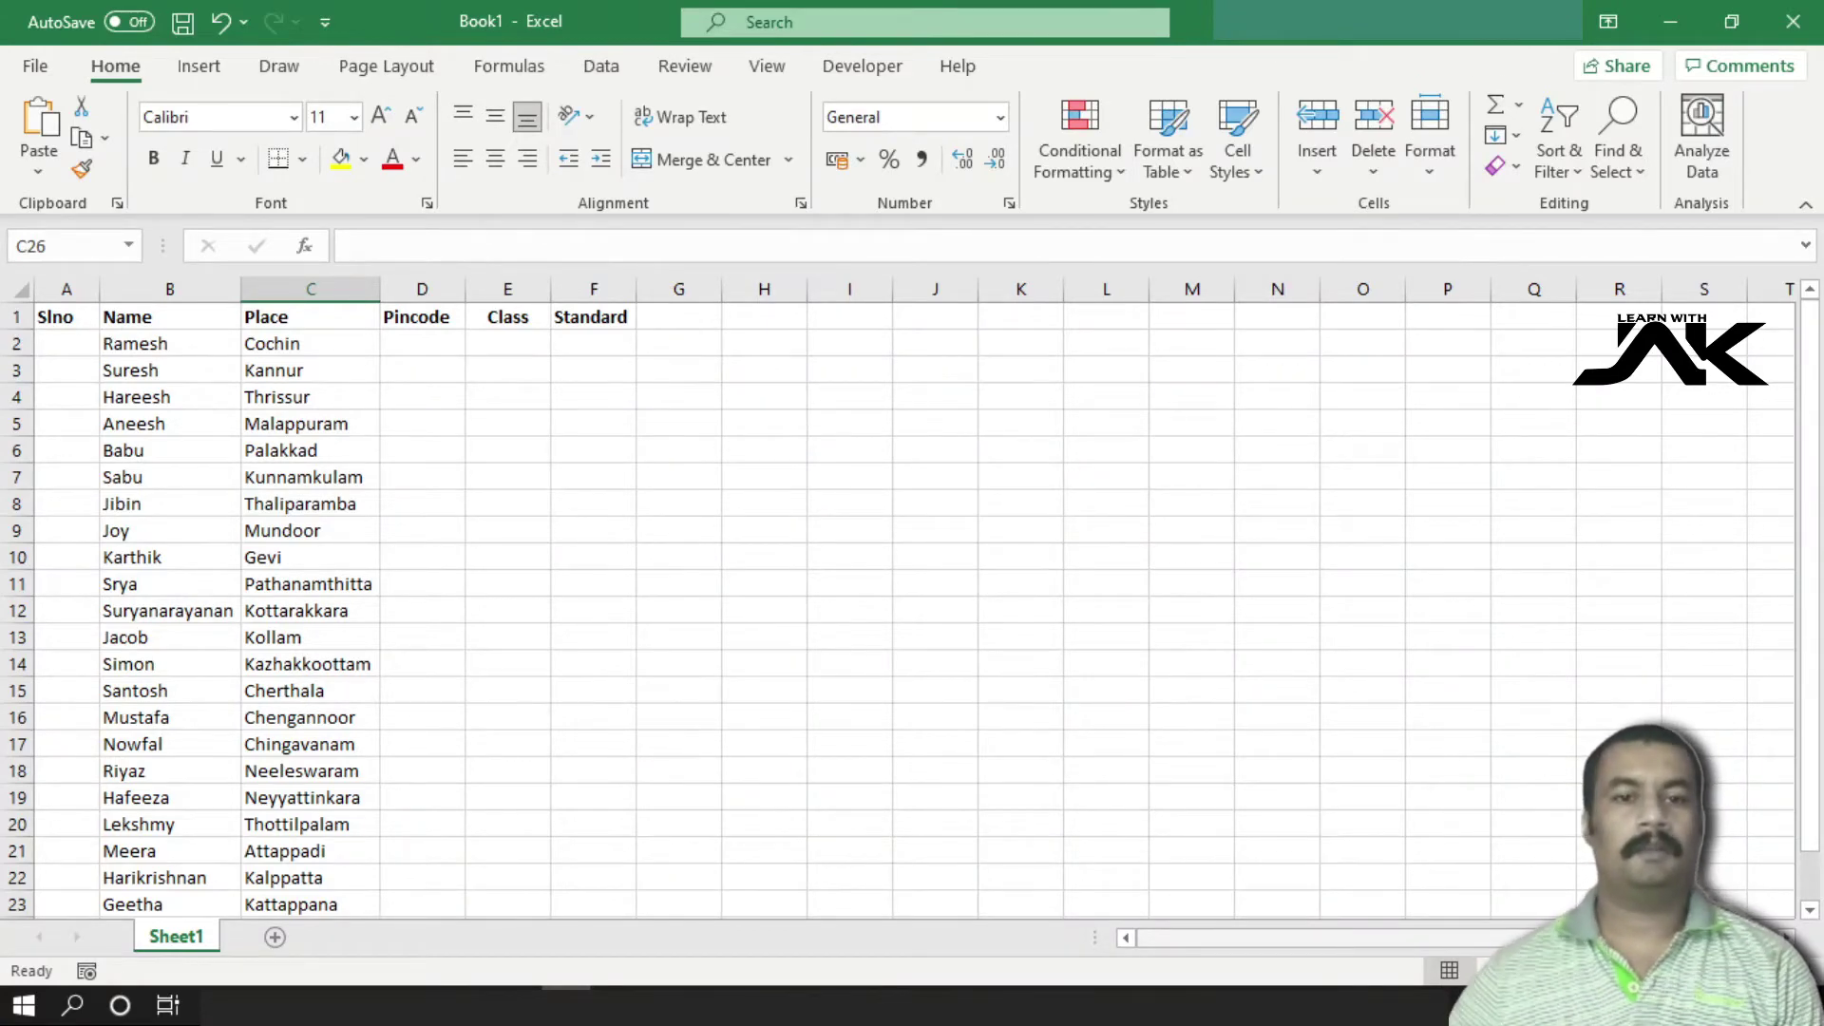
# Select the 24 names in column B, from Ramesh in B2 down to Dileep in B25
pyautogui.scroll(-1, 369, 786)
pyautogui.scroll(-2, 355, 786)
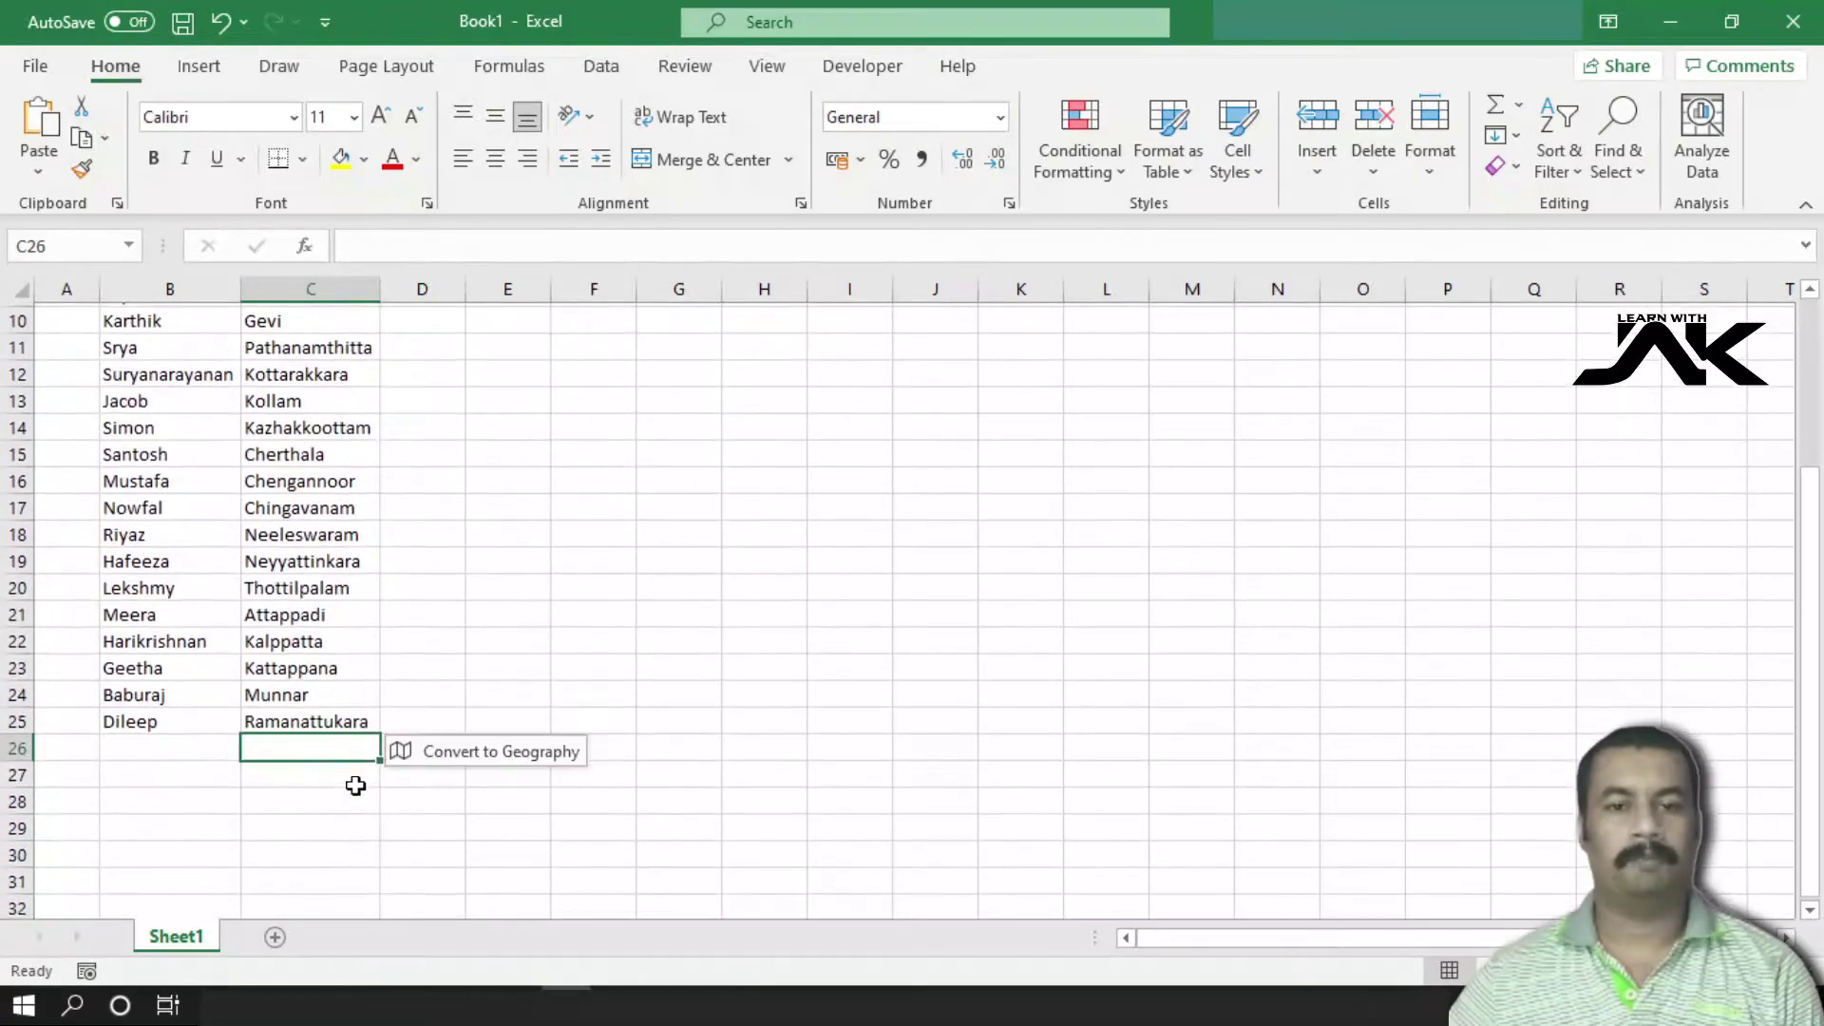
pyautogui.scroll(1, 356, 786)
pyautogui.scroll(2, 355, 786)
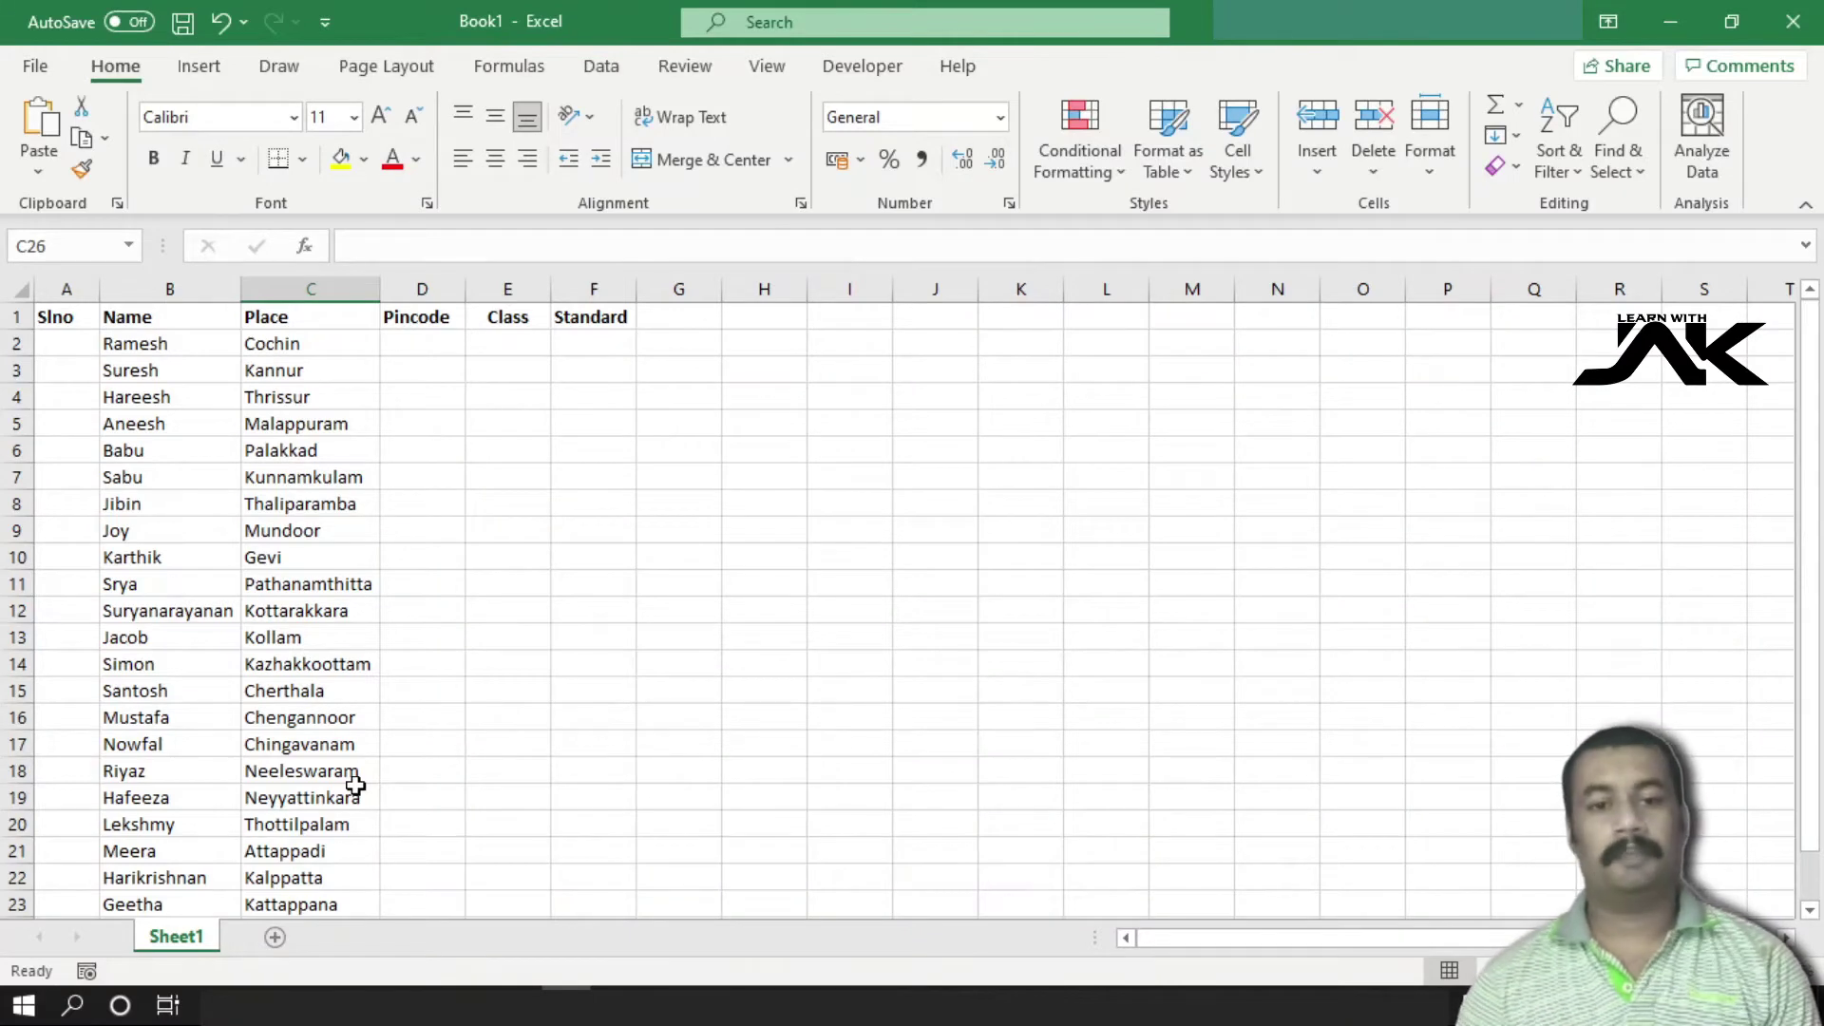
pyautogui.click(149, 343)
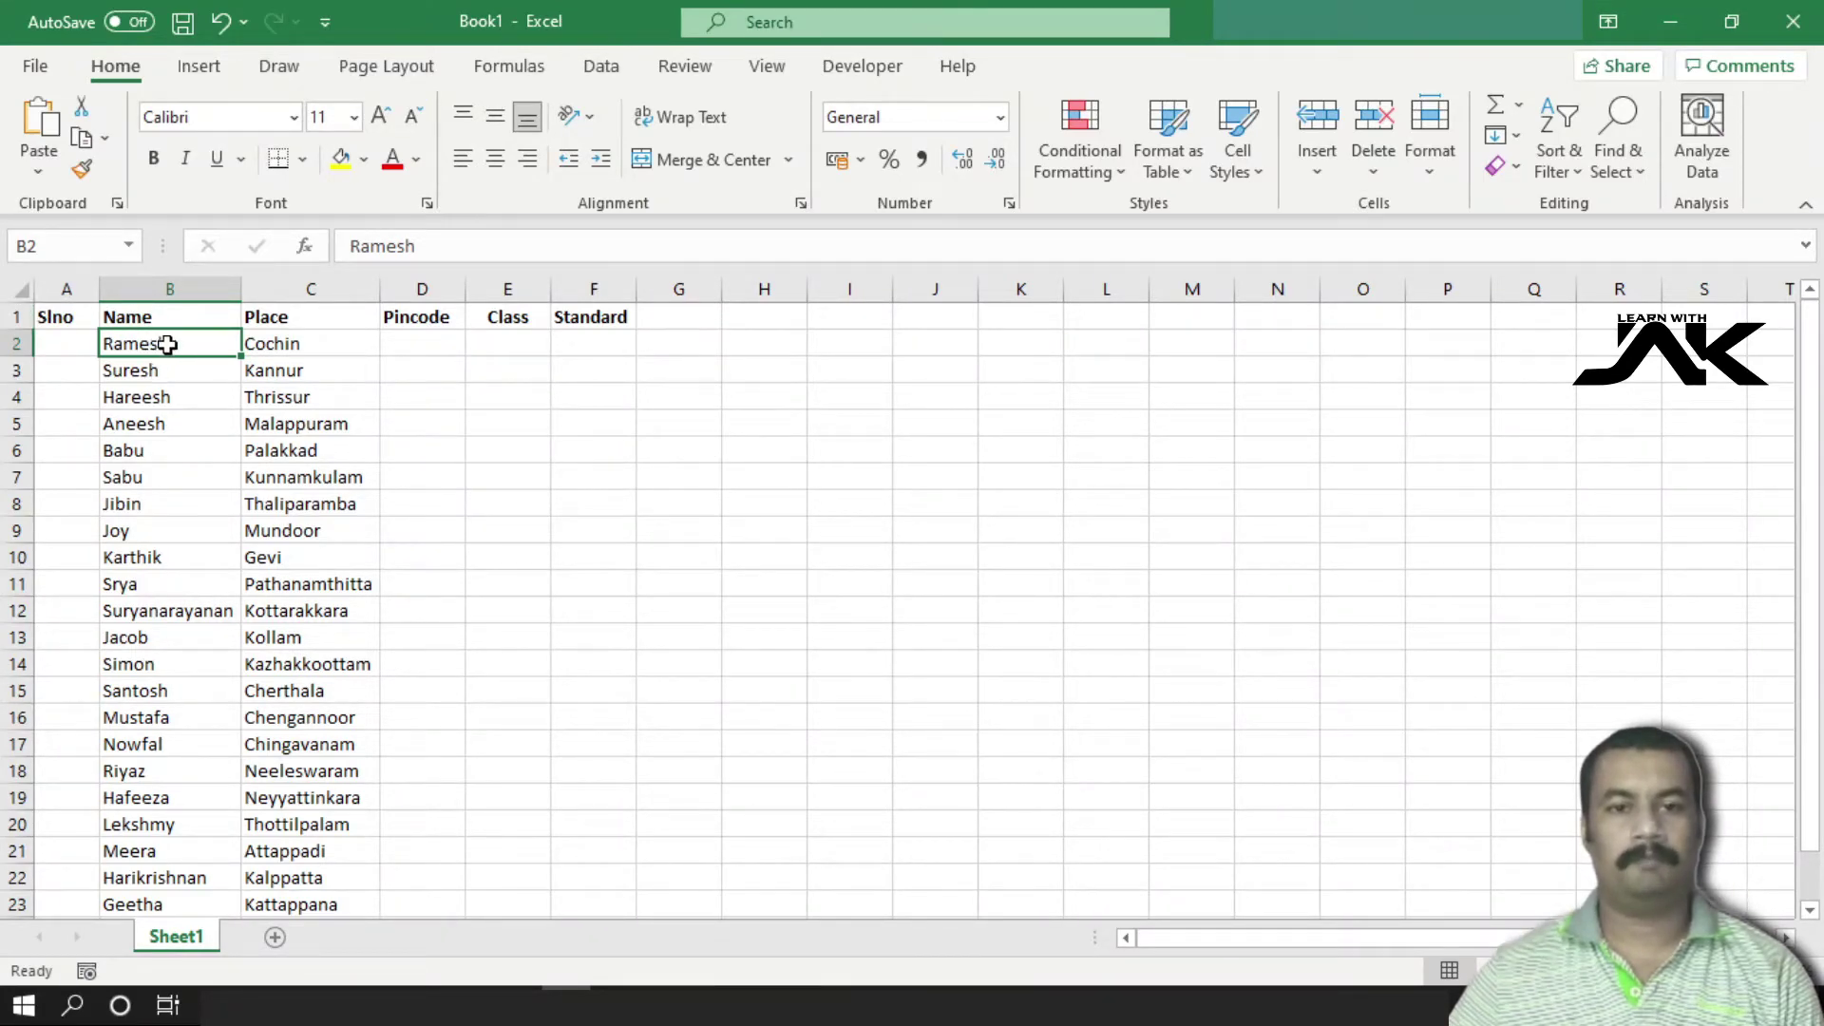
pyautogui.scroll(-4, 121, 497)
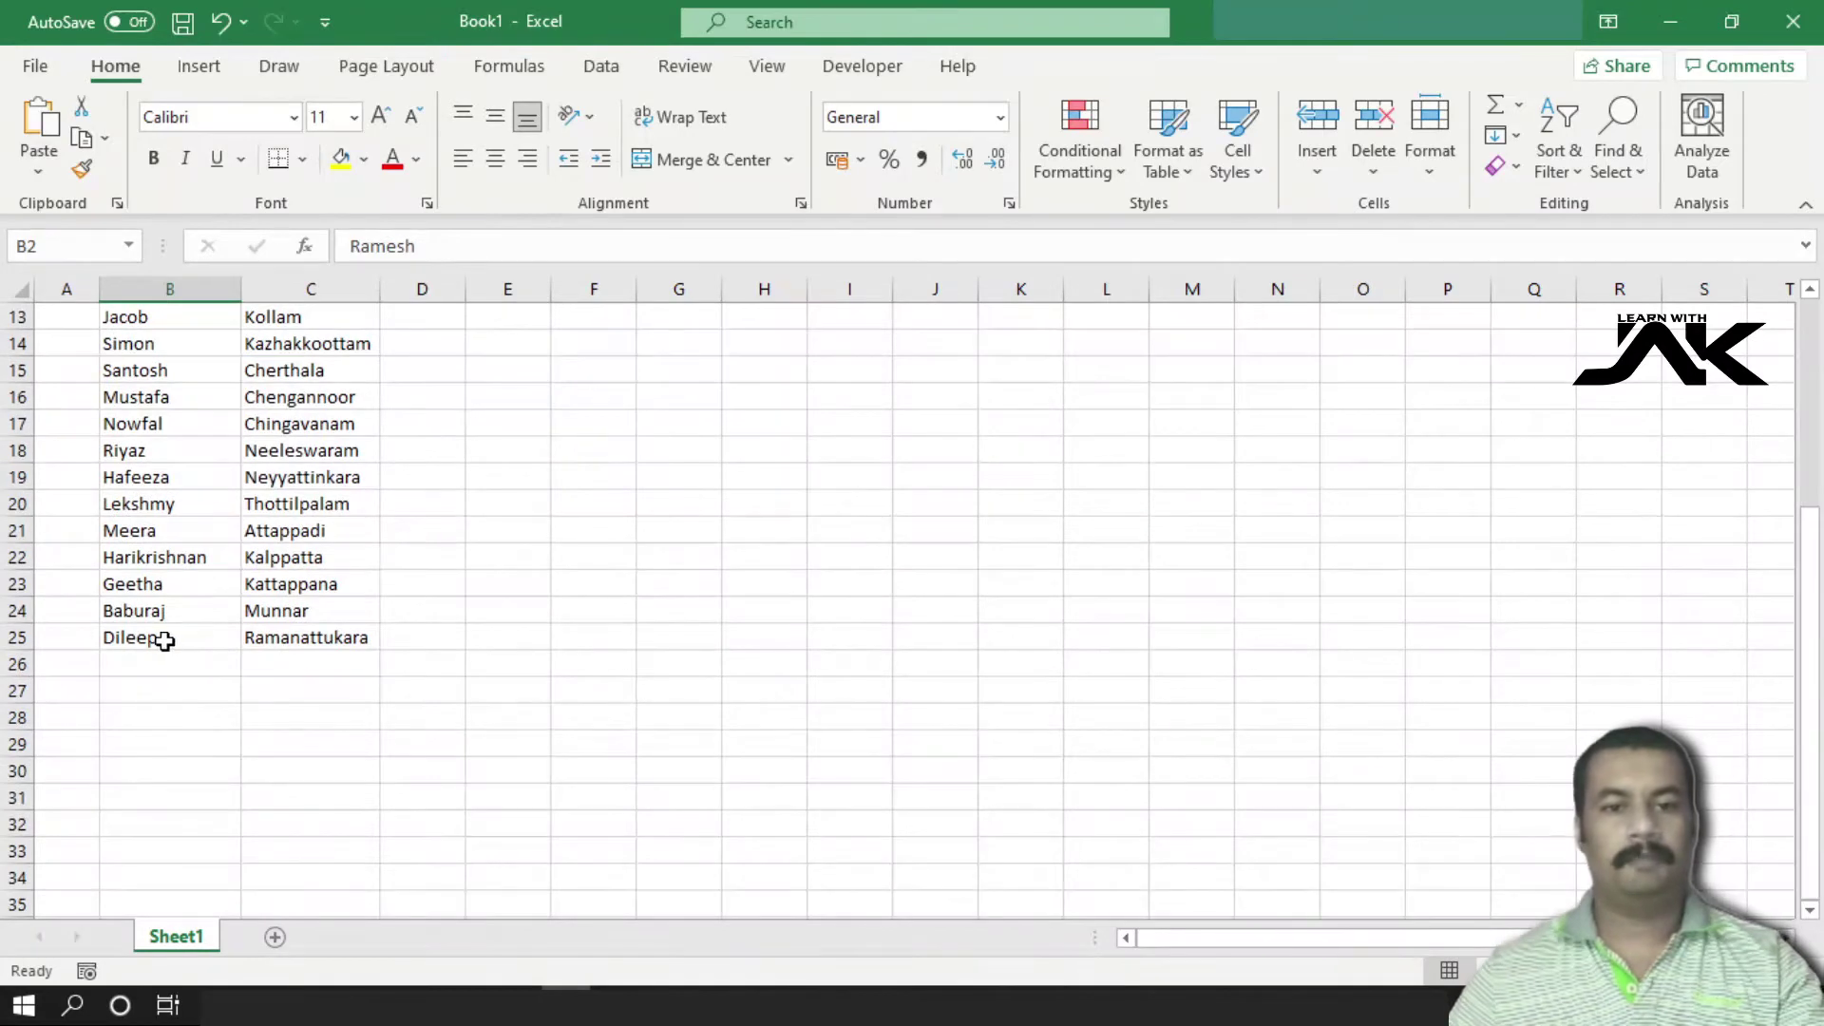
pyautogui.scroll(4, 165, 642)
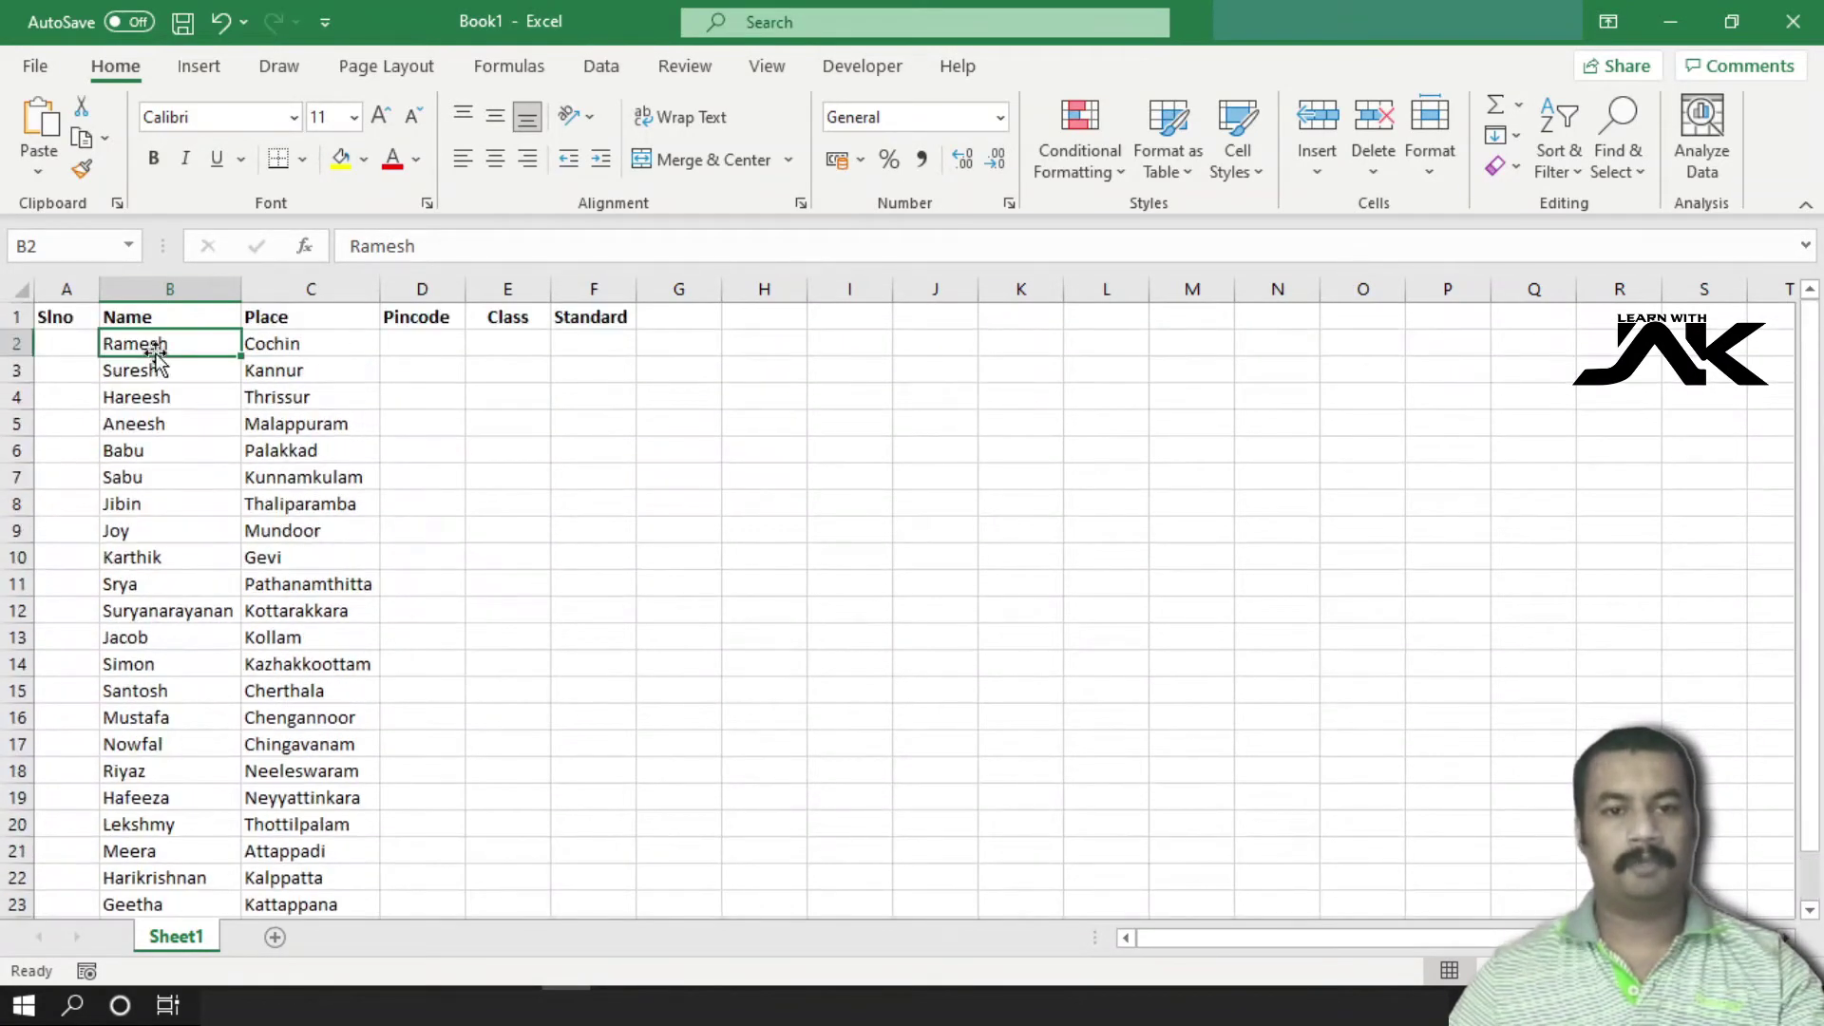
pyautogui.scroll(-3, 157, 366)
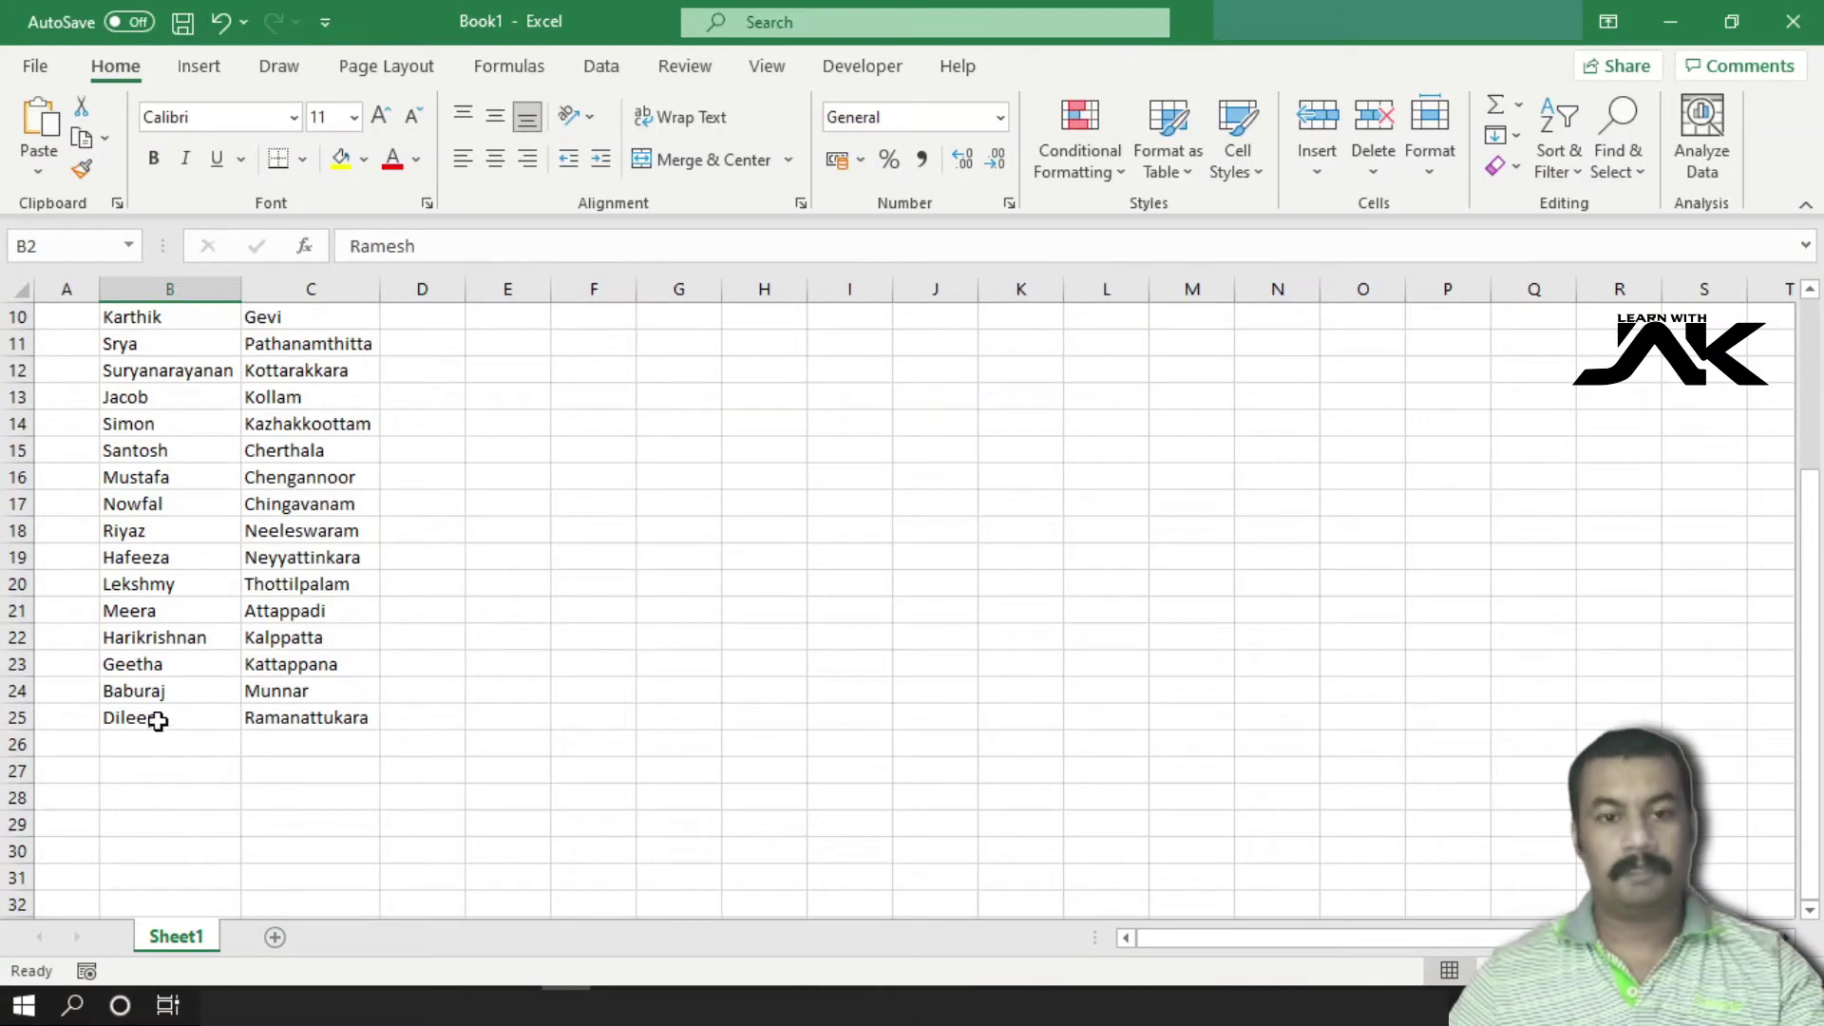
pyautogui.keyDown('shift'); pyautogui.click(158, 721); pyautogui.keyUp('shift')
pyautogui.scroll(3, 157, 722)
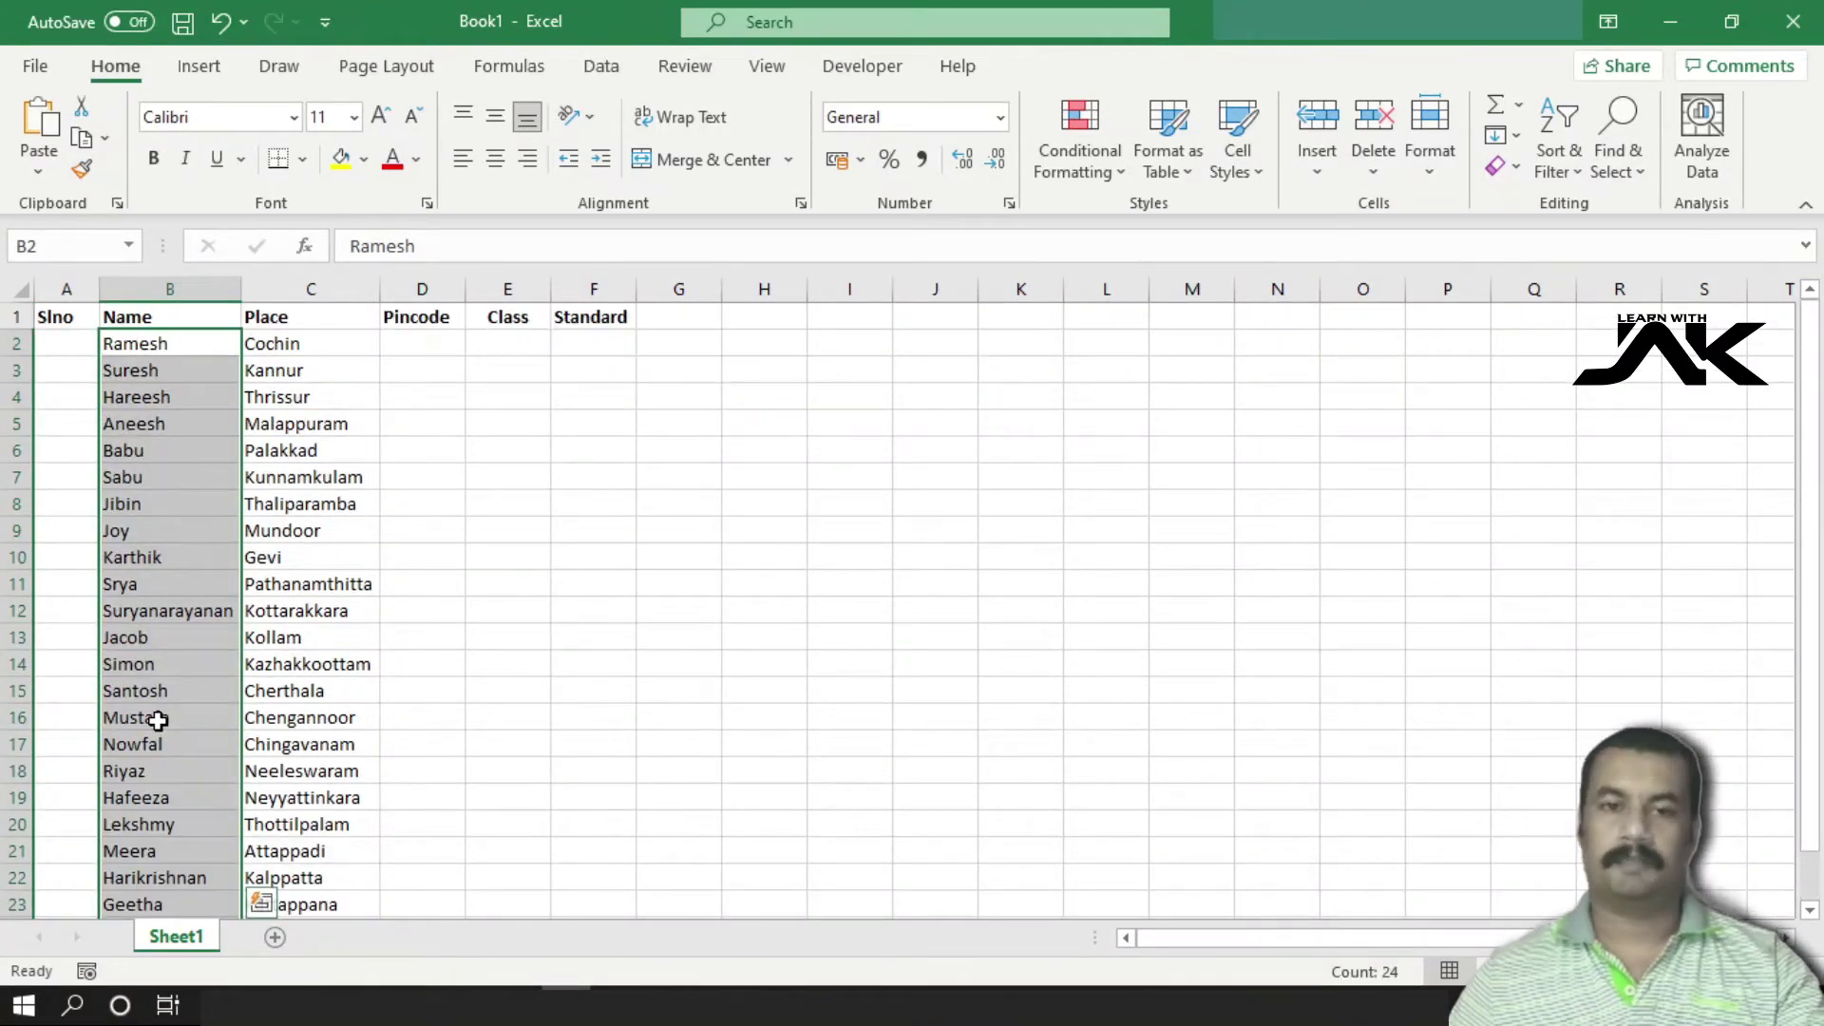
# Sort the names A to Z, expanding the selection so places move with them
pyautogui.click(1576, 180)
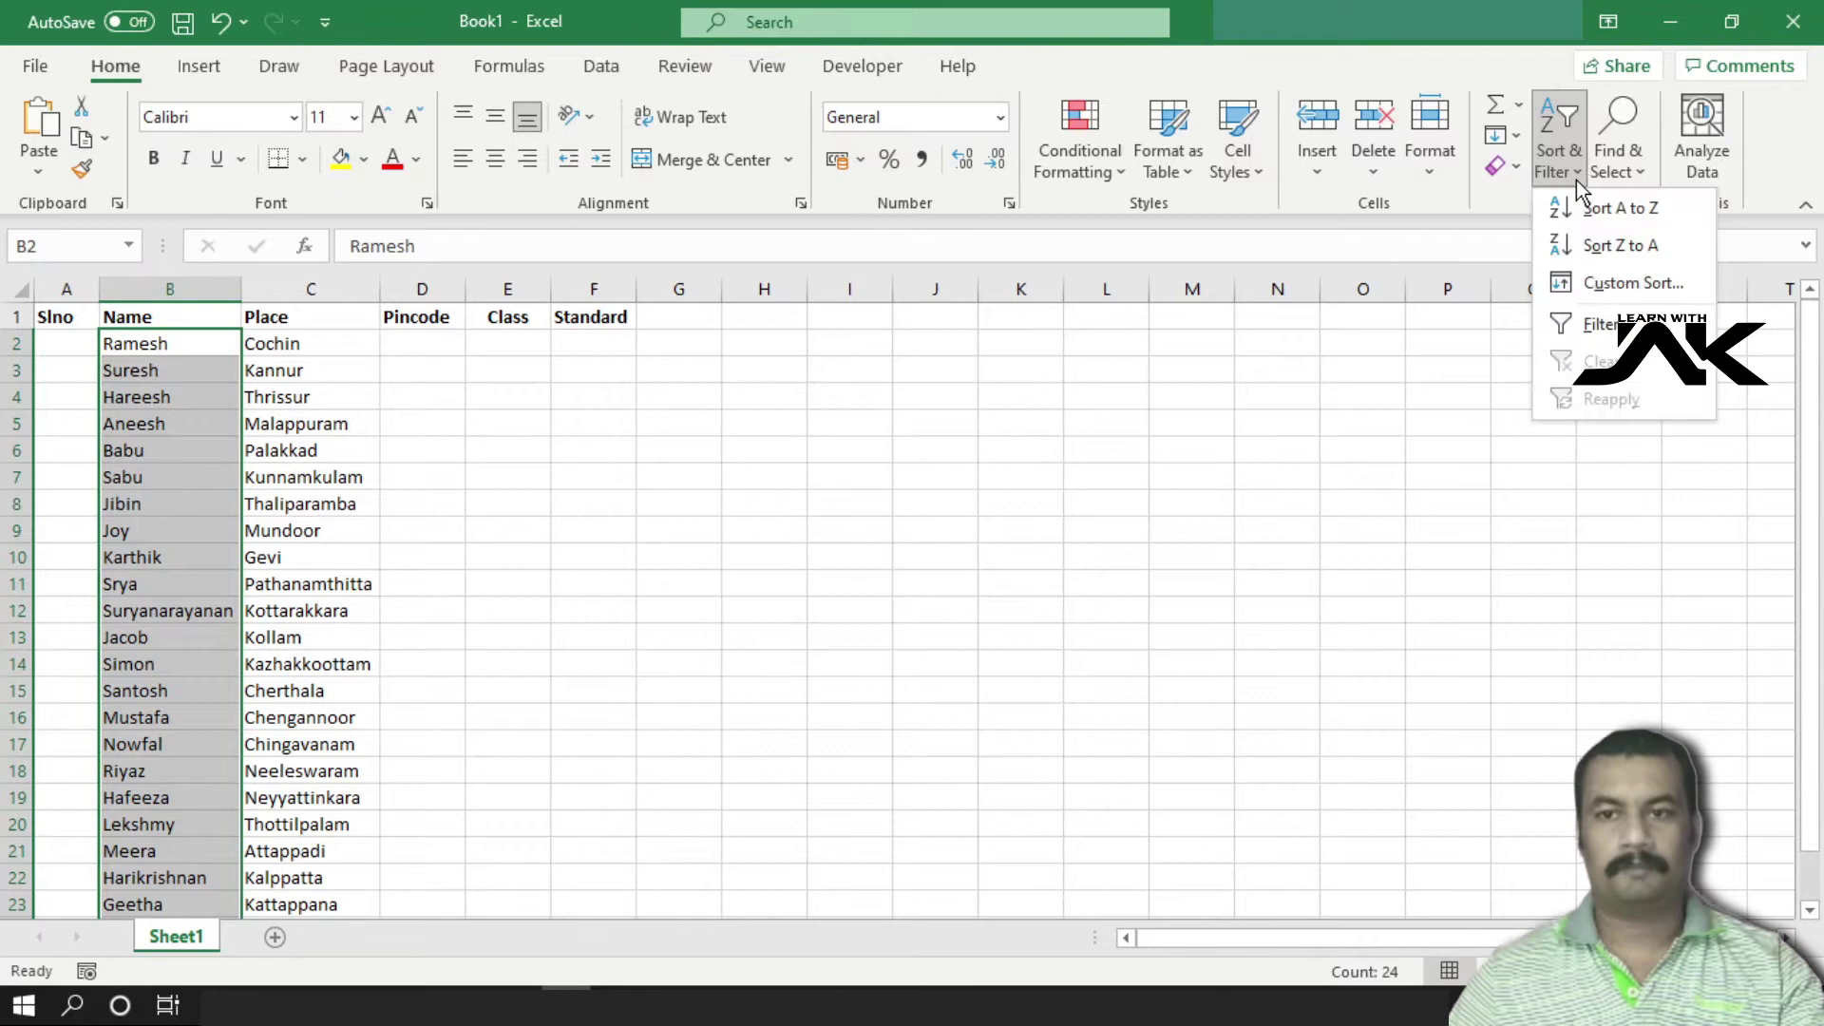
pyautogui.click(1684, 222)
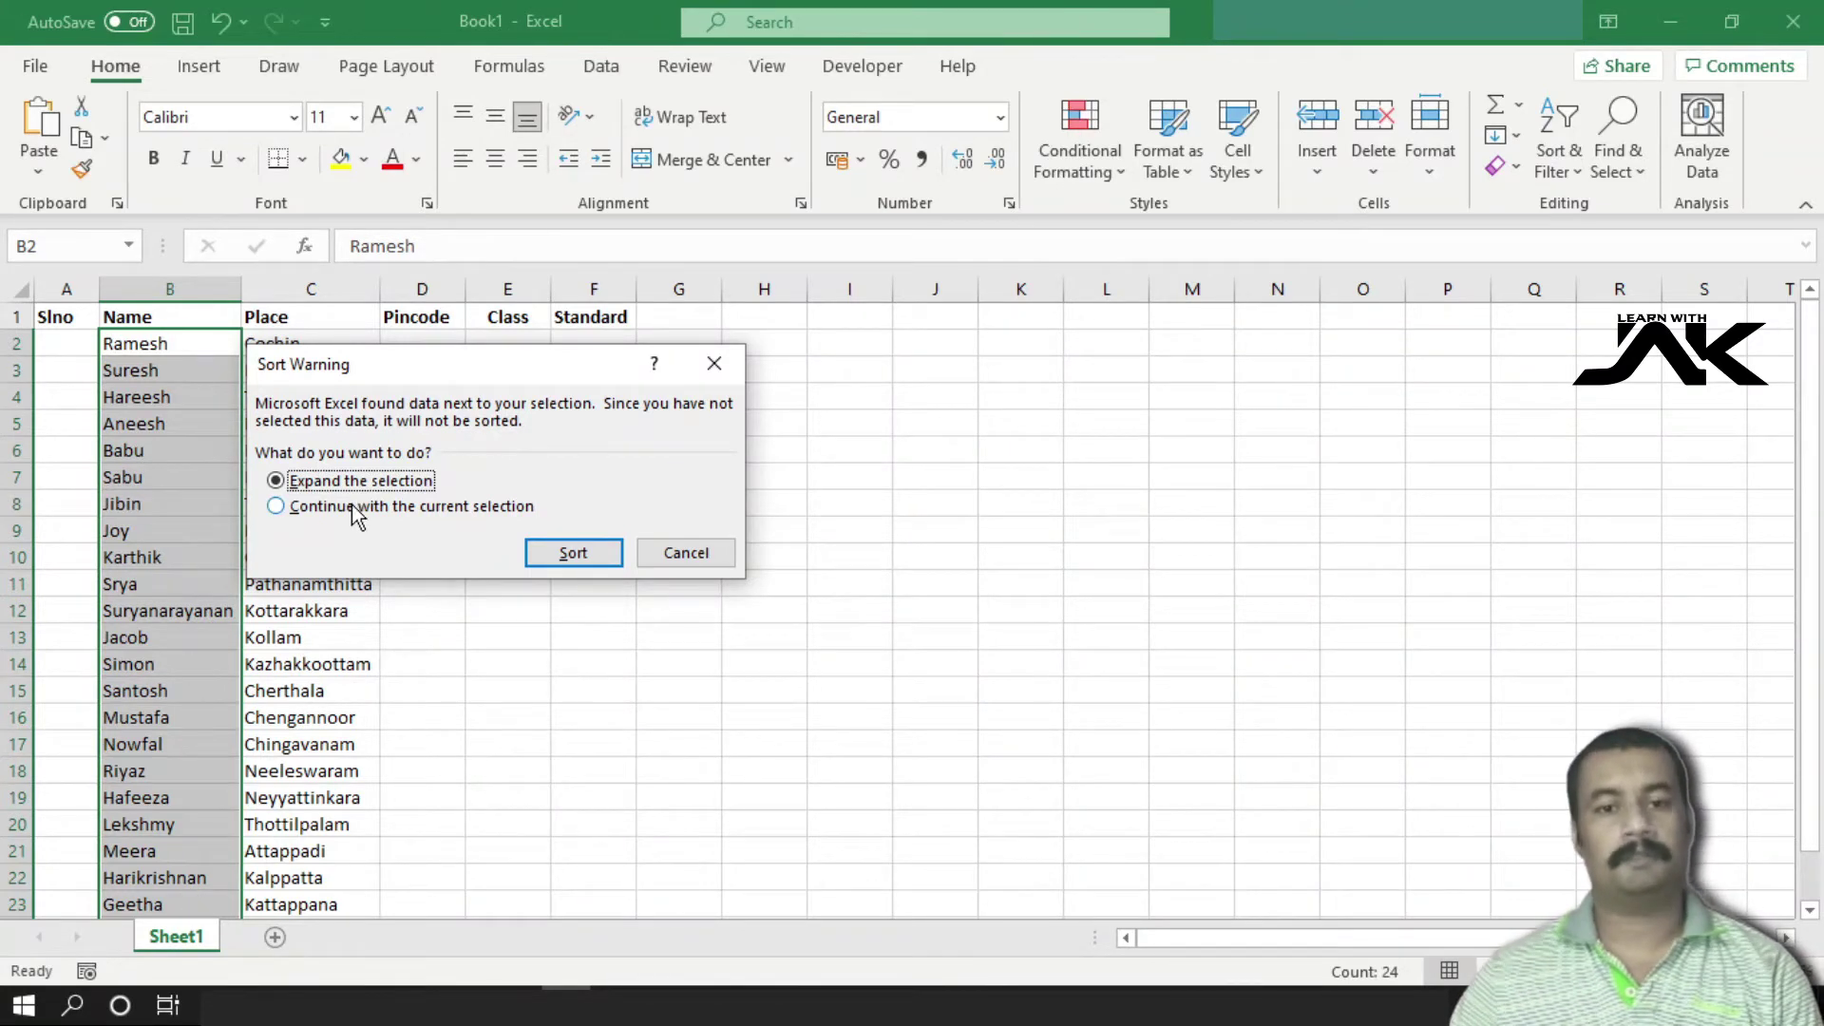
pyautogui.click(584, 561)
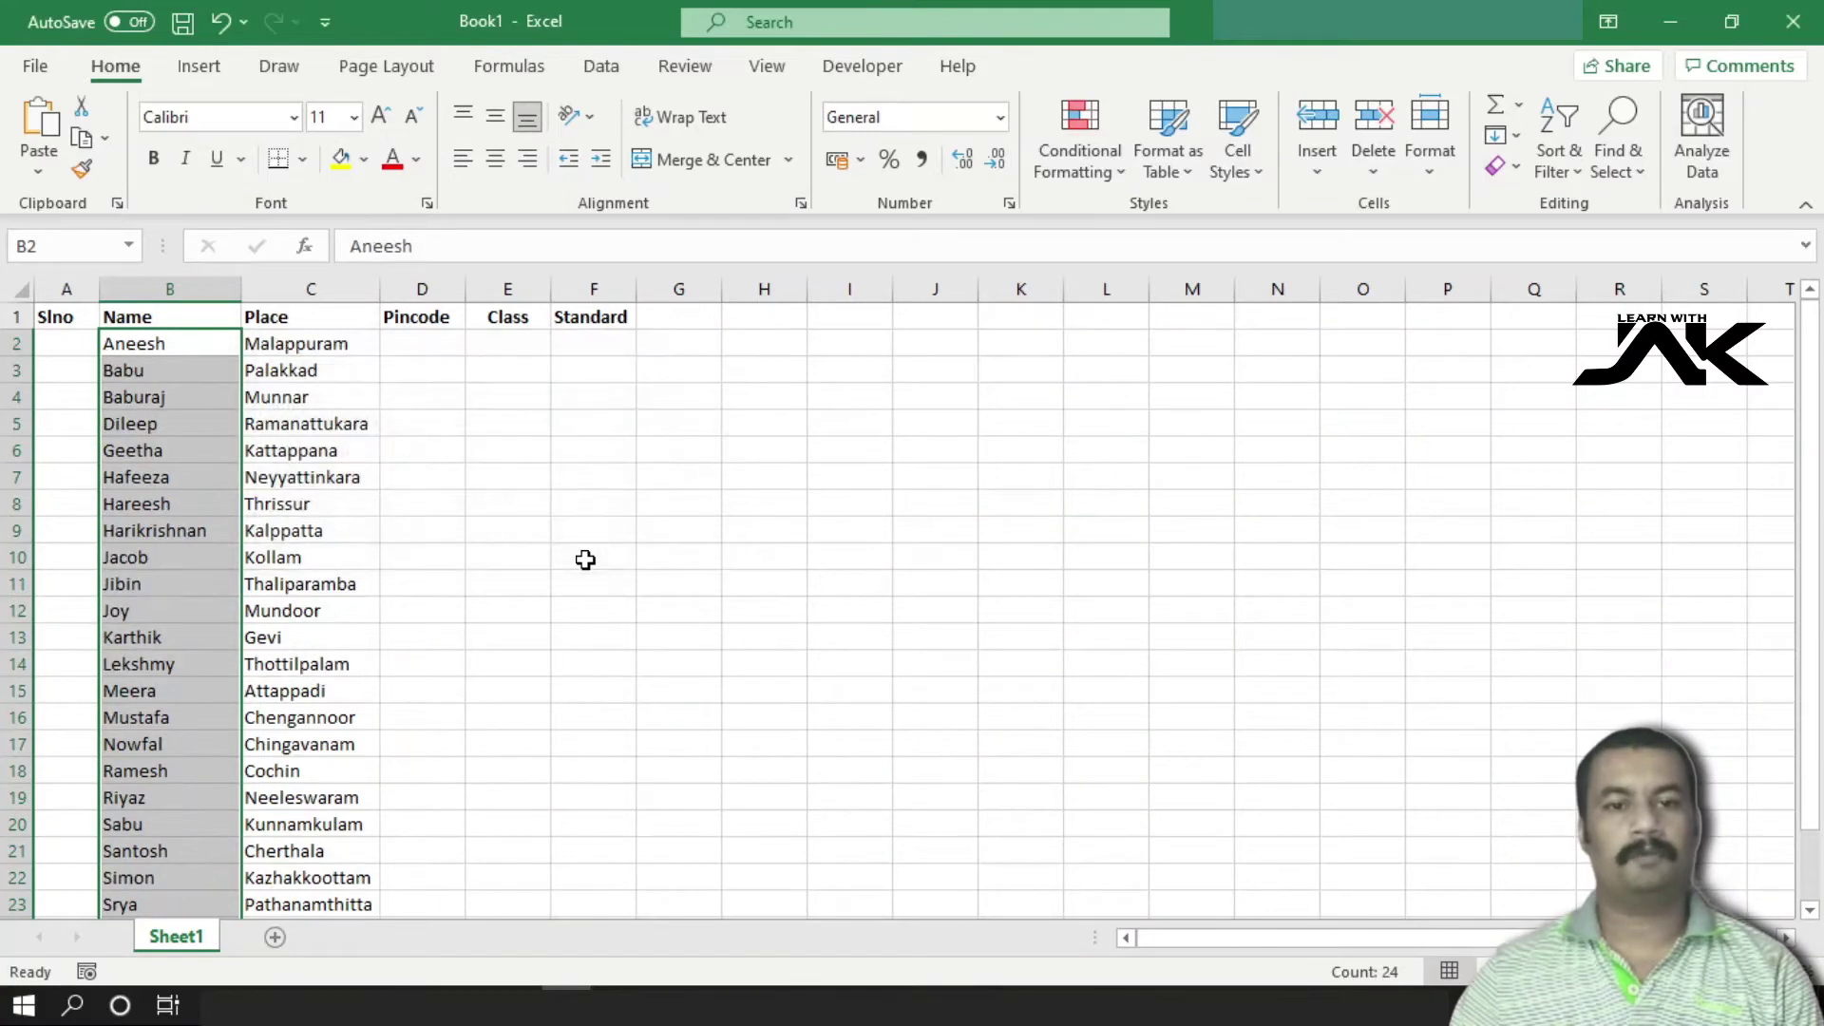
# Check that Ramesh and Simon kept their own places after the sort
pyautogui.click(164, 765)
pyautogui.scroll(-2, 163, 760)
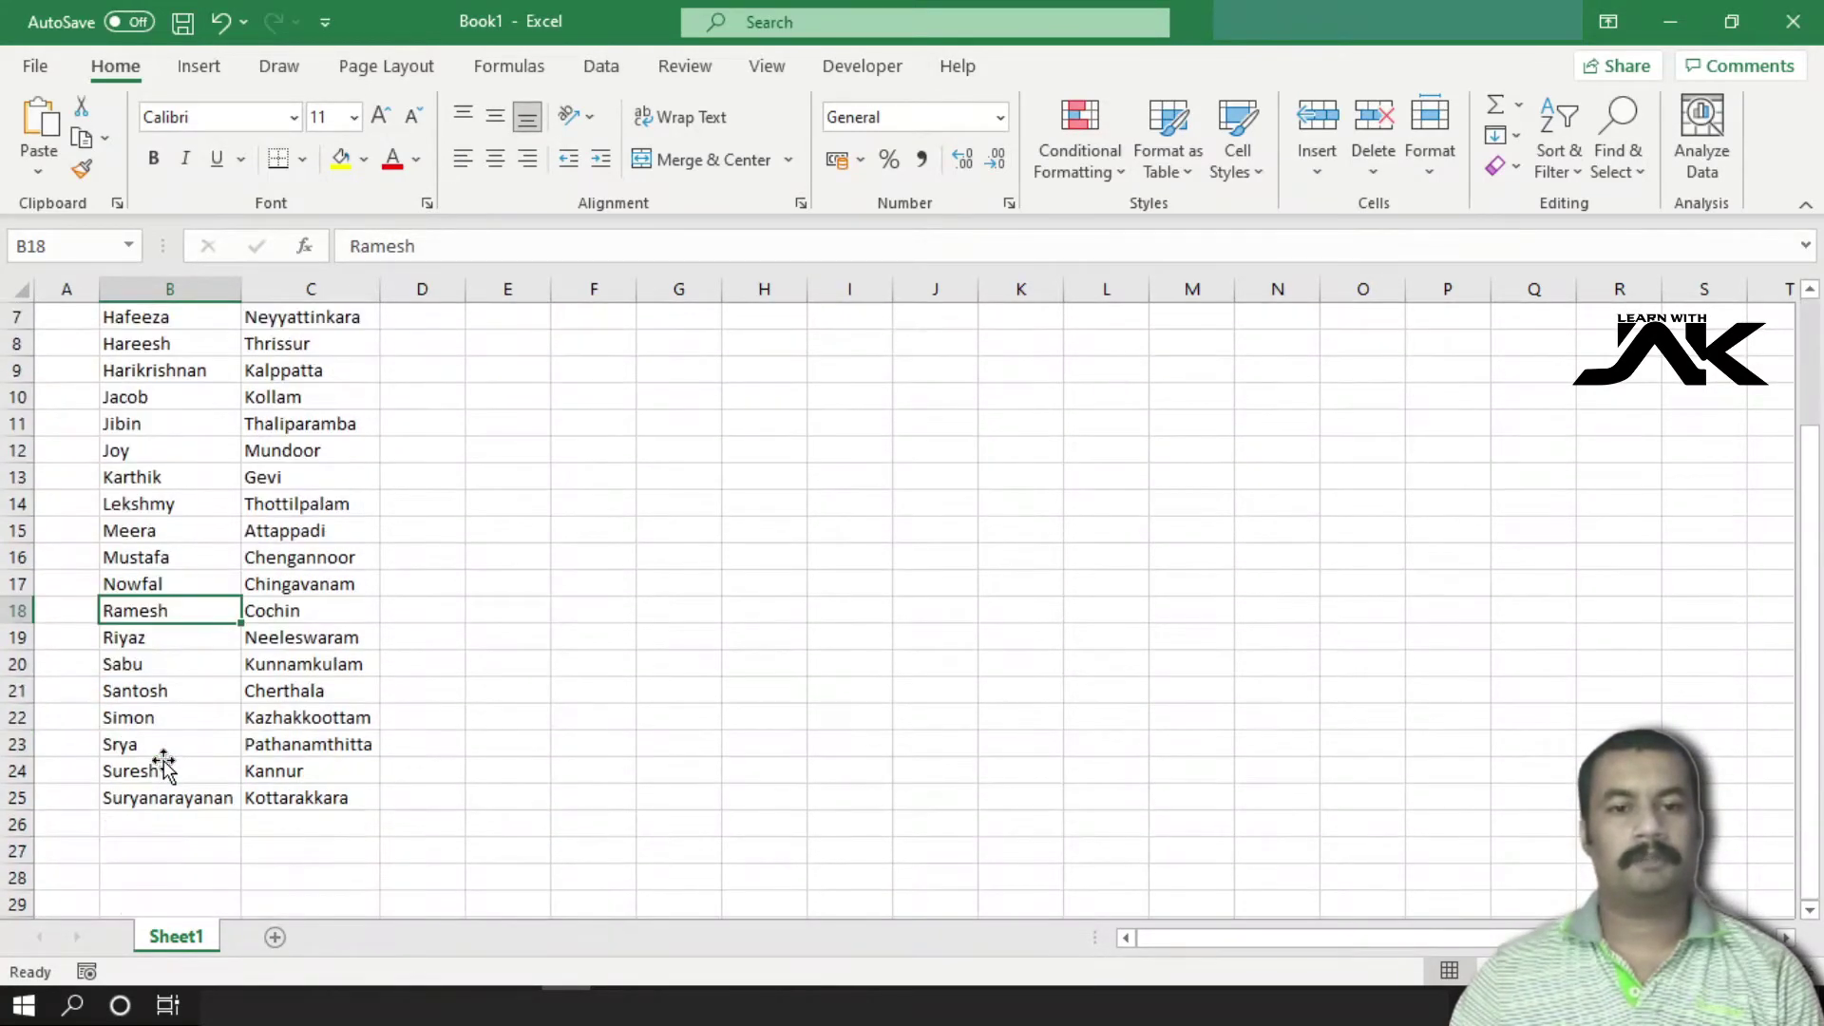
pyautogui.click(238, 718)
pyautogui.click(247, 718)
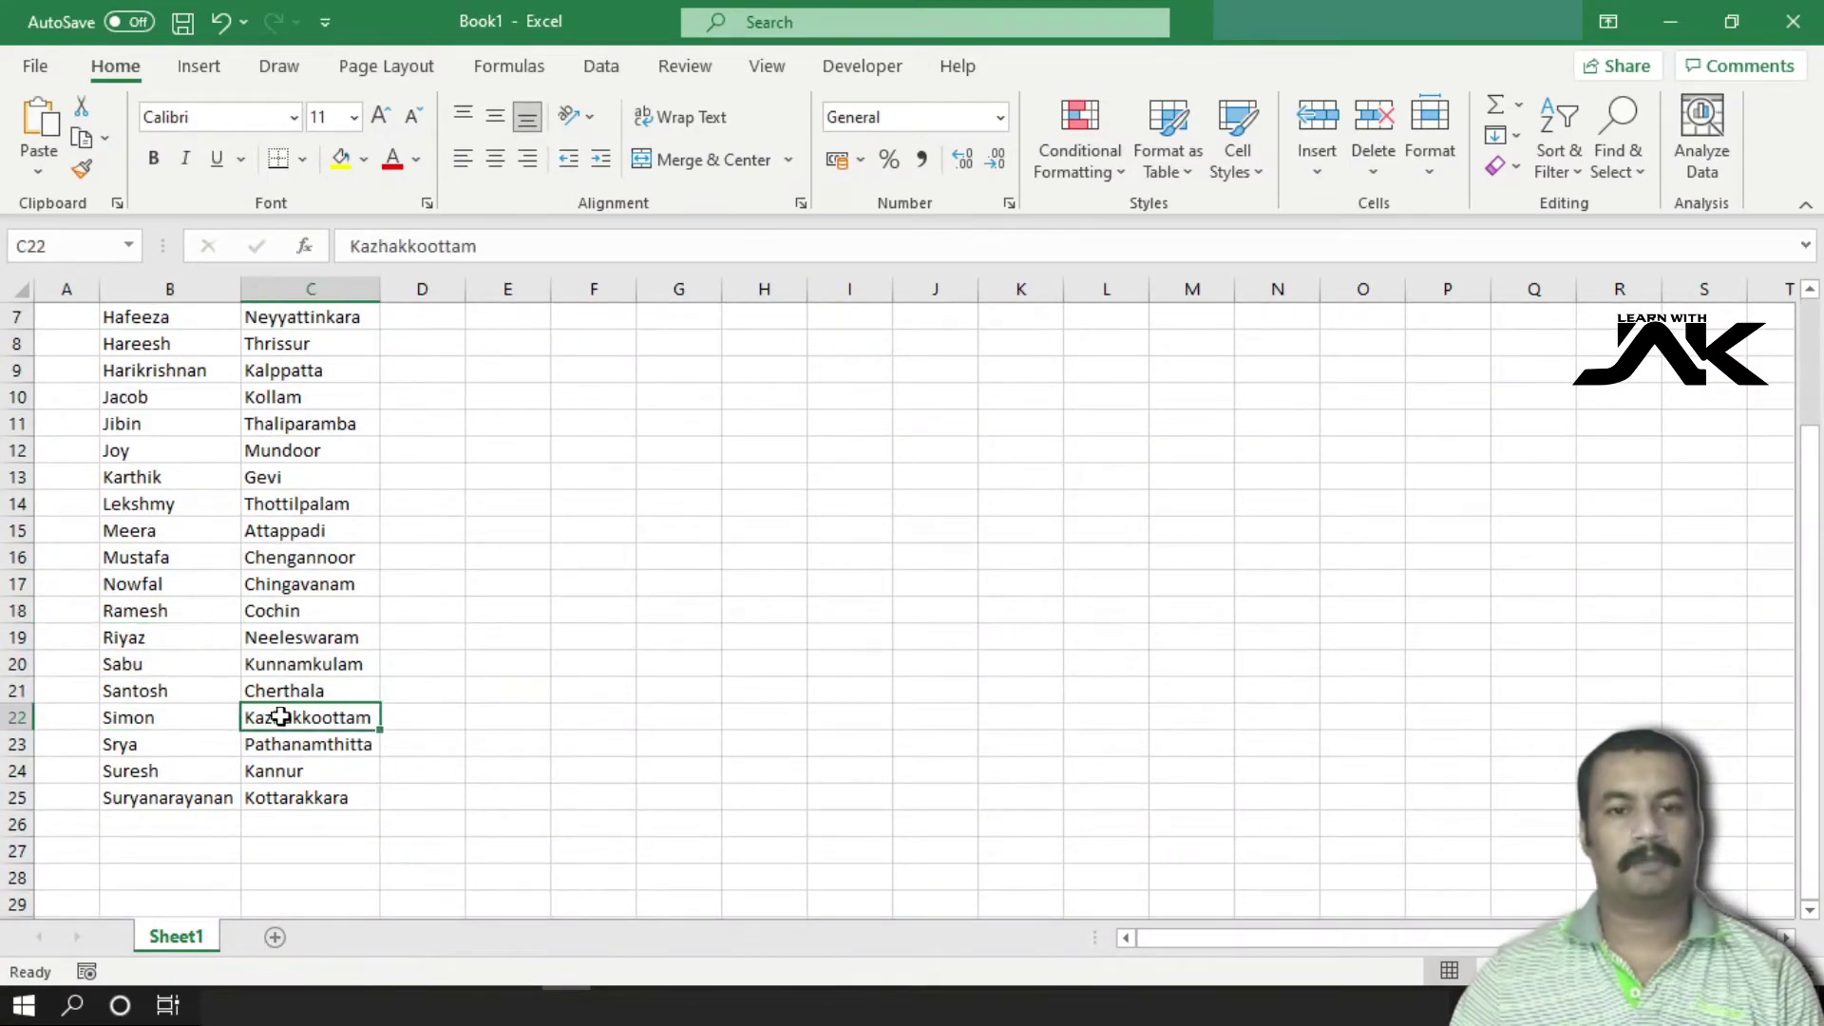
pyautogui.scroll(2, 294, 798)
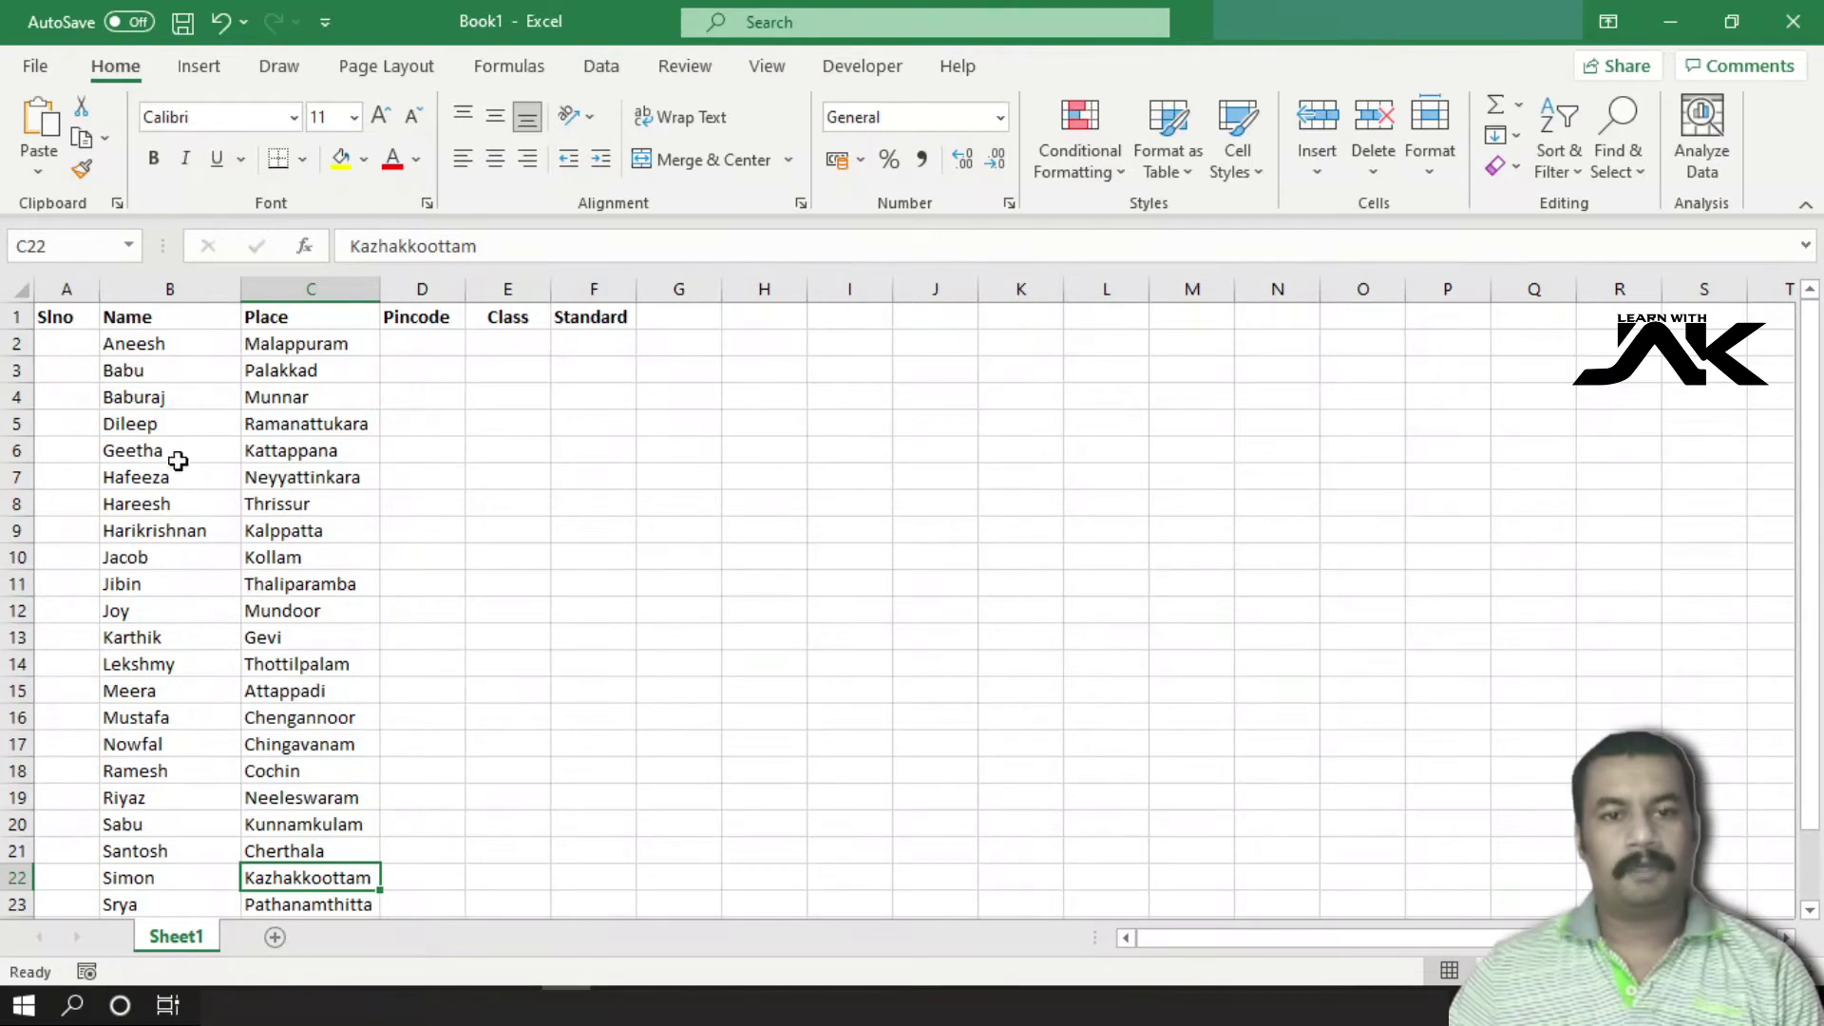
pyautogui.scroll(-3, 162, 620)
pyautogui.scroll(3, 171, 681)
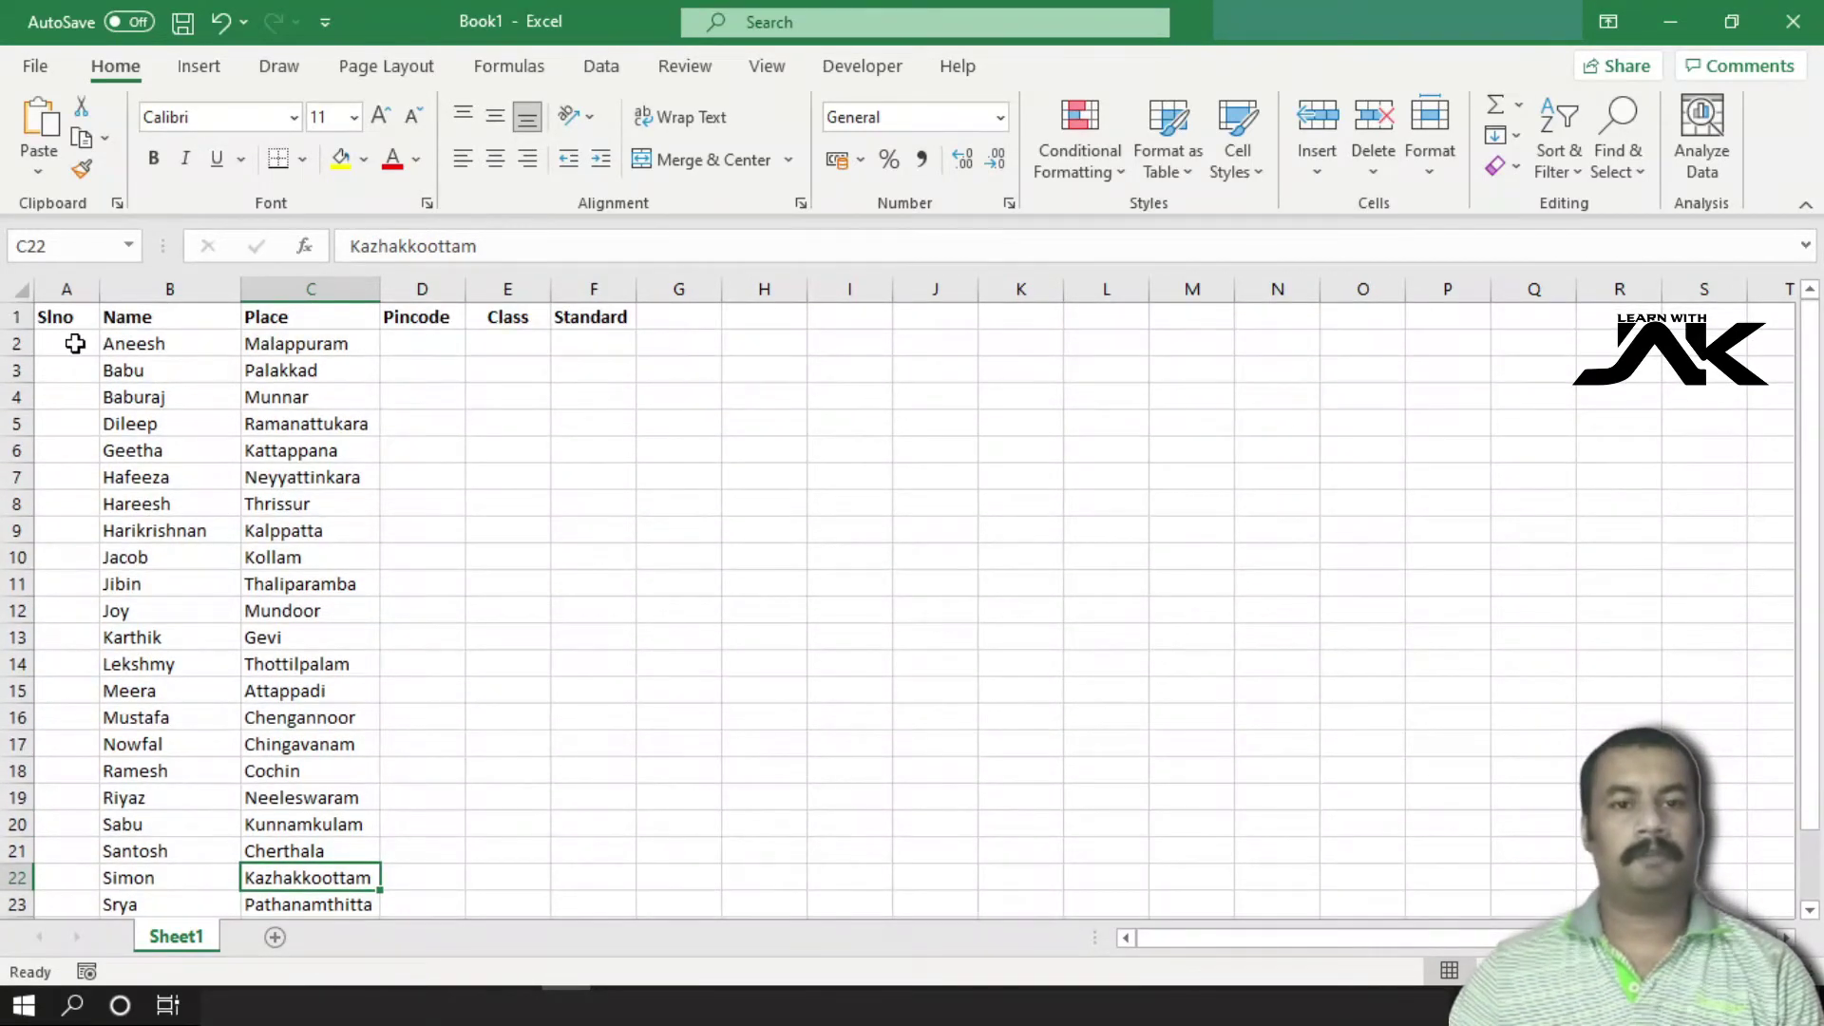
pyautogui.click(74, 342)
pyautogui.scroll(-1, 84, 428)
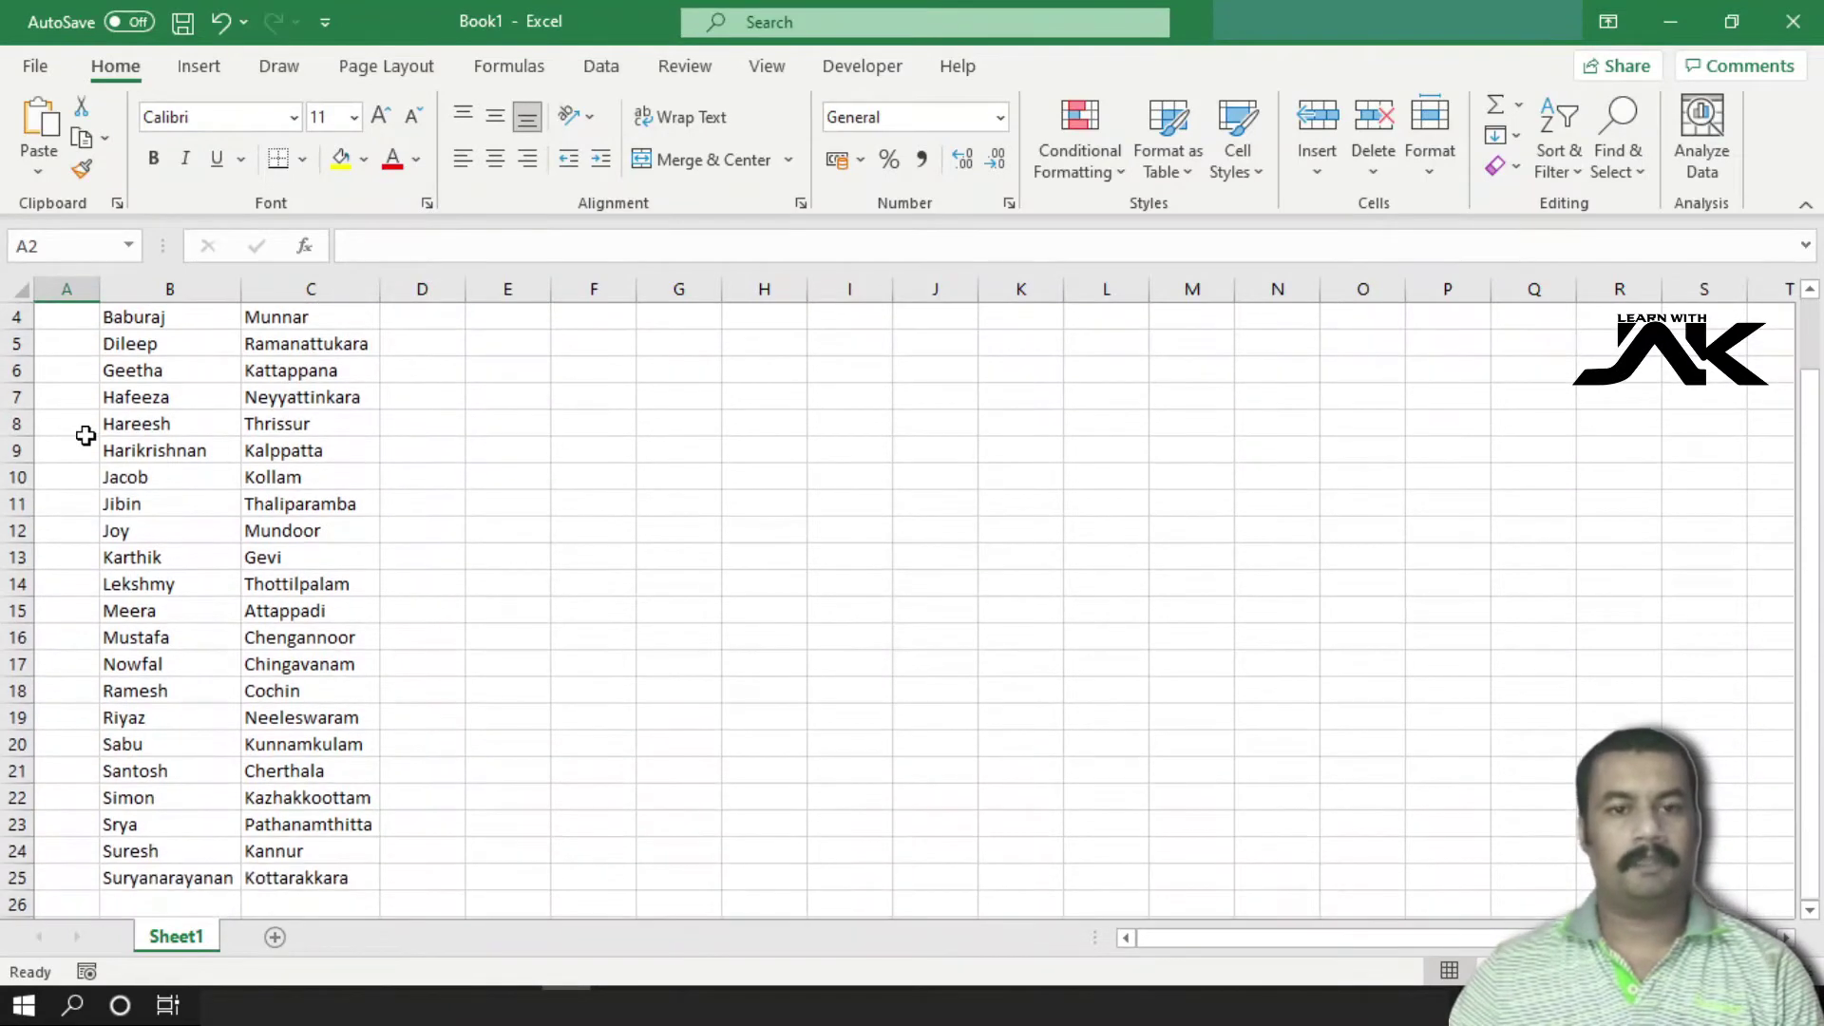
pyautogui.scroll(1, 85, 432)
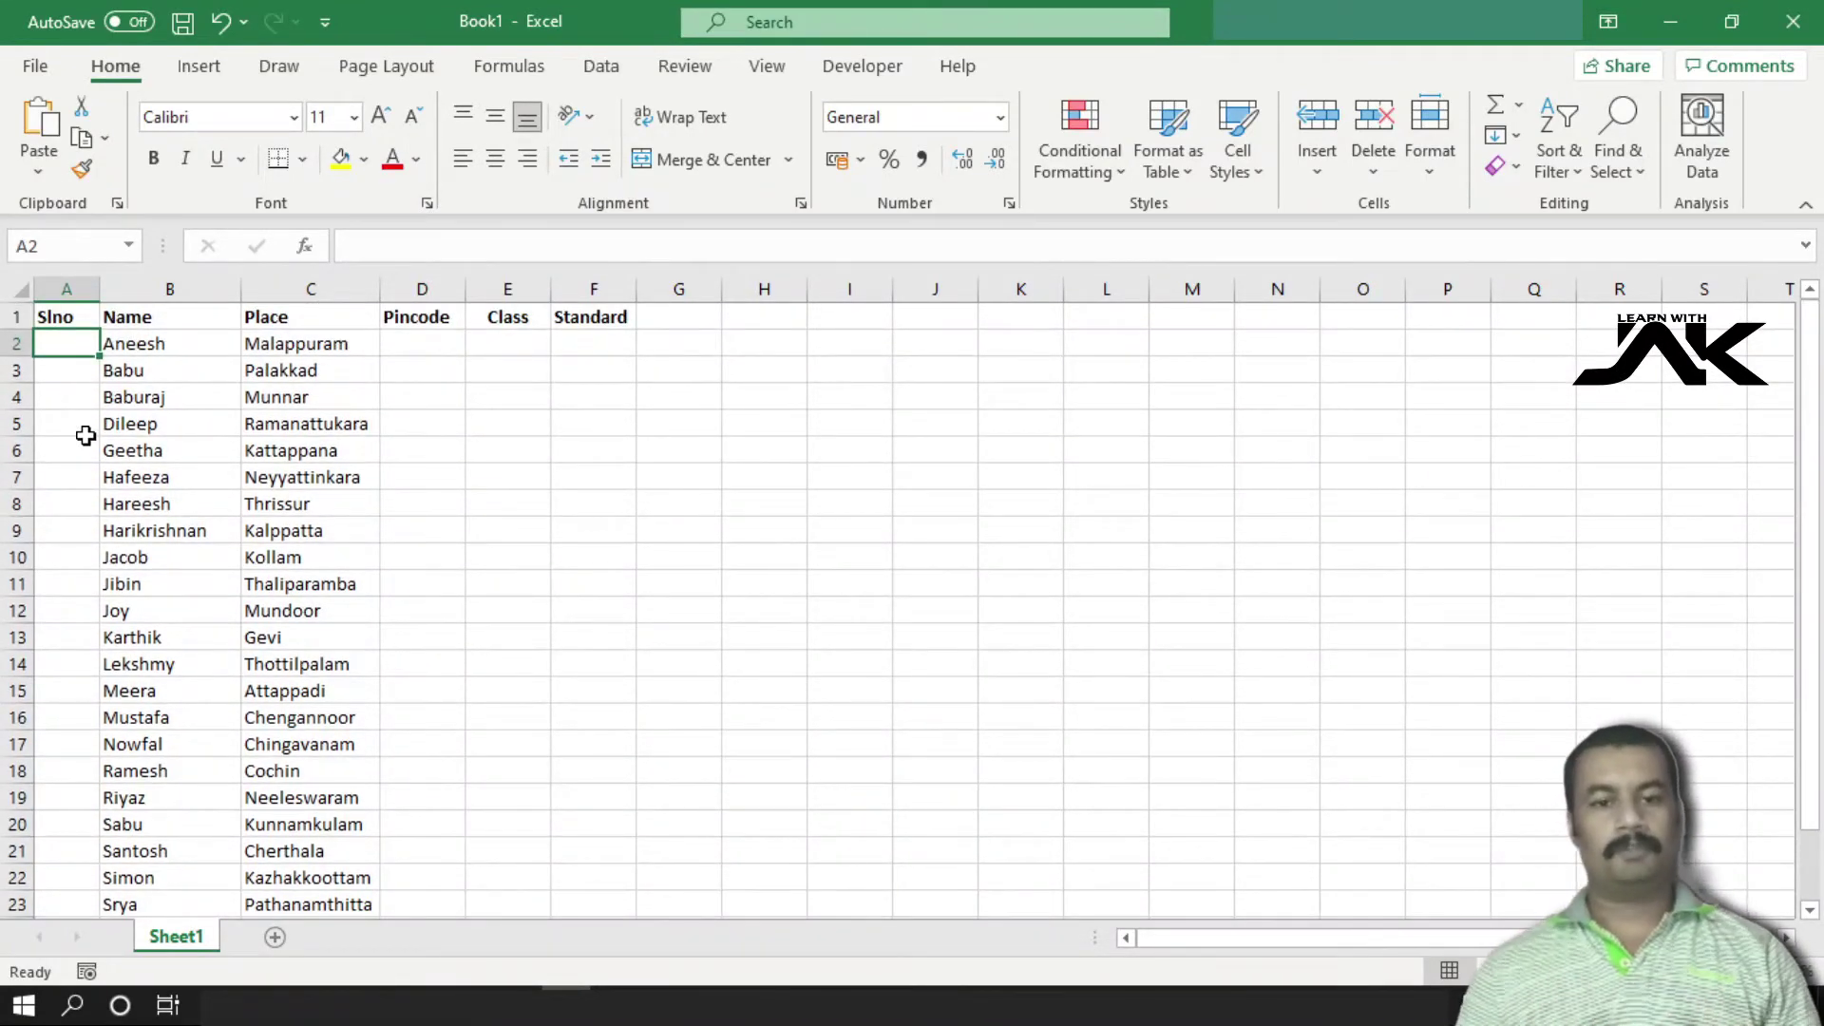
pyautogui.scroll(-4, 416, 595)
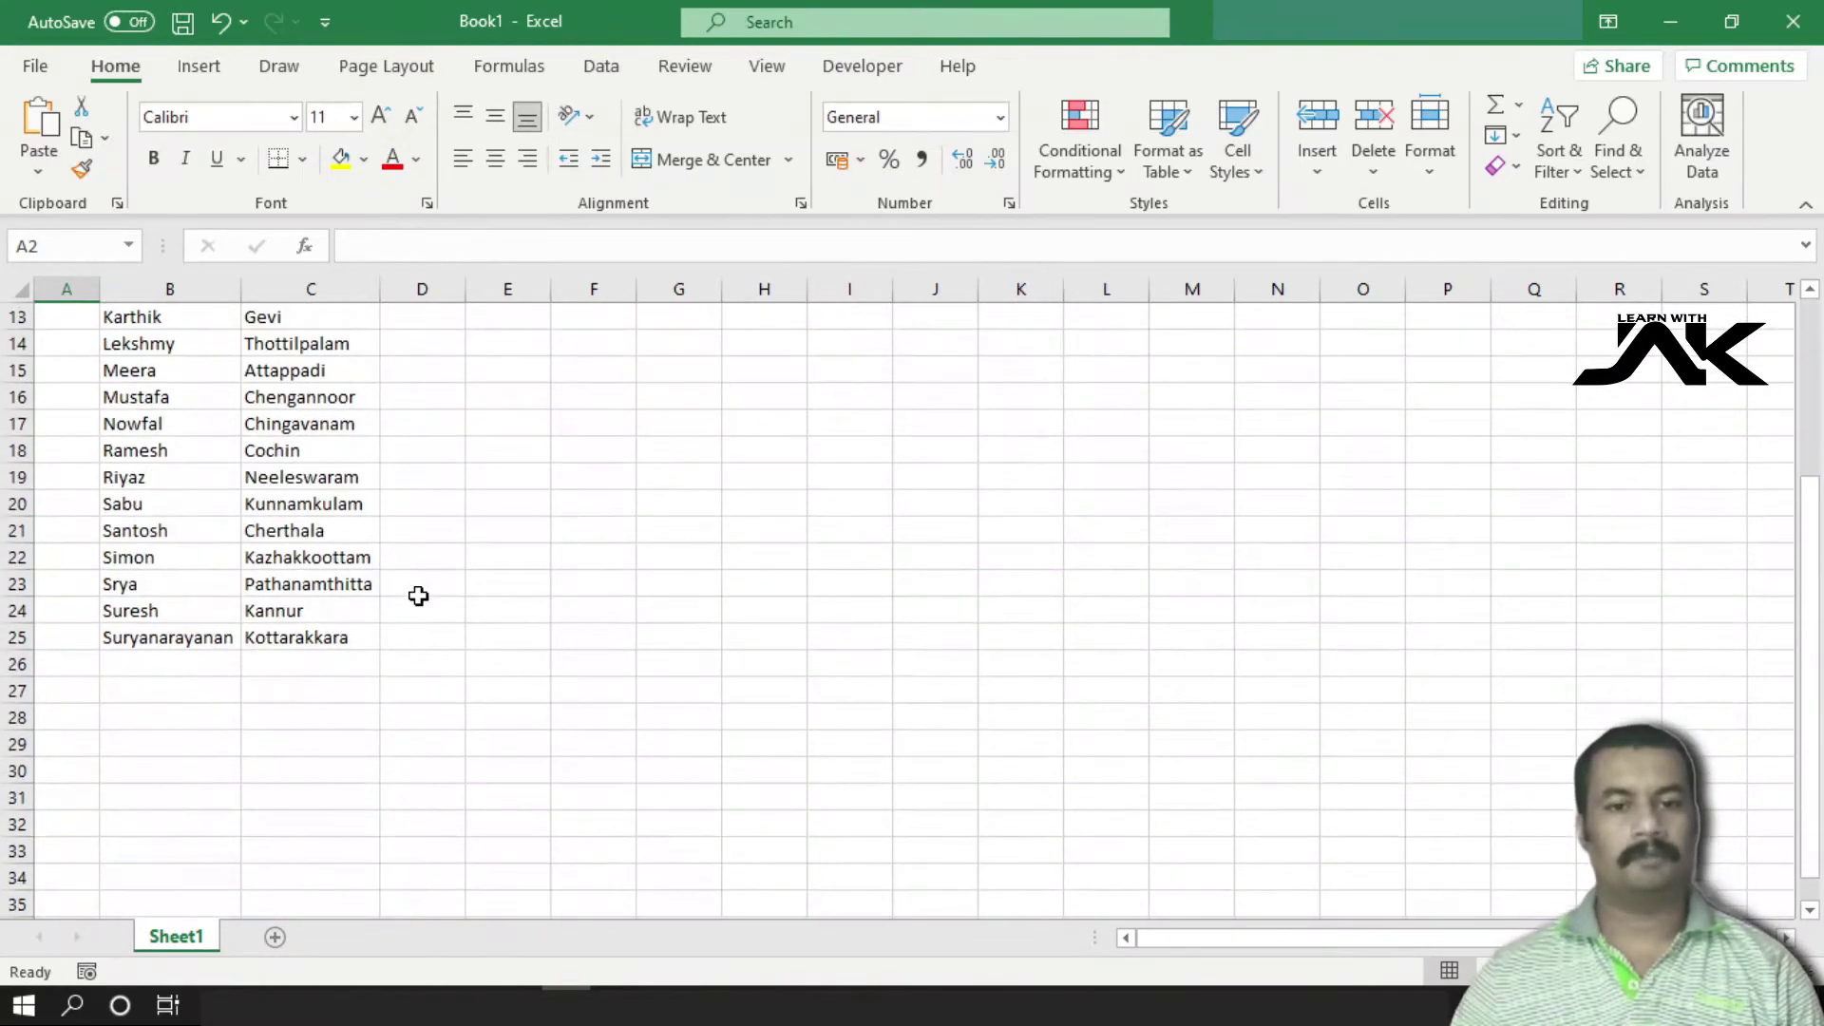
pyautogui.click(58, 638)
pyautogui.scroll(4, 128, 664)
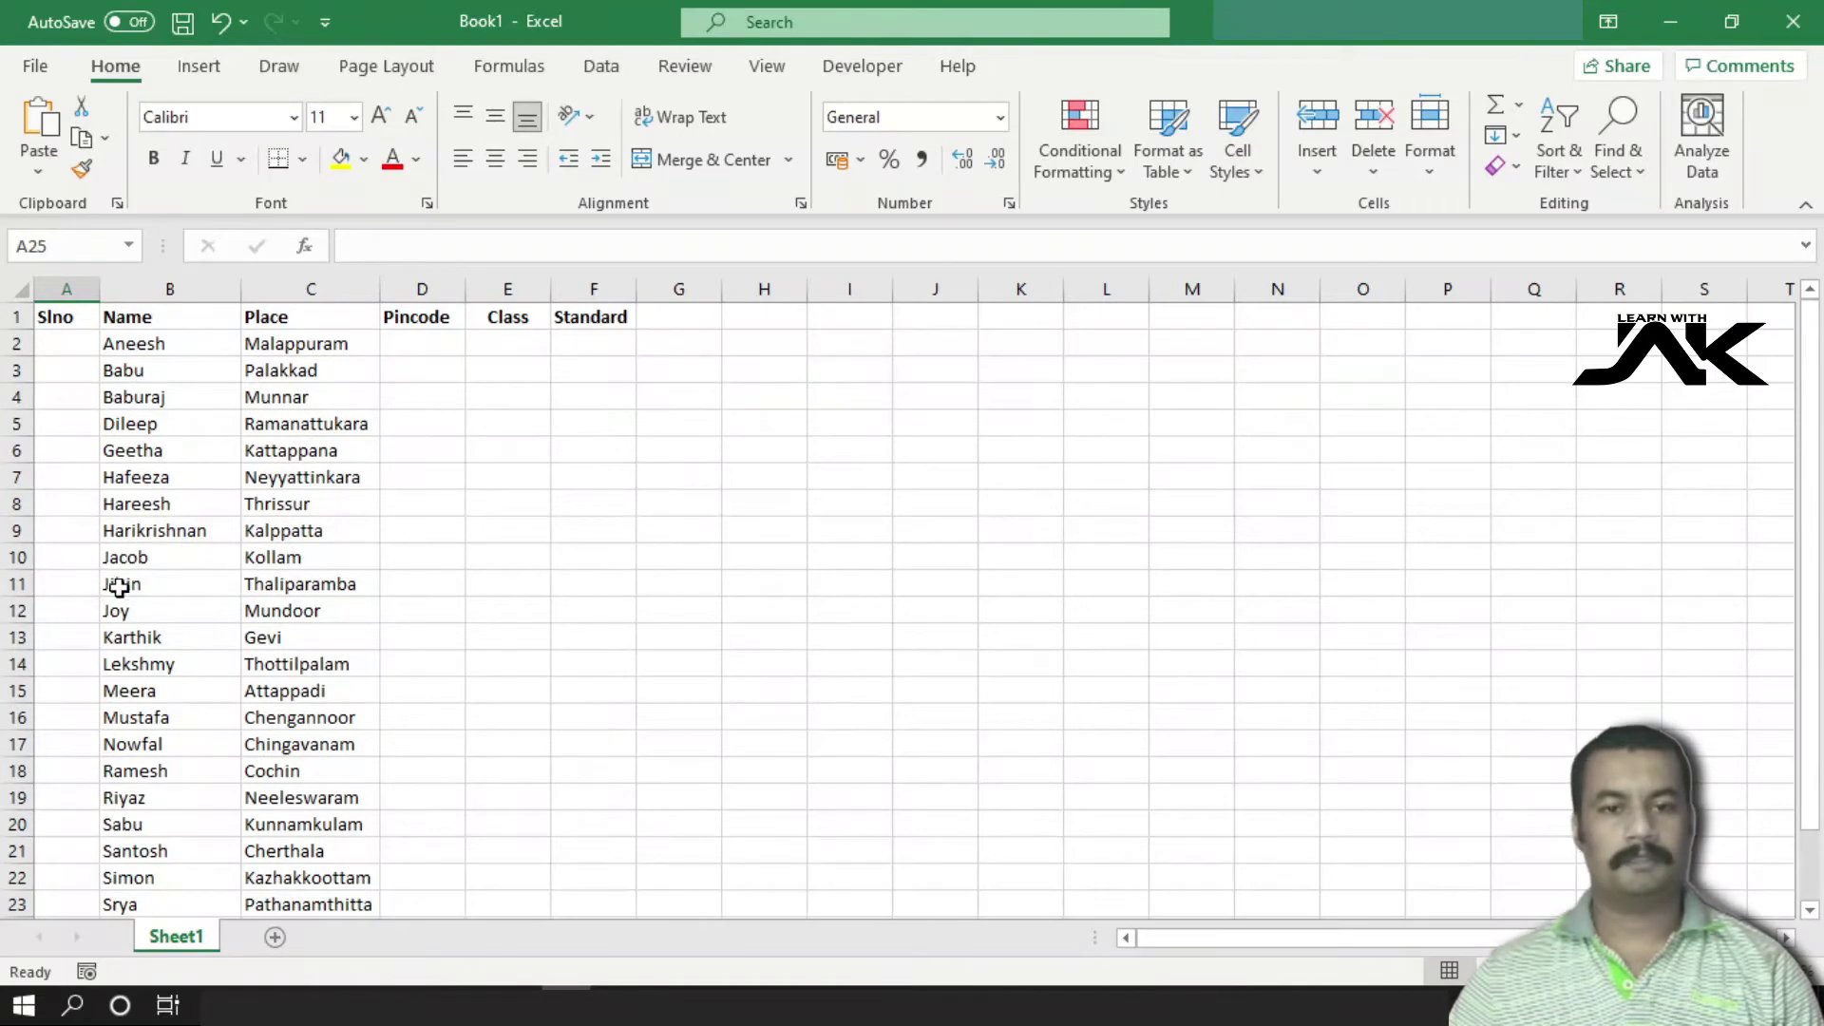
pyautogui.click(56, 342)
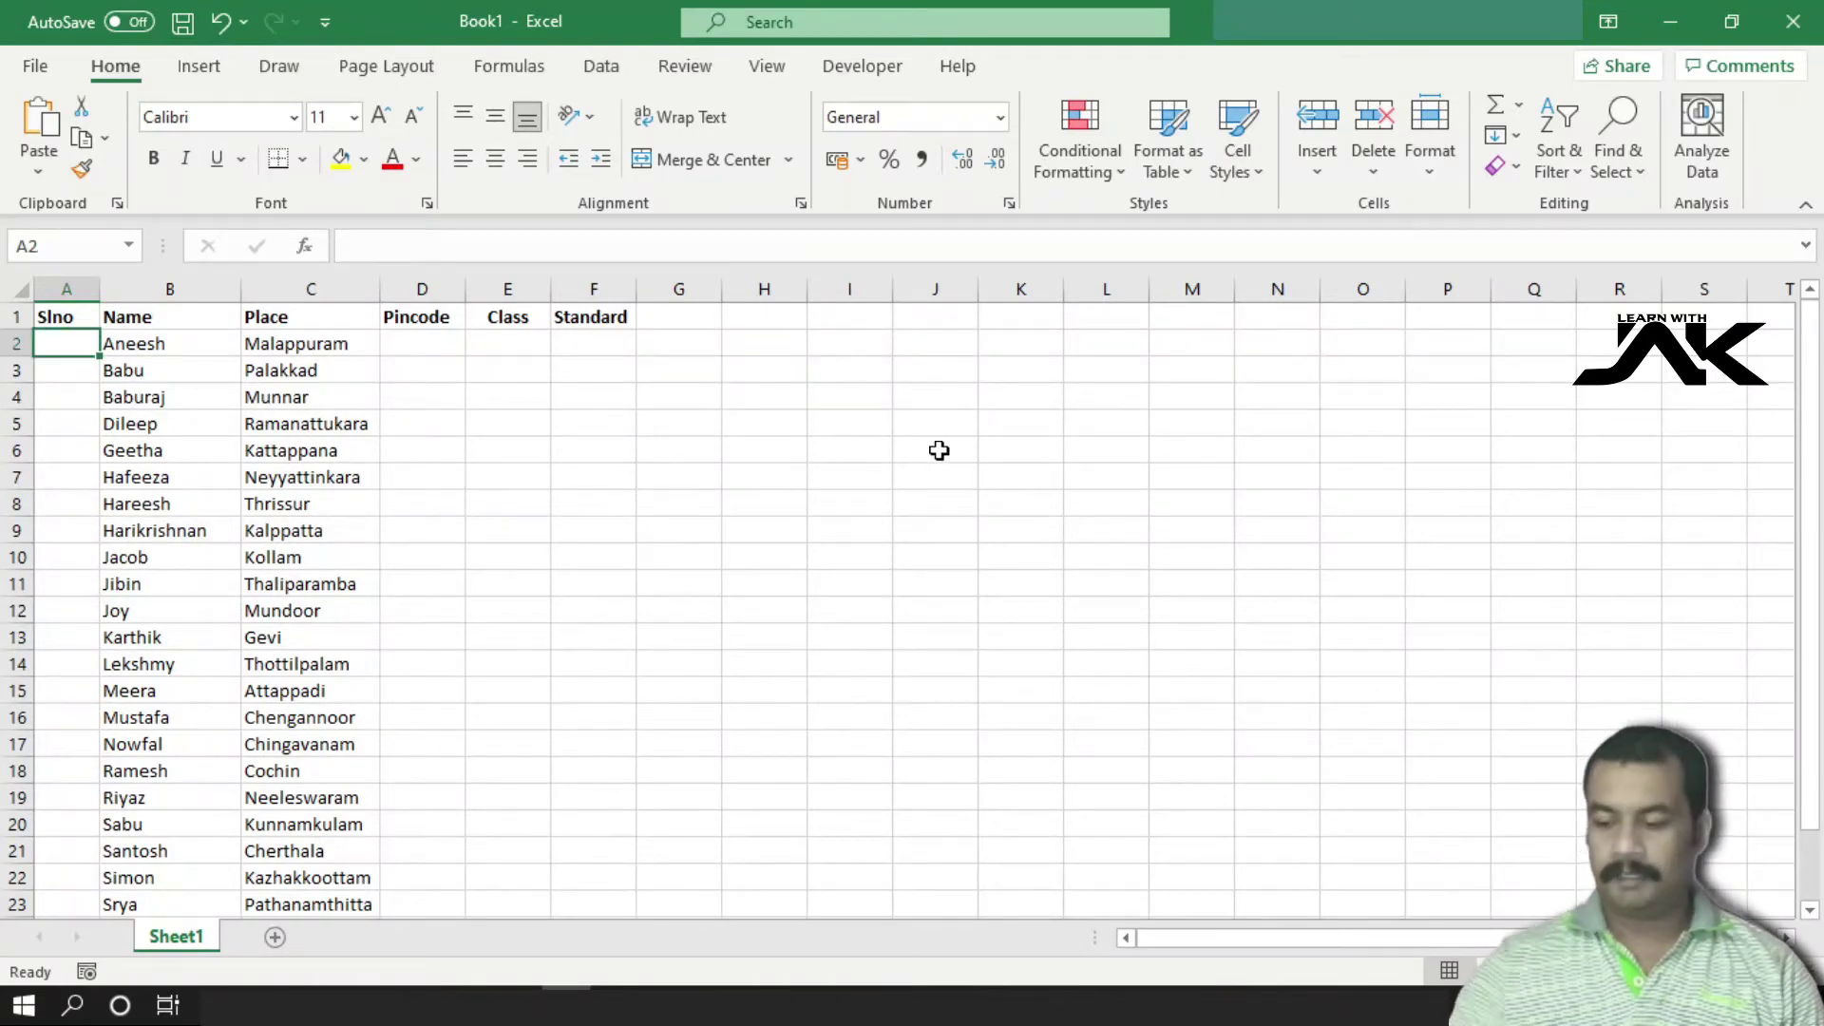
pyautogui.write('1')
pyautogui.press('Return')
pyautogui.write('2')
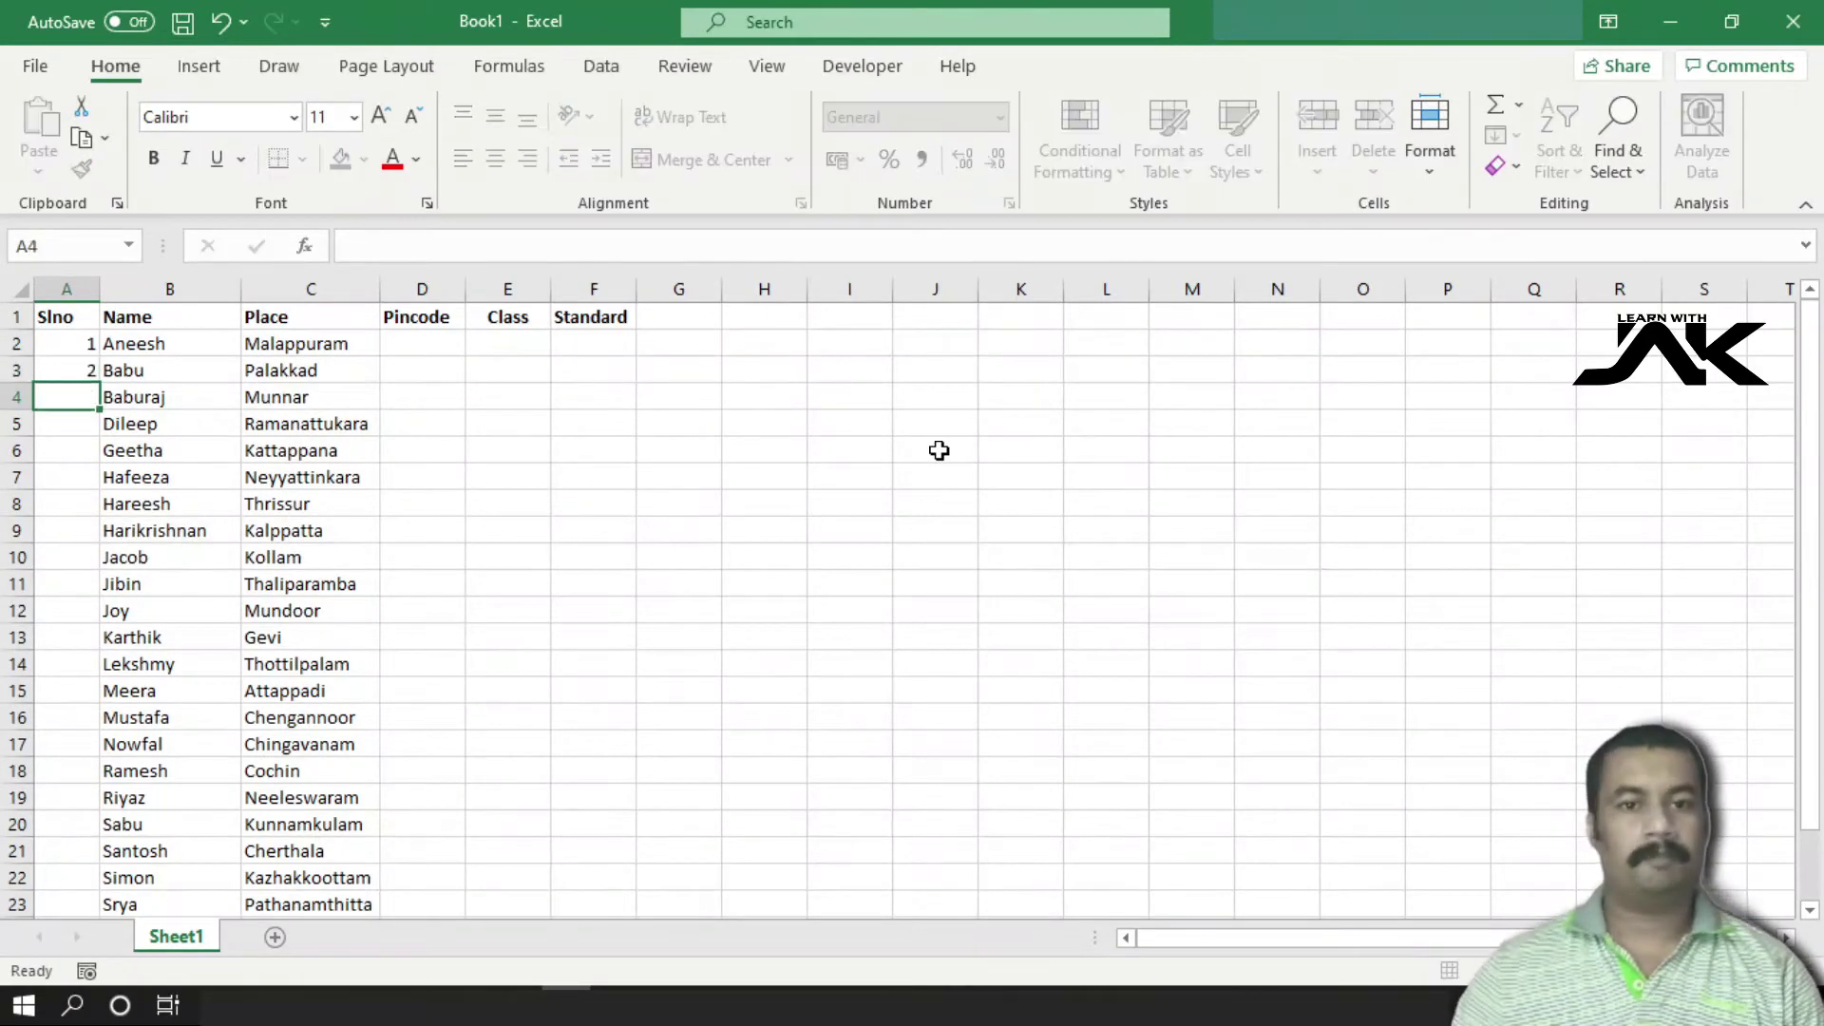
pyautogui.press('Return')
pyautogui.moveTo(74, 342); pyautogui.dragTo(75, 369)
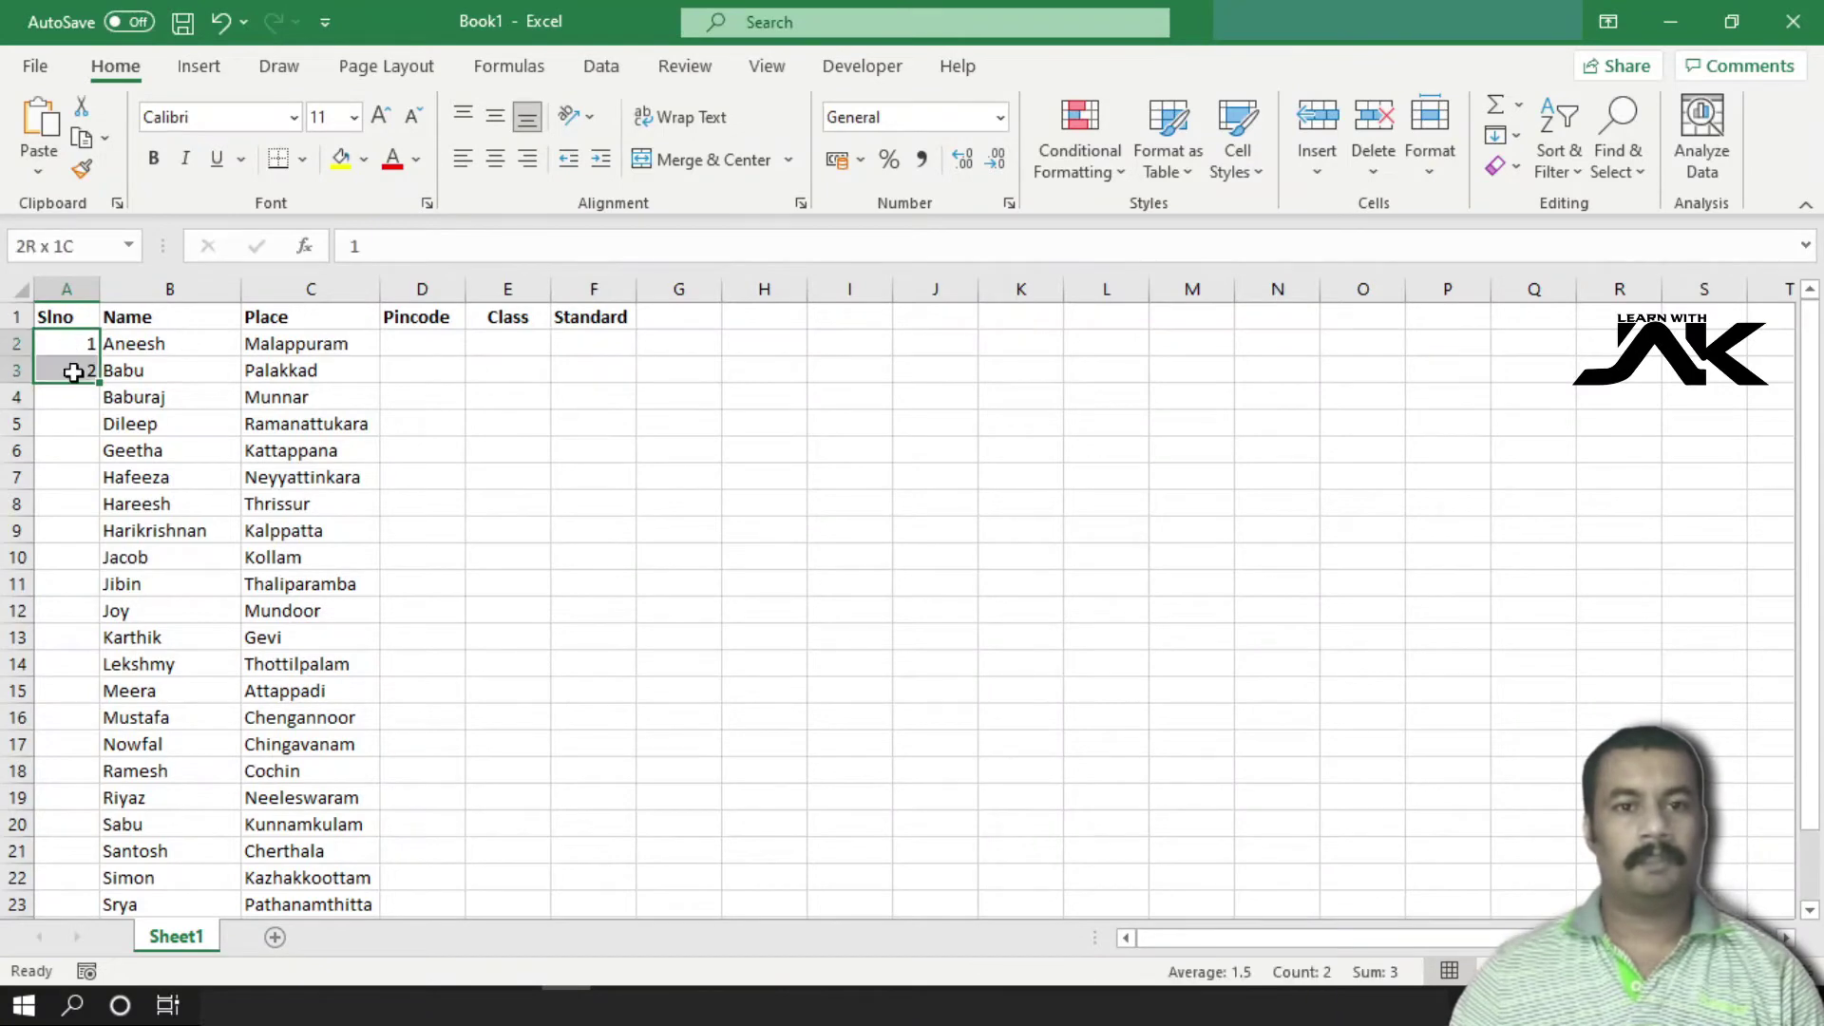
pyautogui.doubleClick(100, 380)
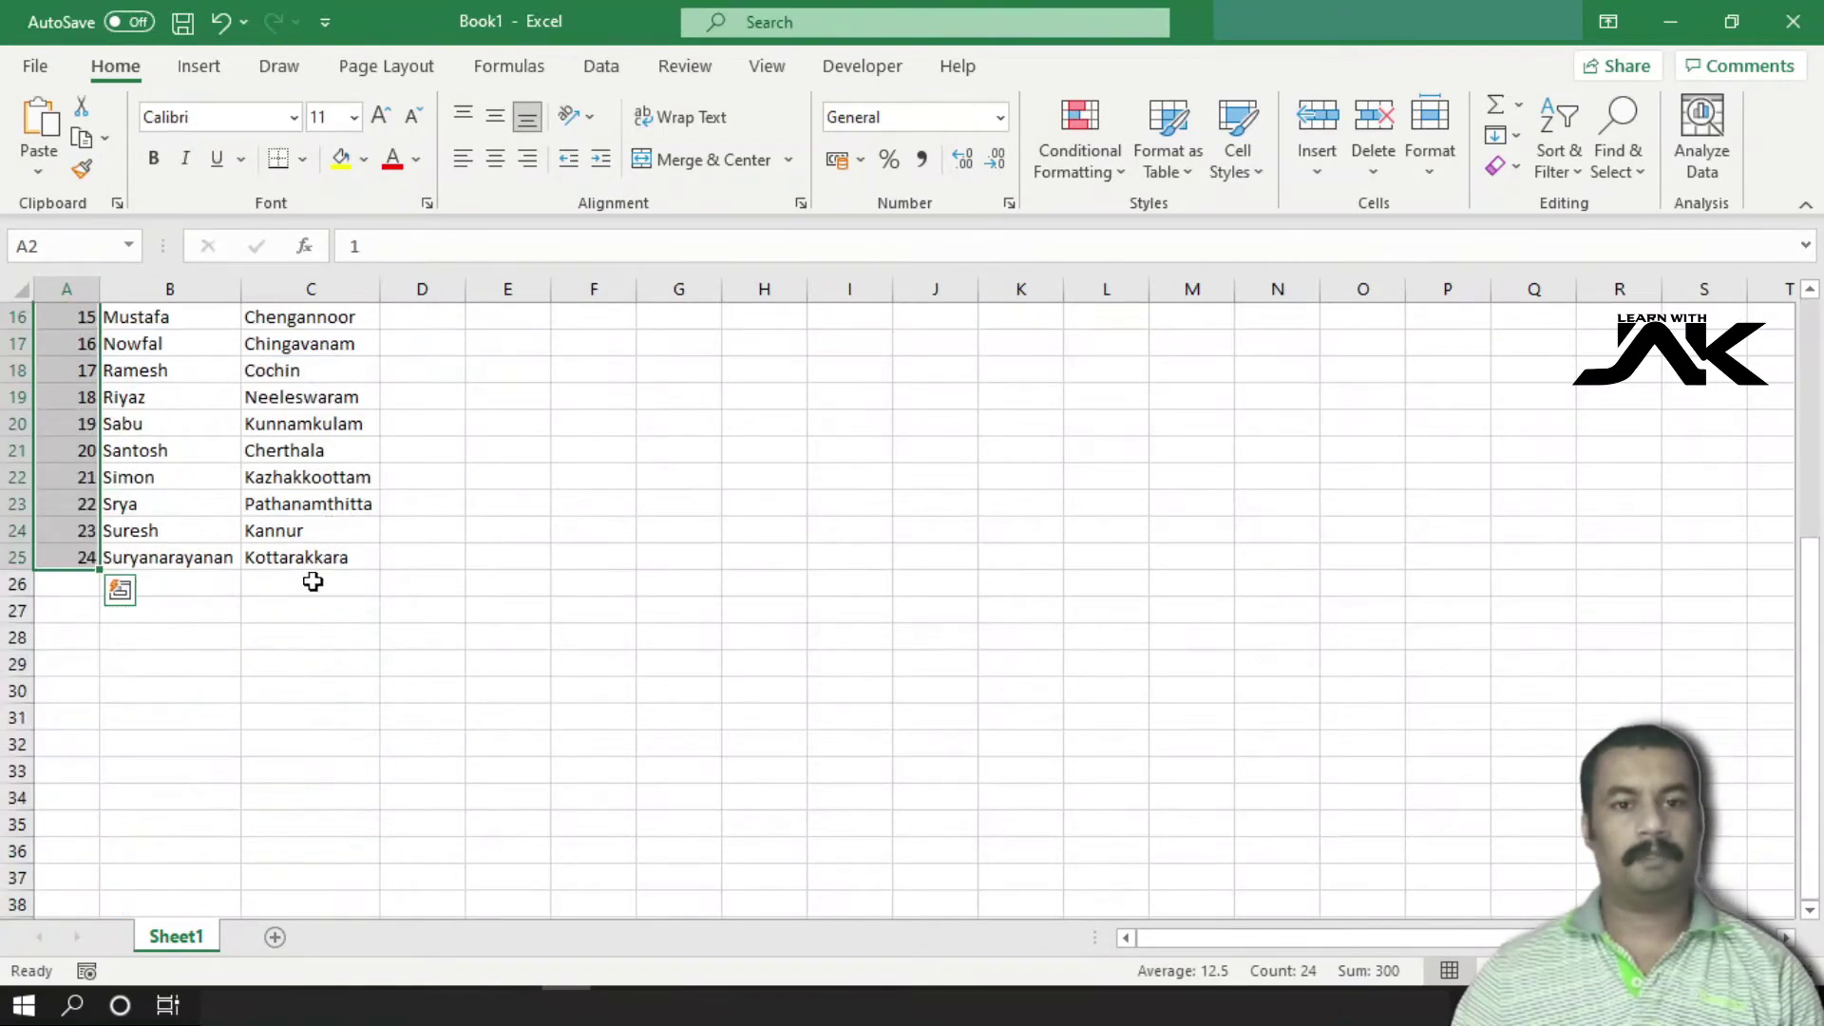
pyautogui.scroll(-5, 314, 570)
pyautogui.scroll(3, 89, 709)
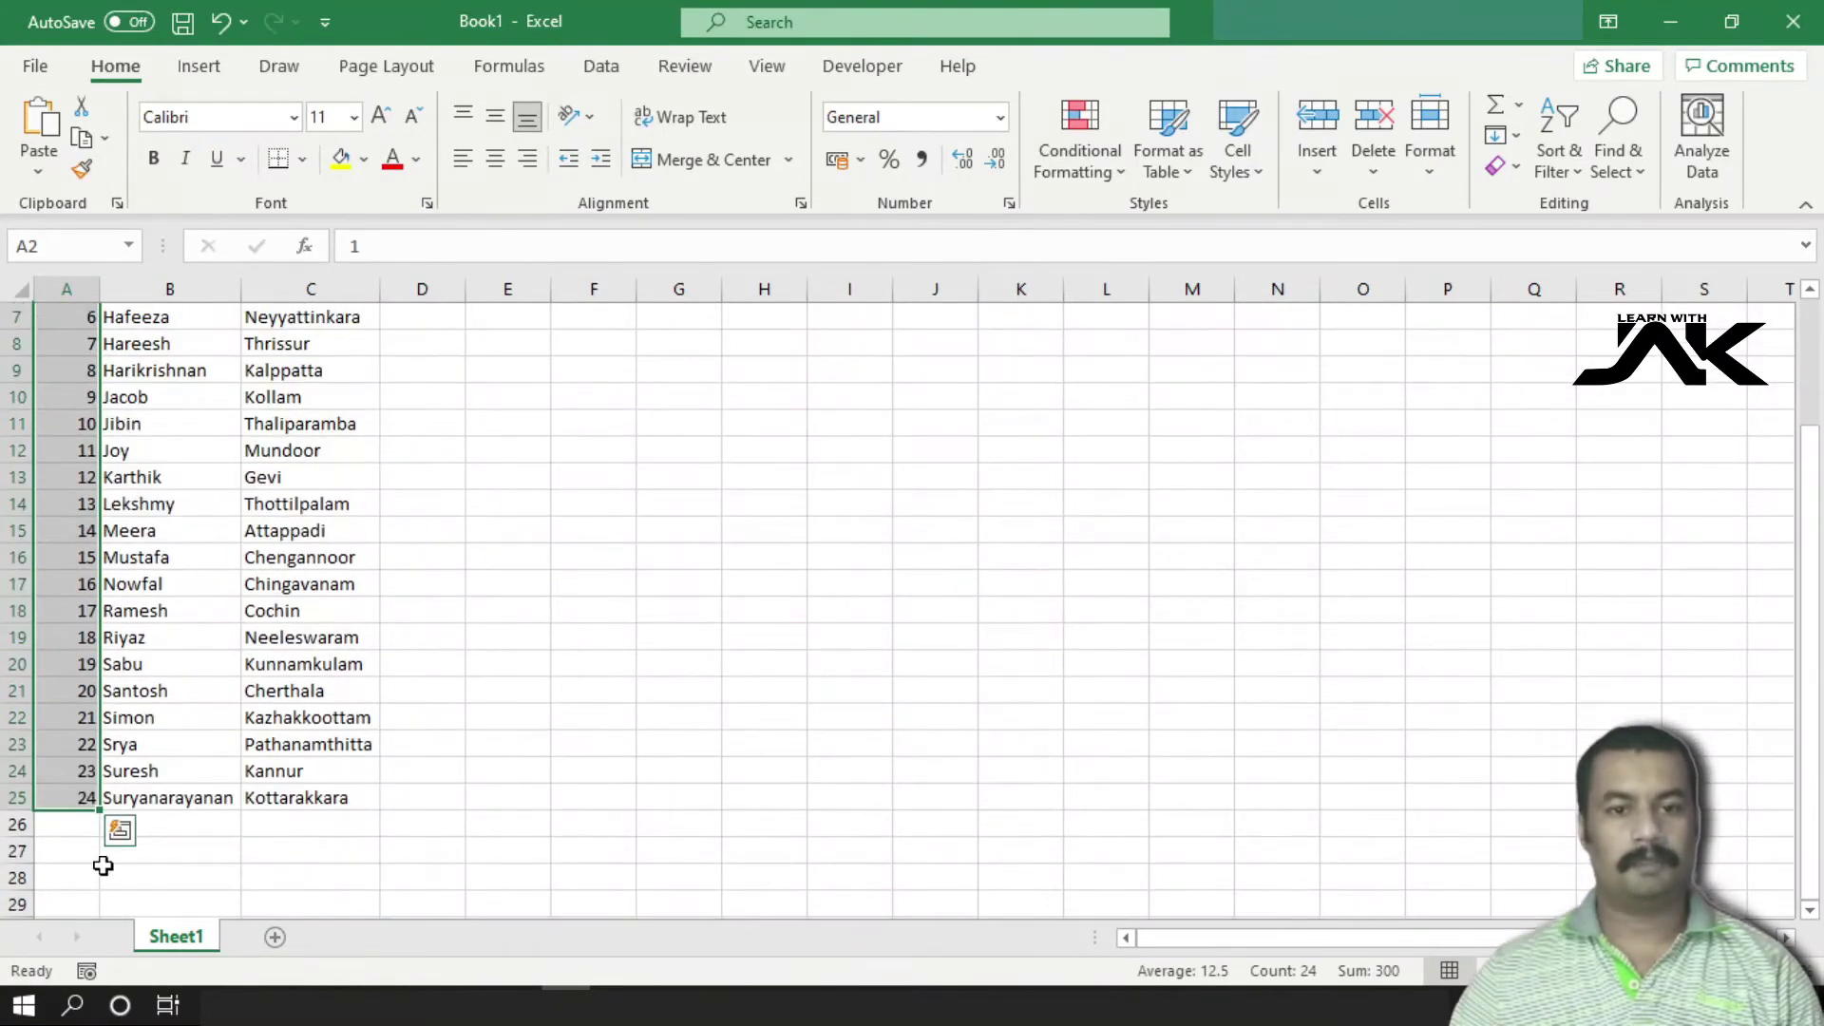
pyautogui.press('Delete')
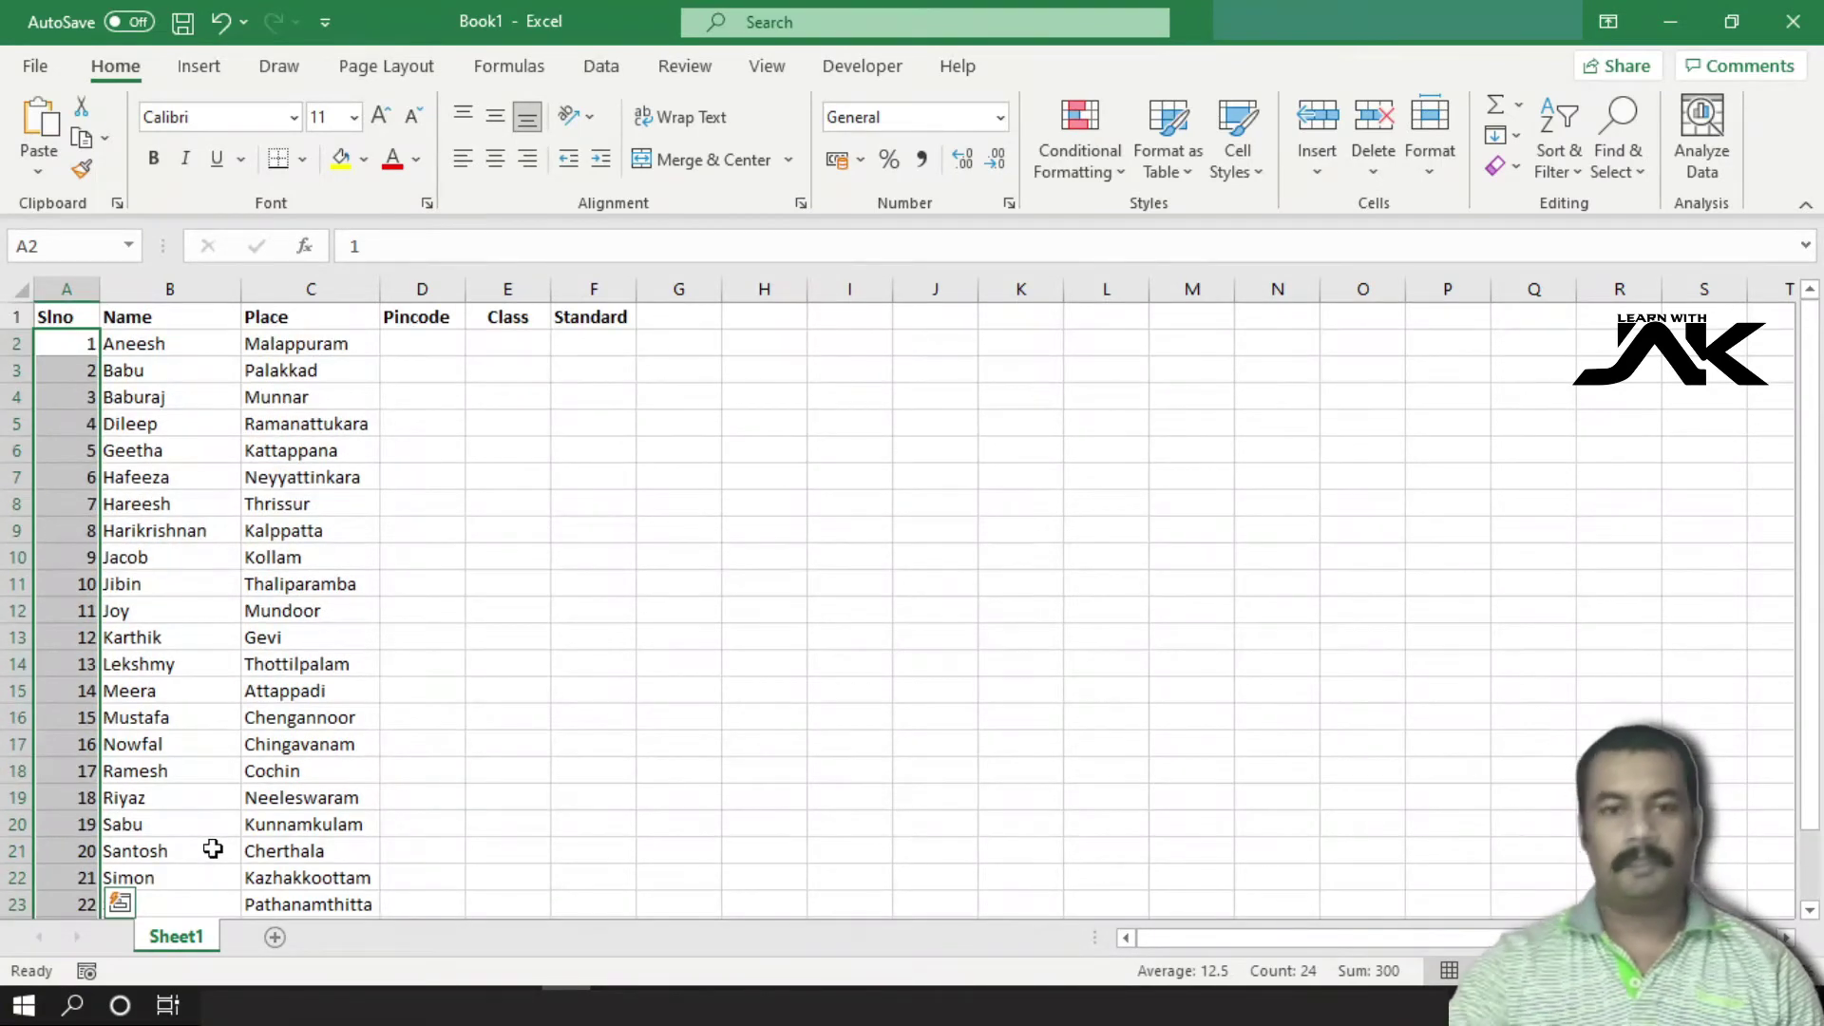
pyautogui.click(86, 348)
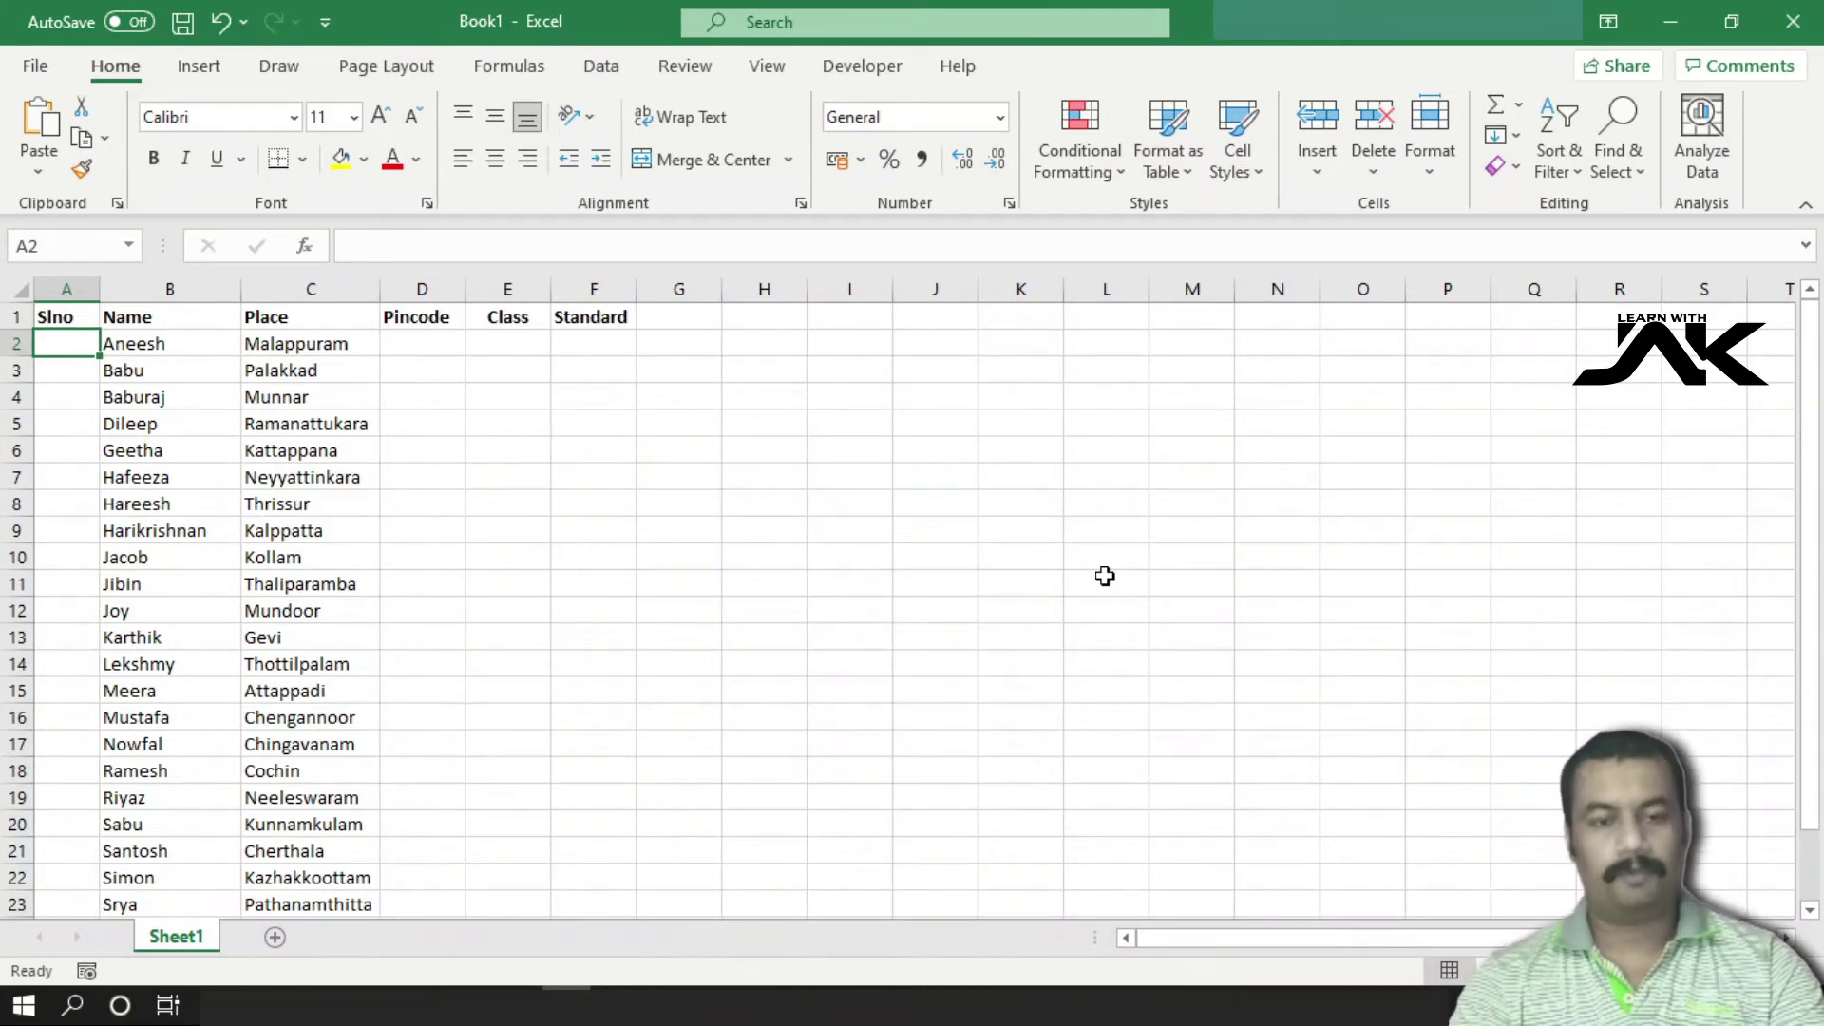
# Enter =SEQUENCE(24,1,1,1) in A2 to number the students 1 to 24
pyautogui.write('=')
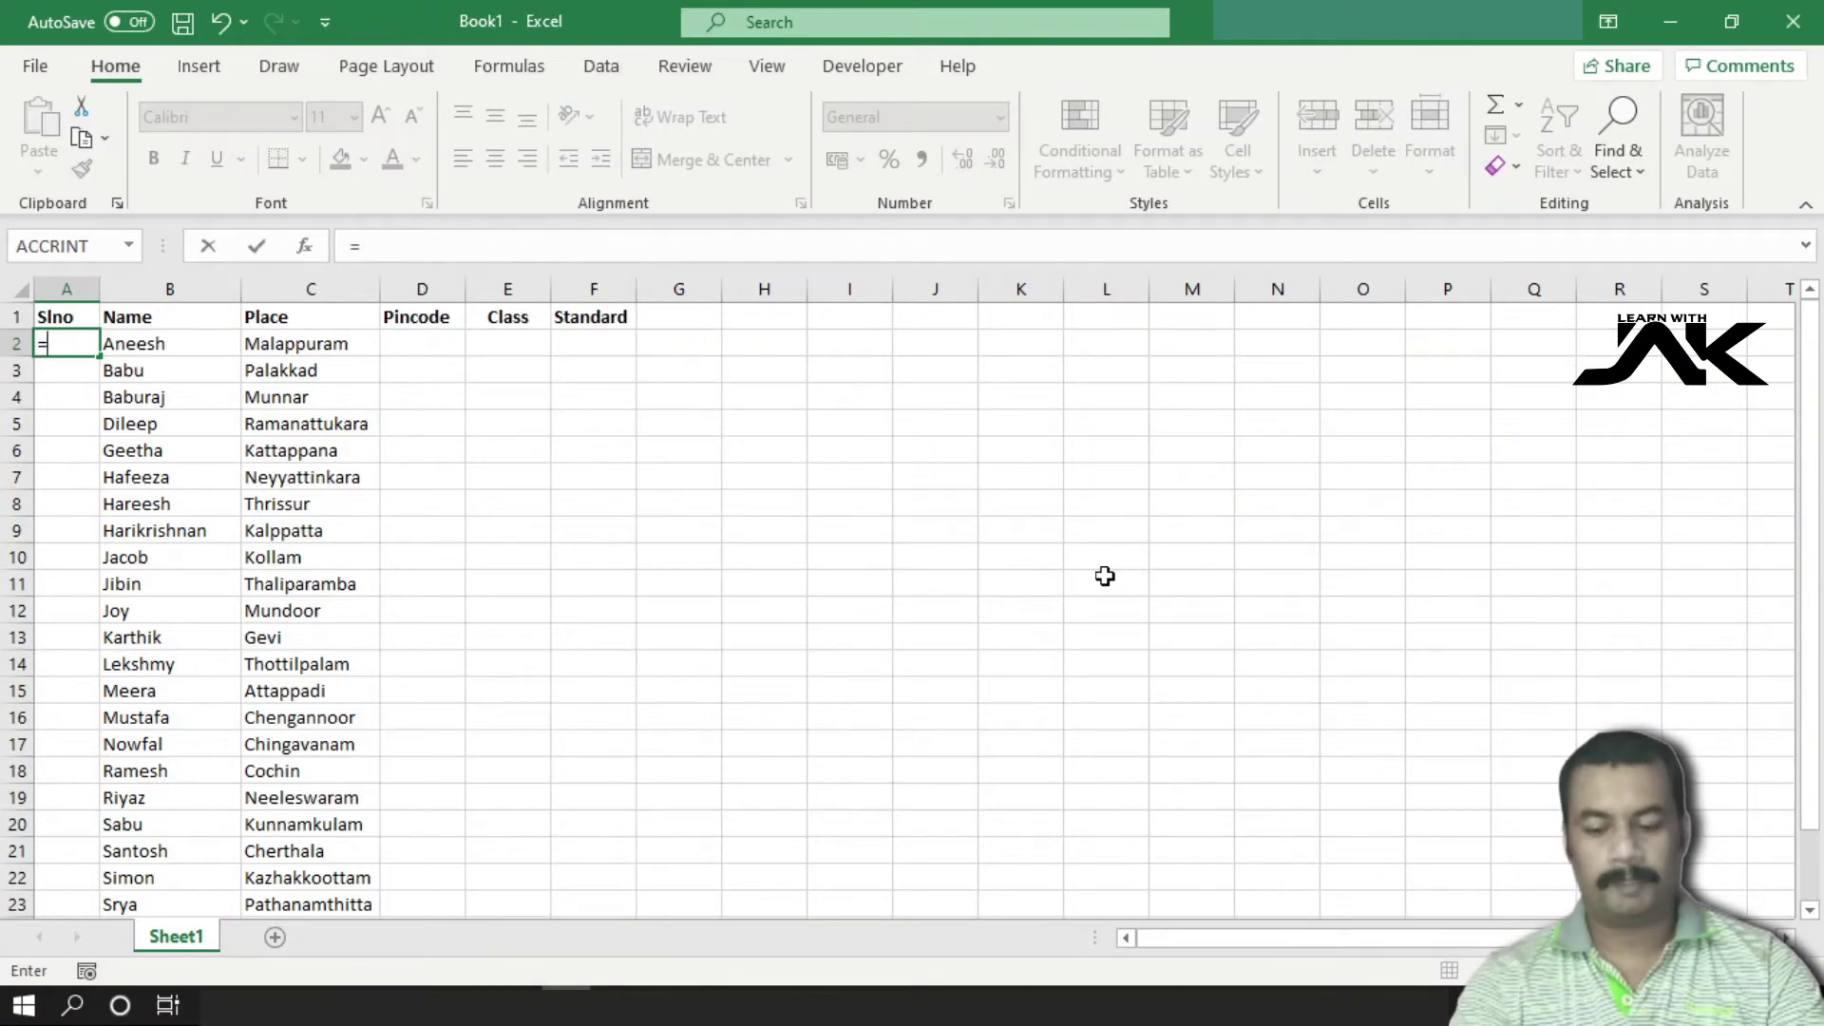
pyautogui.press('BackSpace')
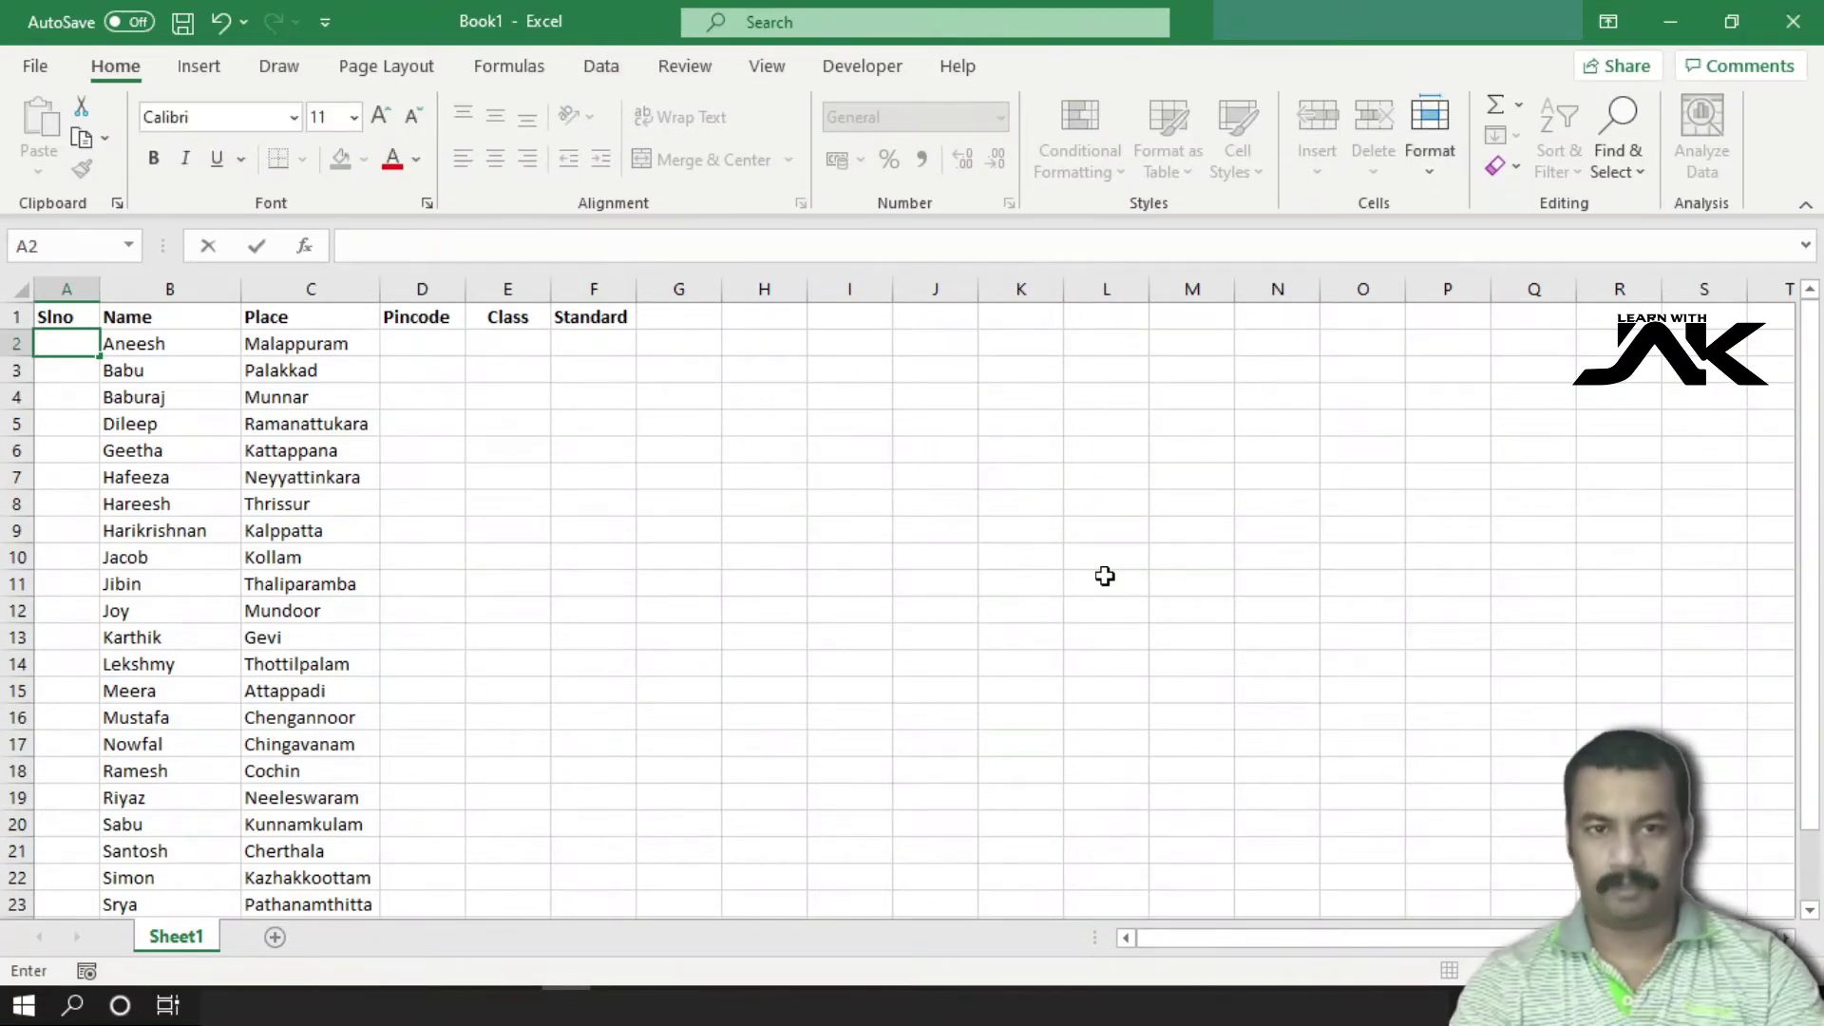
pyautogui.write('=')
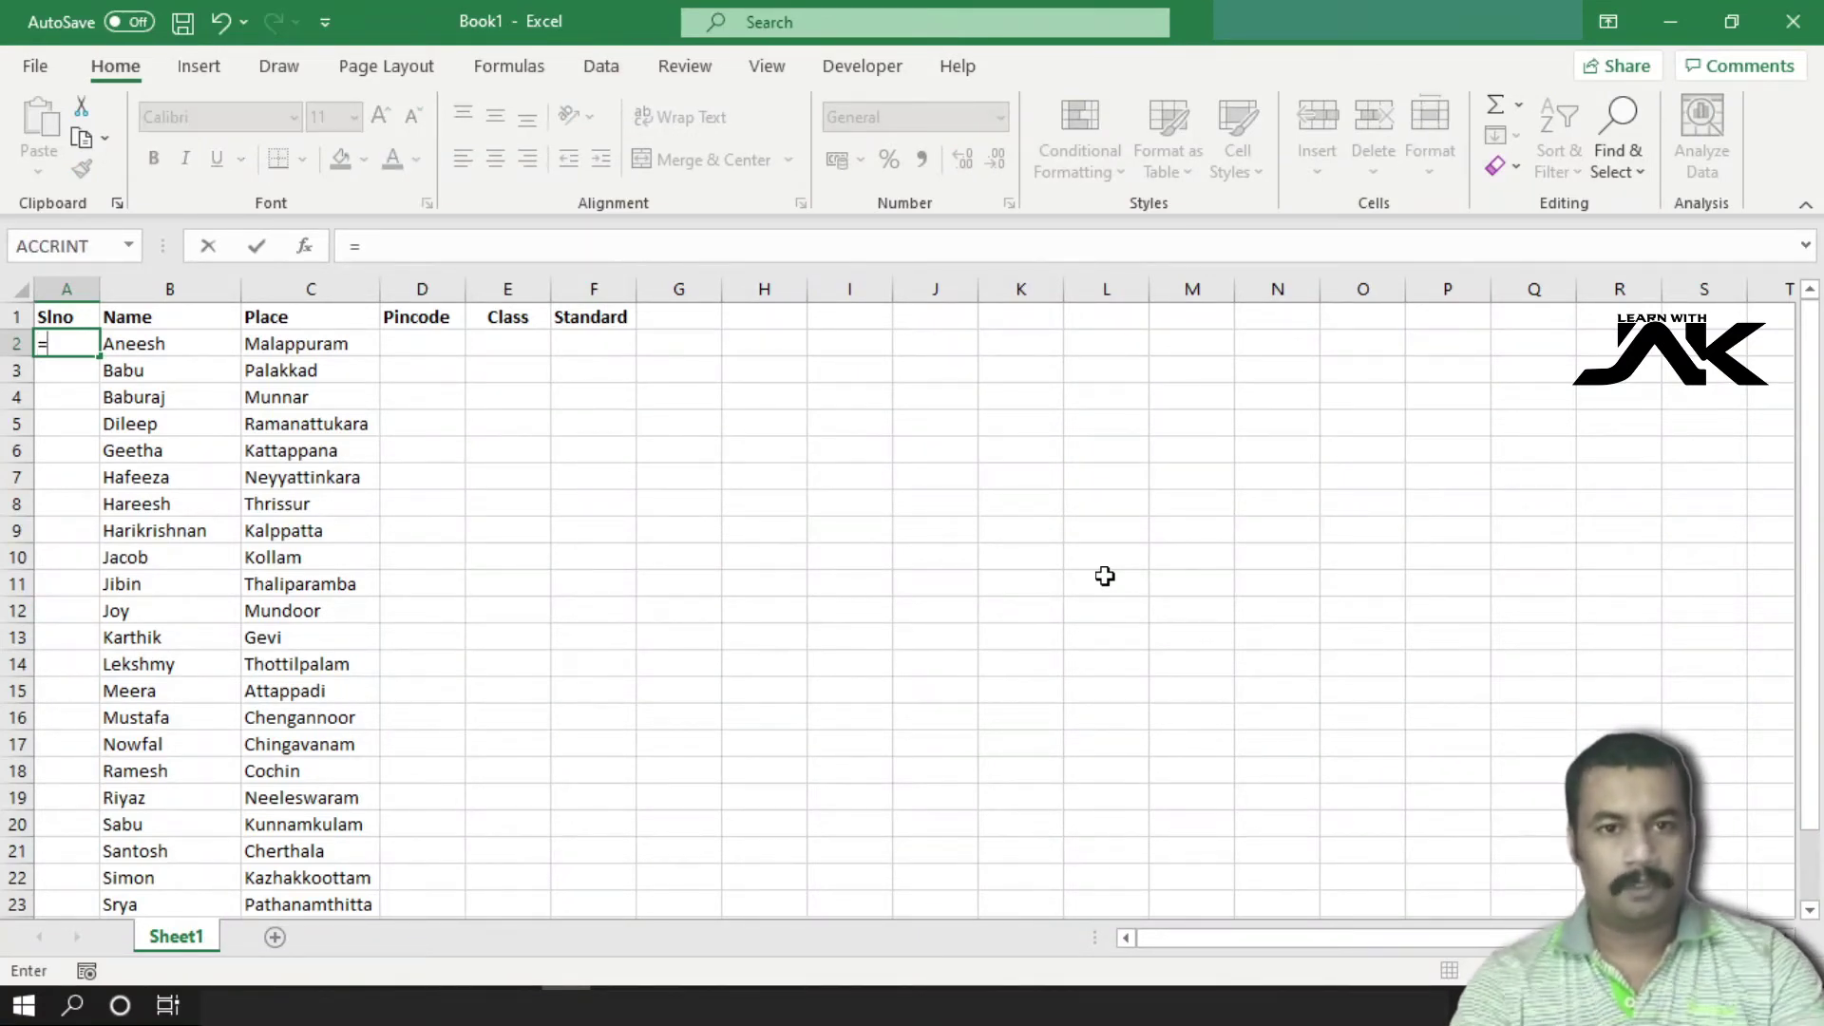
pyautogui.write('se')
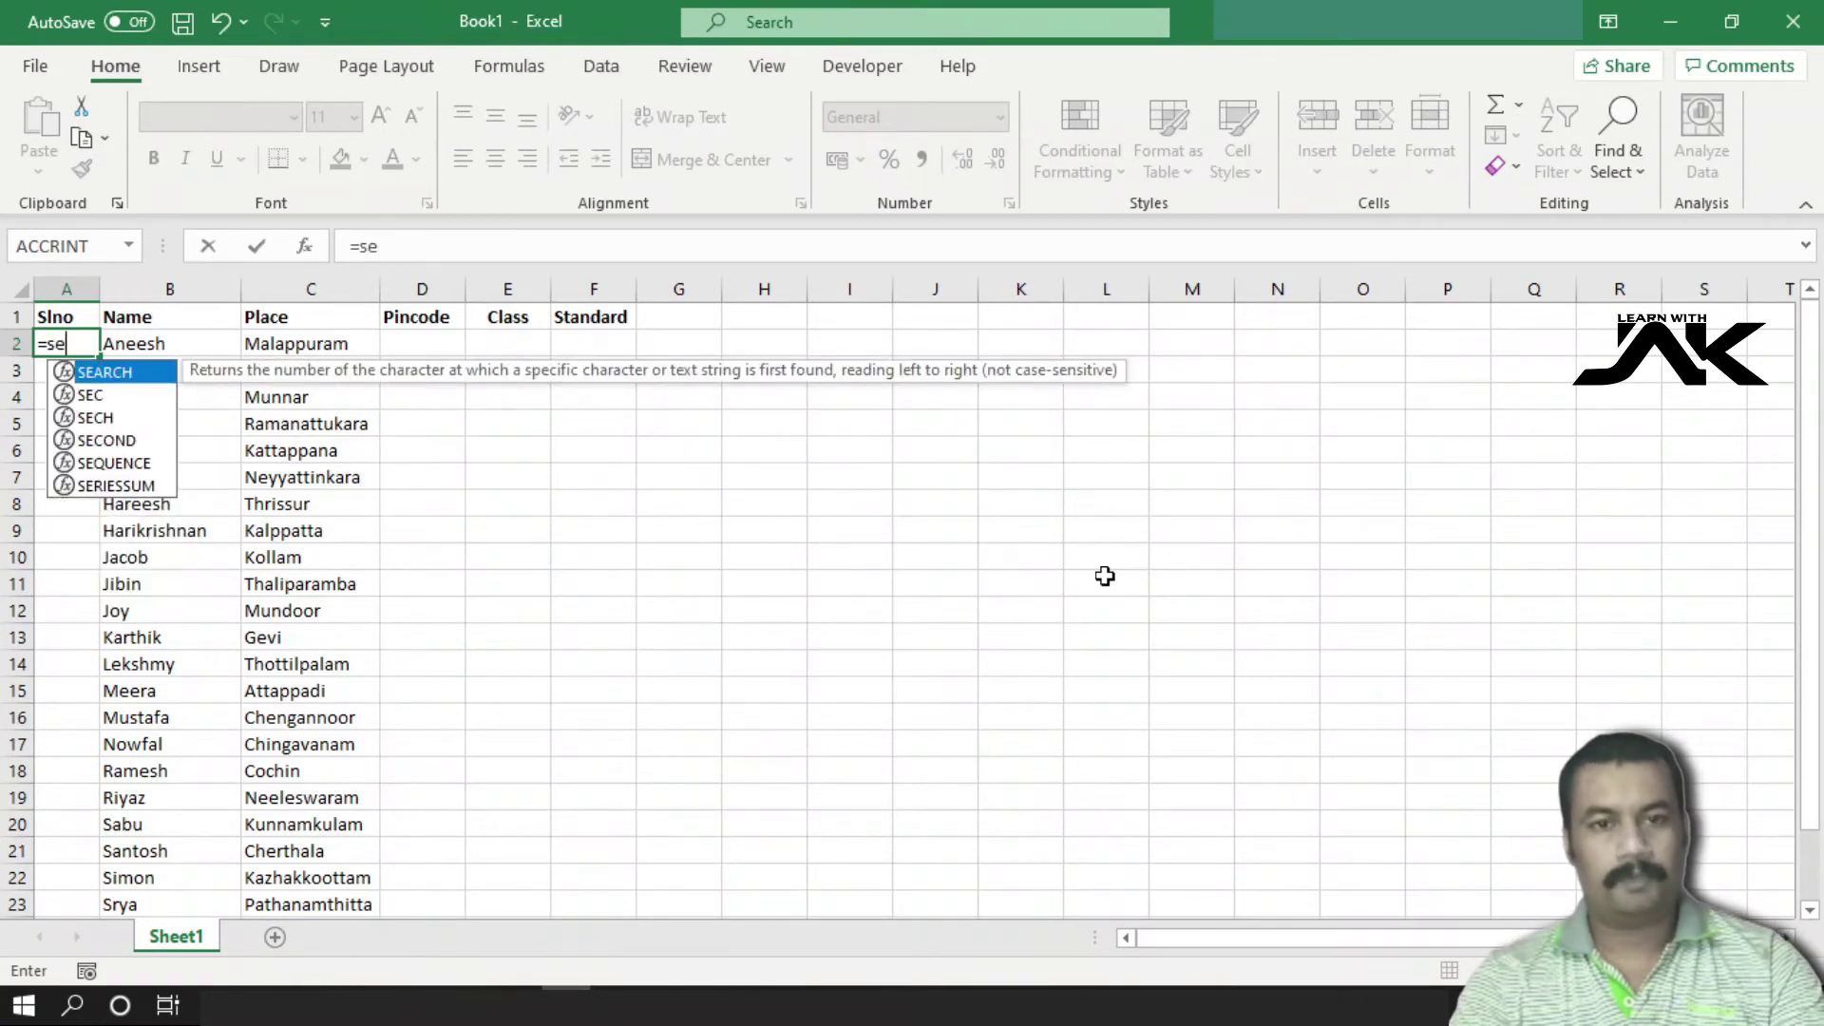
pyautogui.write('q')
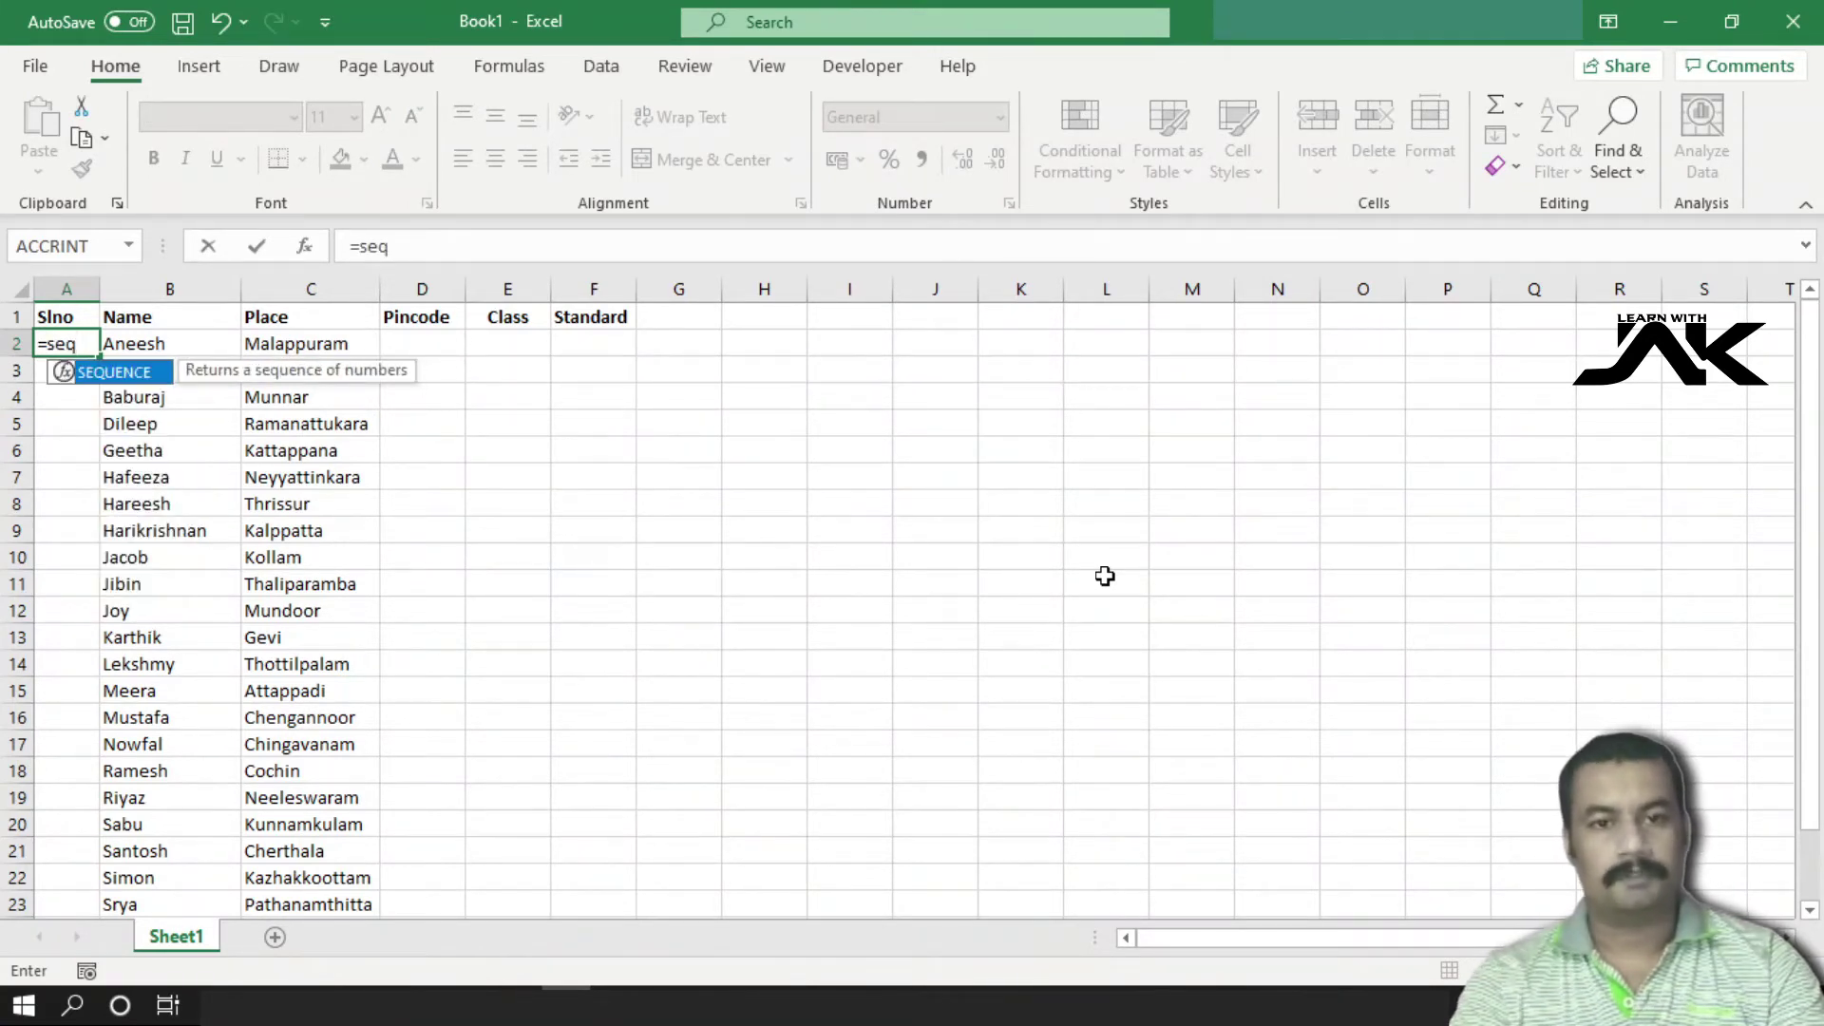
pyautogui.press('Tab')
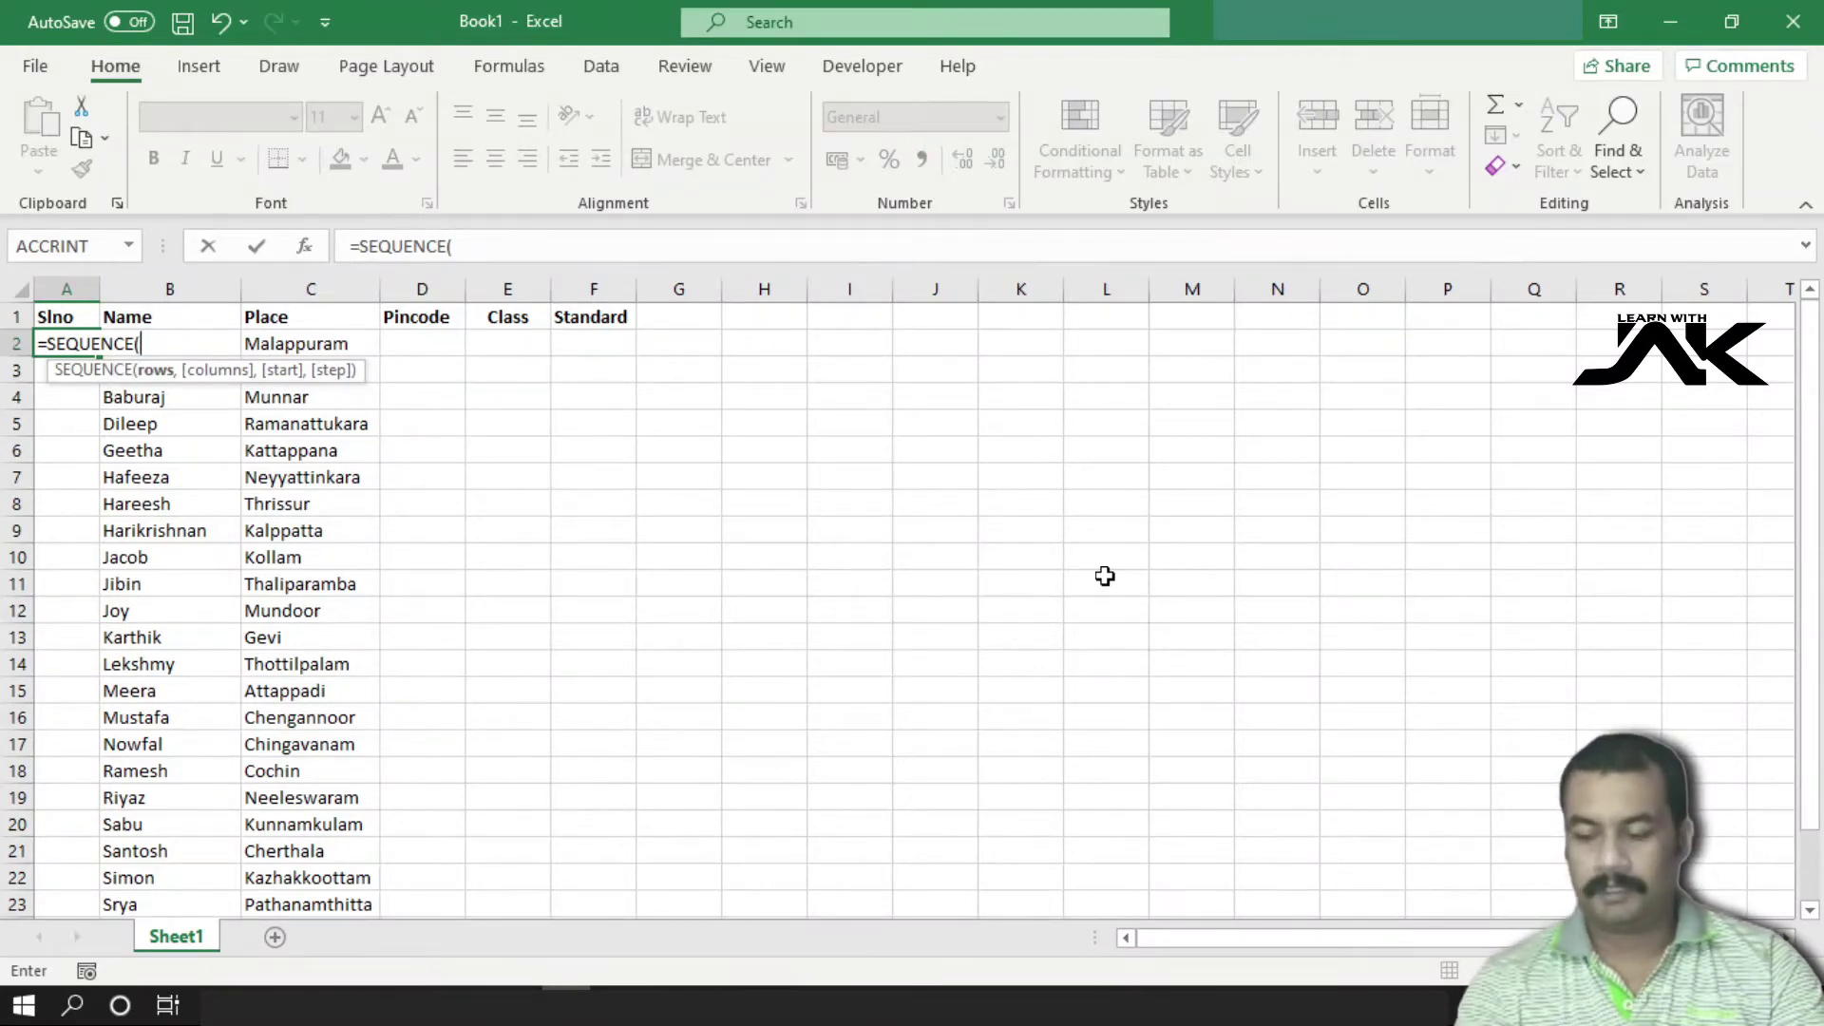
pyautogui.write('24')
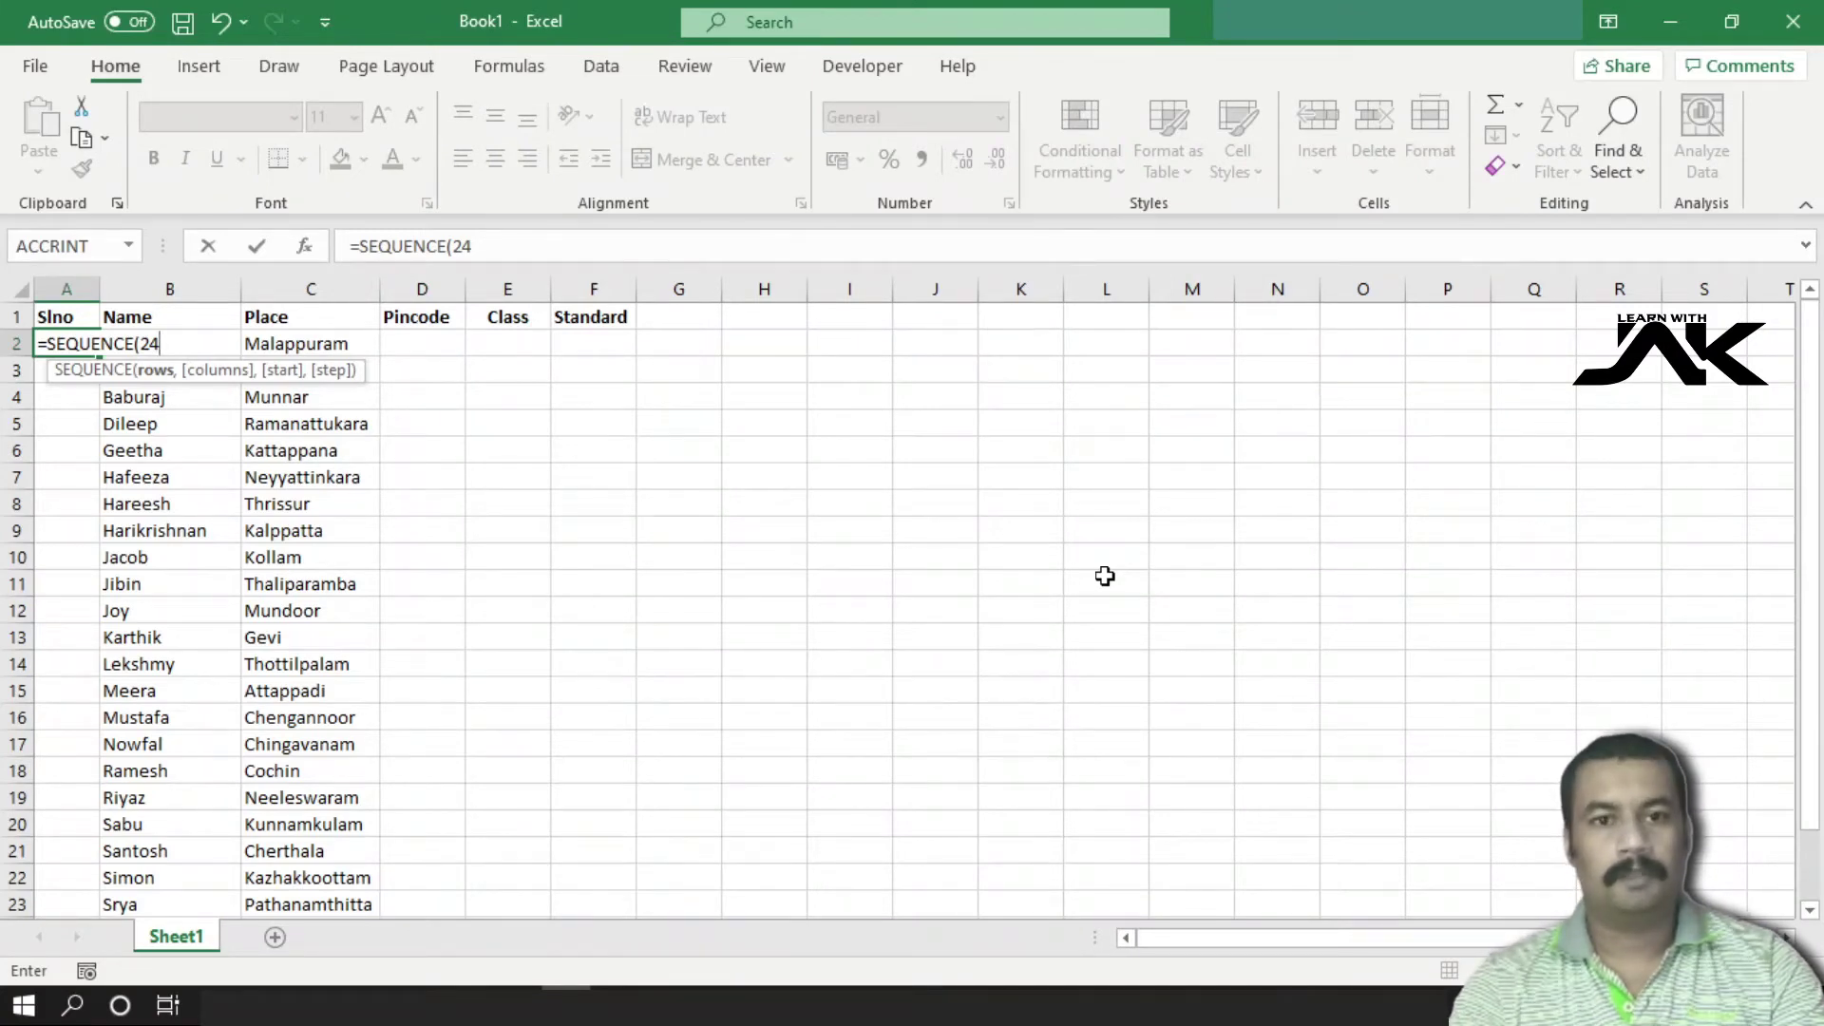
pyautogui.write(',')
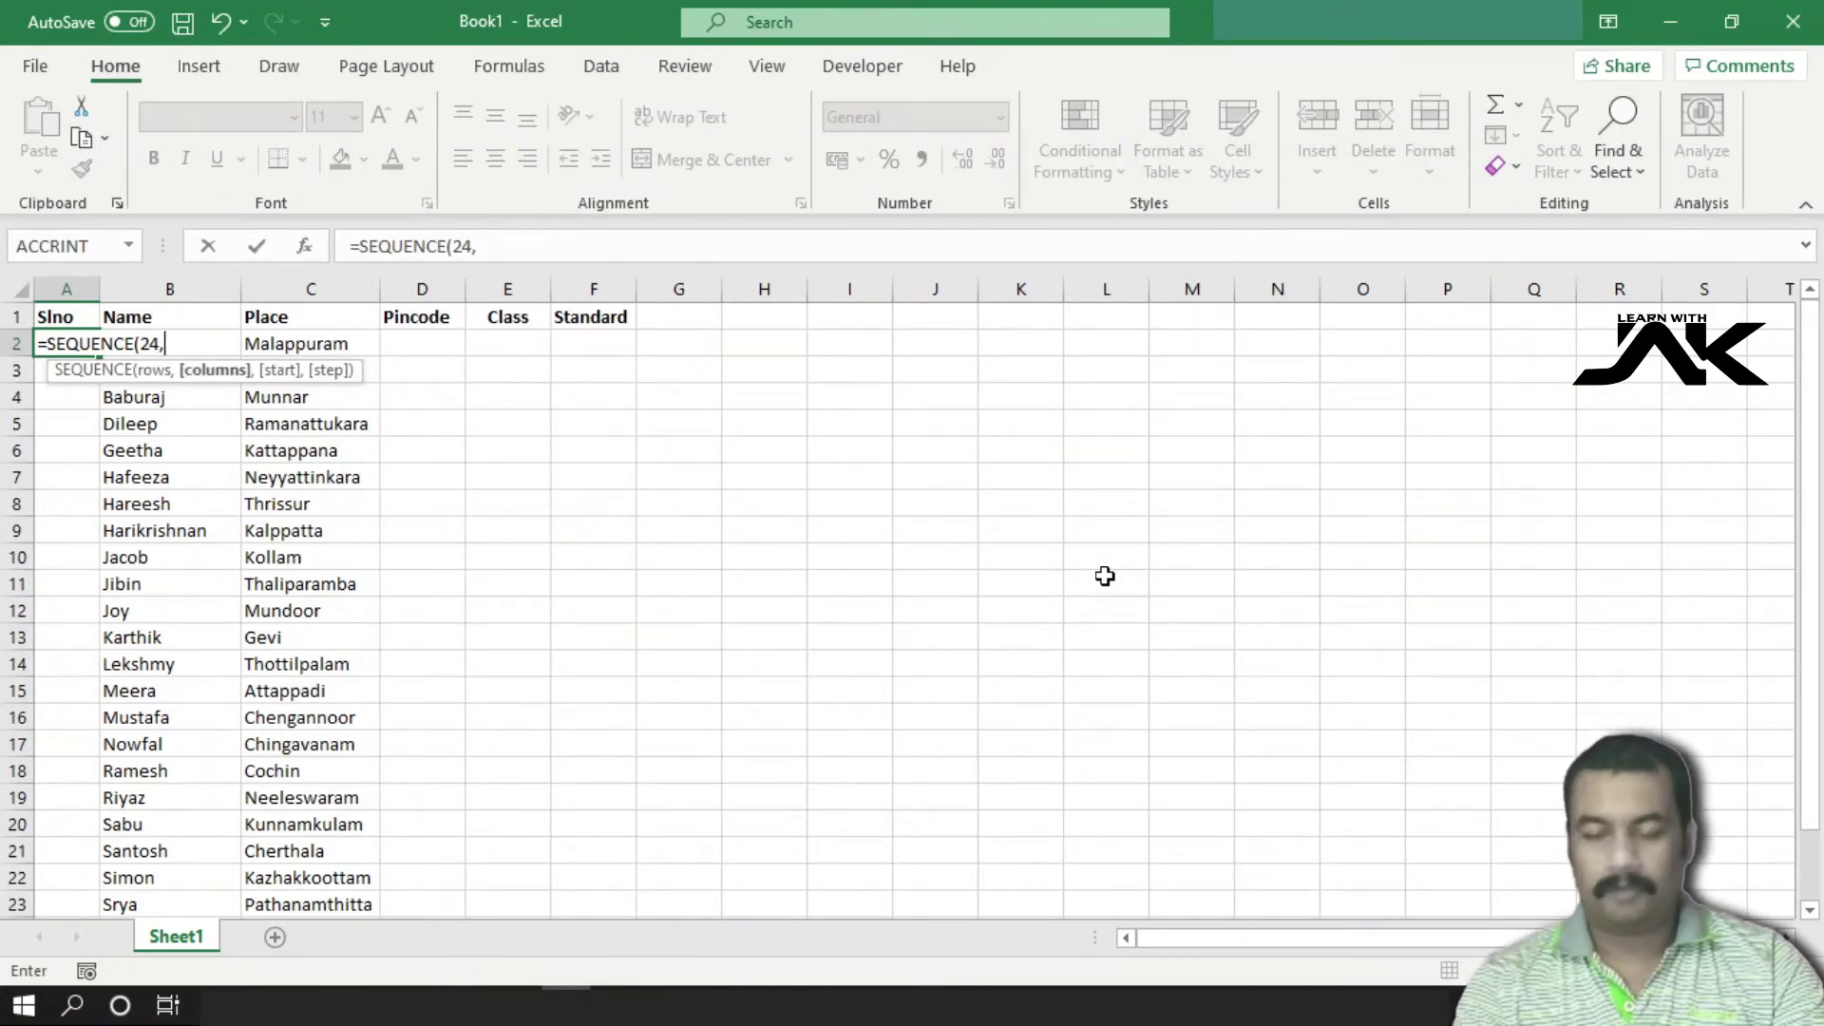
pyautogui.write('1')
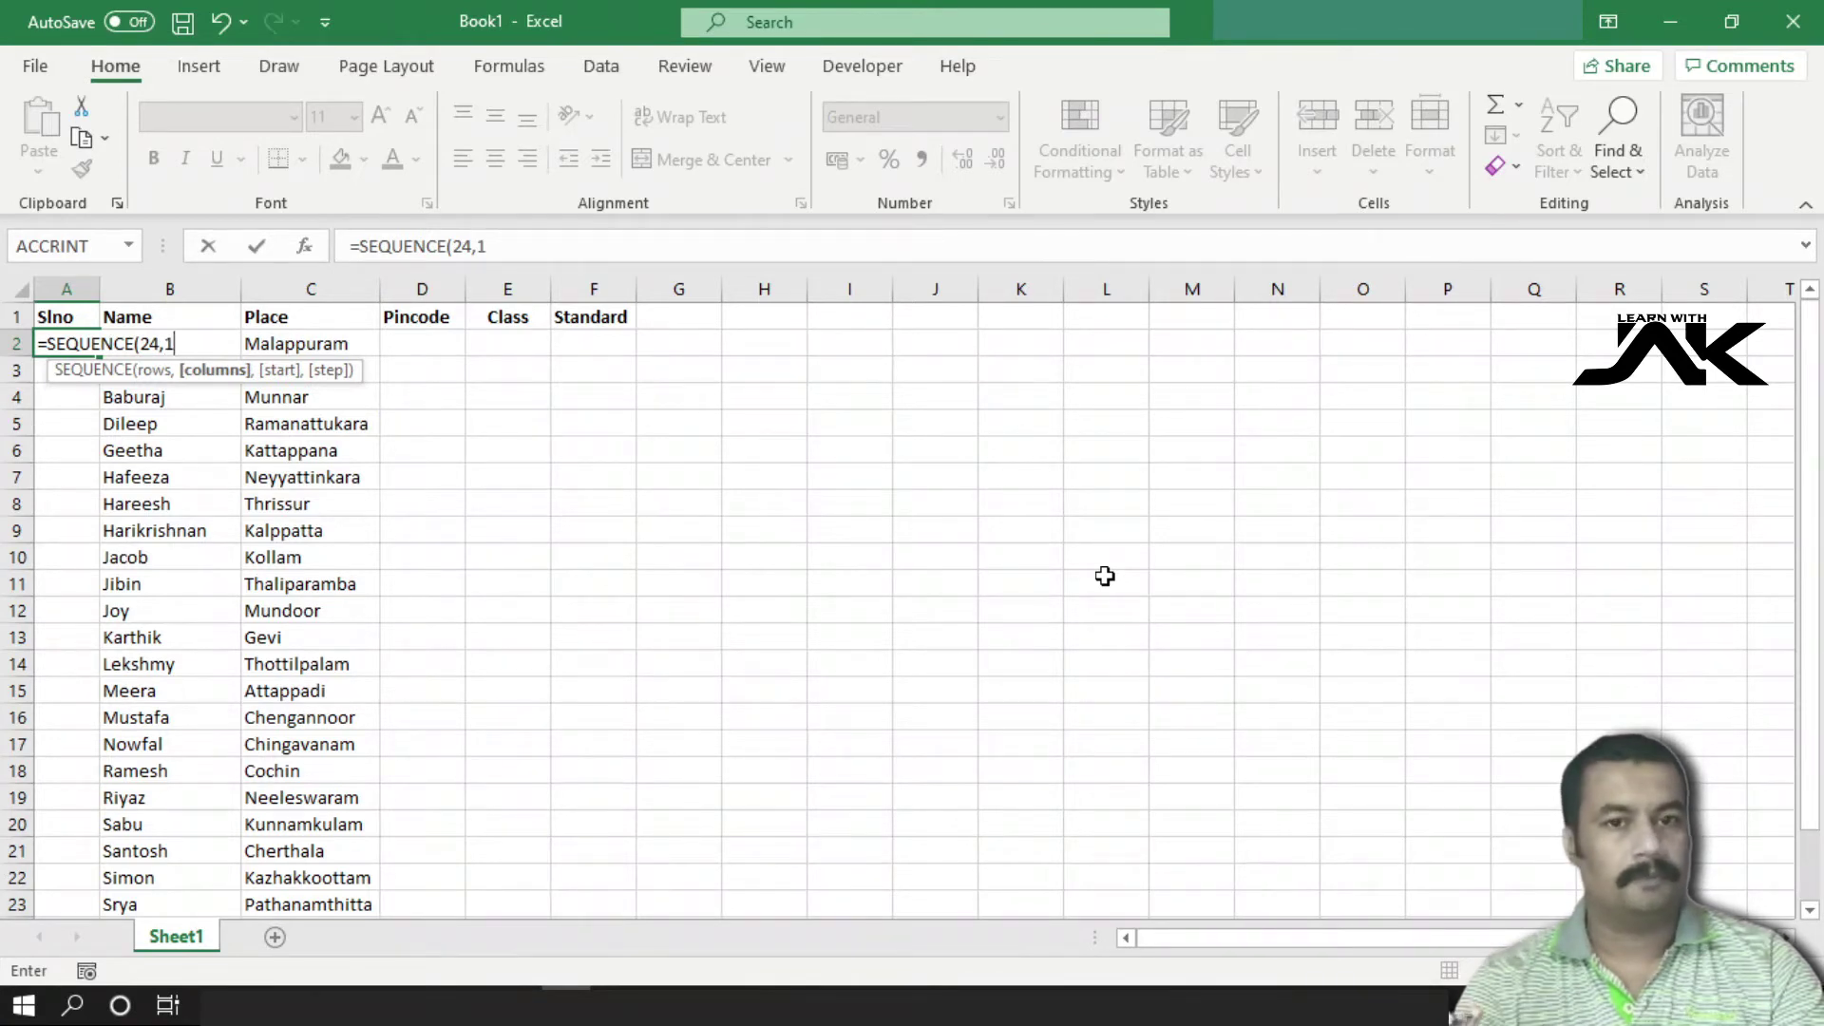
pyautogui.write(',')
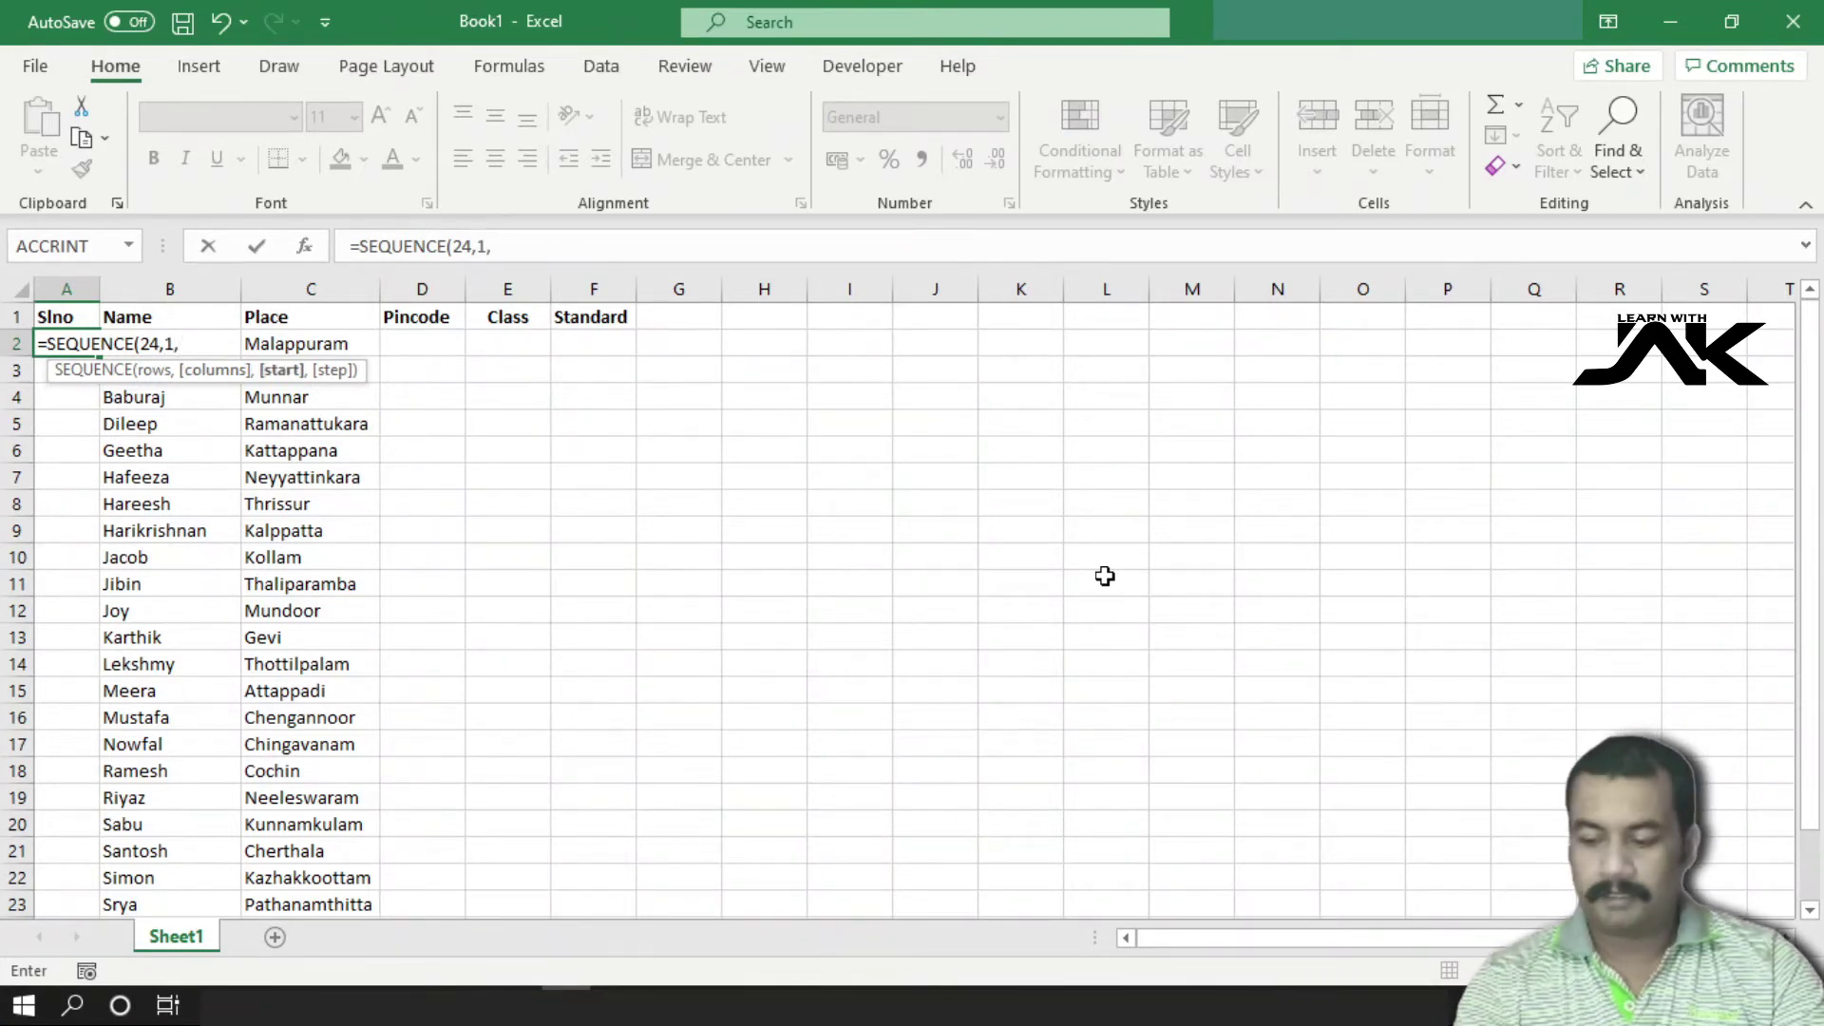
pyautogui.write('1')
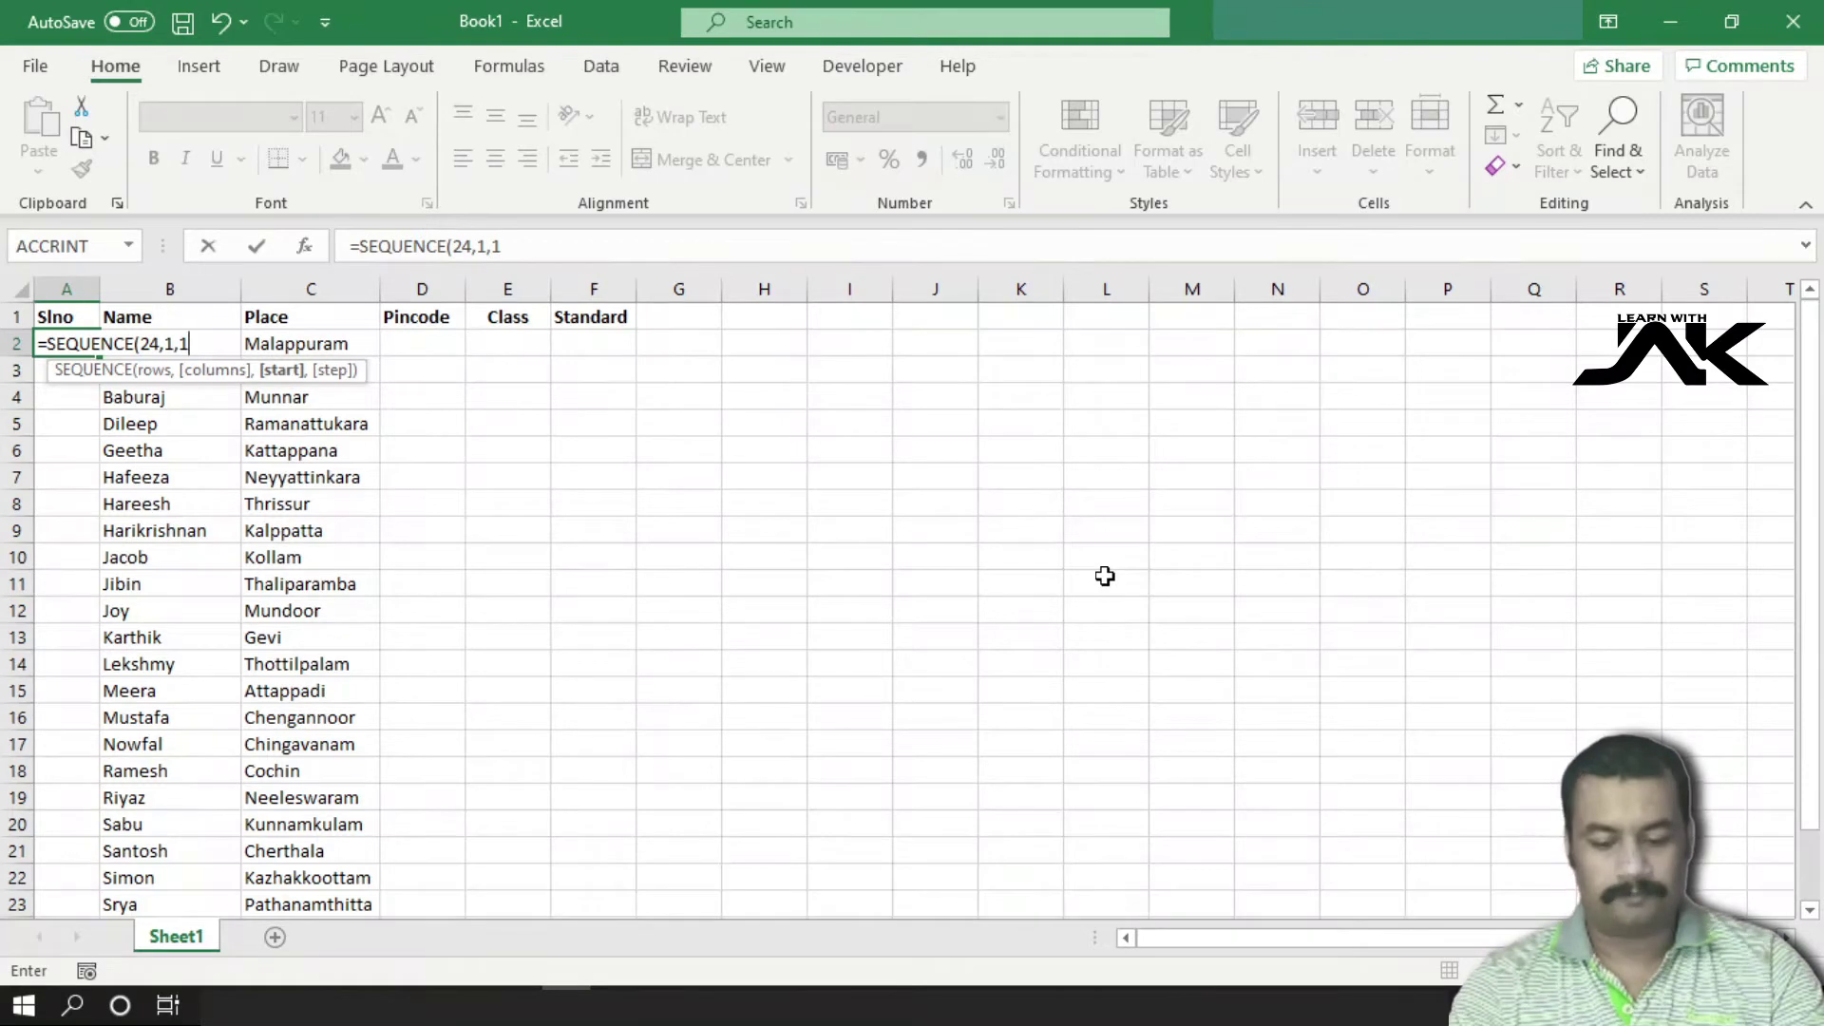
pyautogui.write(',')
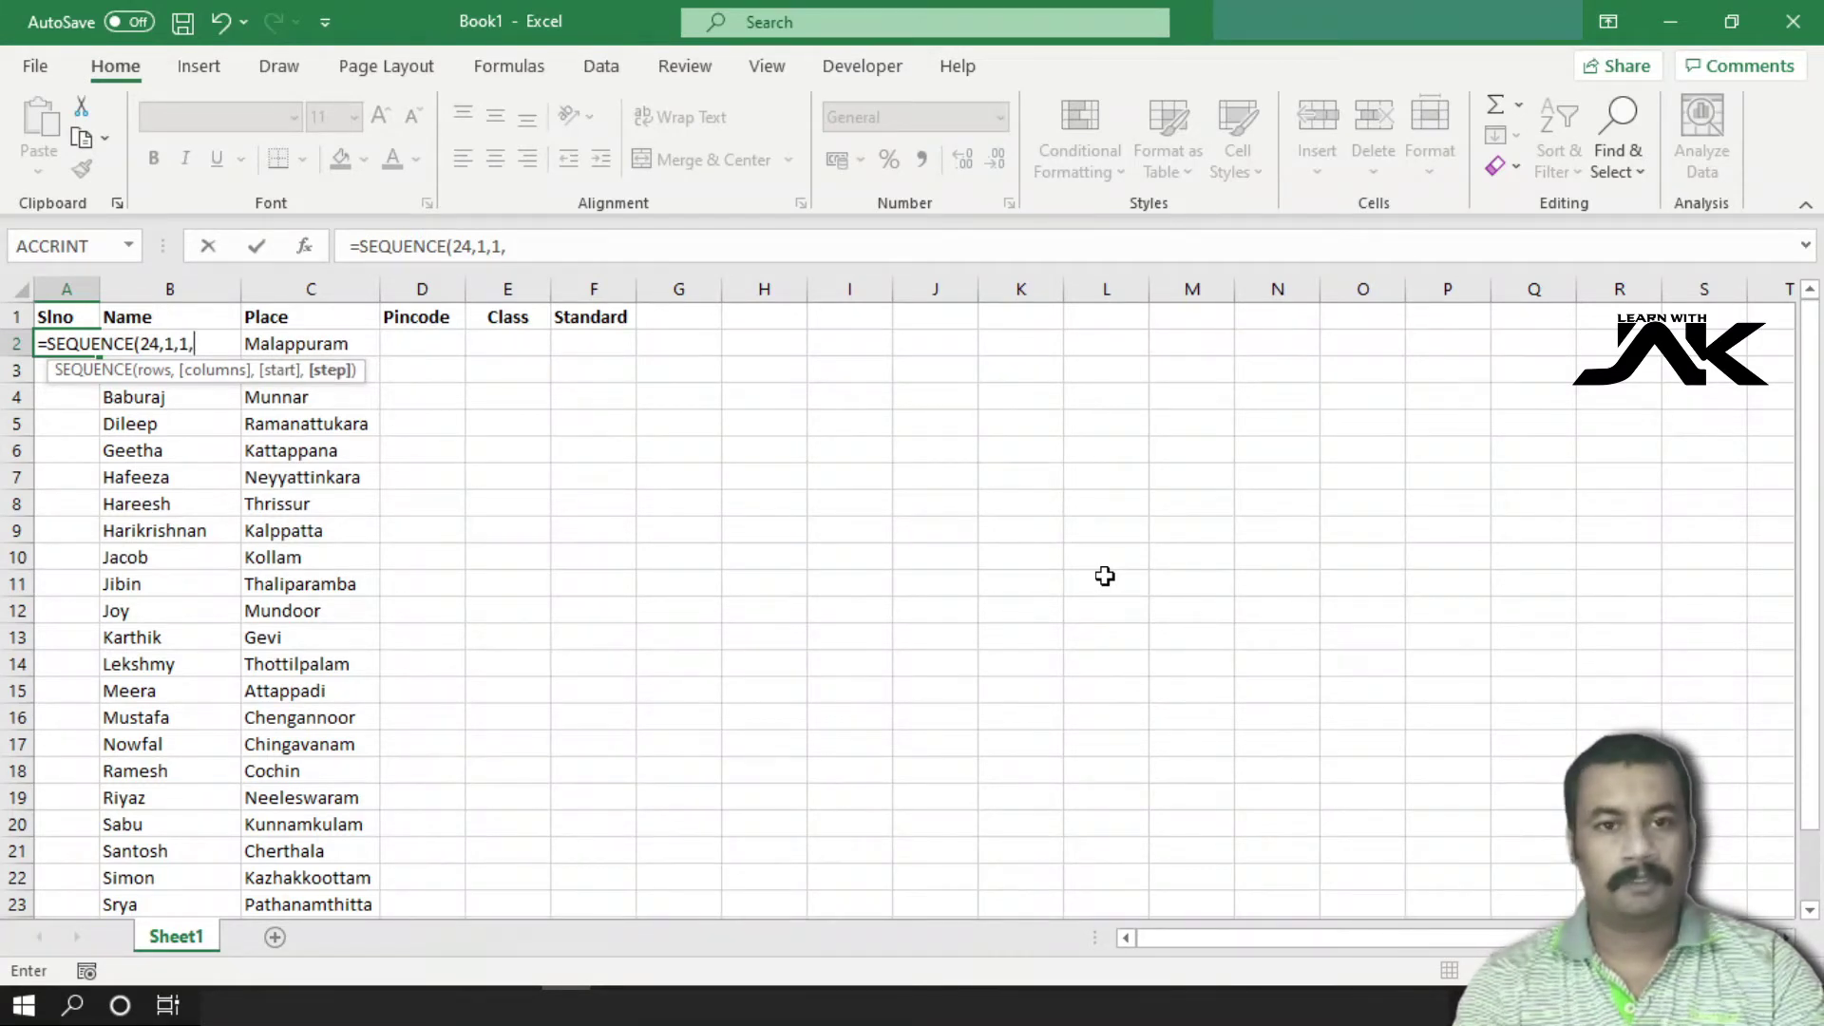
pyautogui.write('1')
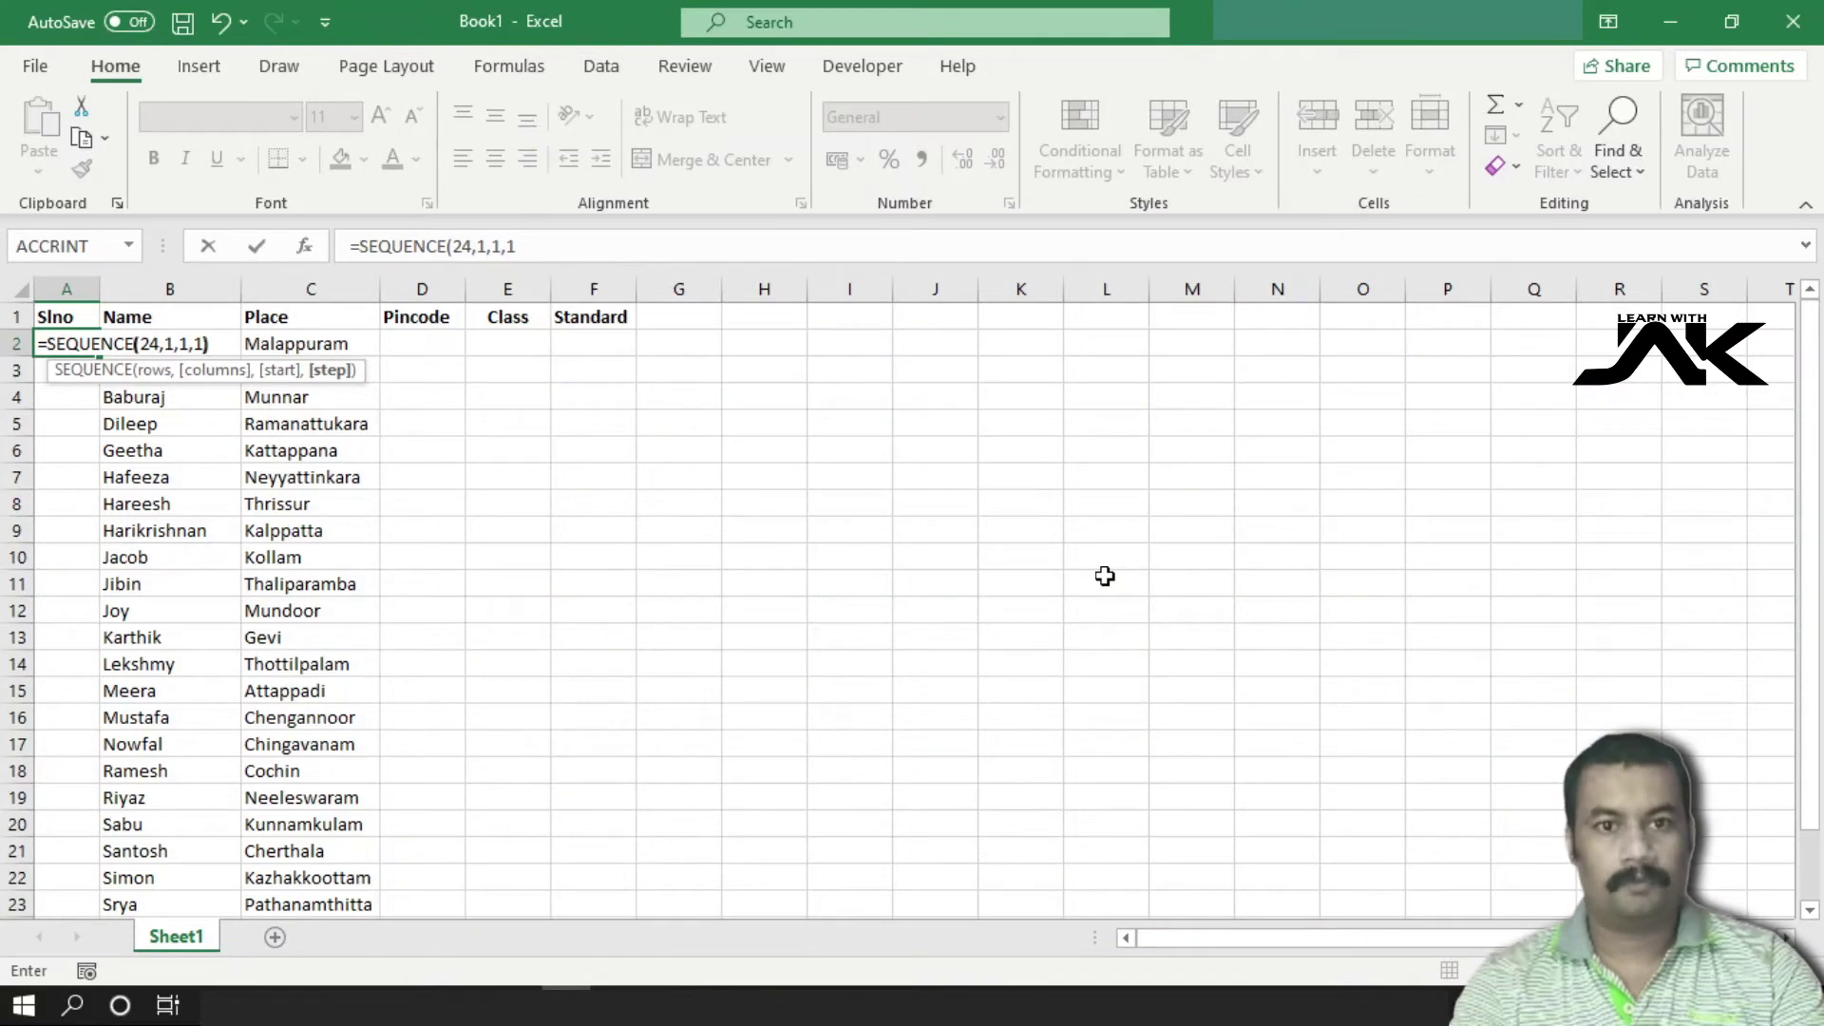
pyautogui.write(')')
pyautogui.press('Return')
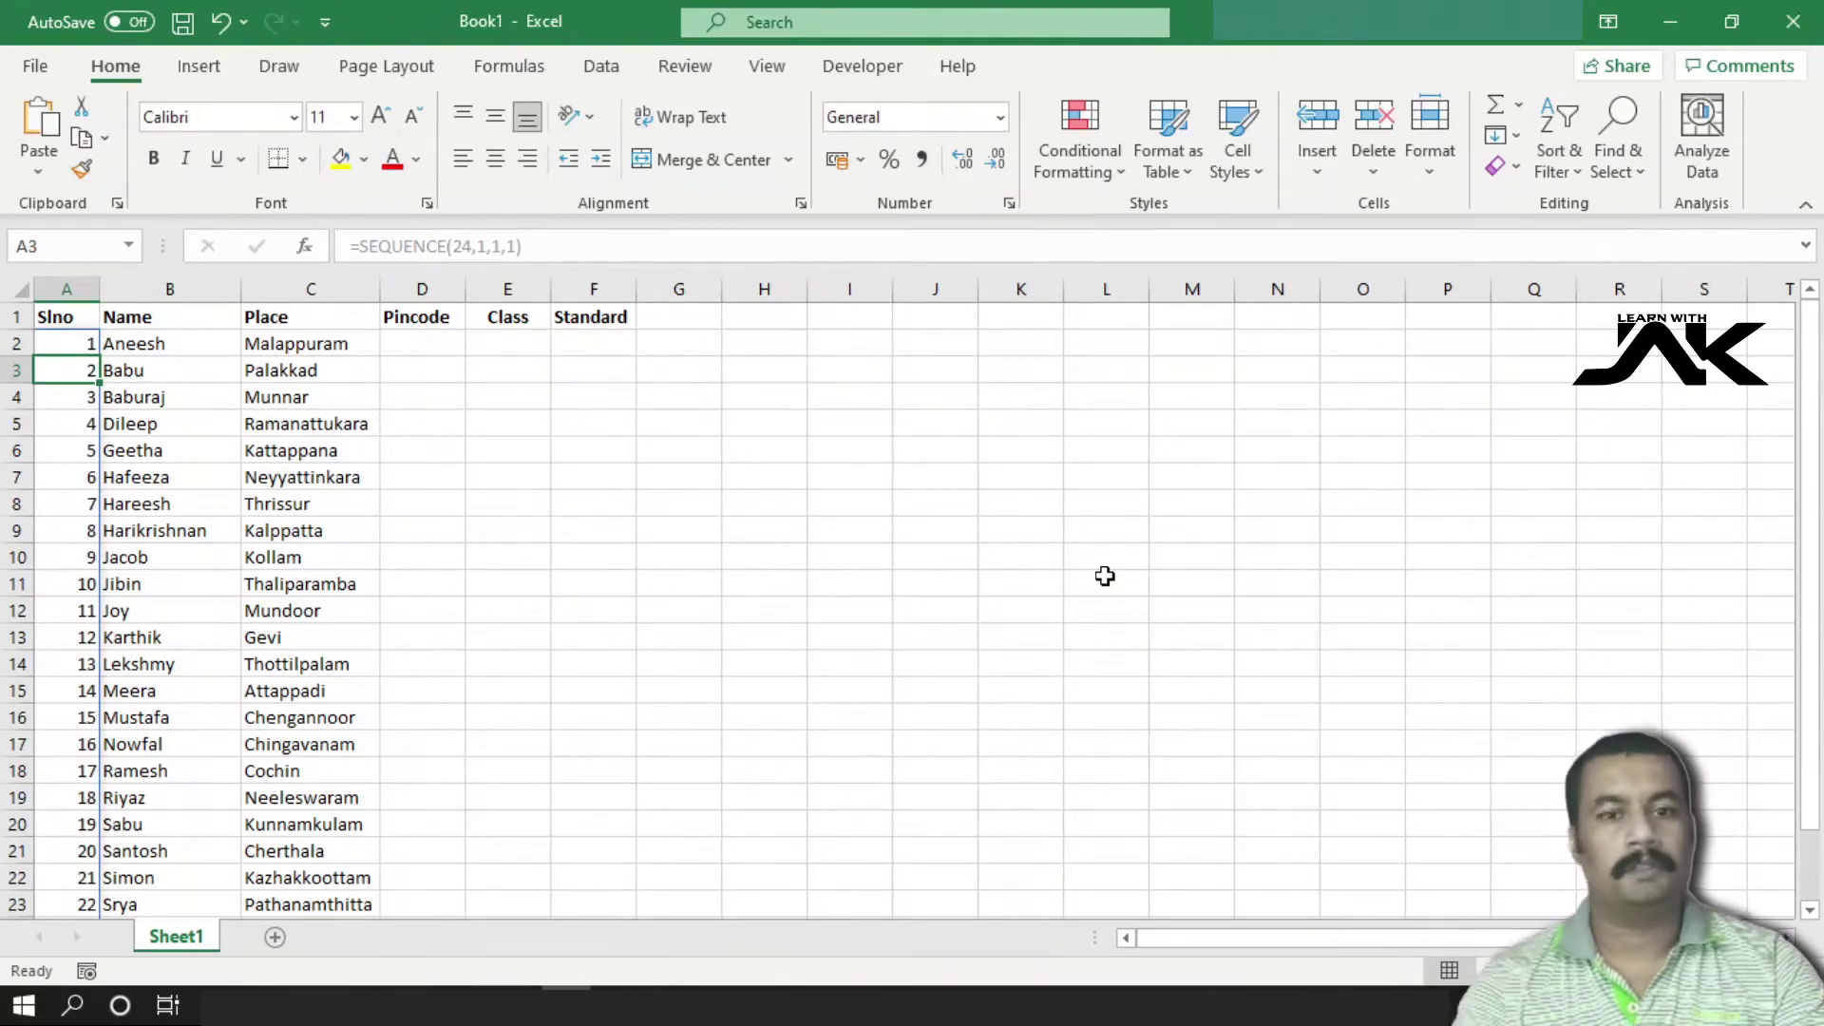
pyautogui.scroll(-1, 1148, 643)
pyautogui.scroll(-1, 1148, 643)
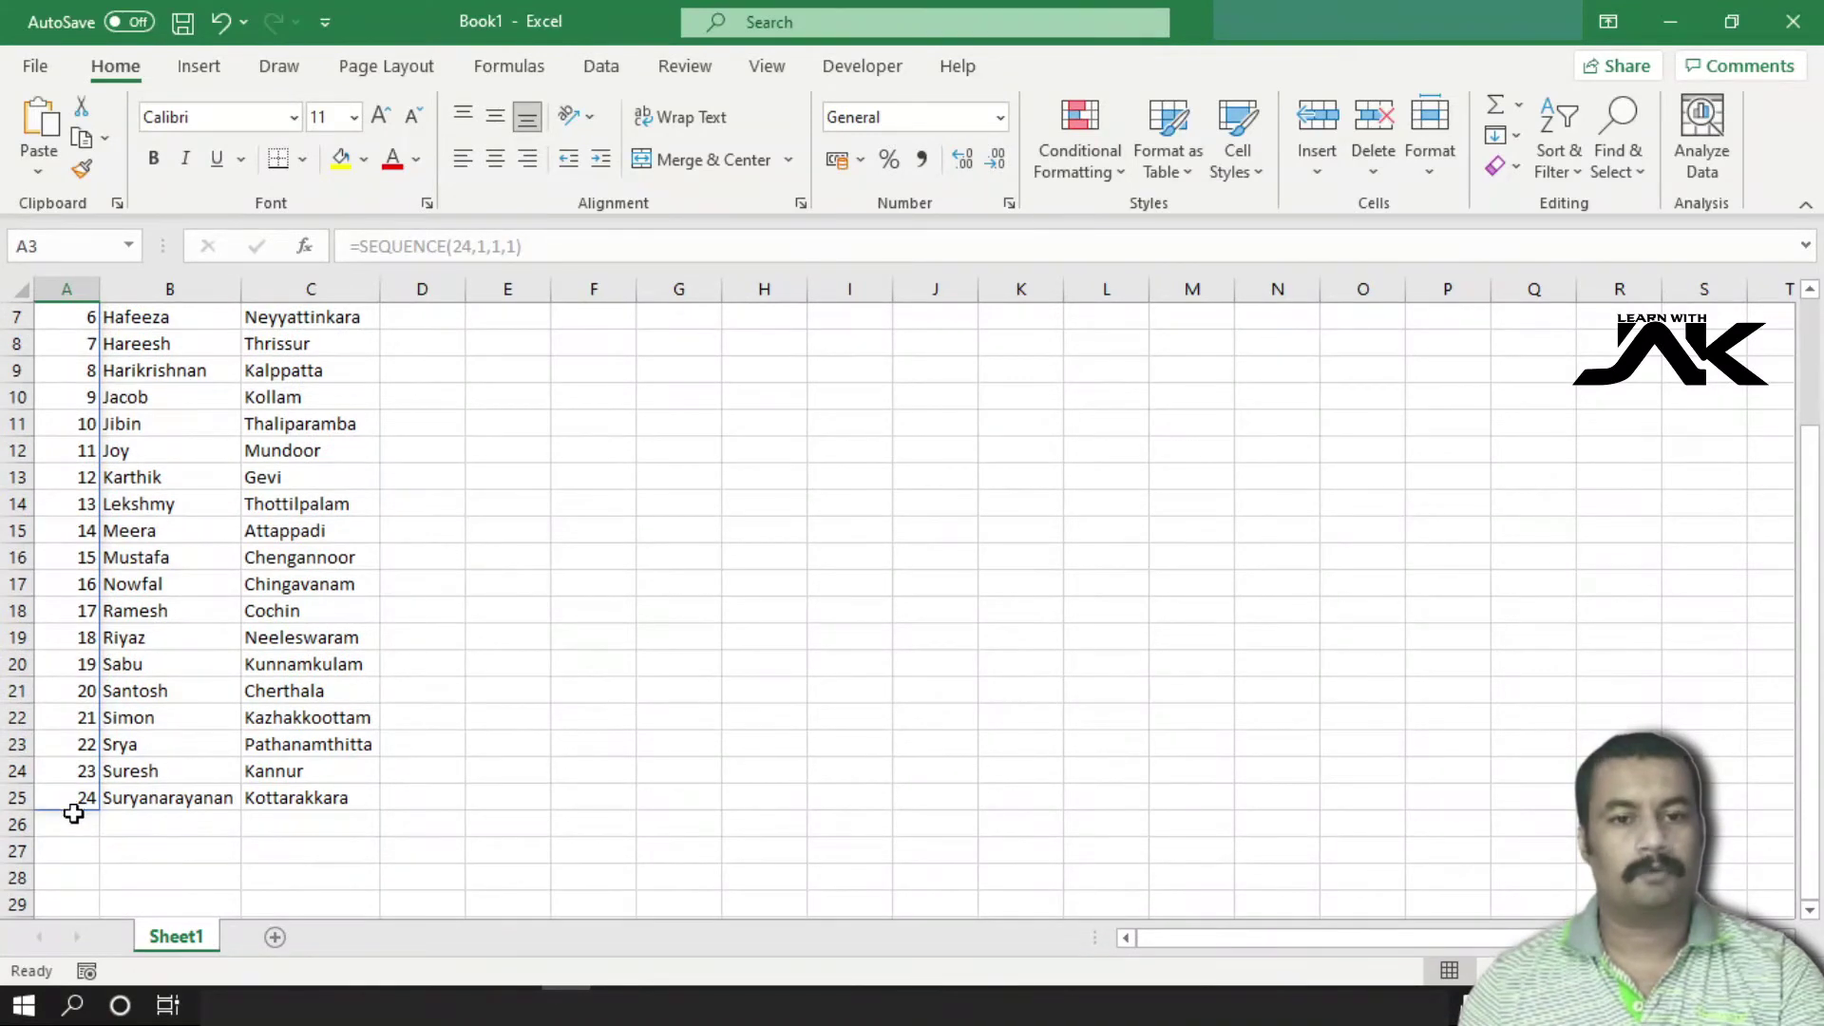
pyautogui.scroll(2, 156, 843)
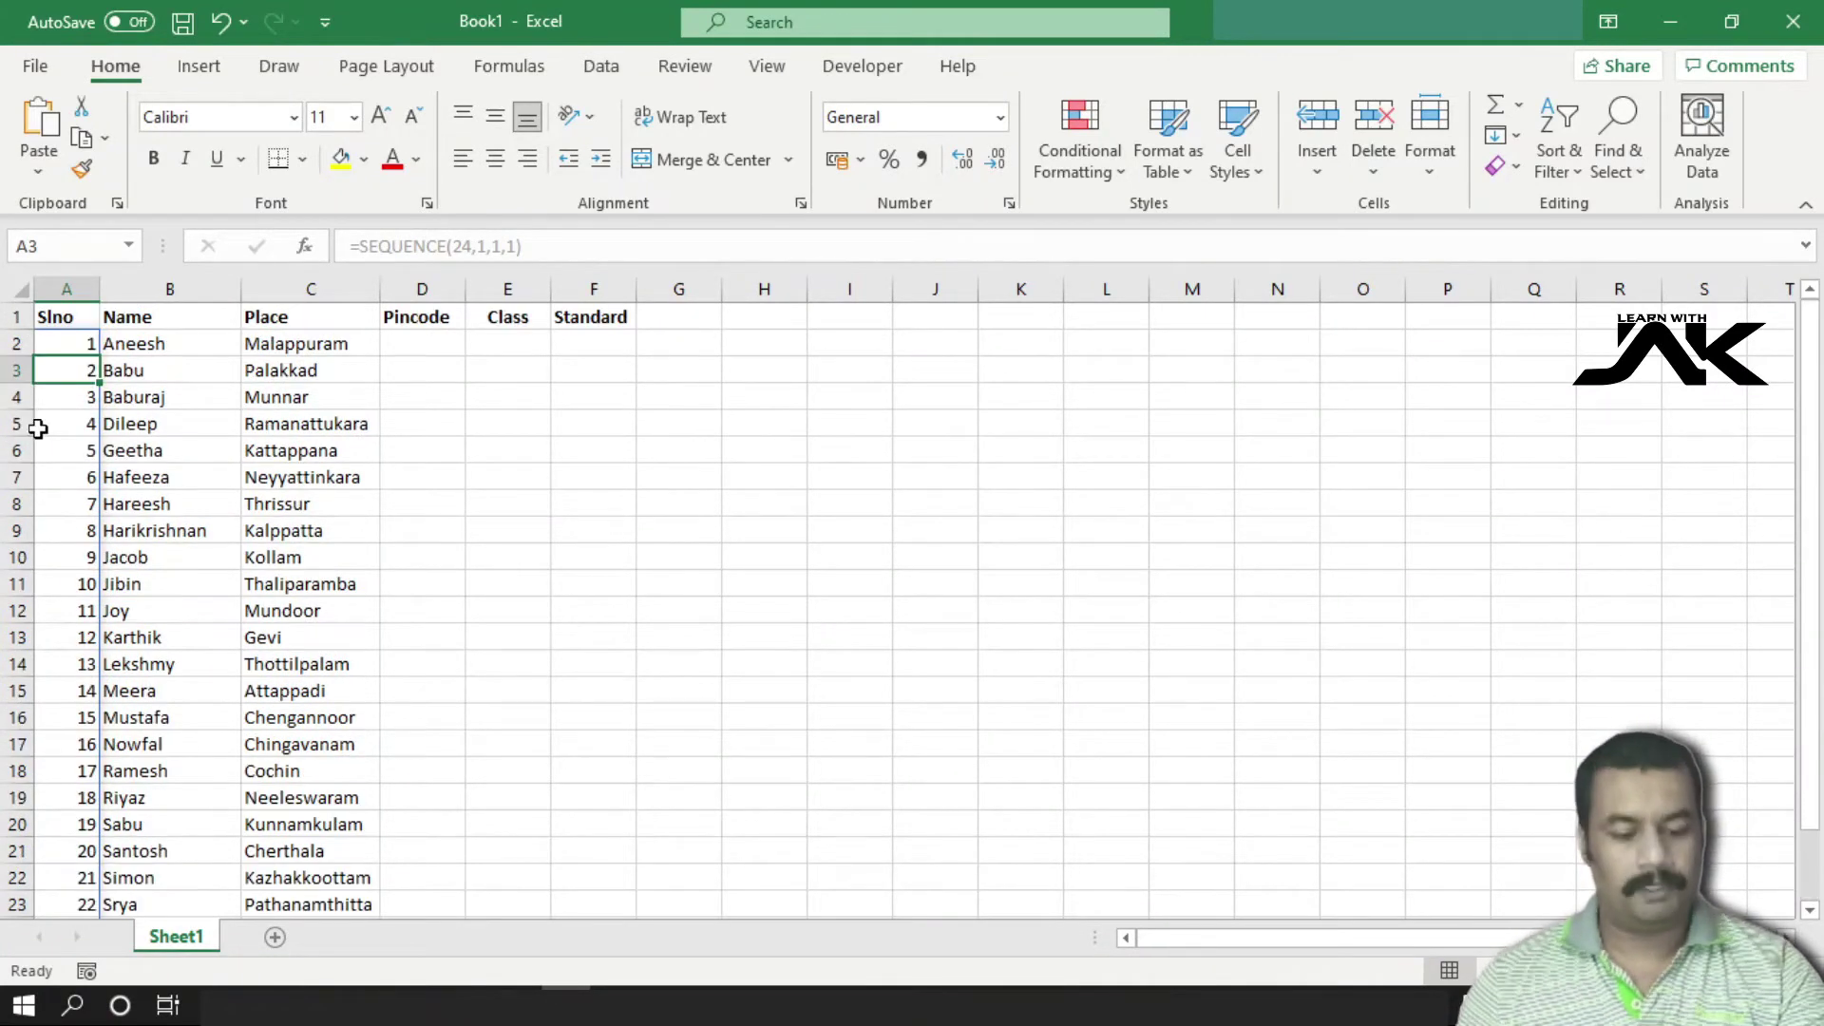
# Replace A2's formula with =SEQUENCE(24,1,1,3), numbering 1, 4, 7 up to 70
pyautogui.click(67, 346)
pyautogui.press('Delete')
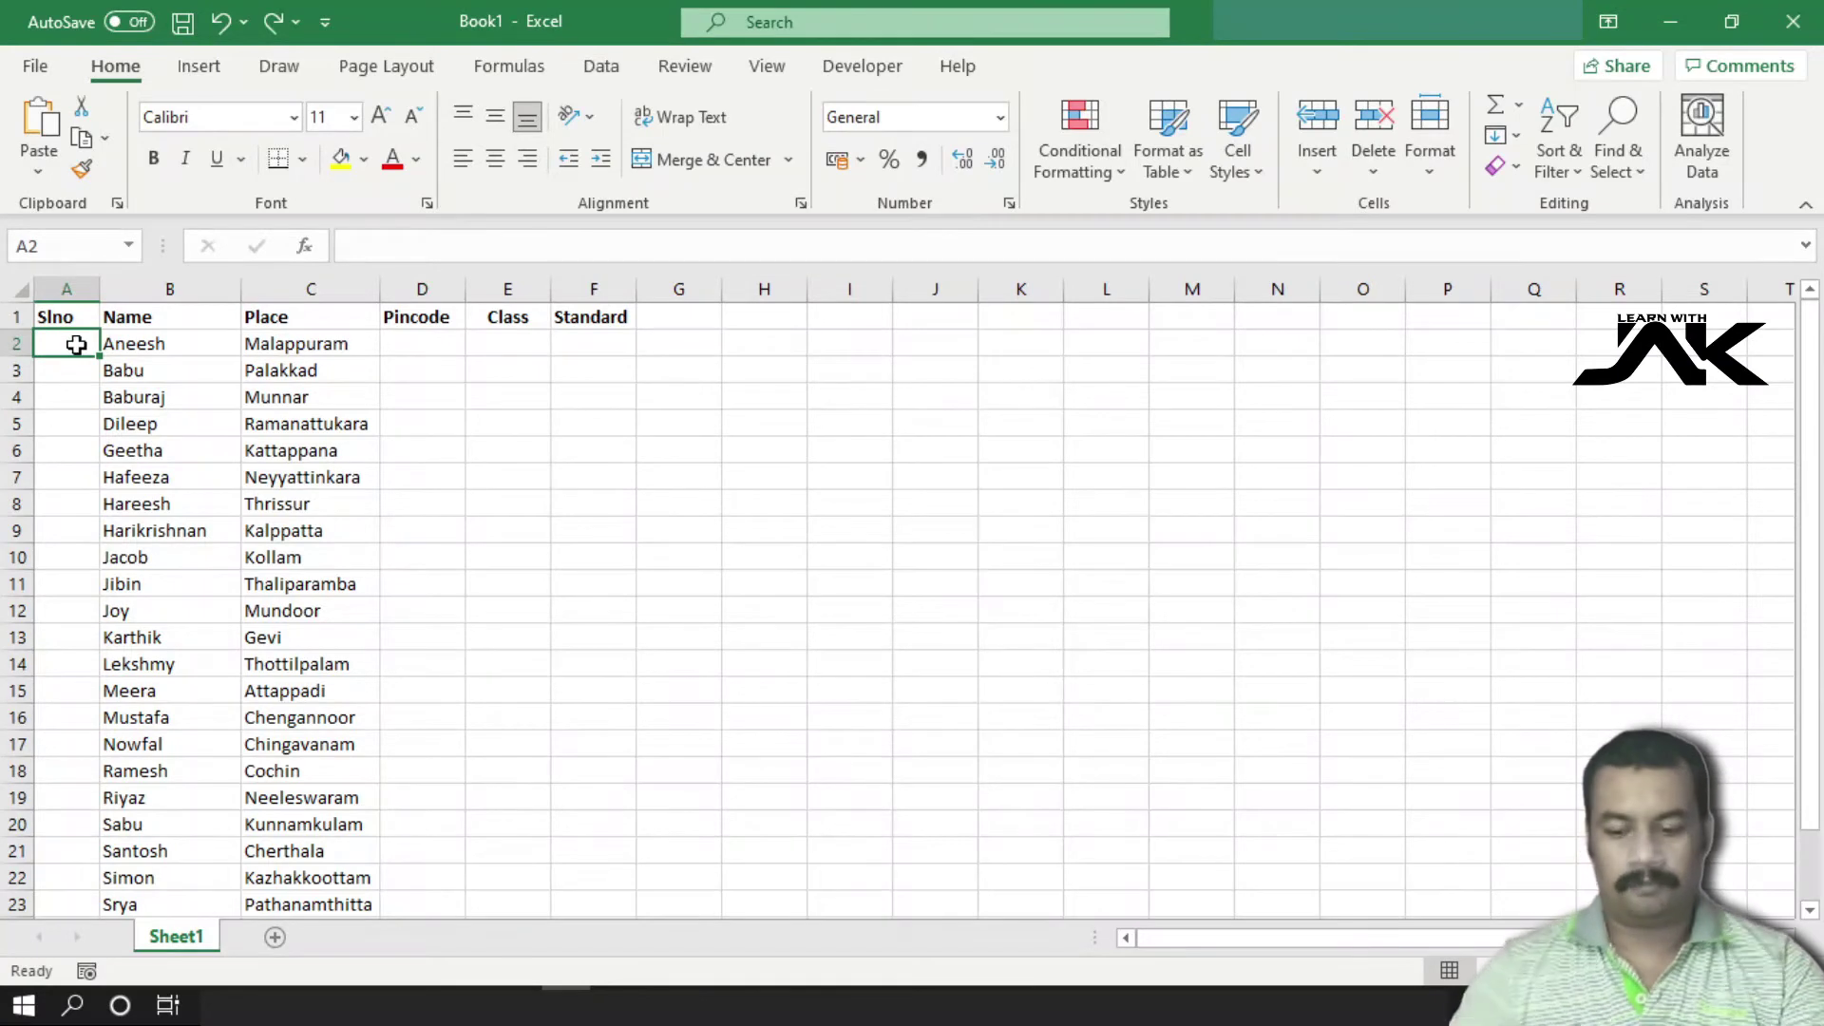
pyautogui.write('=sq')
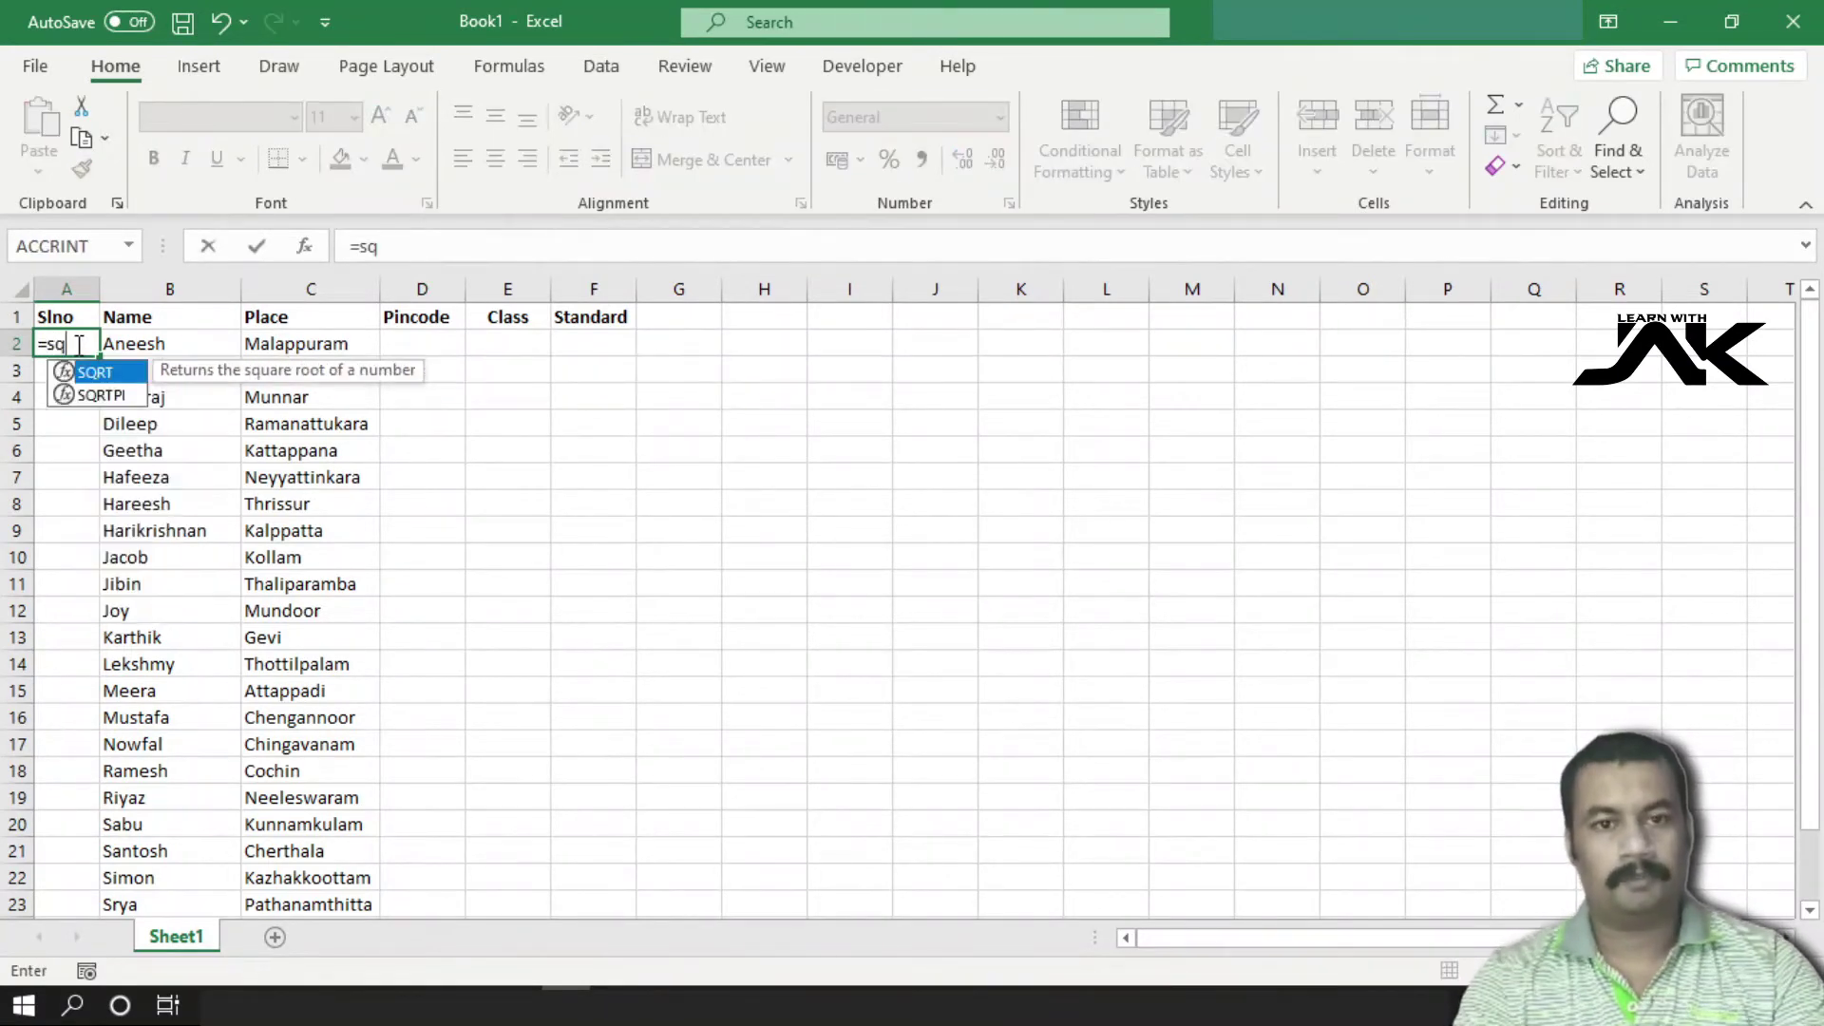
pyautogui.press('BackSpace')
pyautogui.write('e')
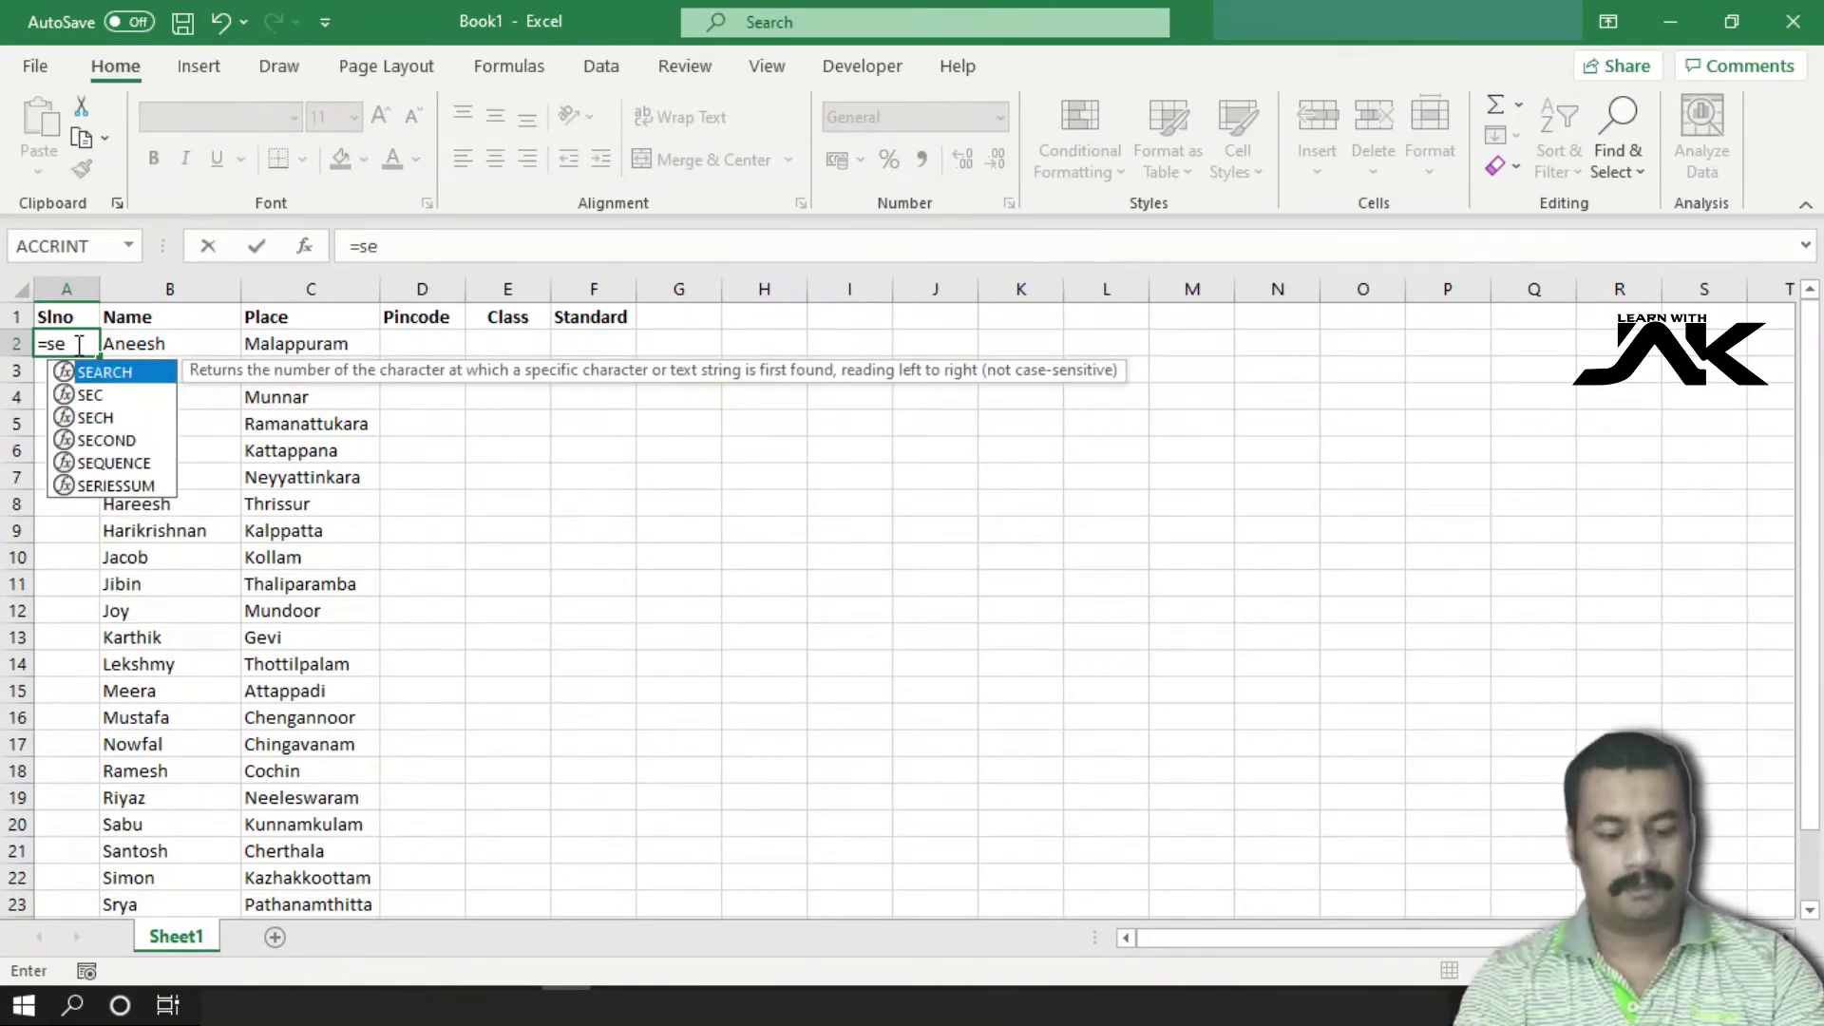
pyautogui.write('q')
pyautogui.press('Tab')
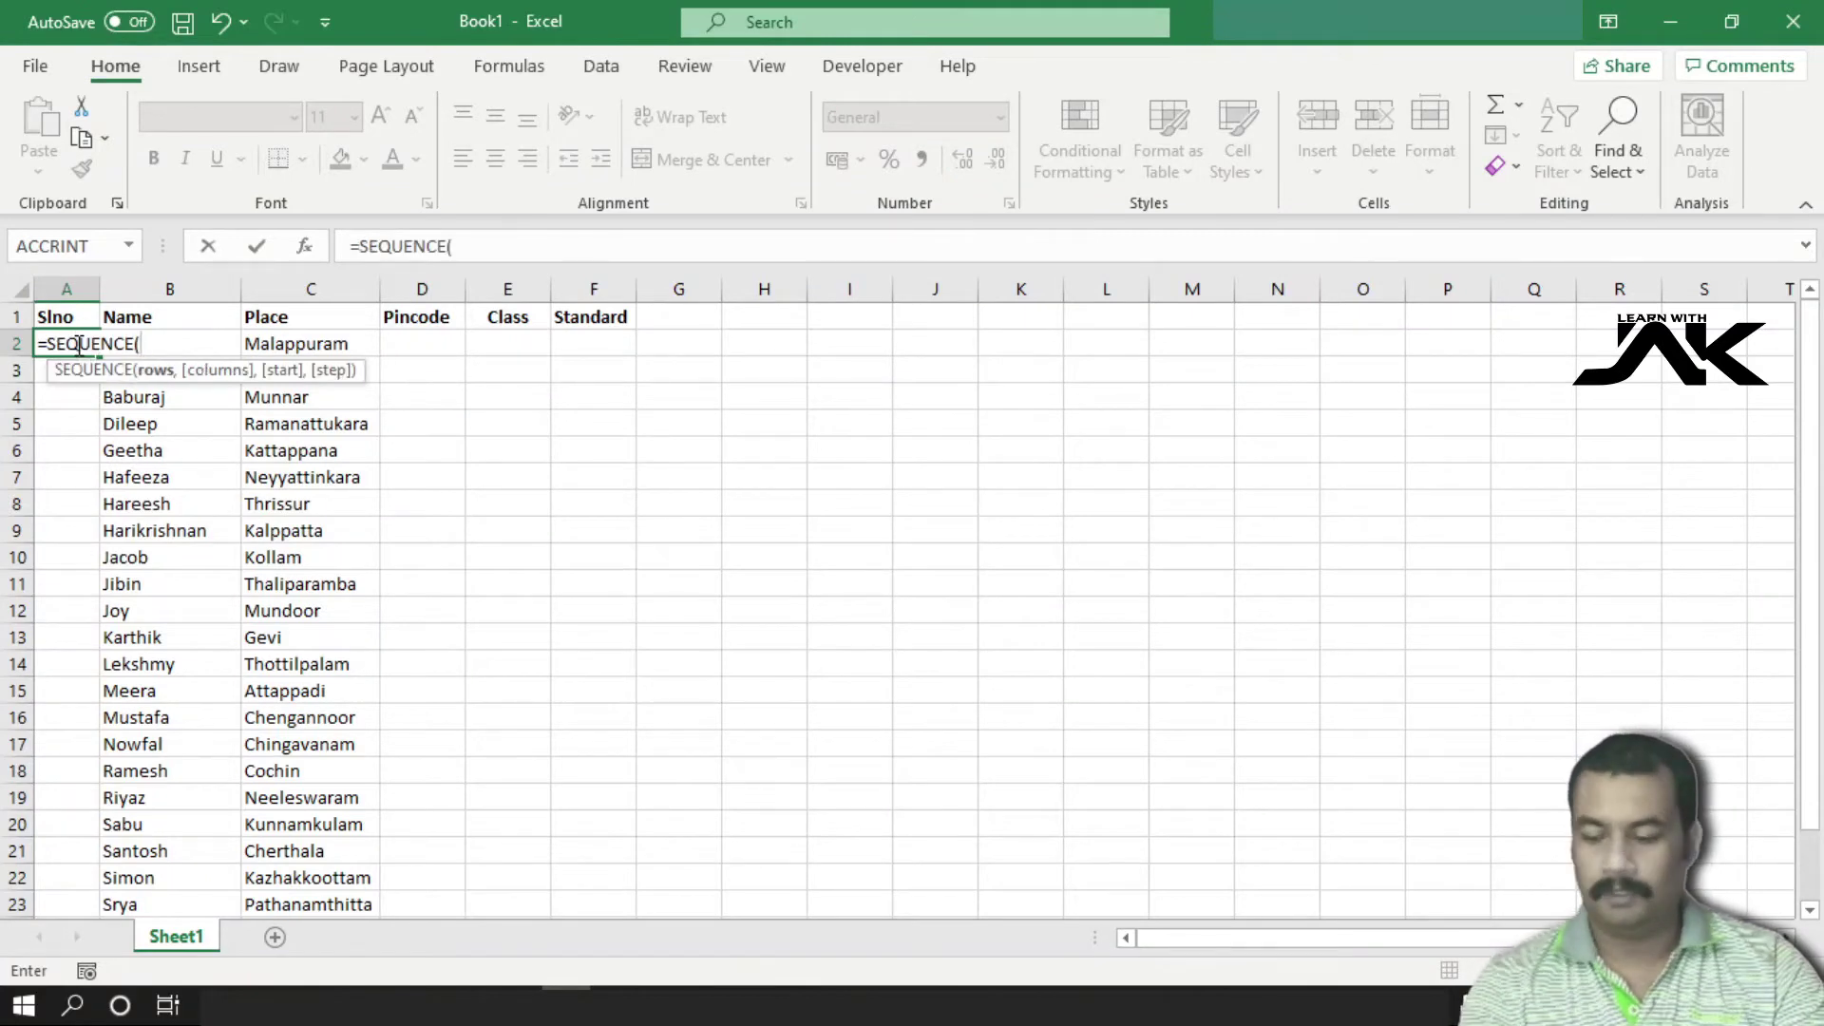
pyautogui.write('24,')
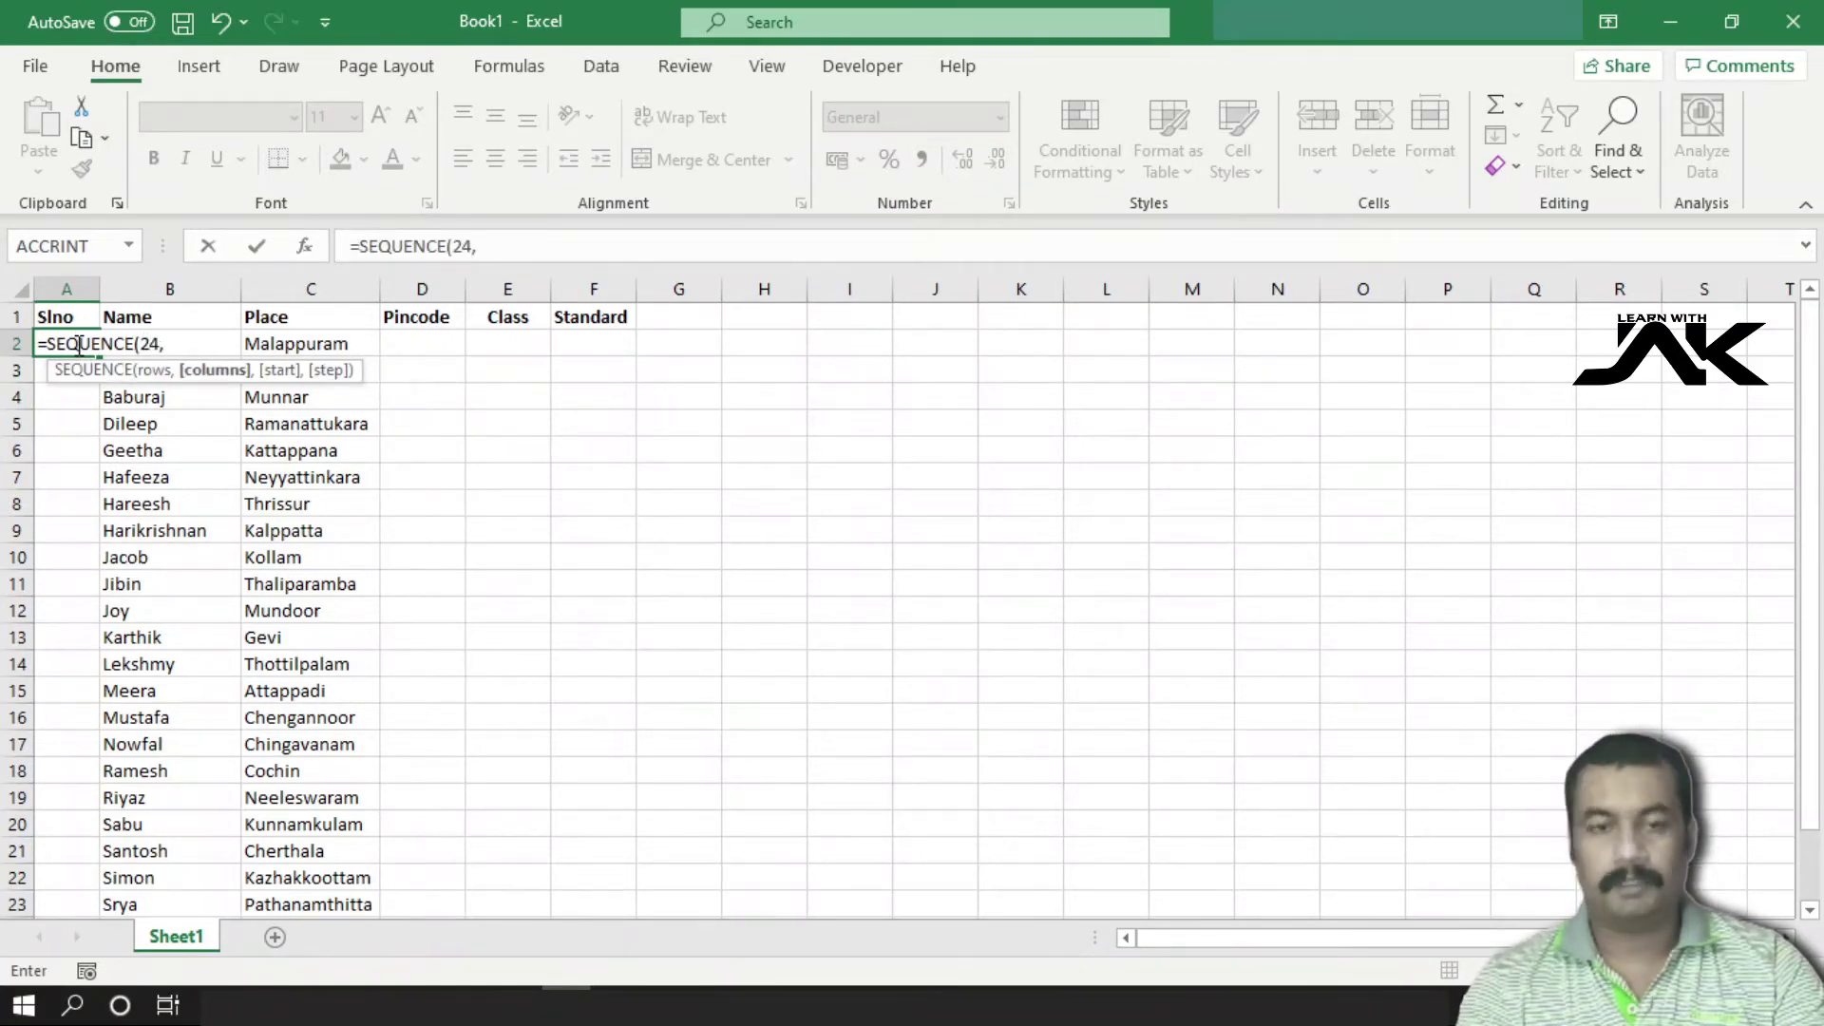
pyautogui.write('1')
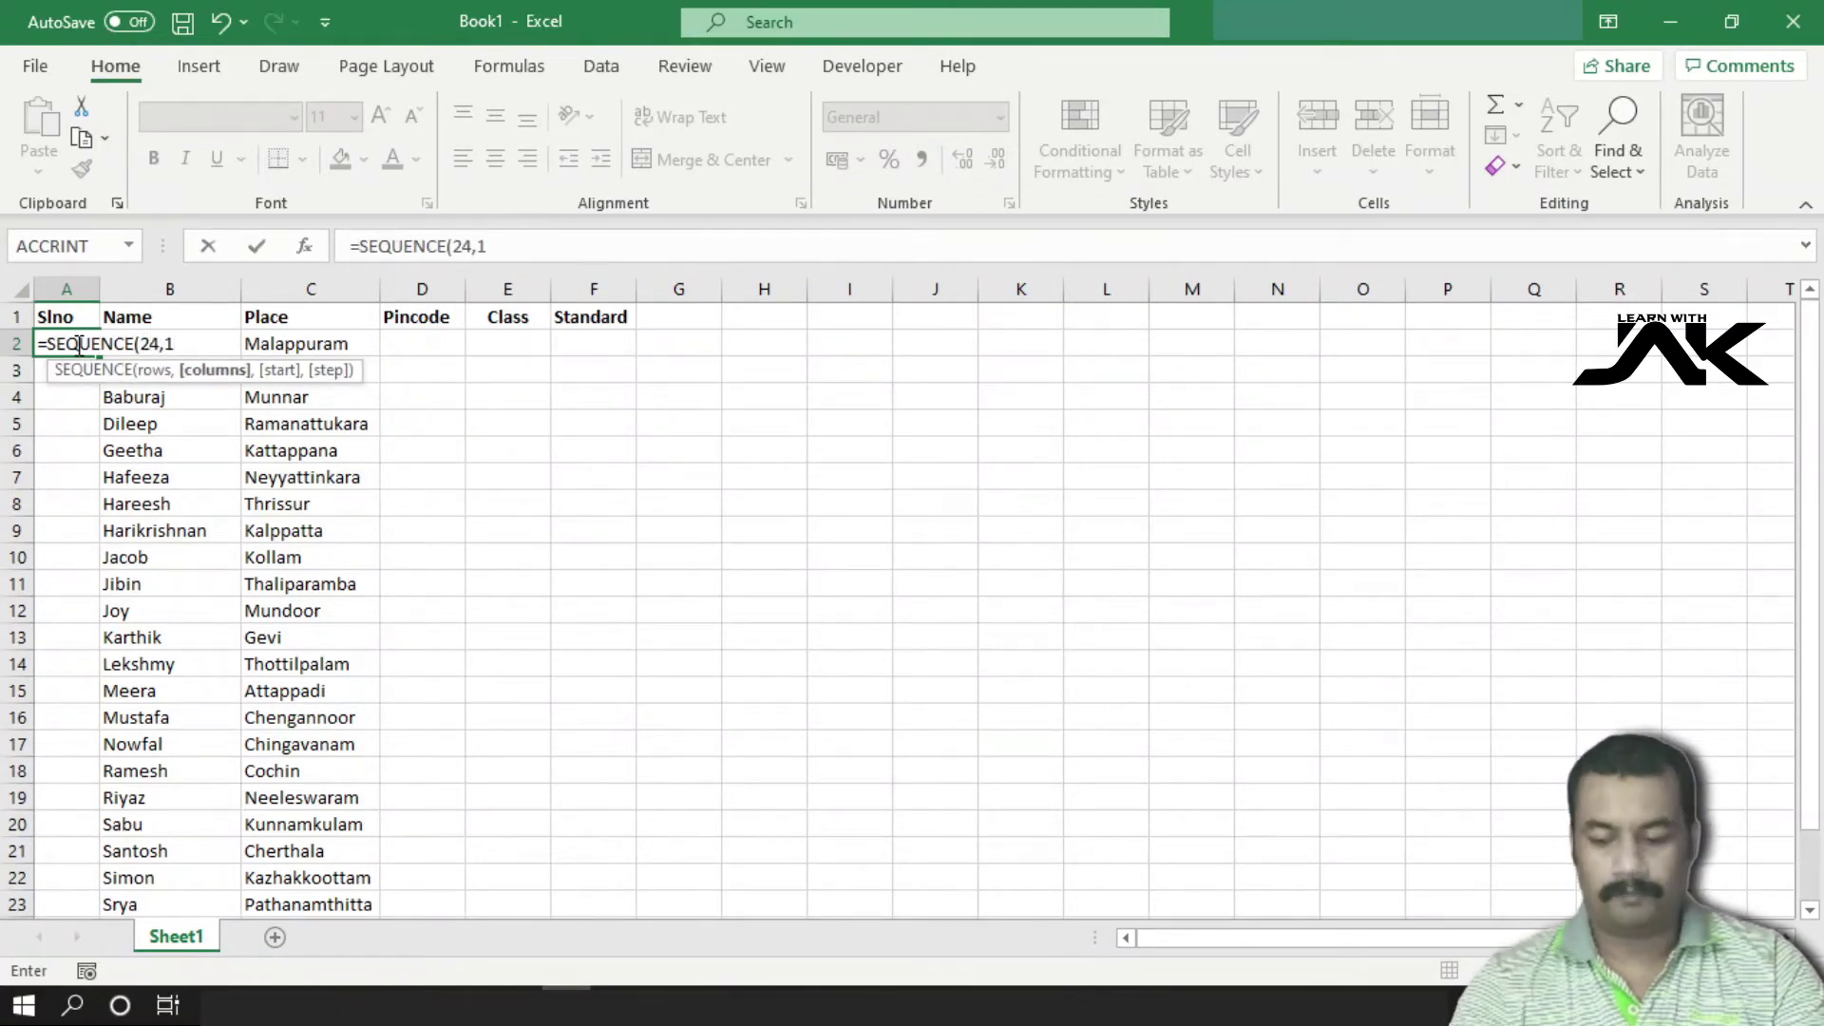
pyautogui.write(',1')
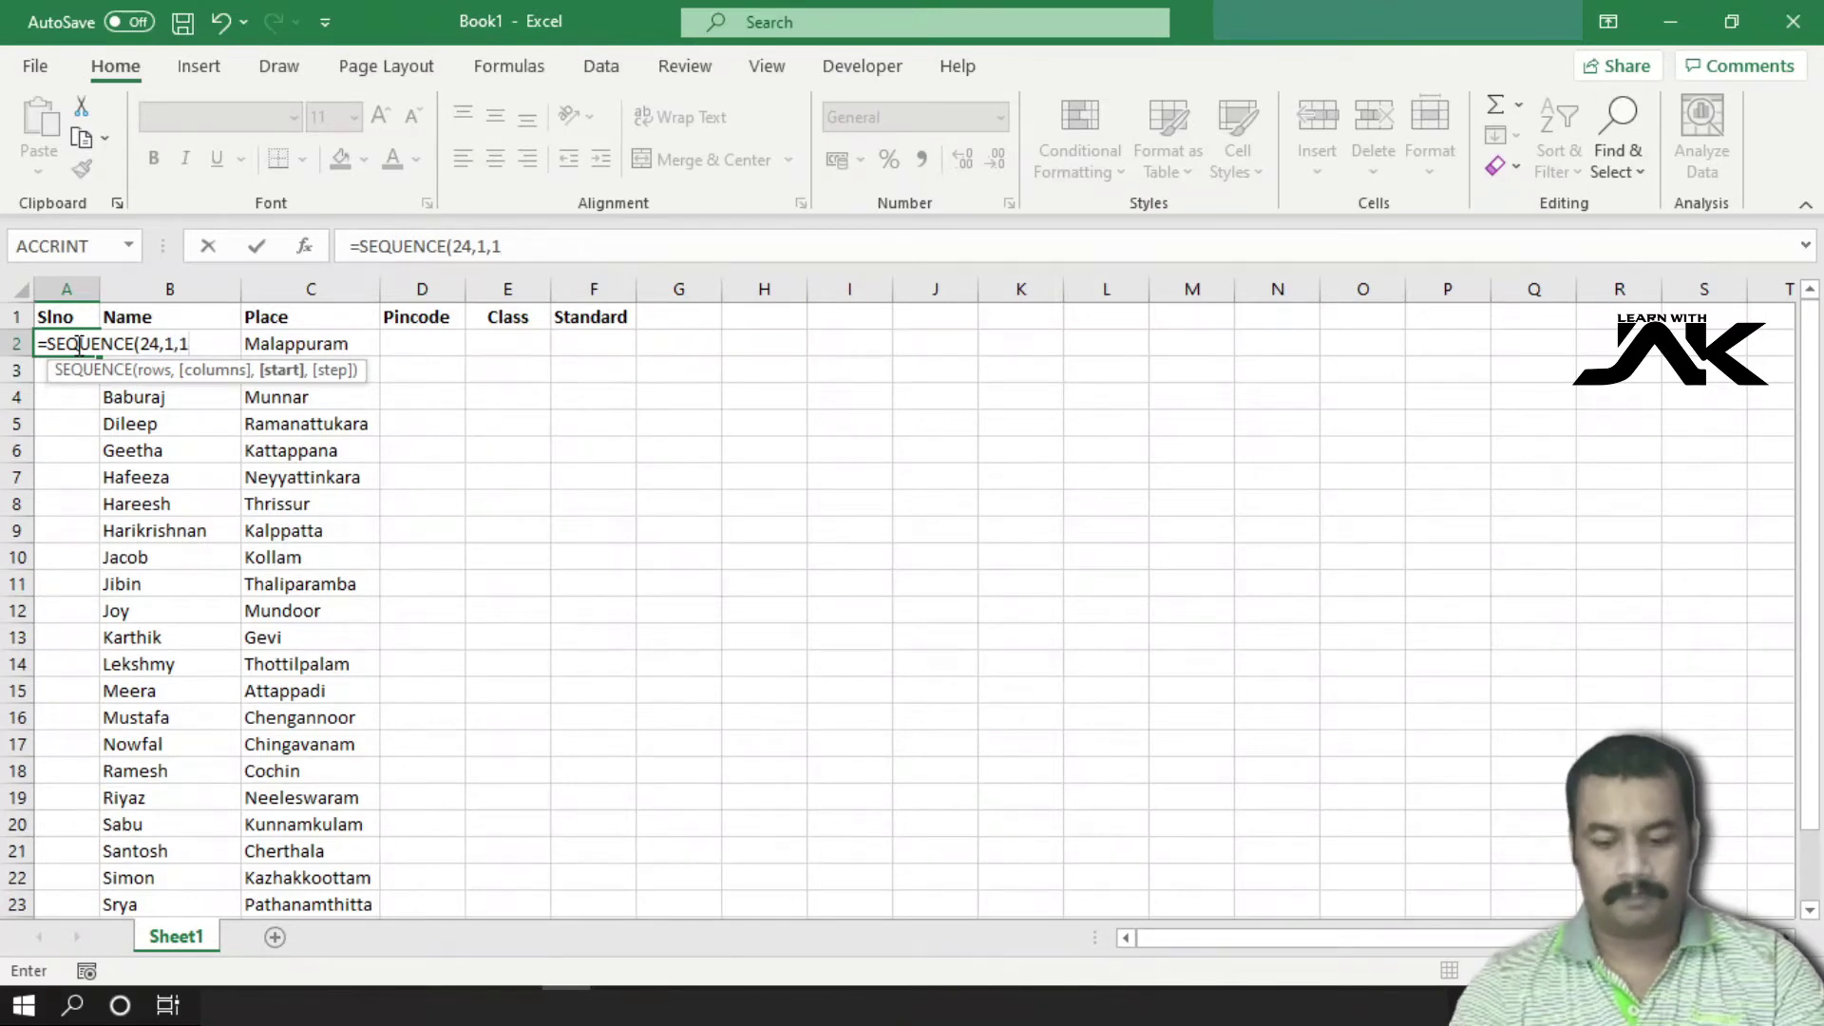
pyautogui.write(',3')
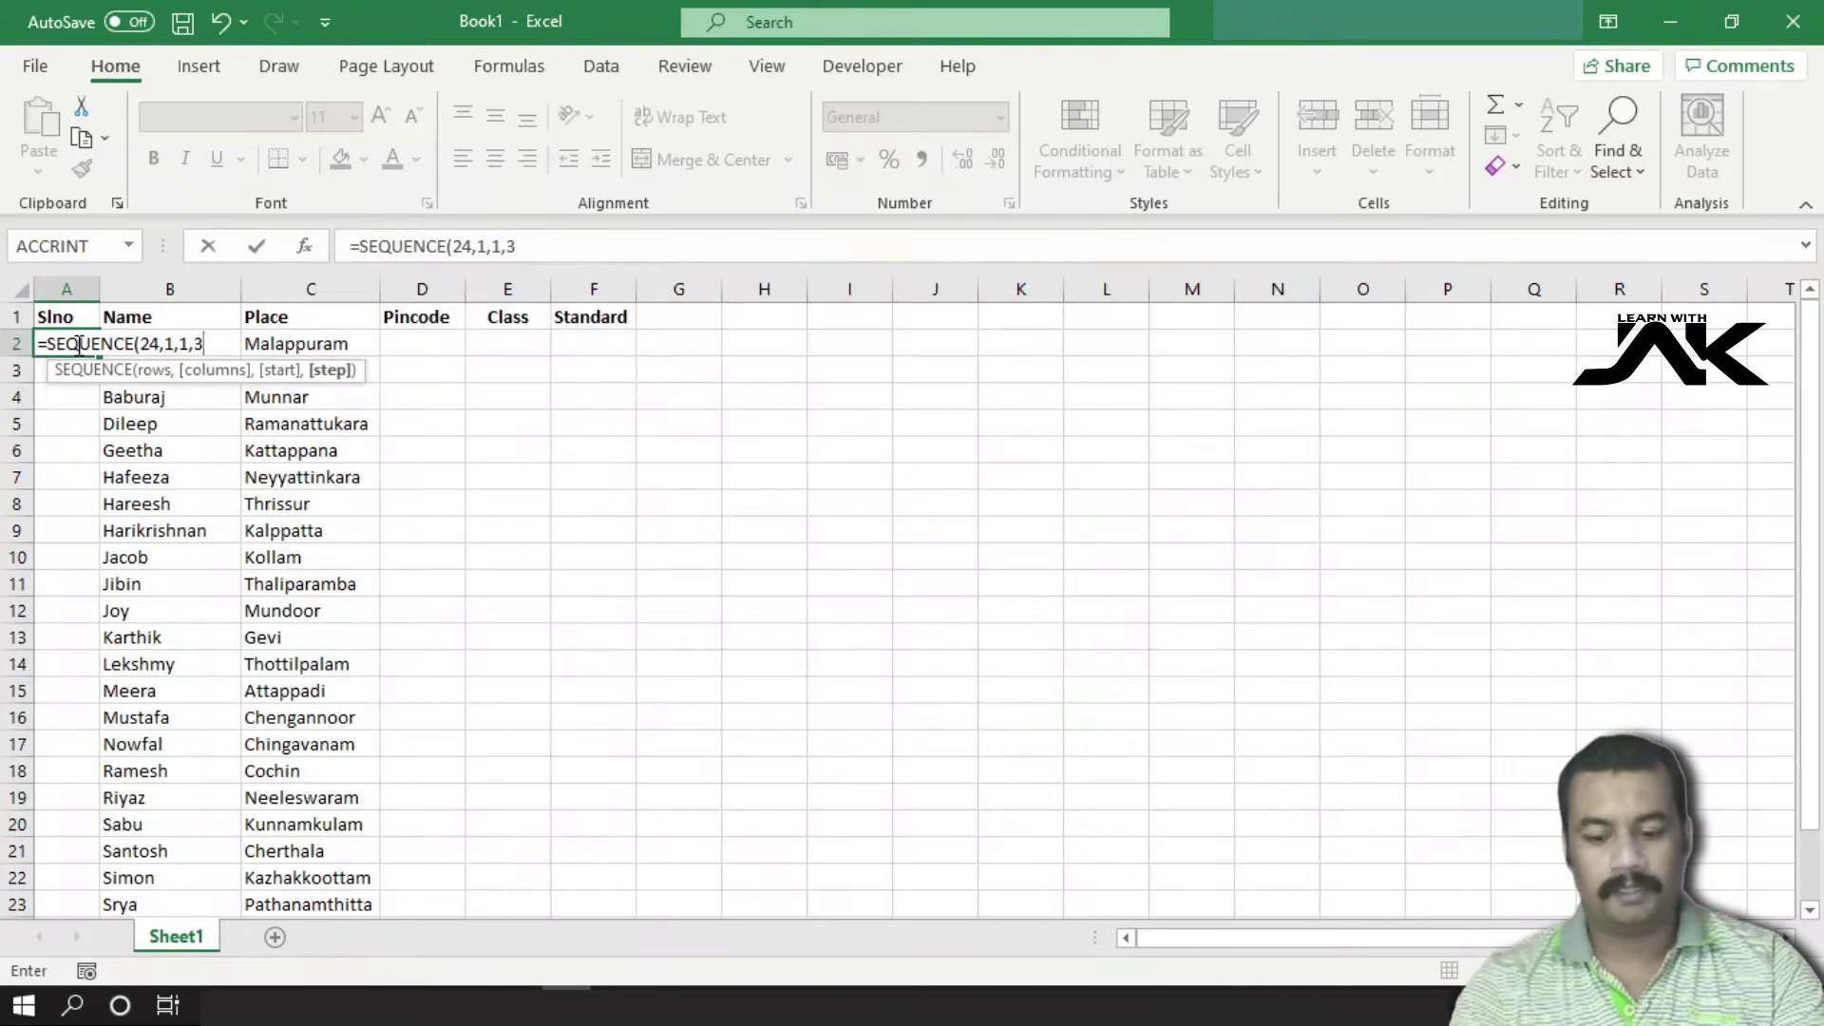
pyautogui.write(')')
pyautogui.press('Return')
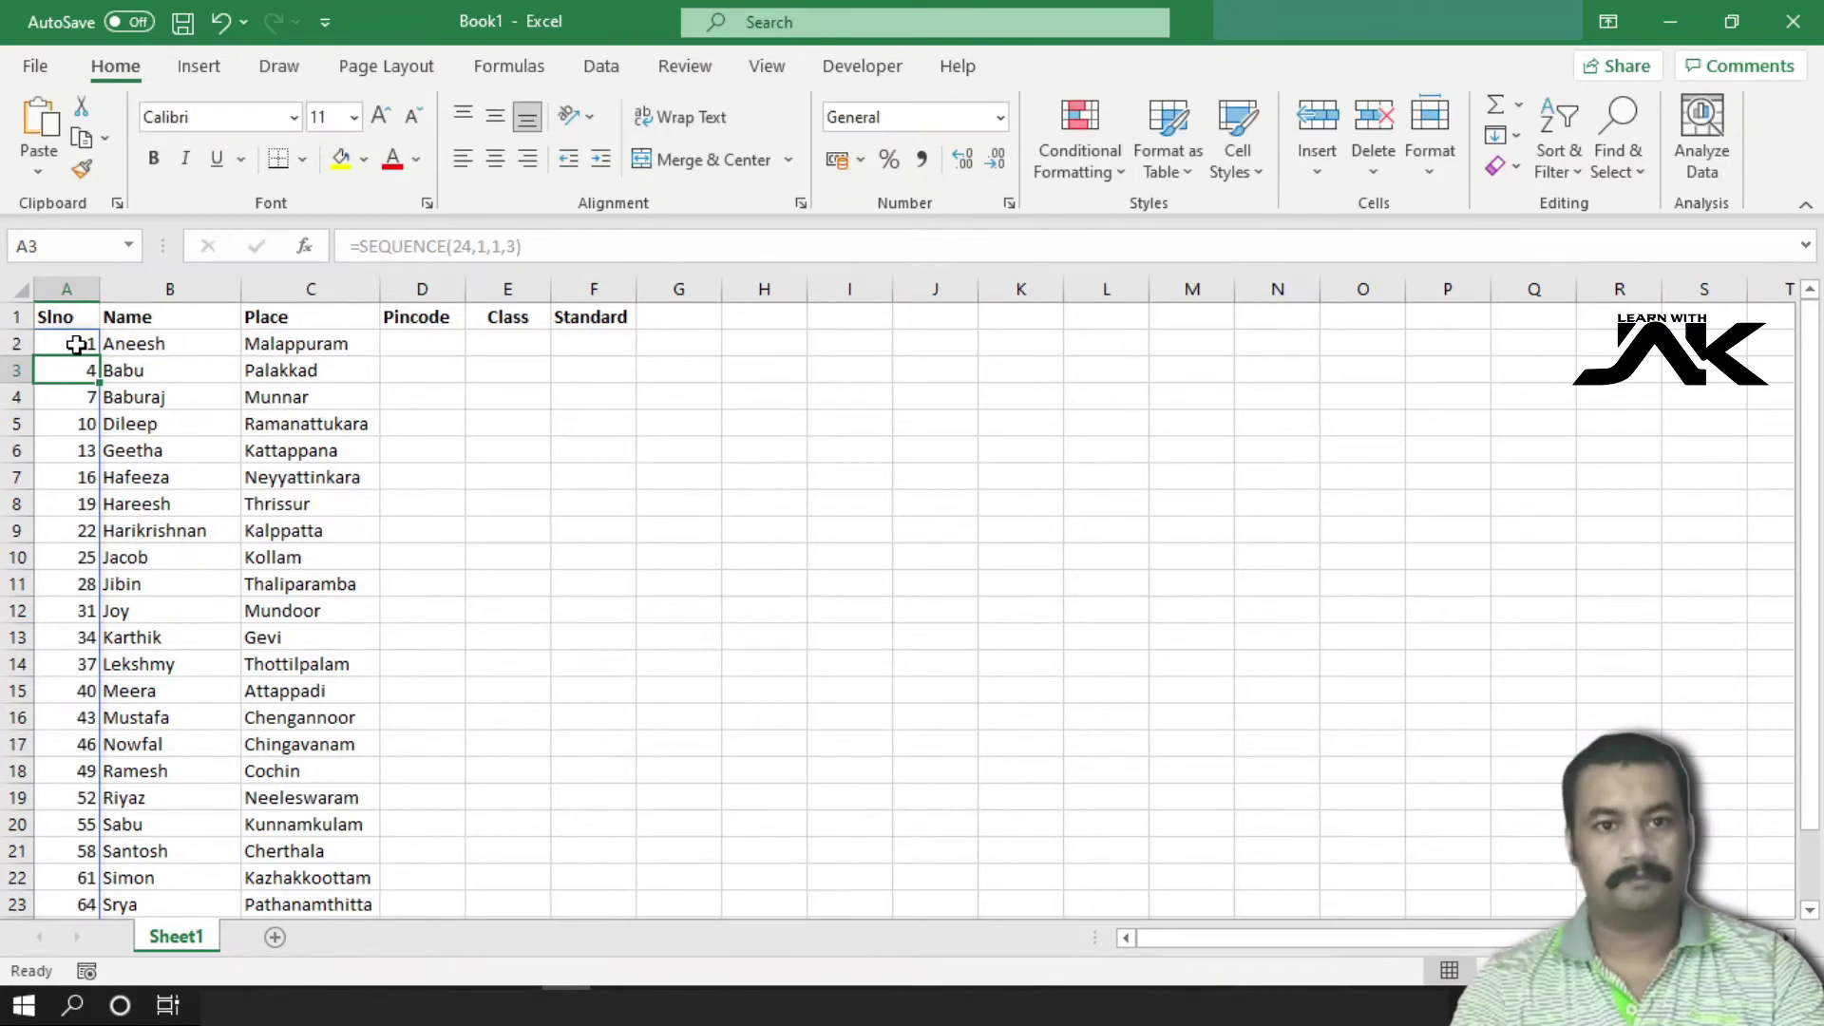
pyautogui.scroll(-1, 200, 646)
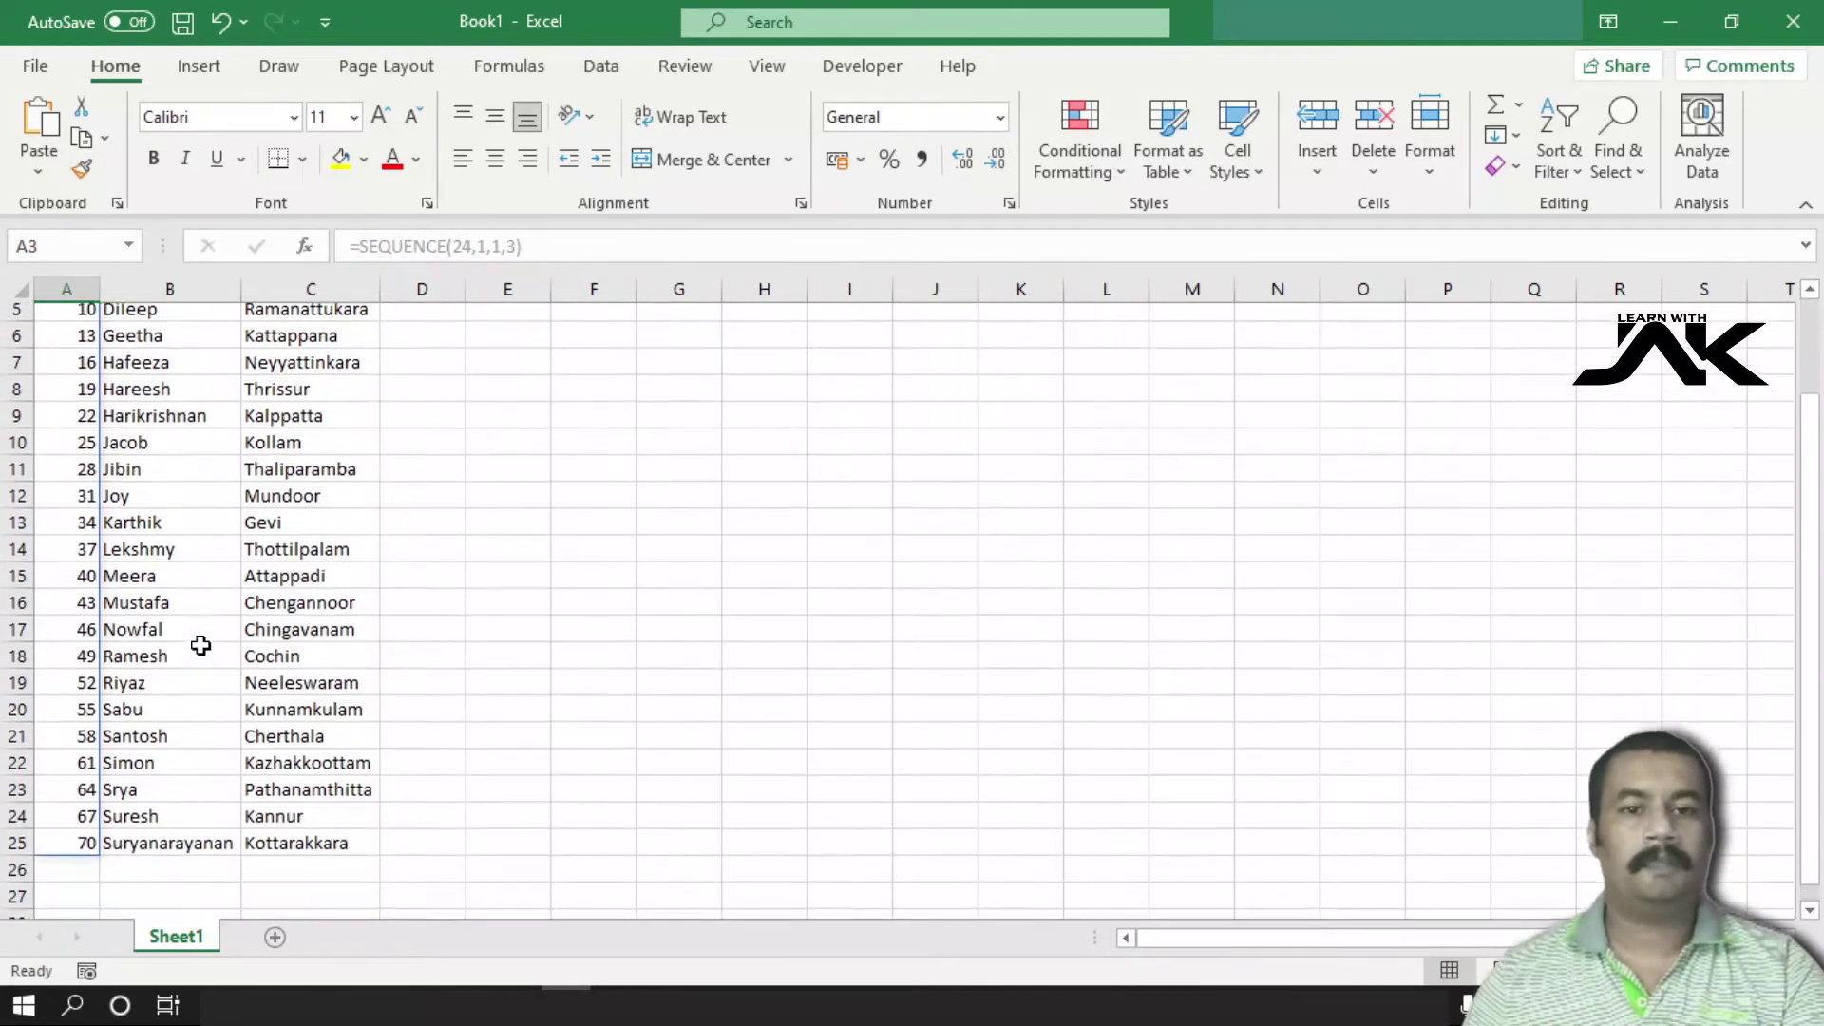
pyautogui.scroll(-1, 238, 703)
pyautogui.scroll(2, 252, 731)
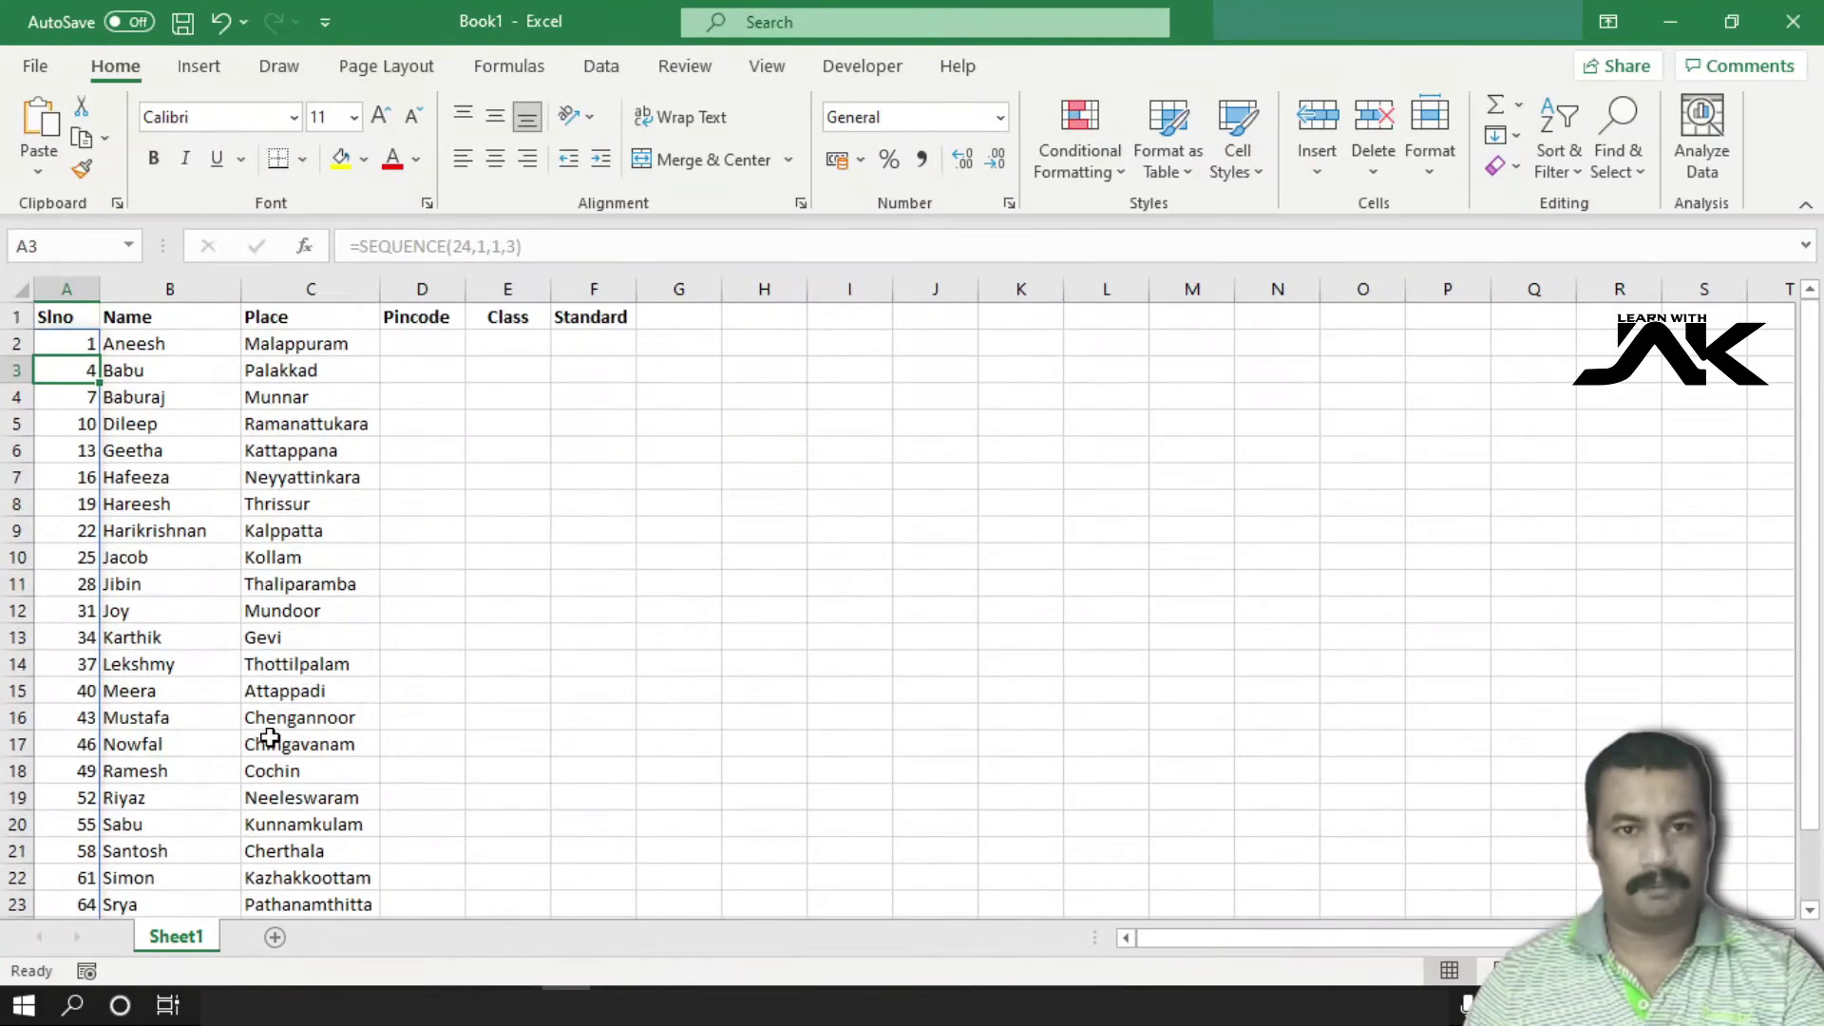
pyautogui.click(72, 343)
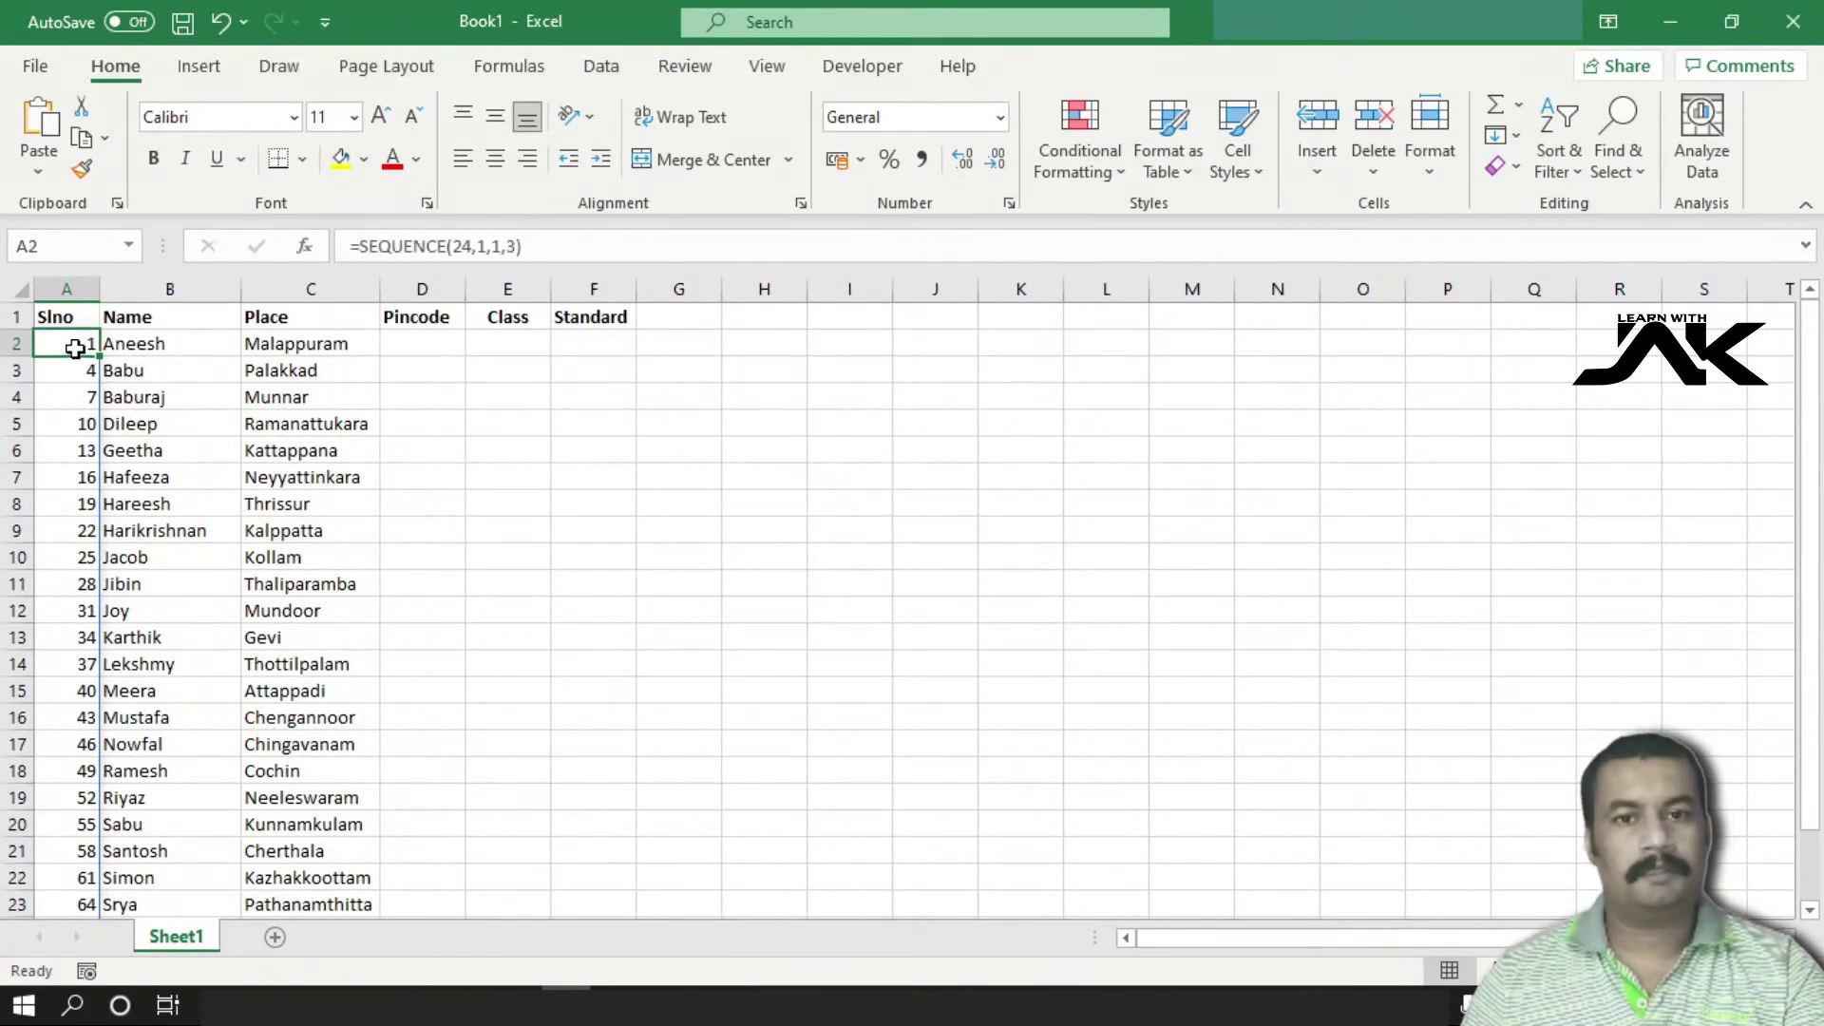
pyautogui.click(510, 247)
pyautogui.press('BackSpace')
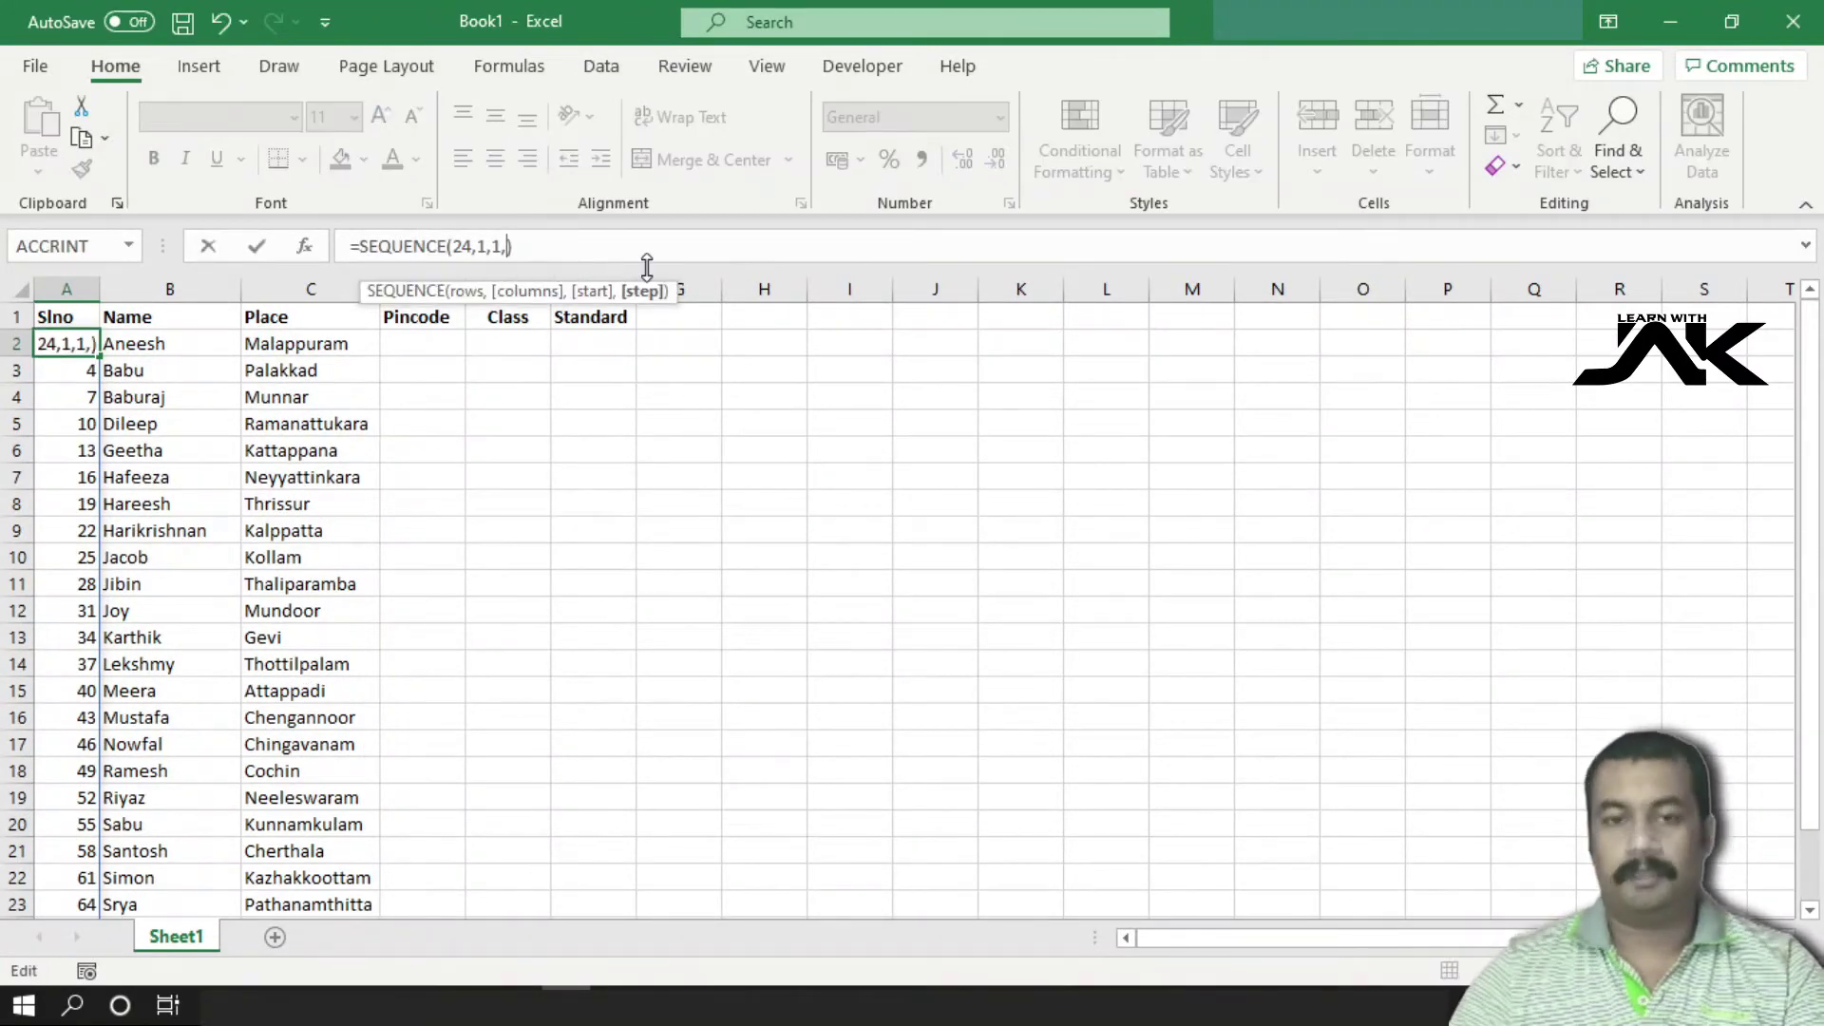
pyautogui.write('1')
pyautogui.press('Return')
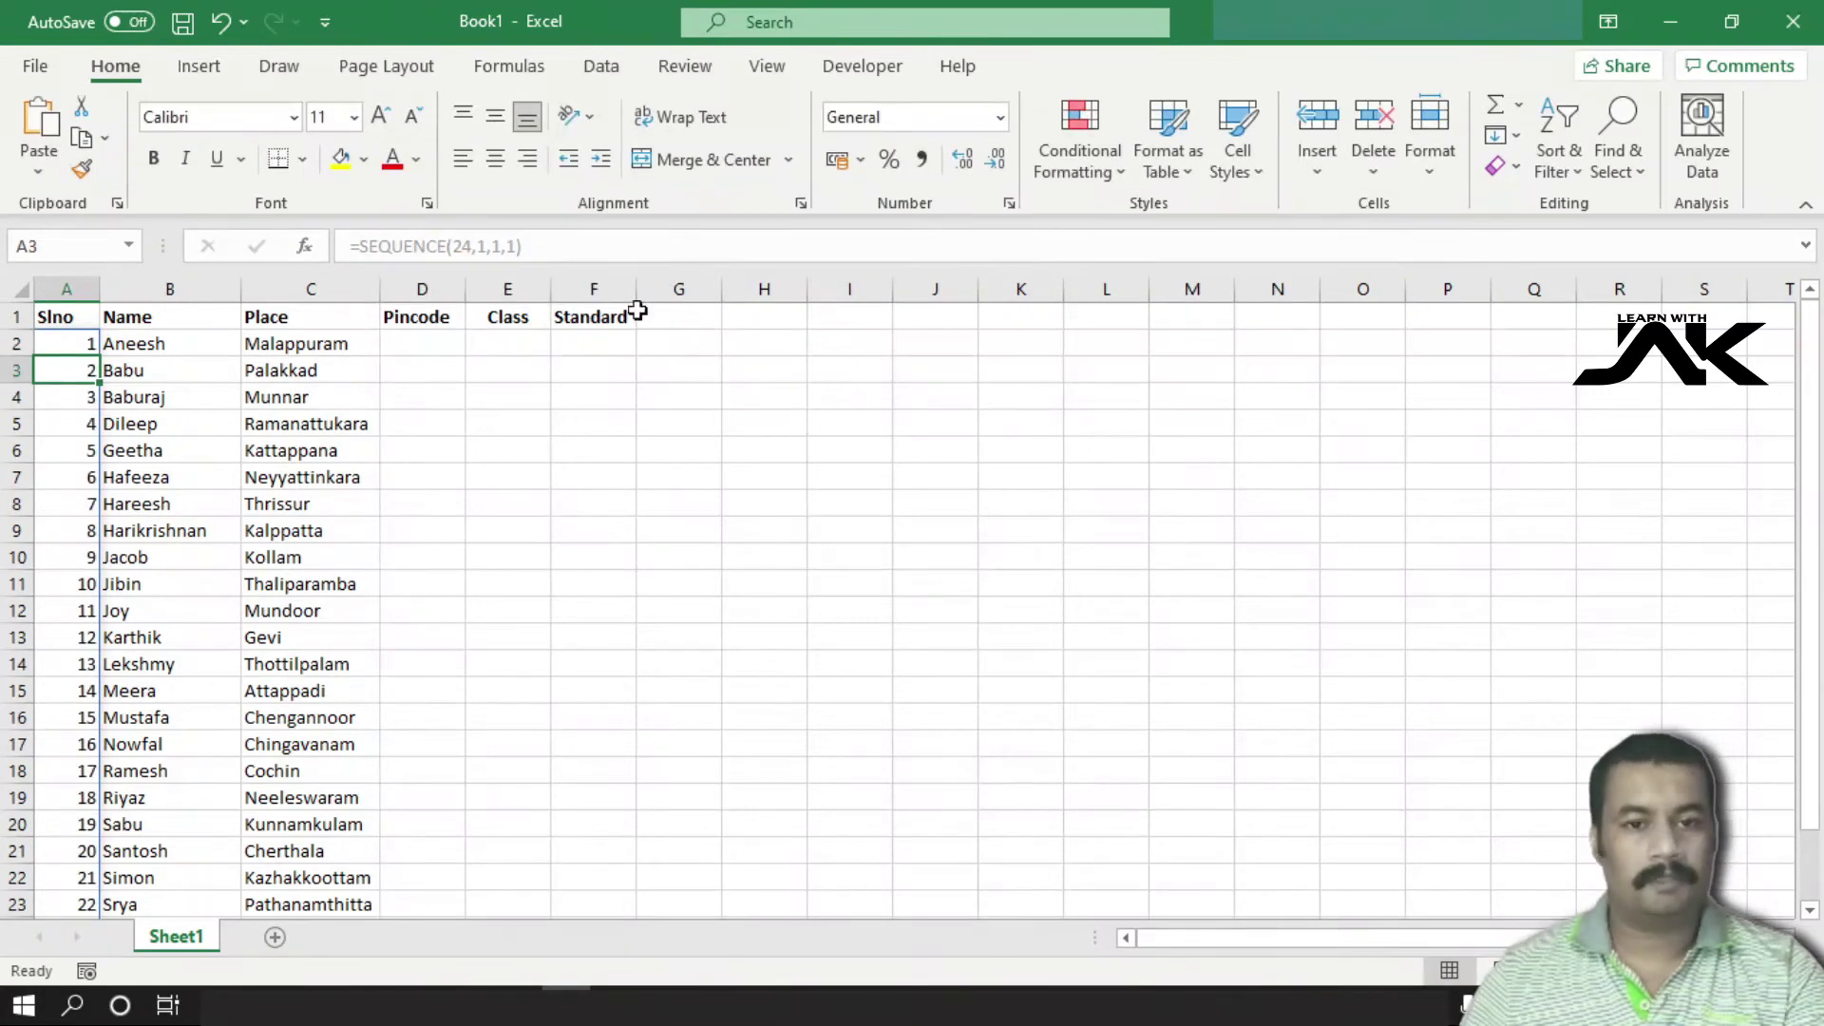
pyautogui.scroll(-3, 90, 750)
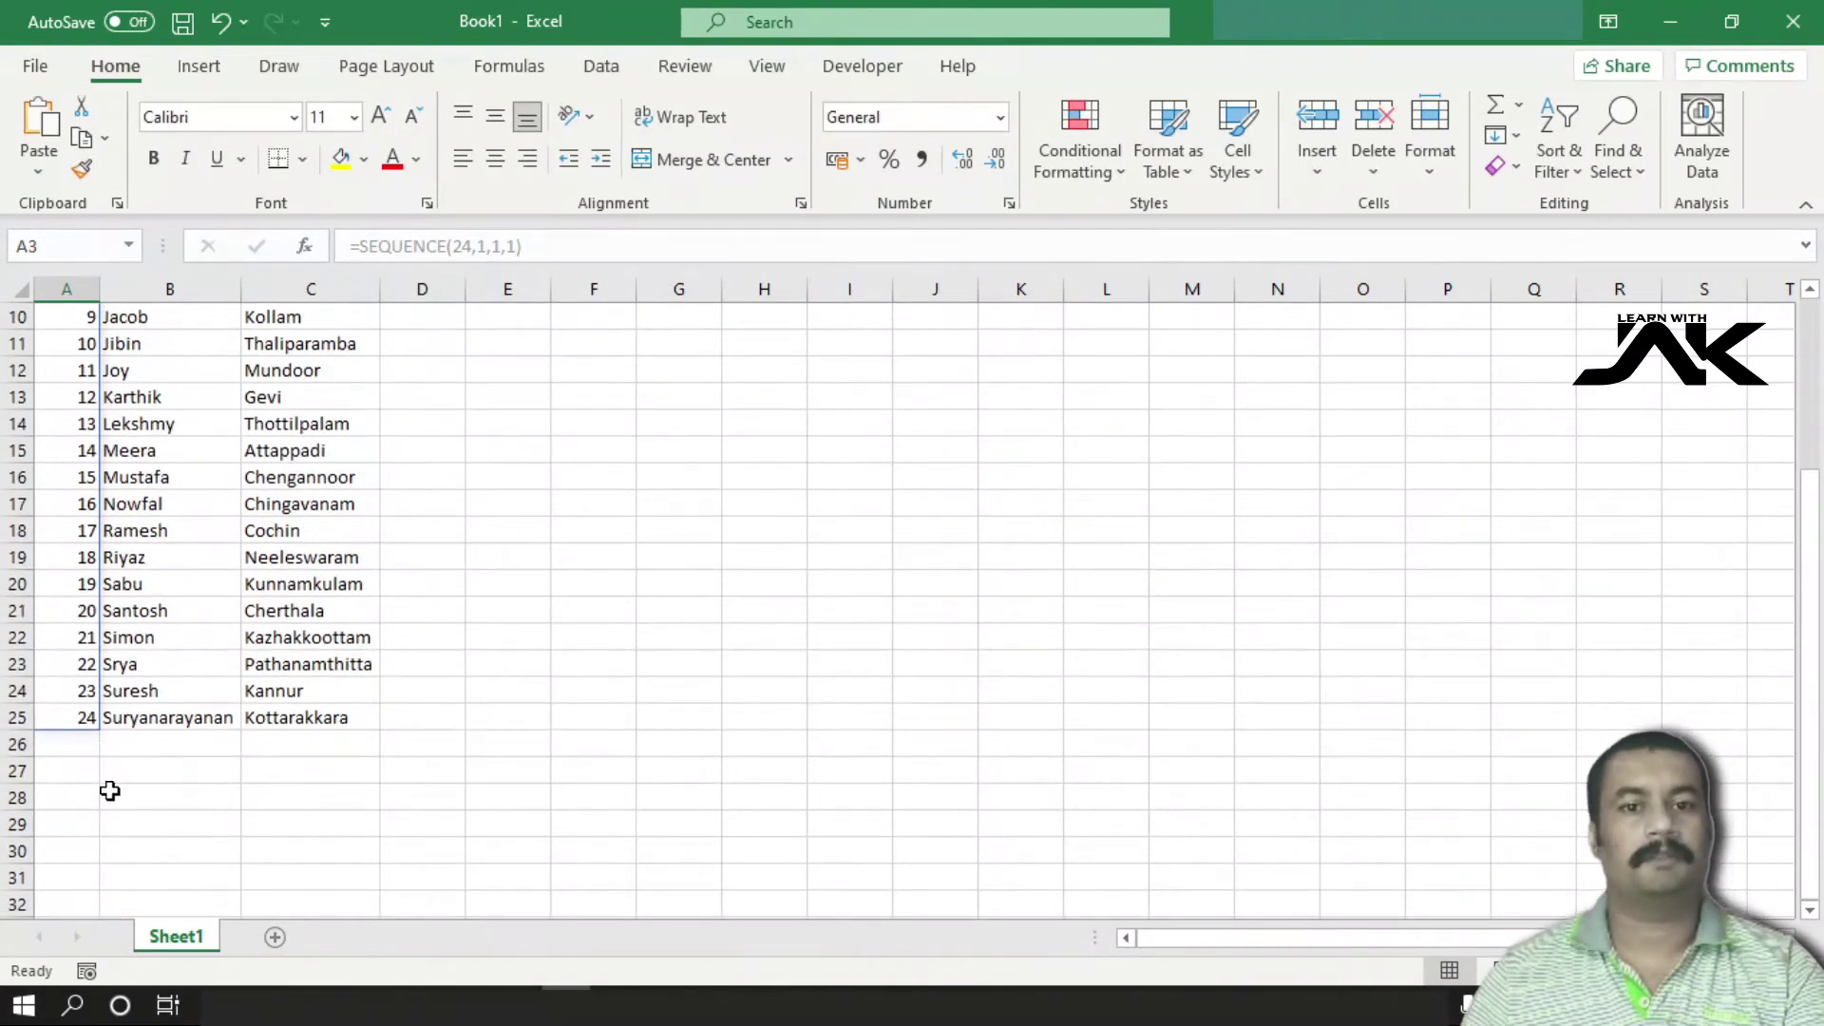
pyautogui.scroll(3, 110, 790)
pyautogui.click(152, 344)
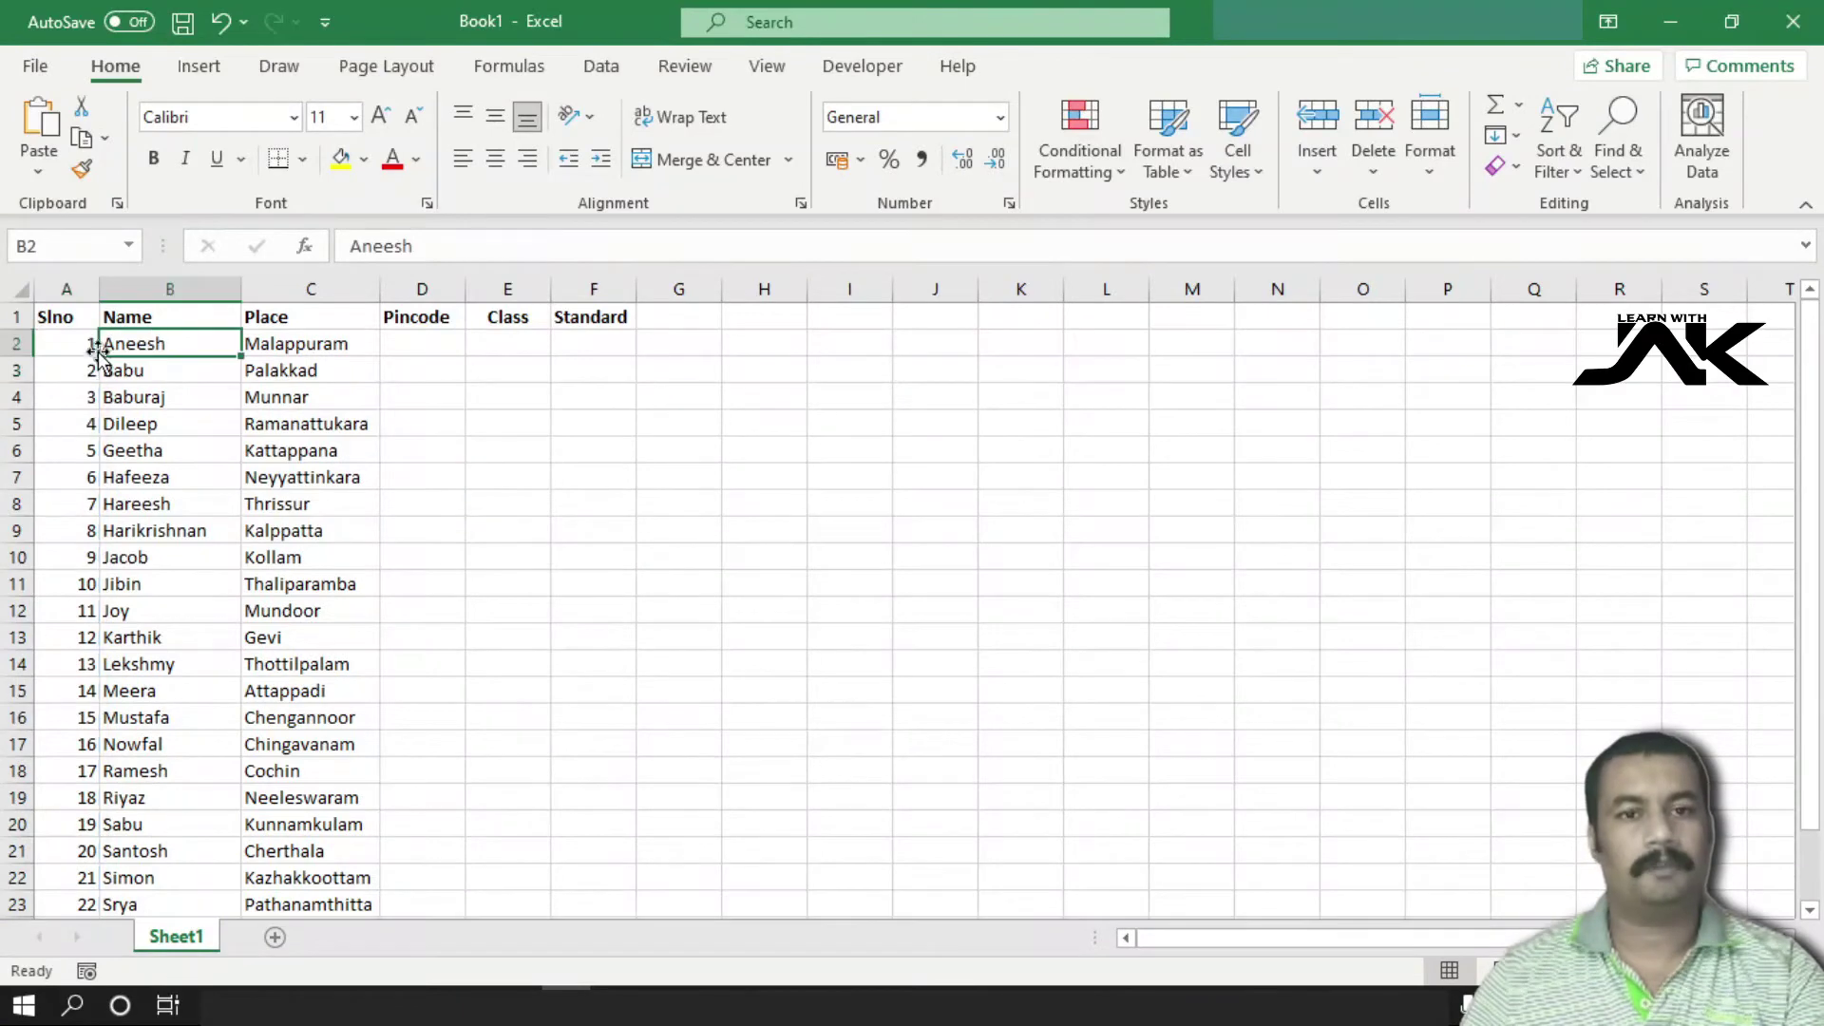
pyautogui.scroll(-1, 78, 825)
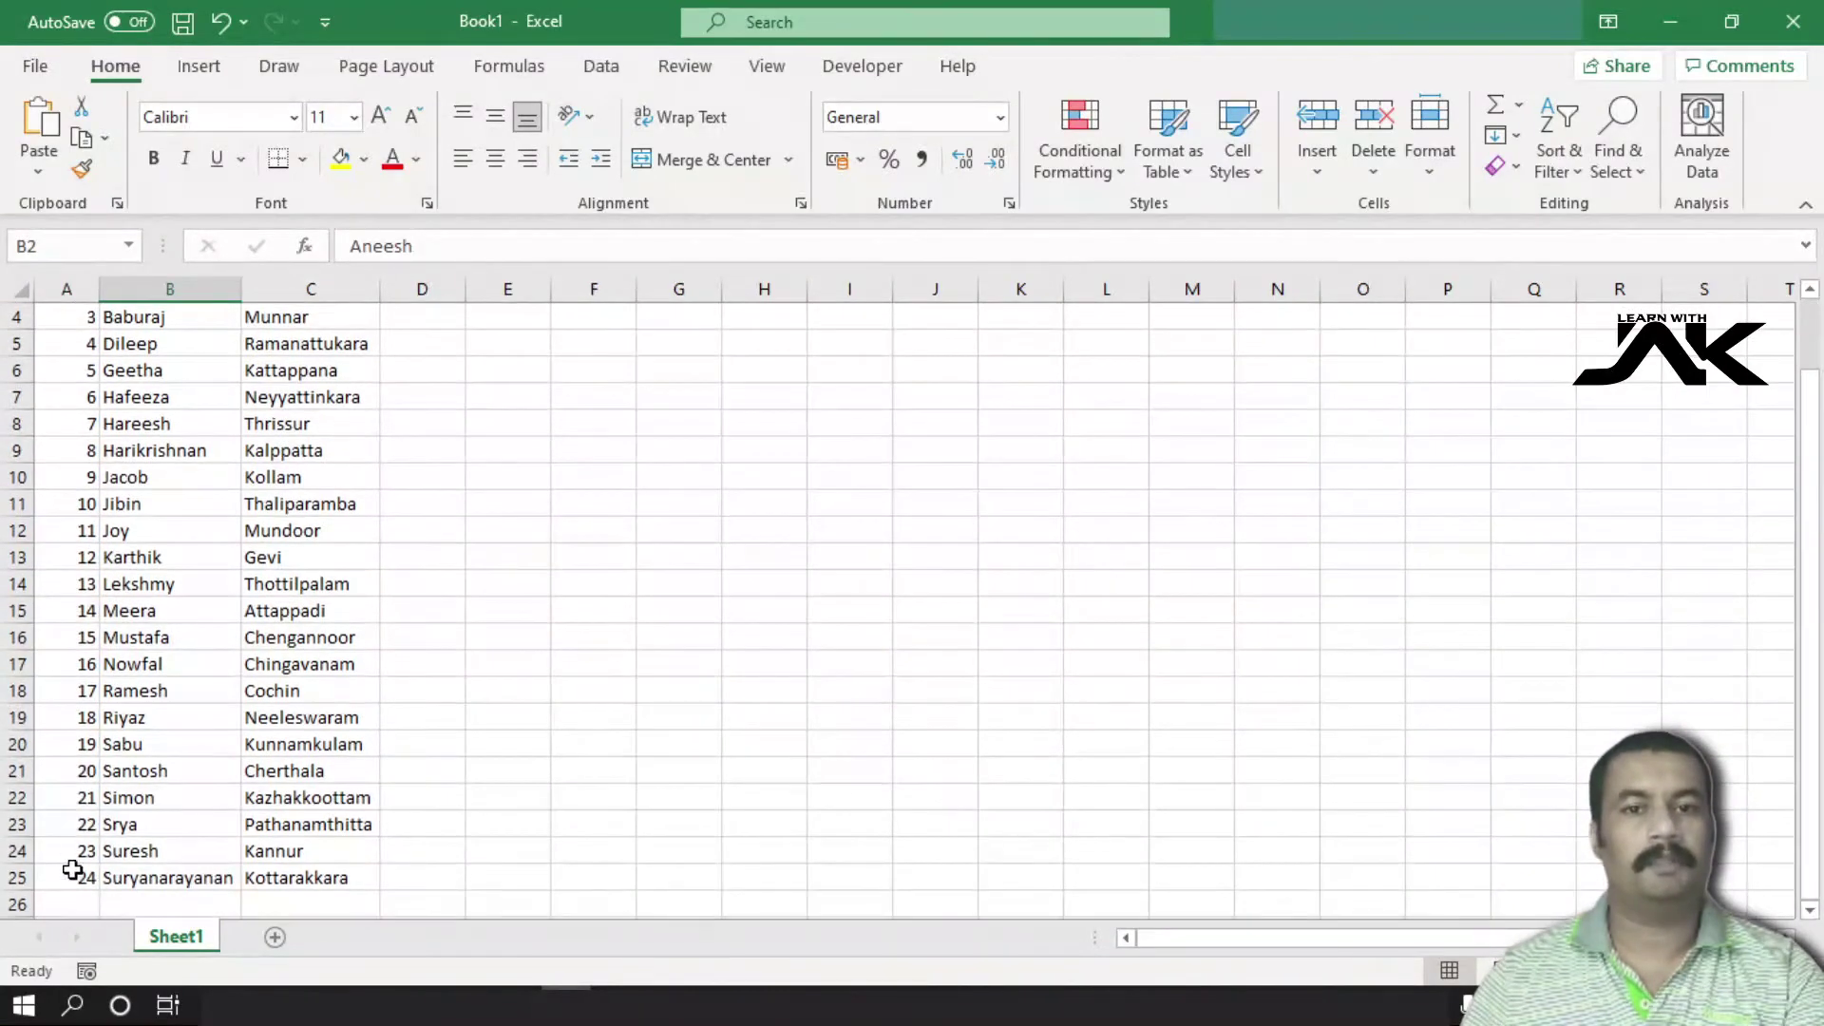
pyautogui.click(74, 874)
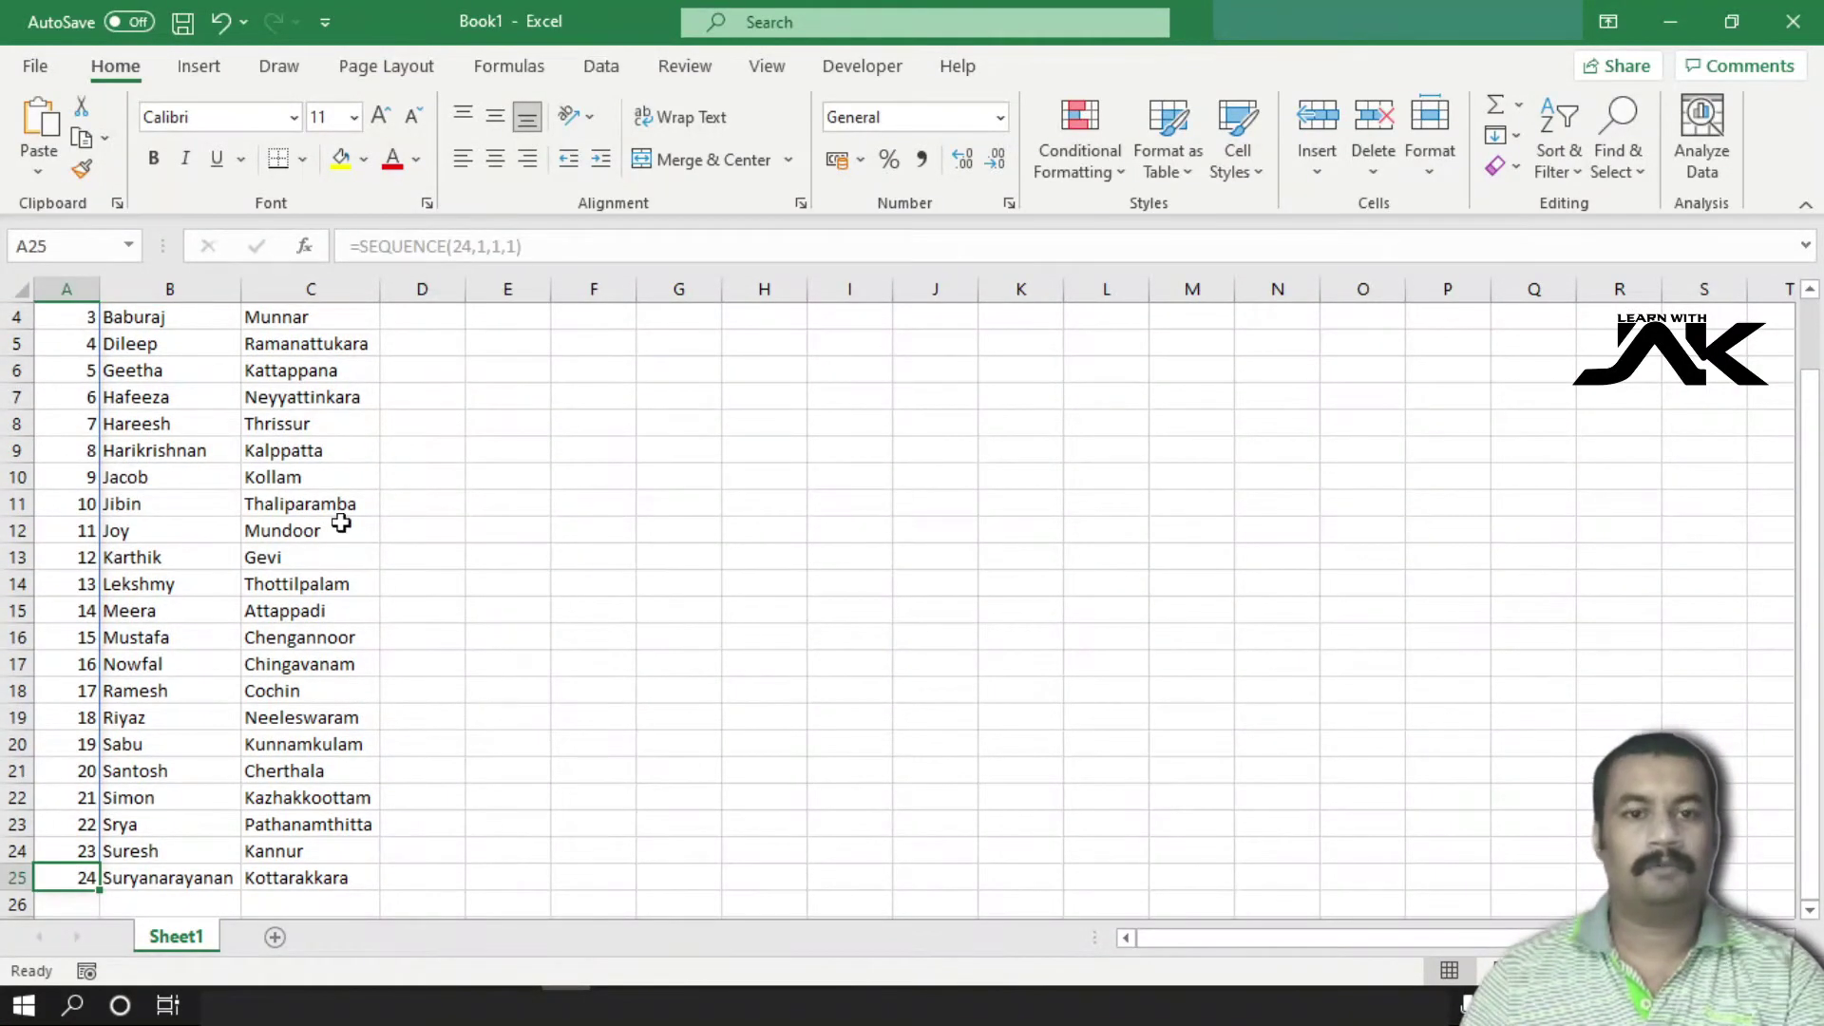
pyautogui.scroll(1, 124, 561)
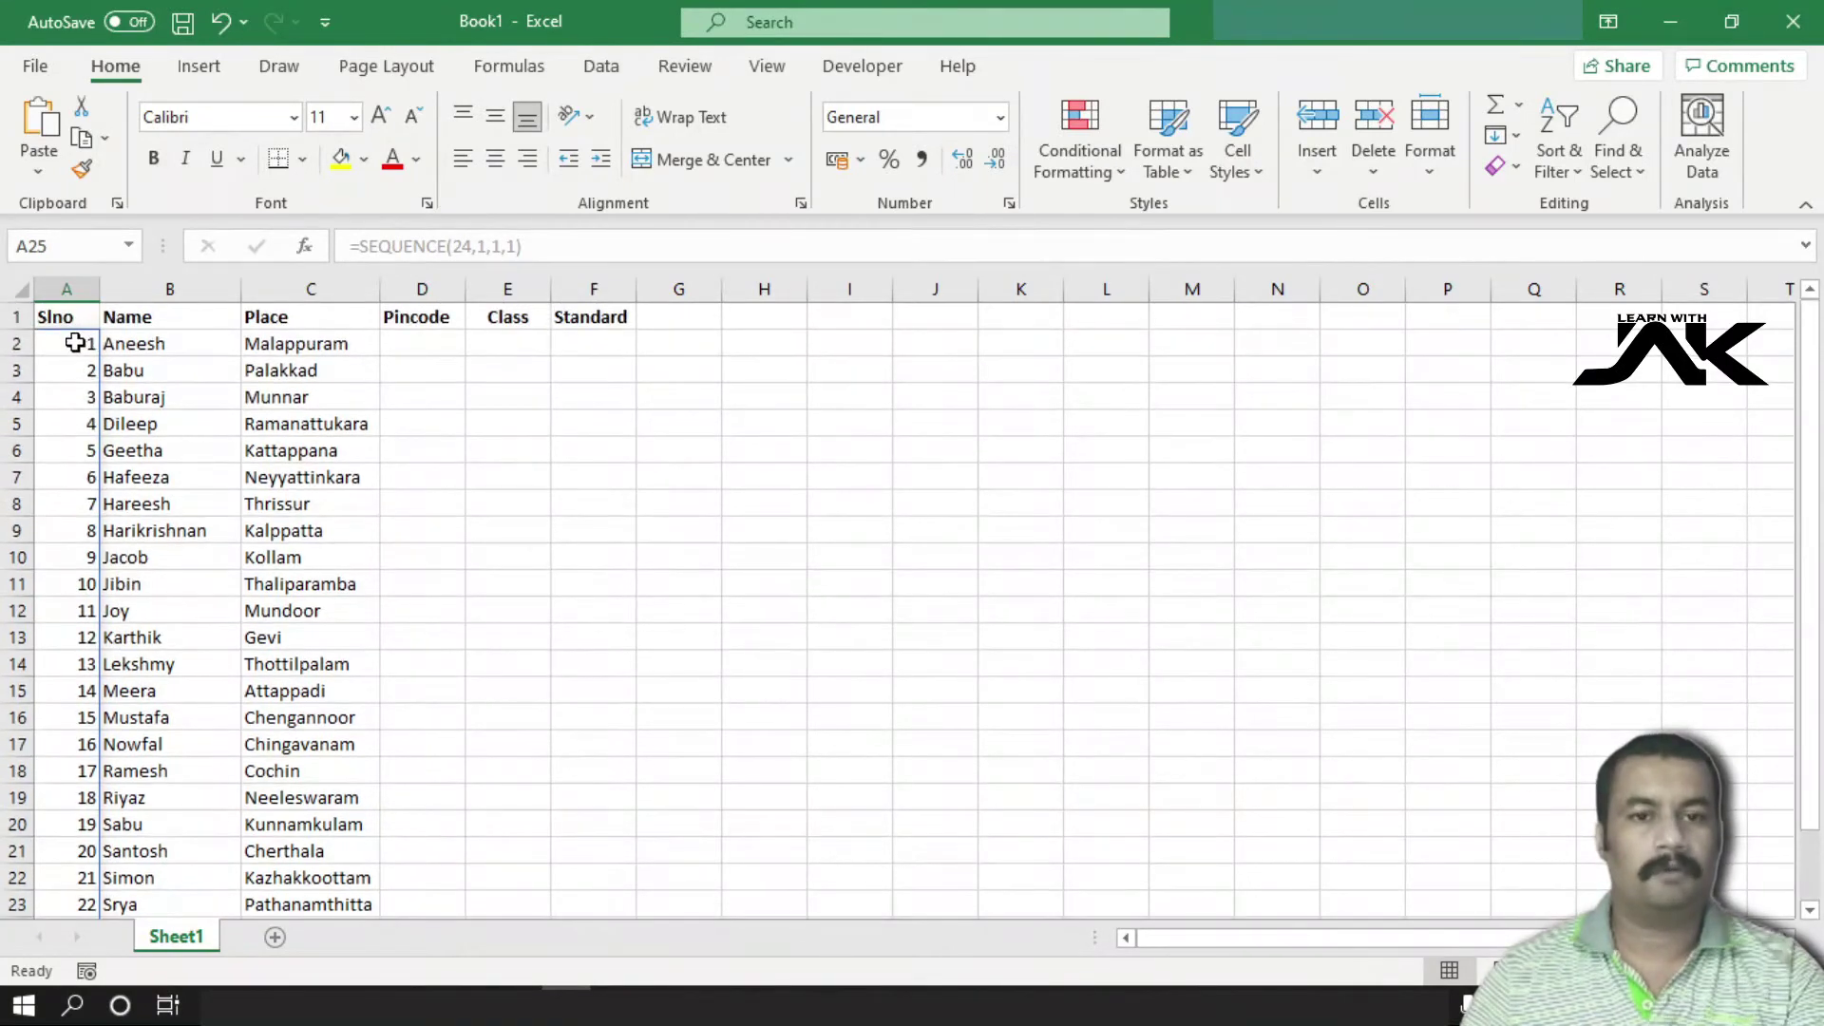
pyautogui.click(74, 344)
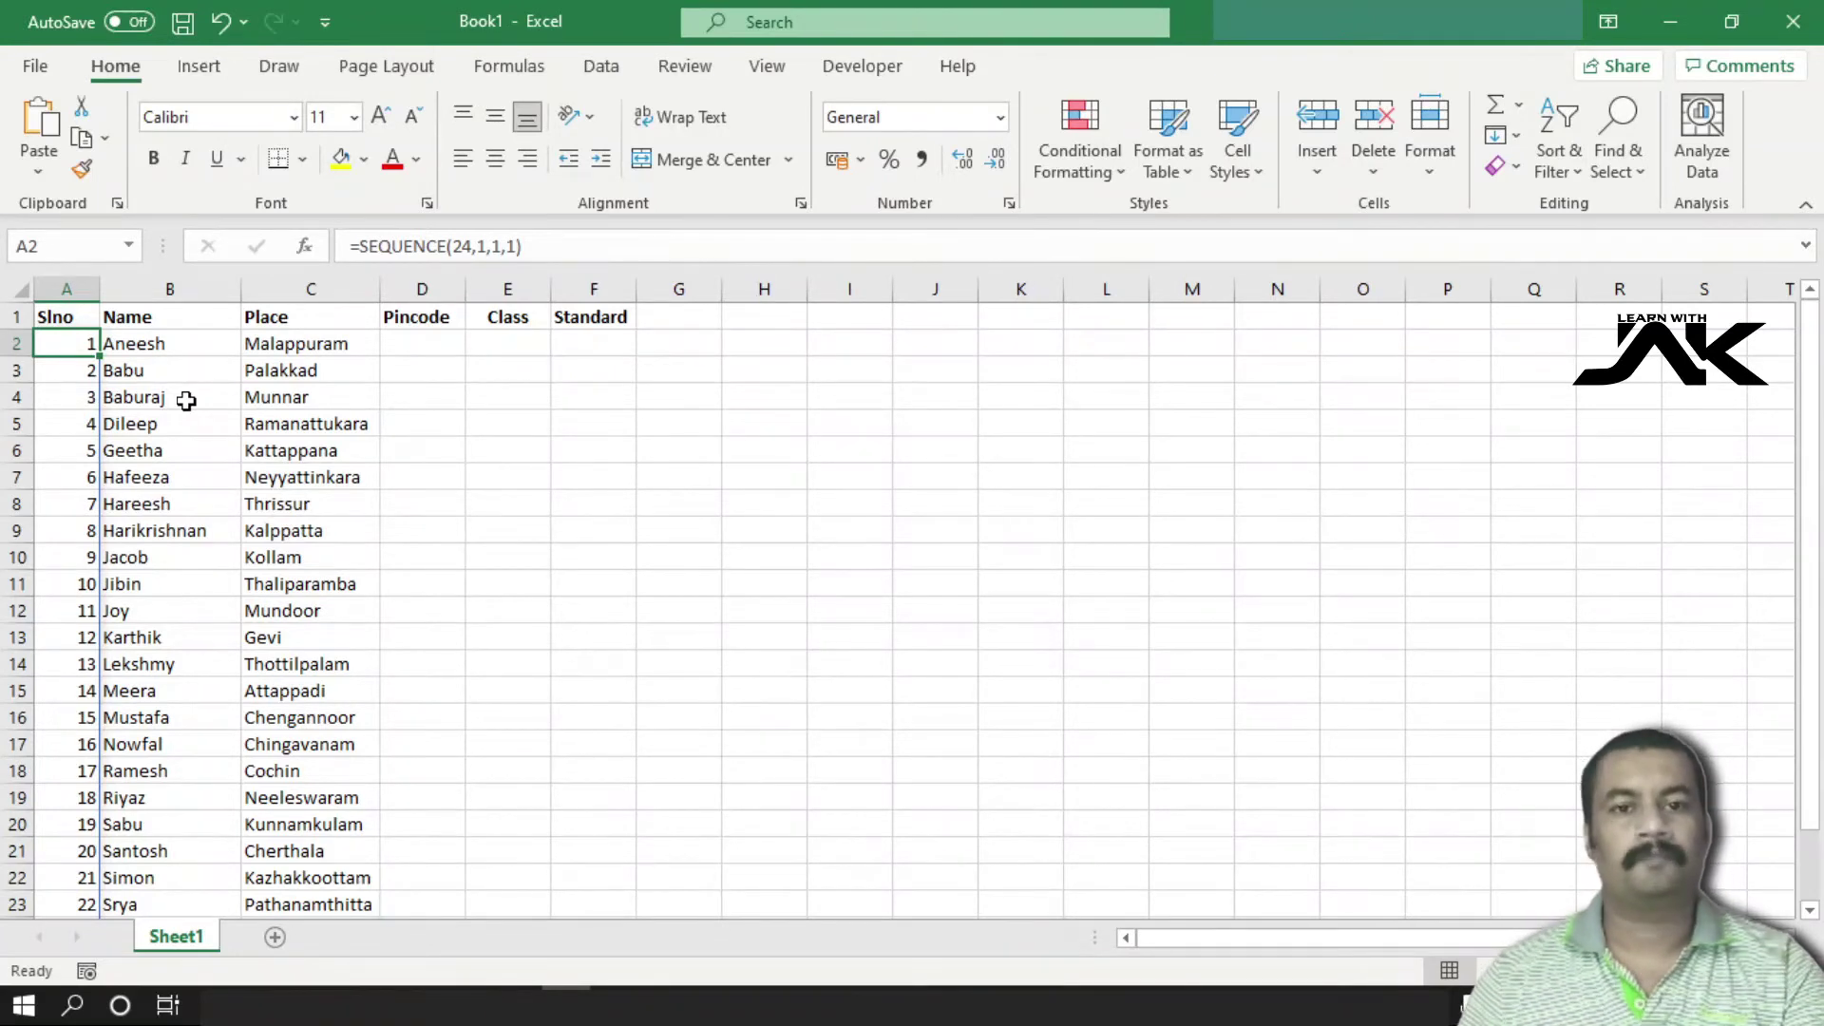
pyautogui.click(76, 369)
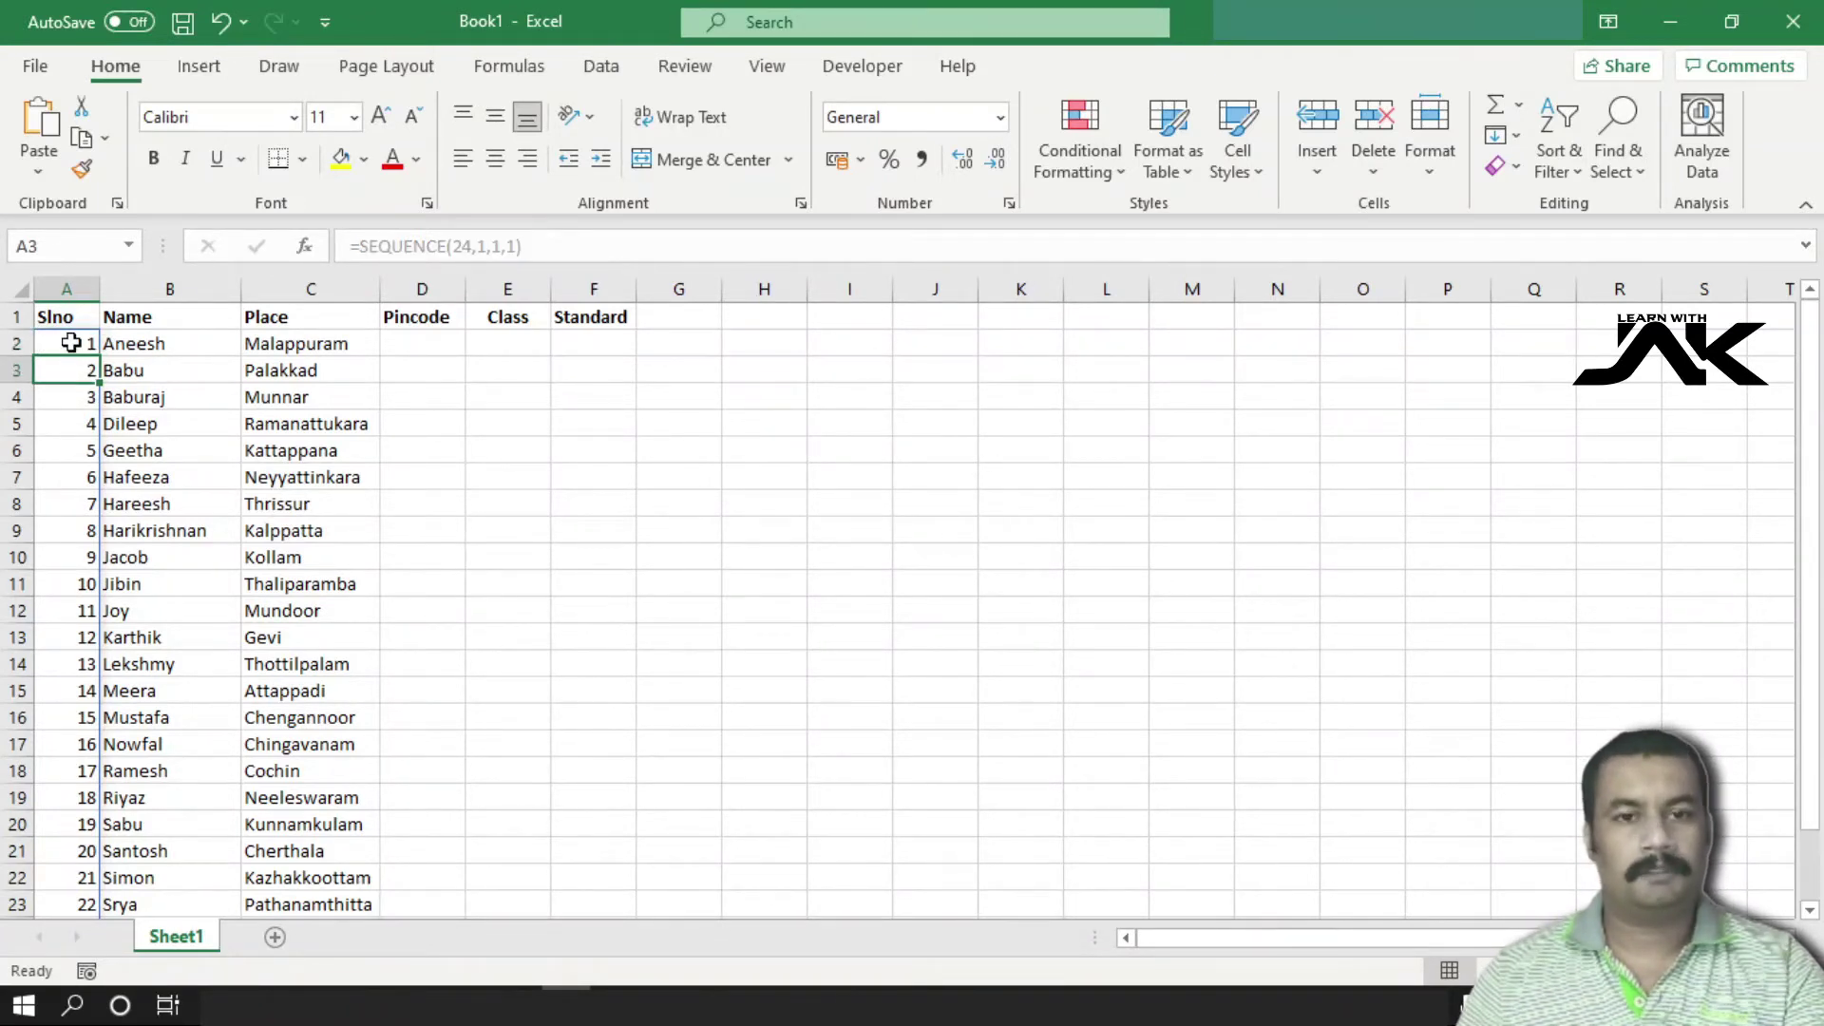
pyautogui.click(70, 343)
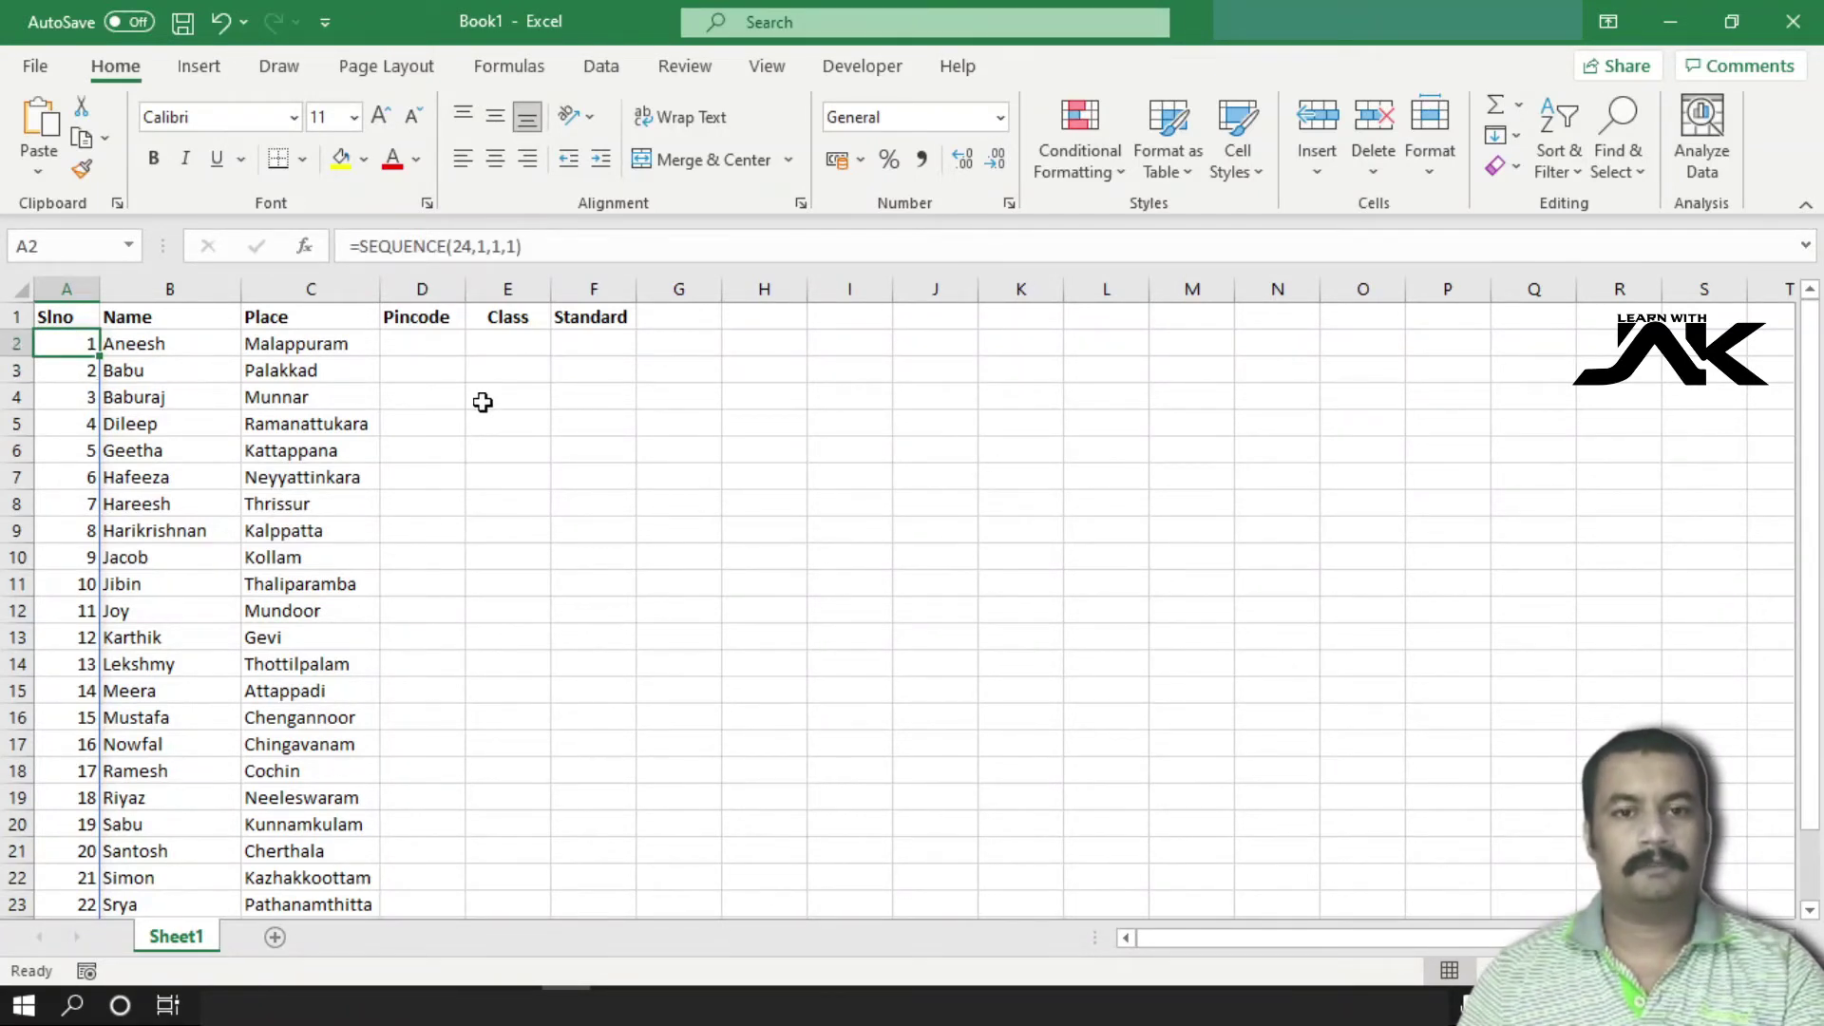
pyautogui.click(435, 351)
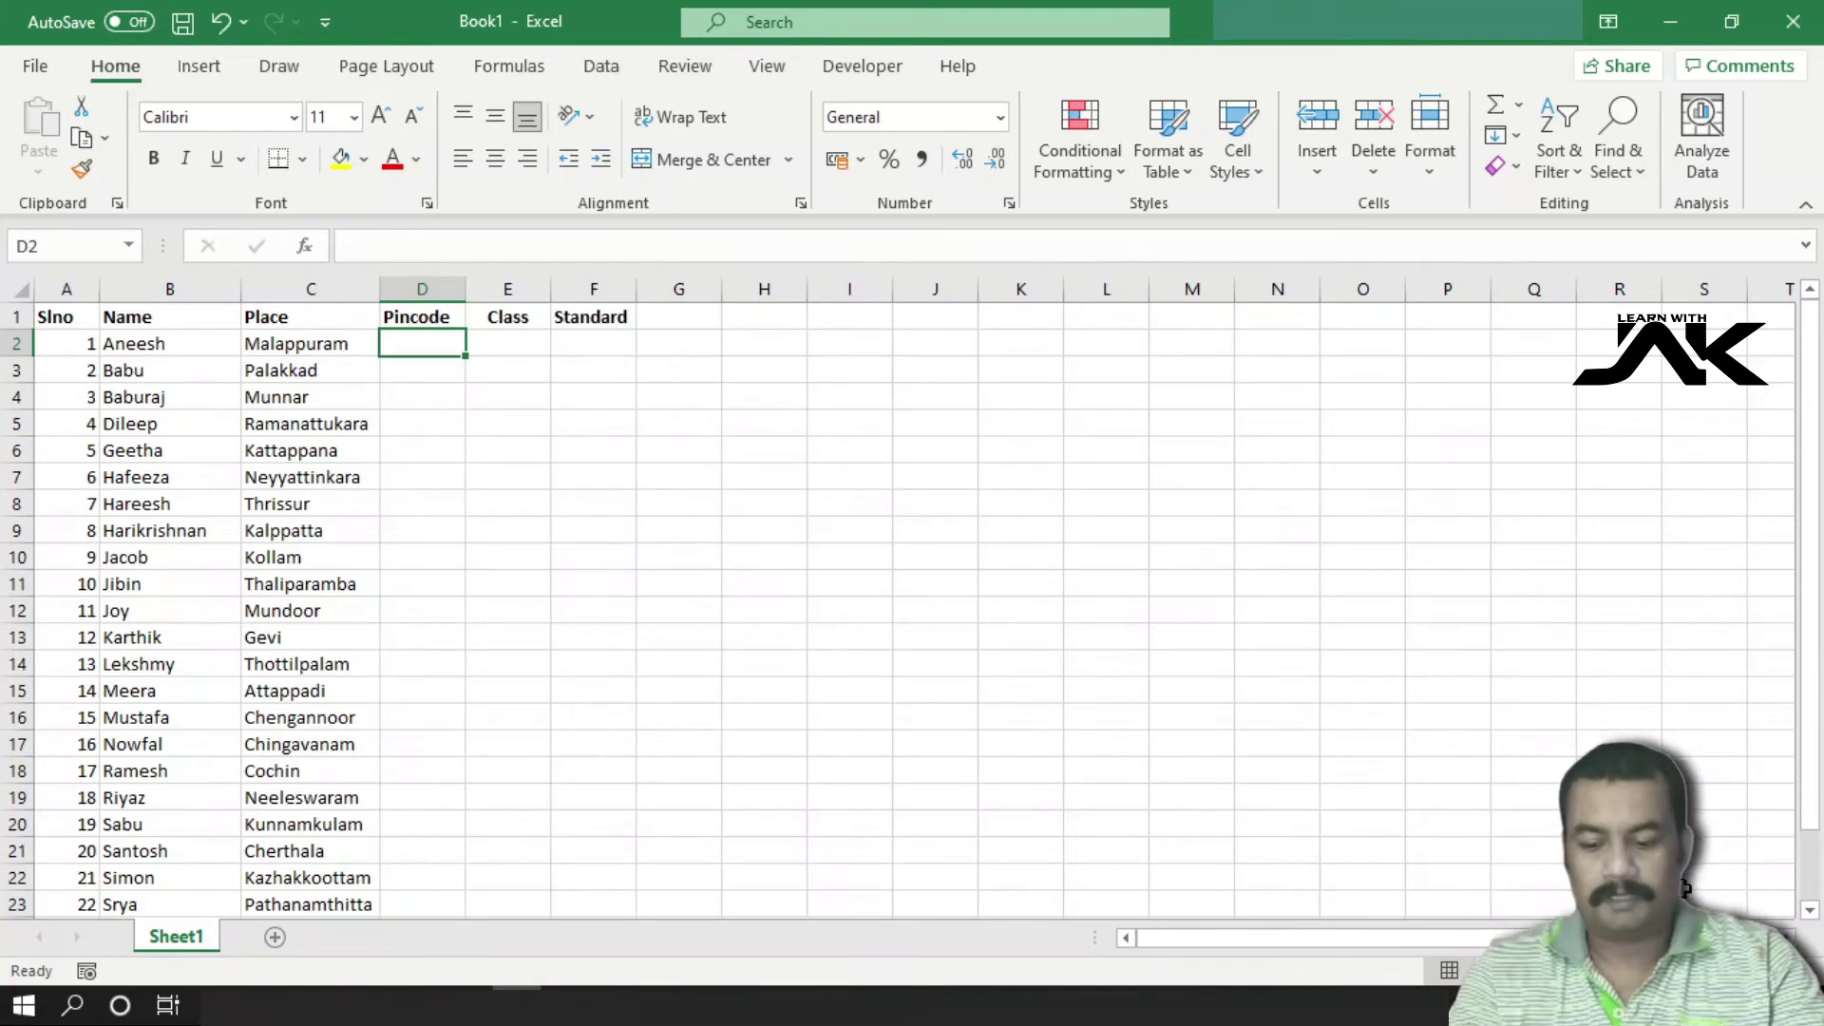
# Enter =RANDBETWEEN(680,680)&RANDBETWEEN(100,999) in D2, producing pincode 680387
pyautogui.write('=')
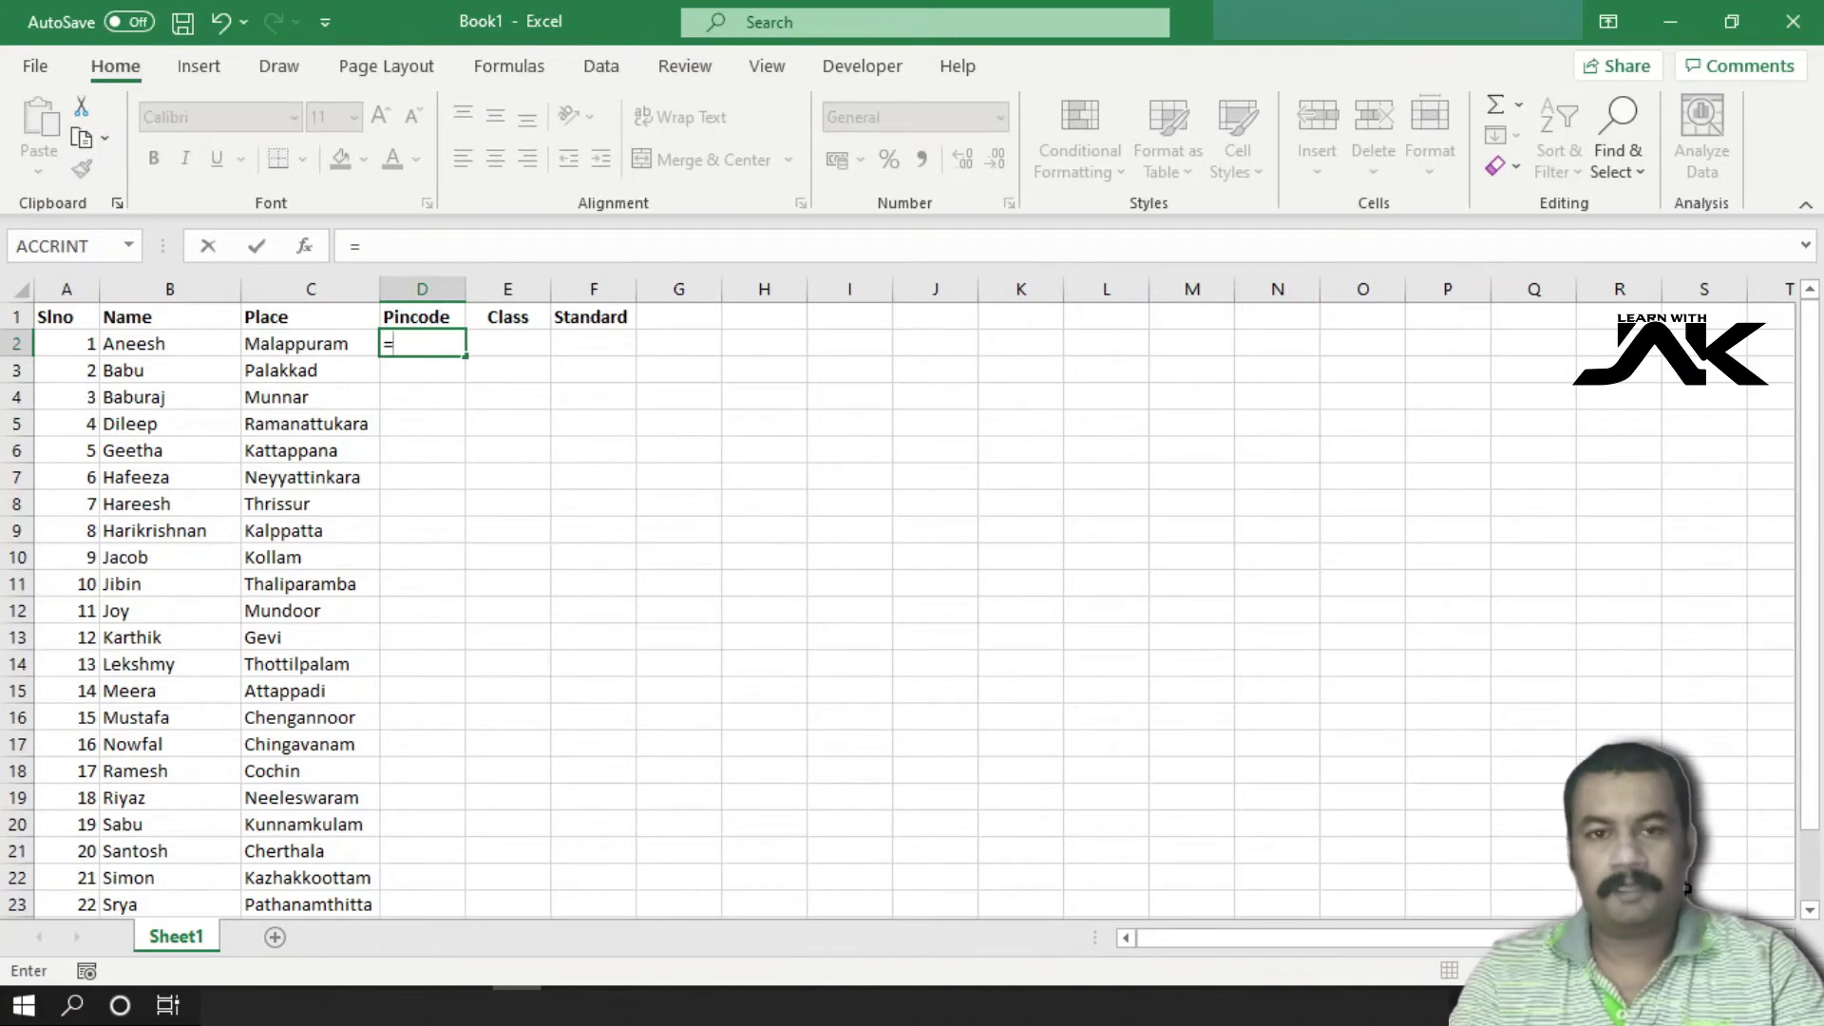
pyautogui.write('ran')
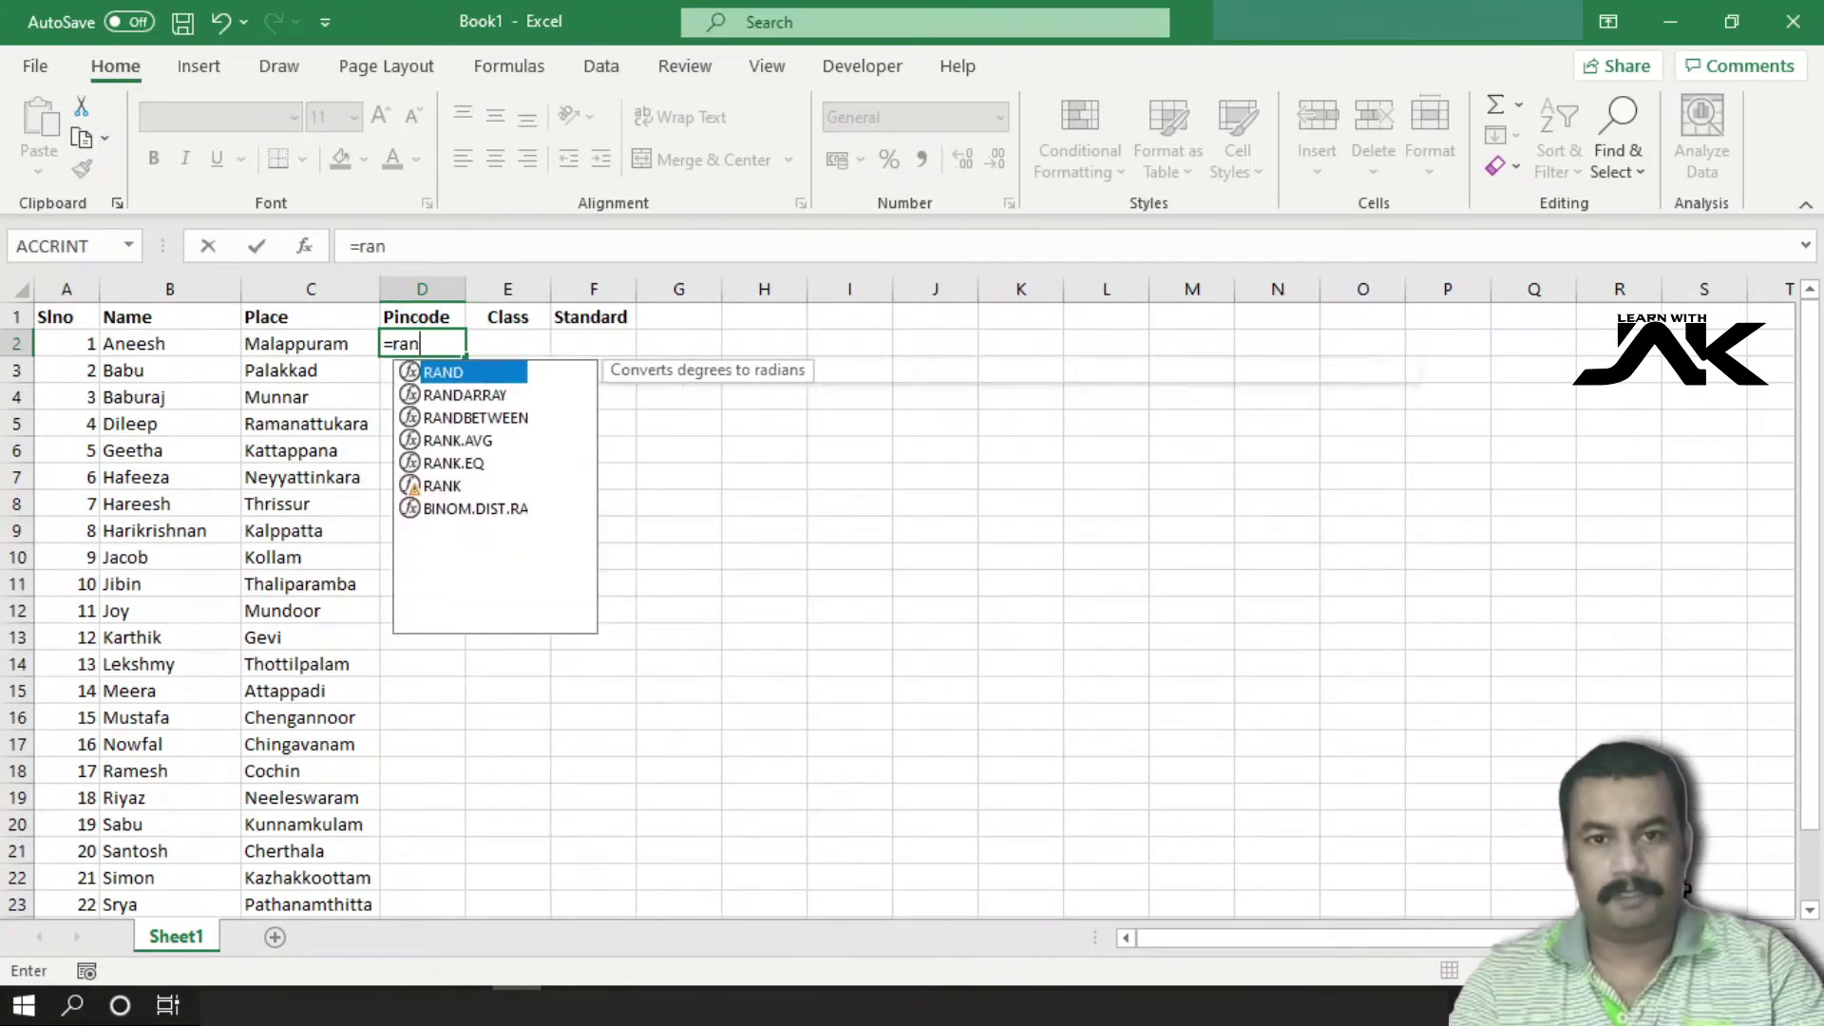
pyautogui.write('db')
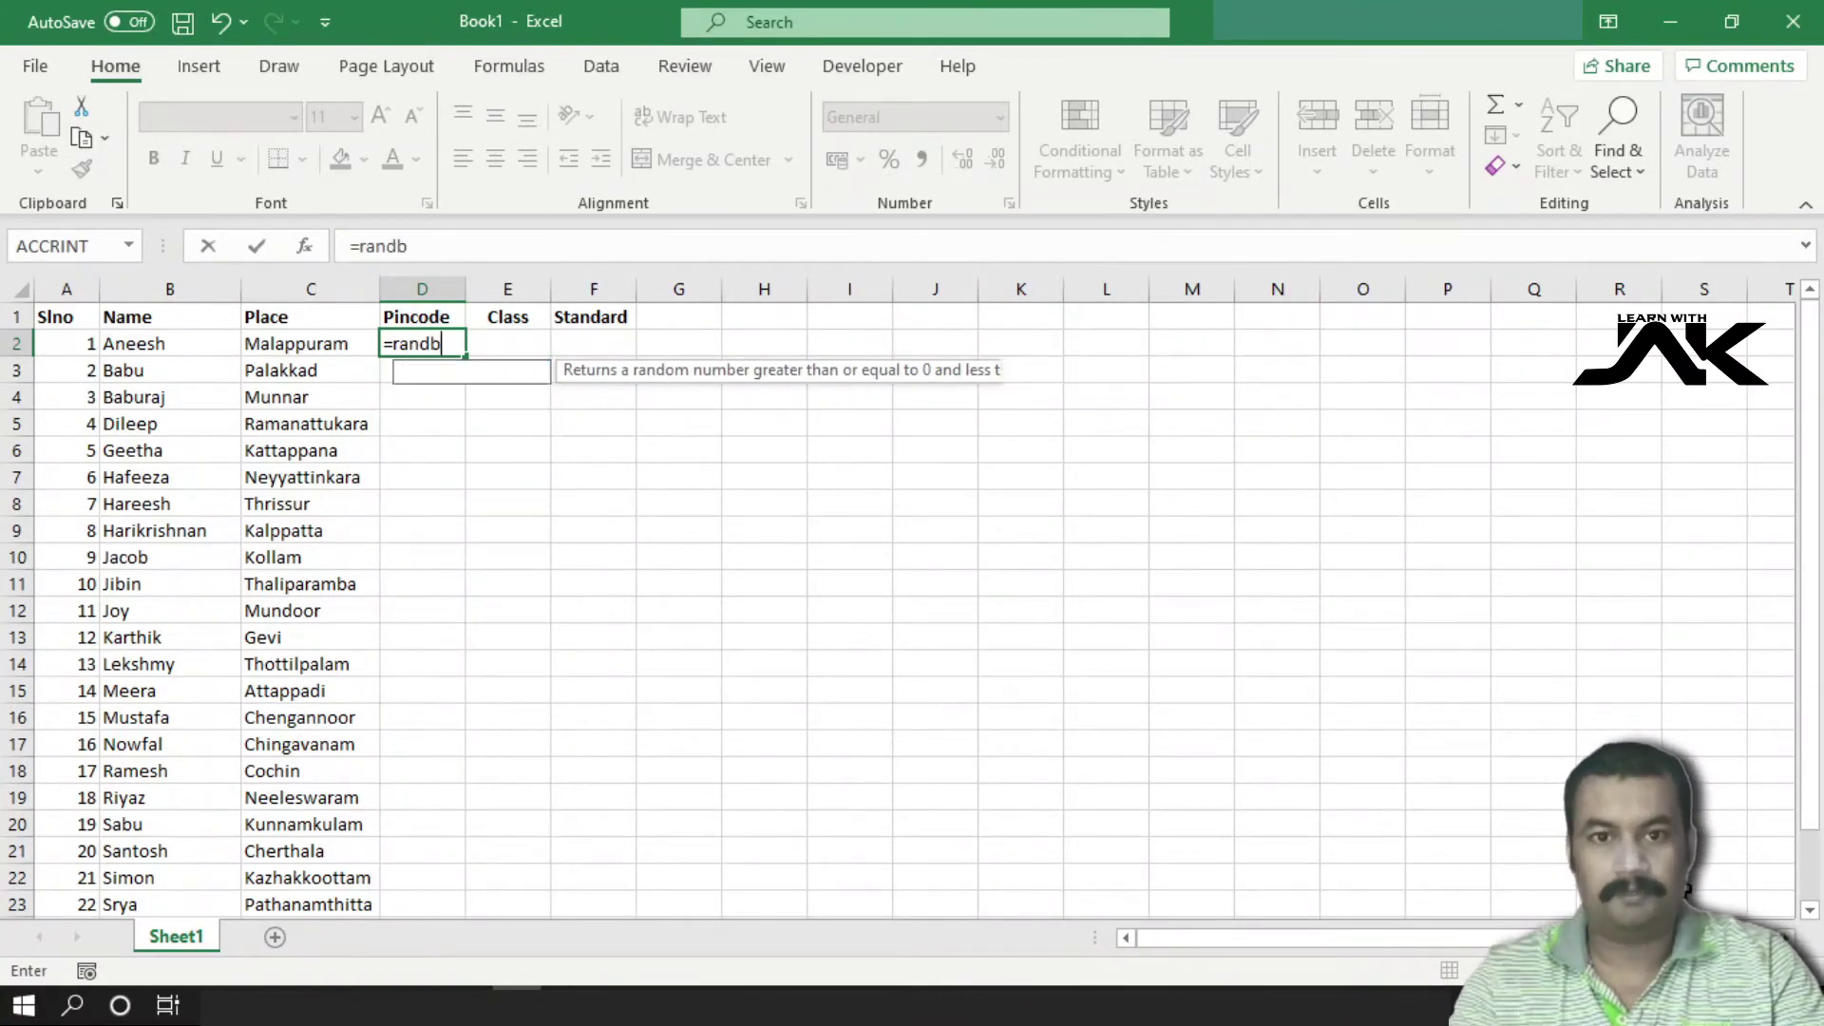
pyautogui.press('Tab')
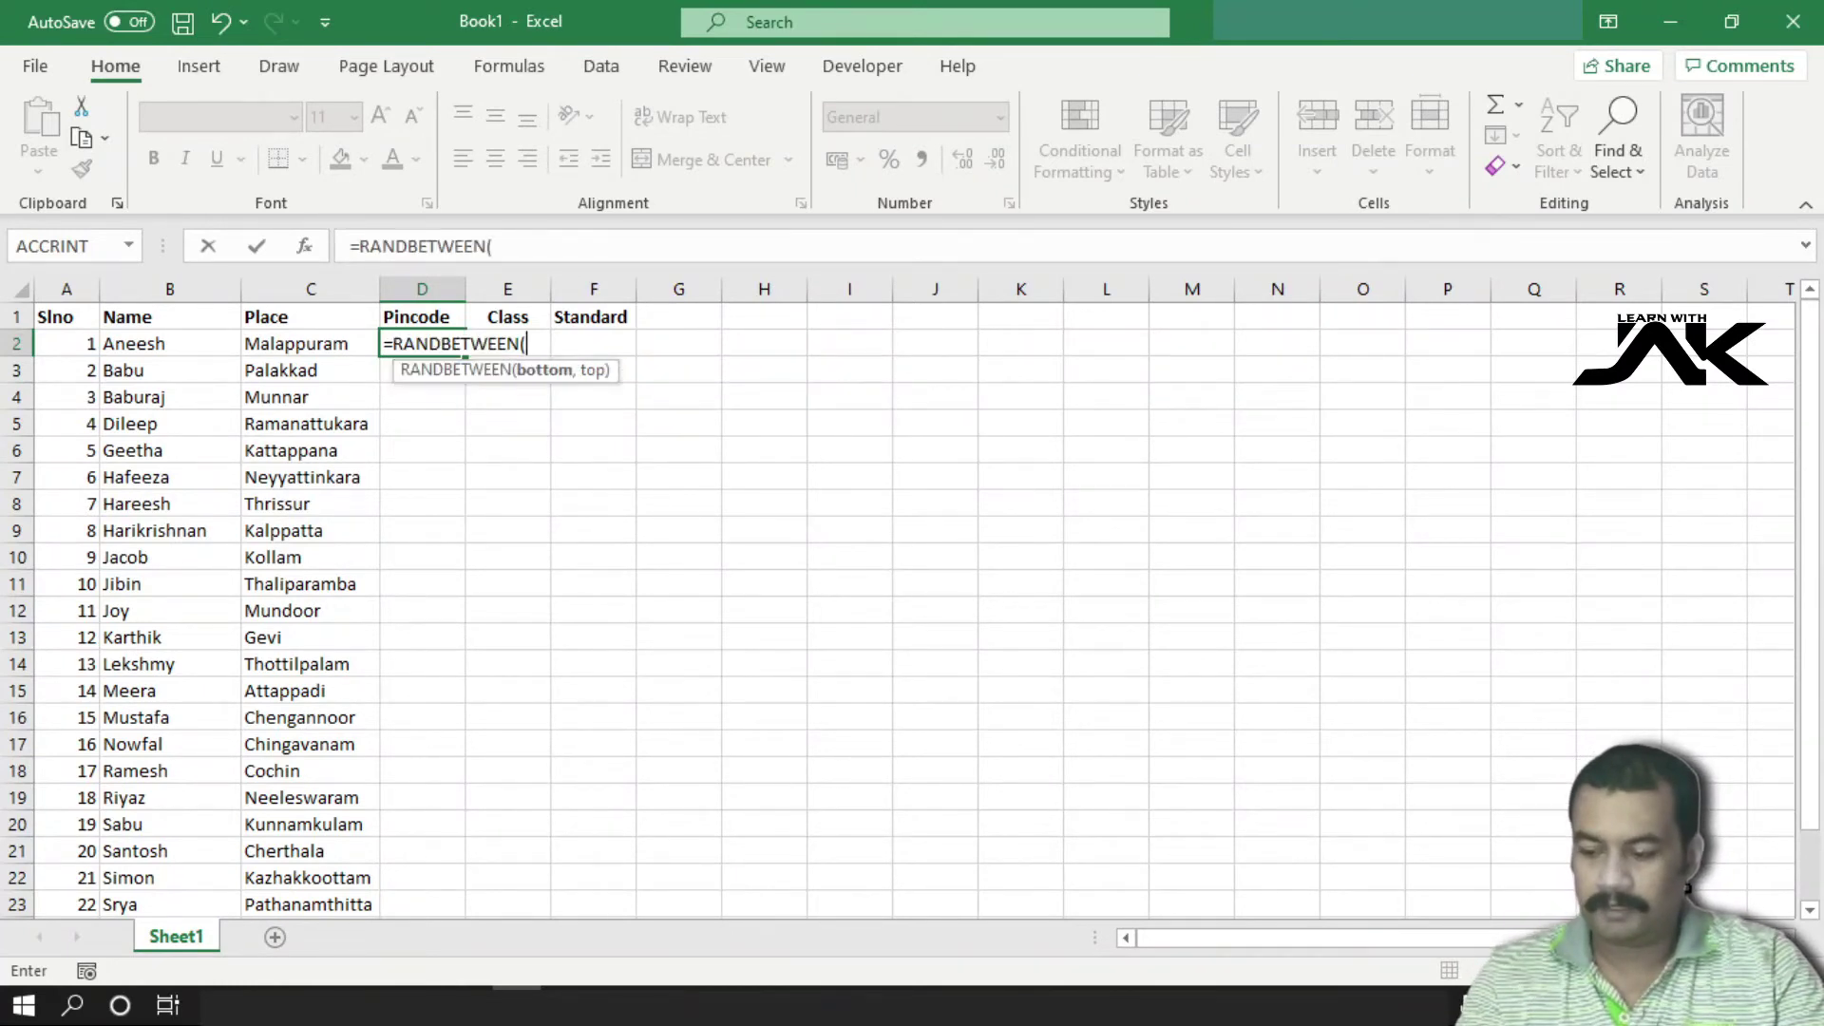
pyautogui.write('680,6')
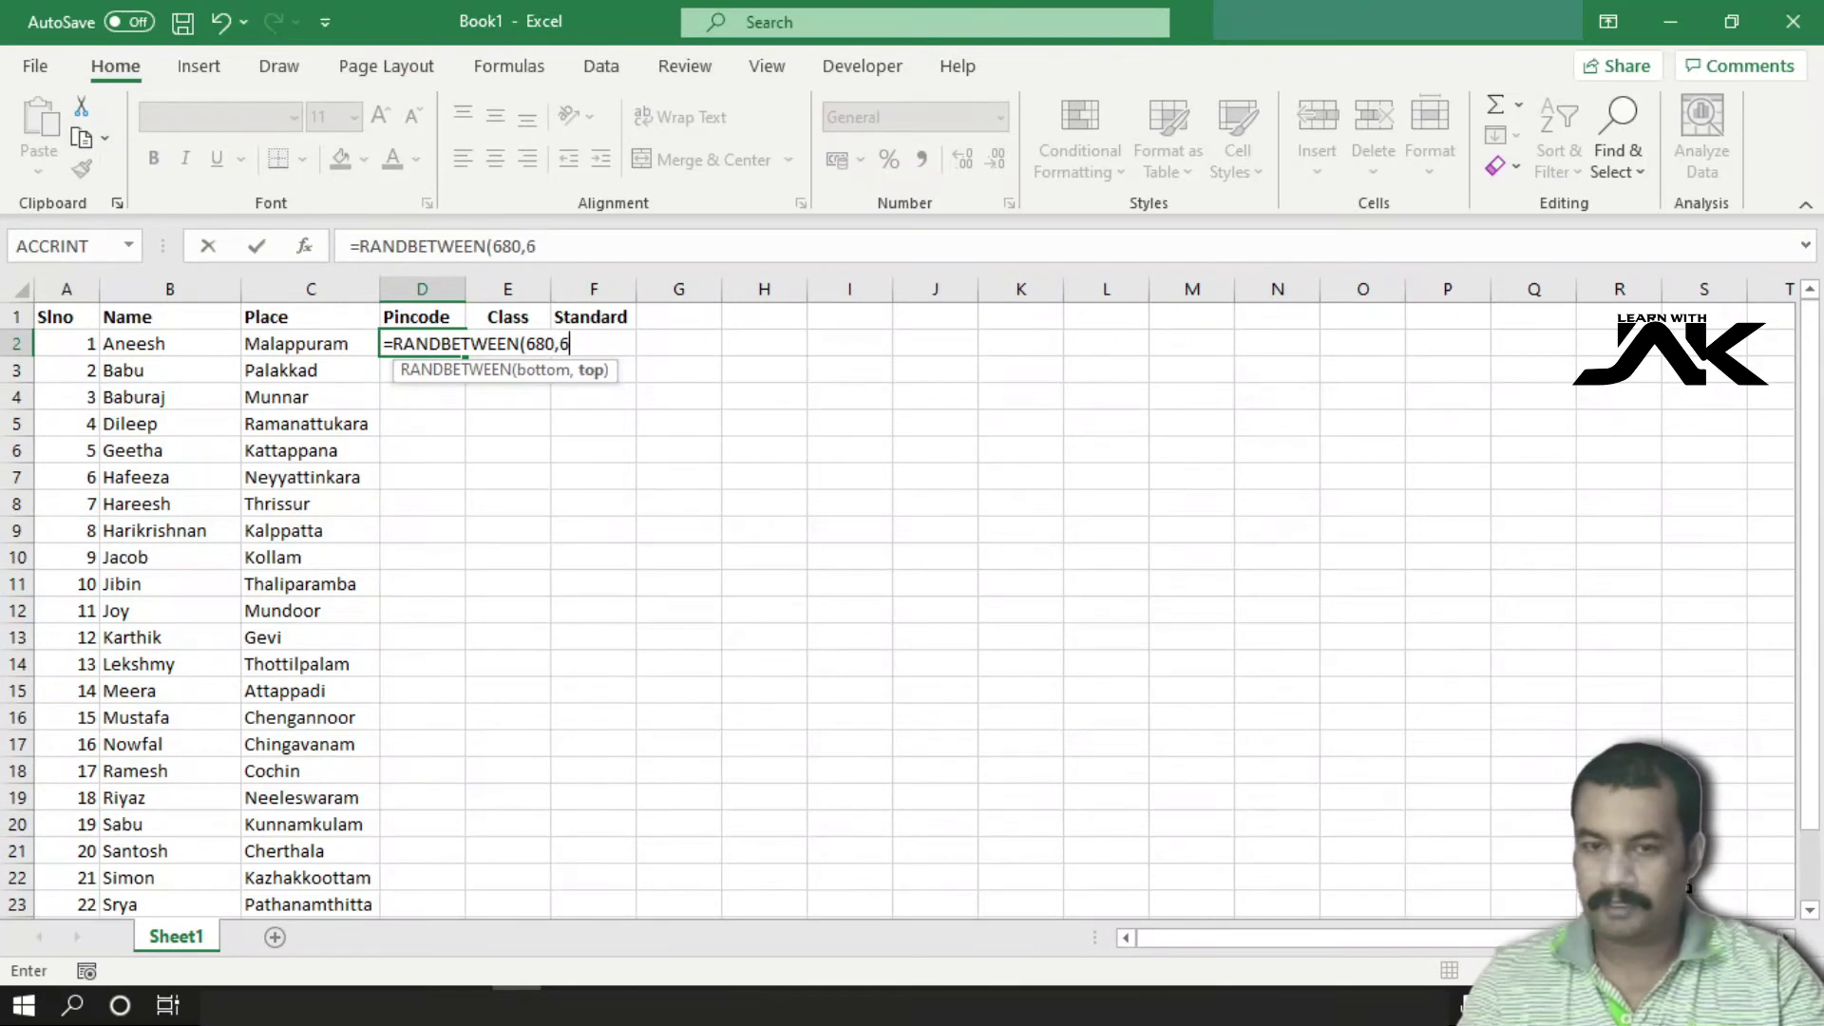
pyautogui.write('80')
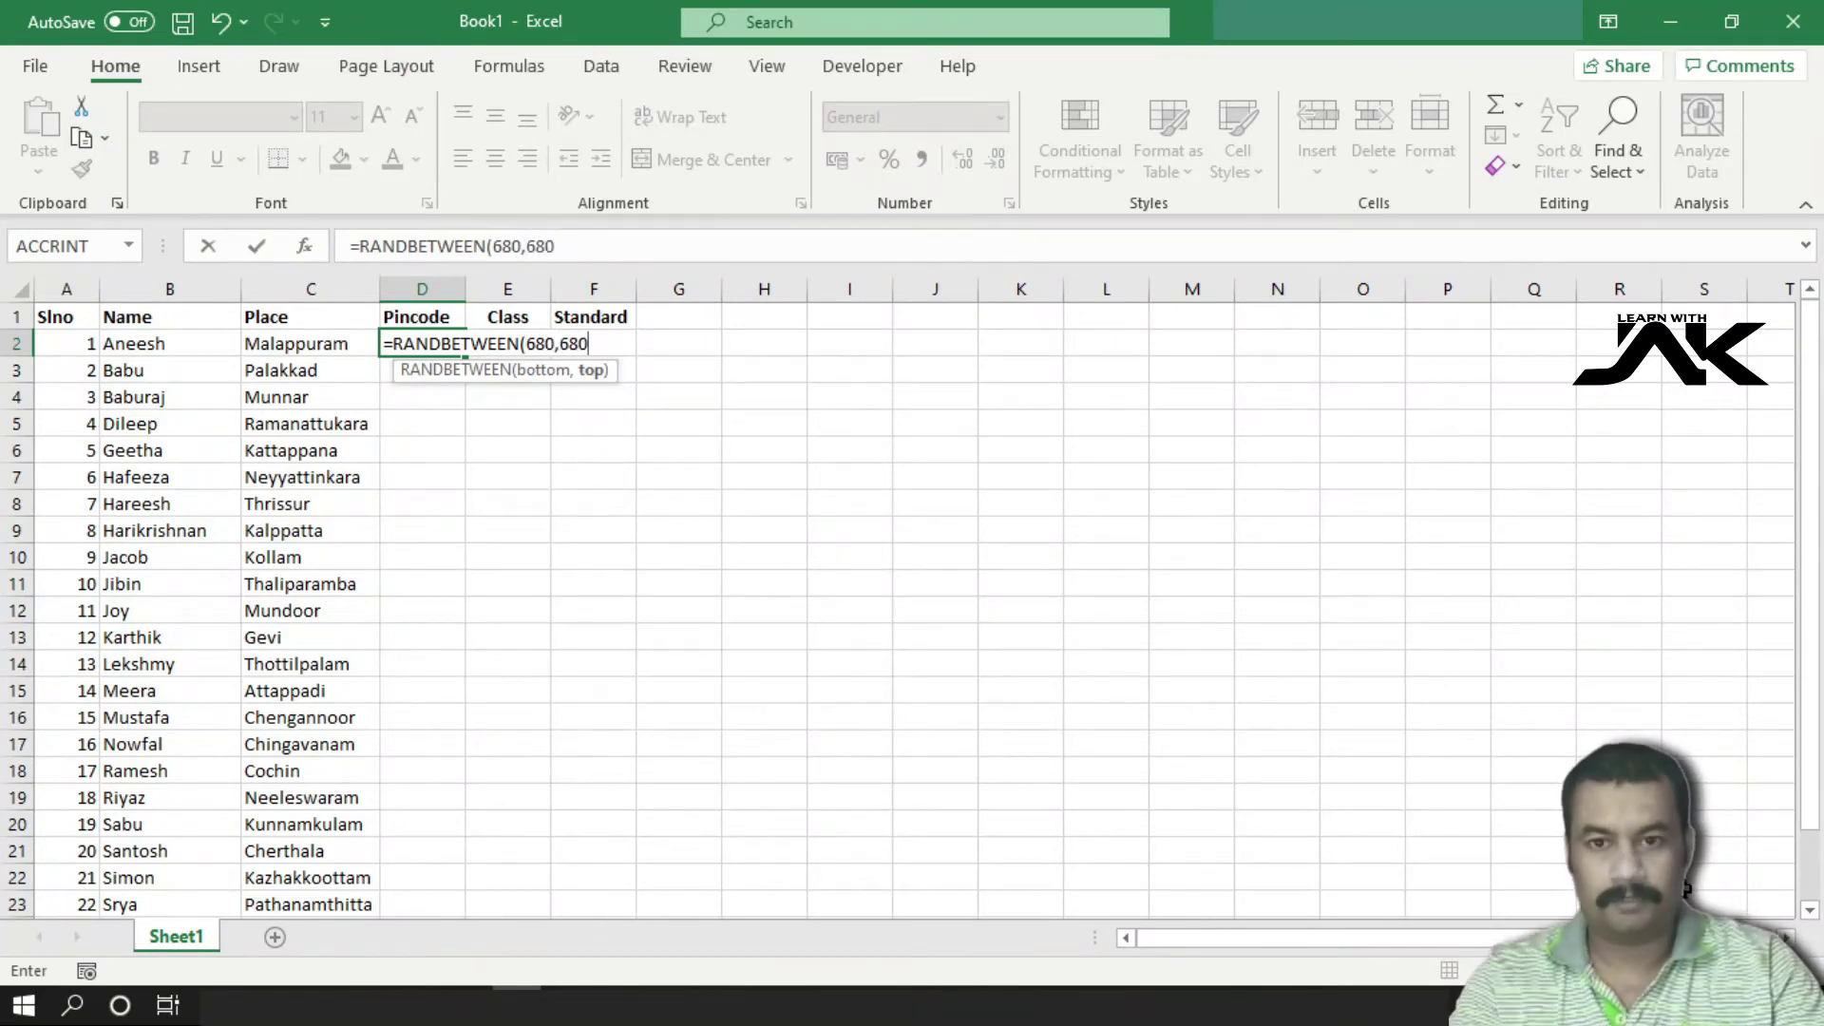
pyautogui.write(')')
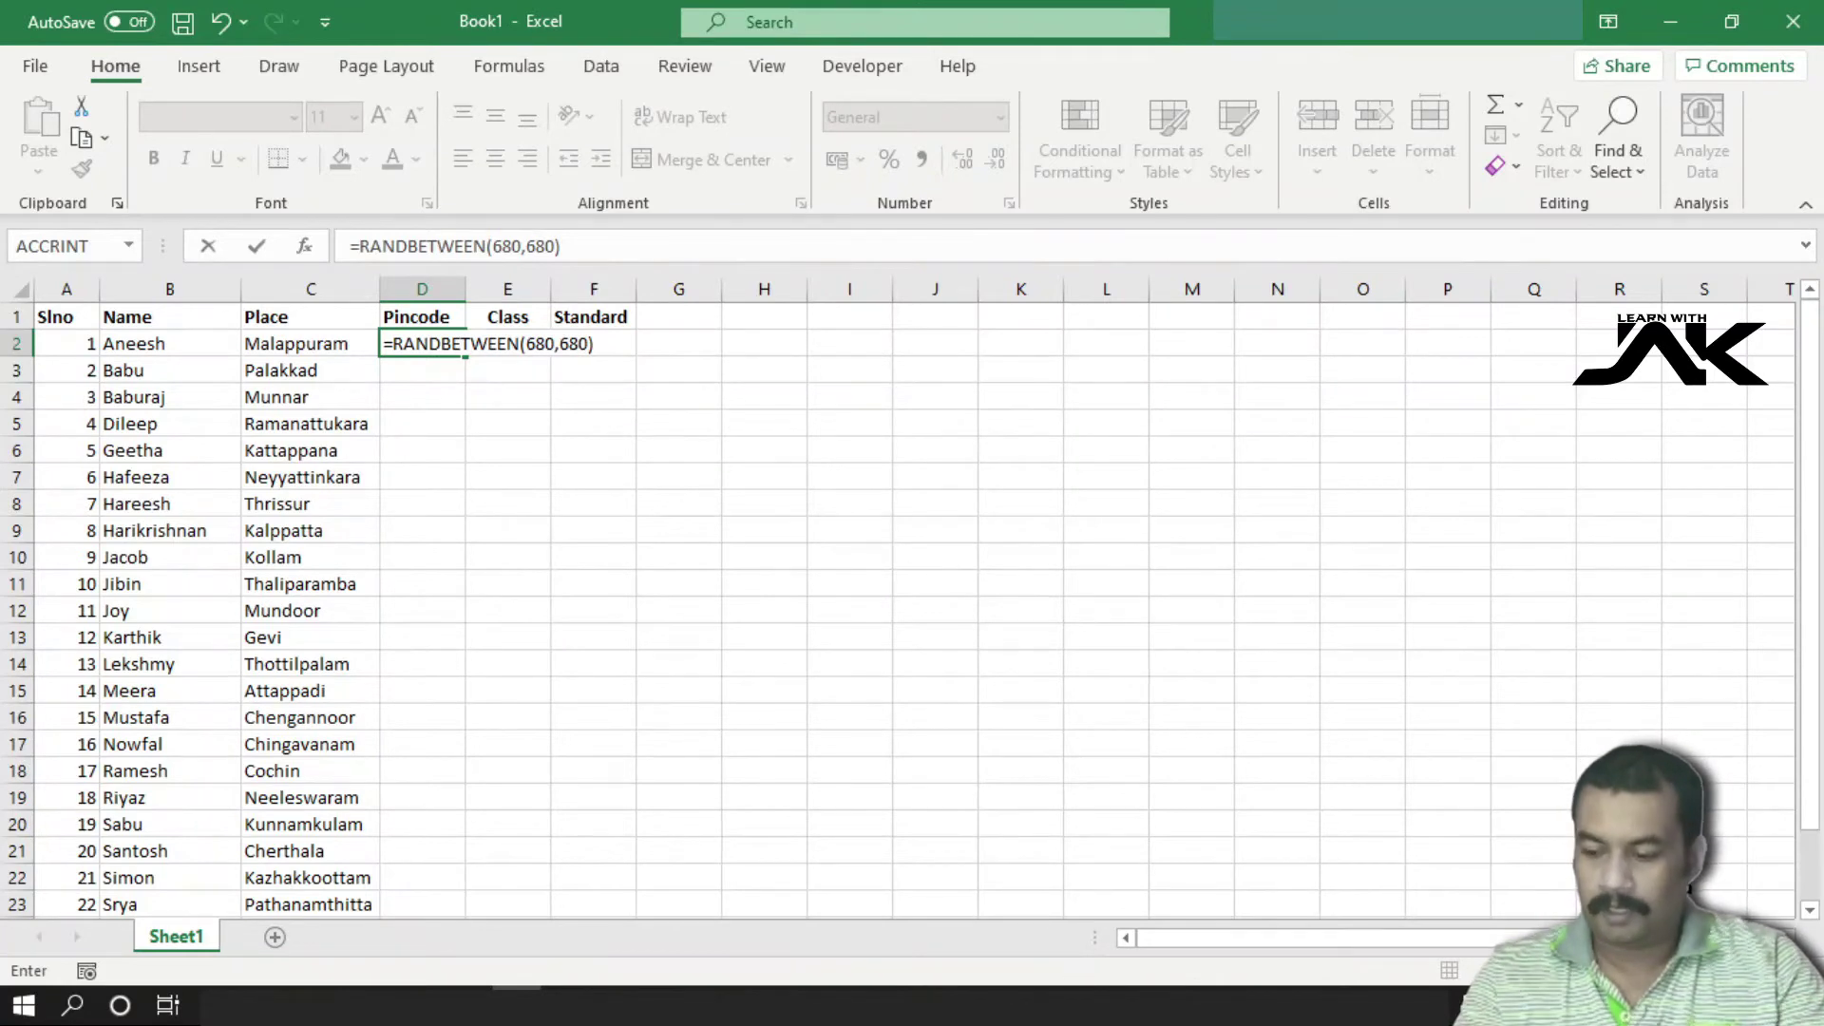
pyautogui.write('&')
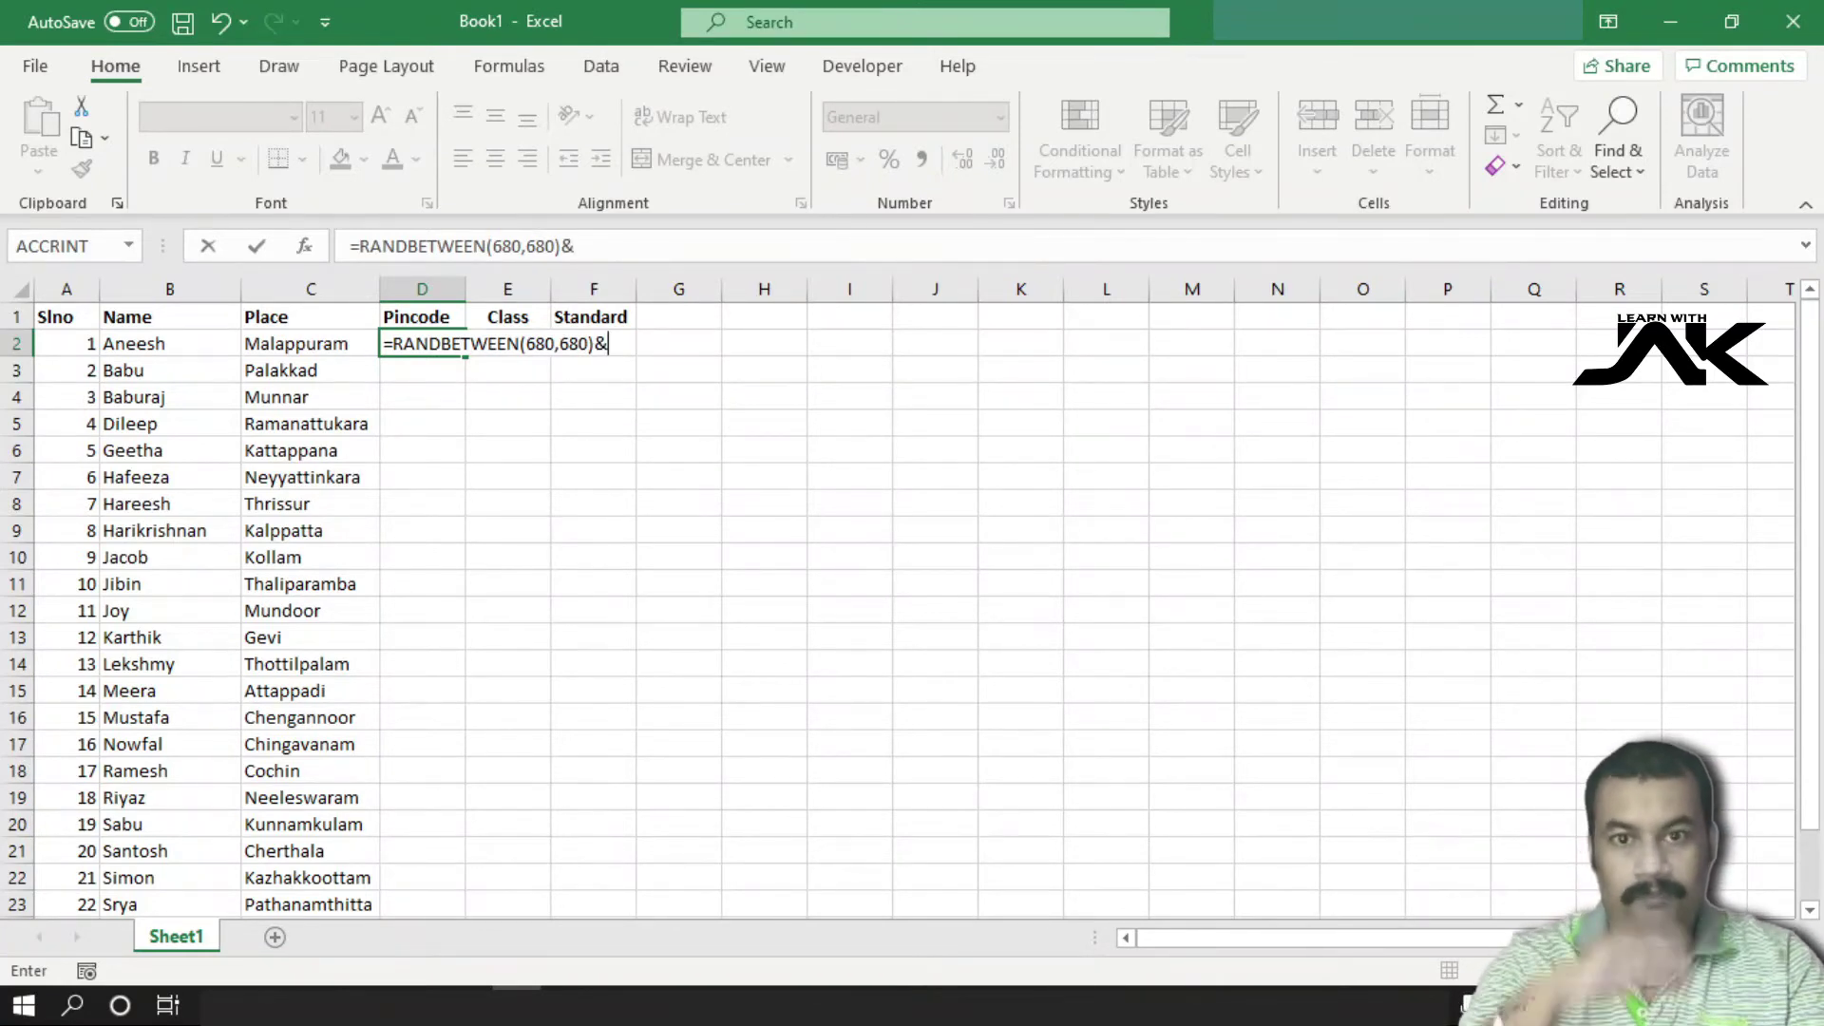
pyautogui.write('r')
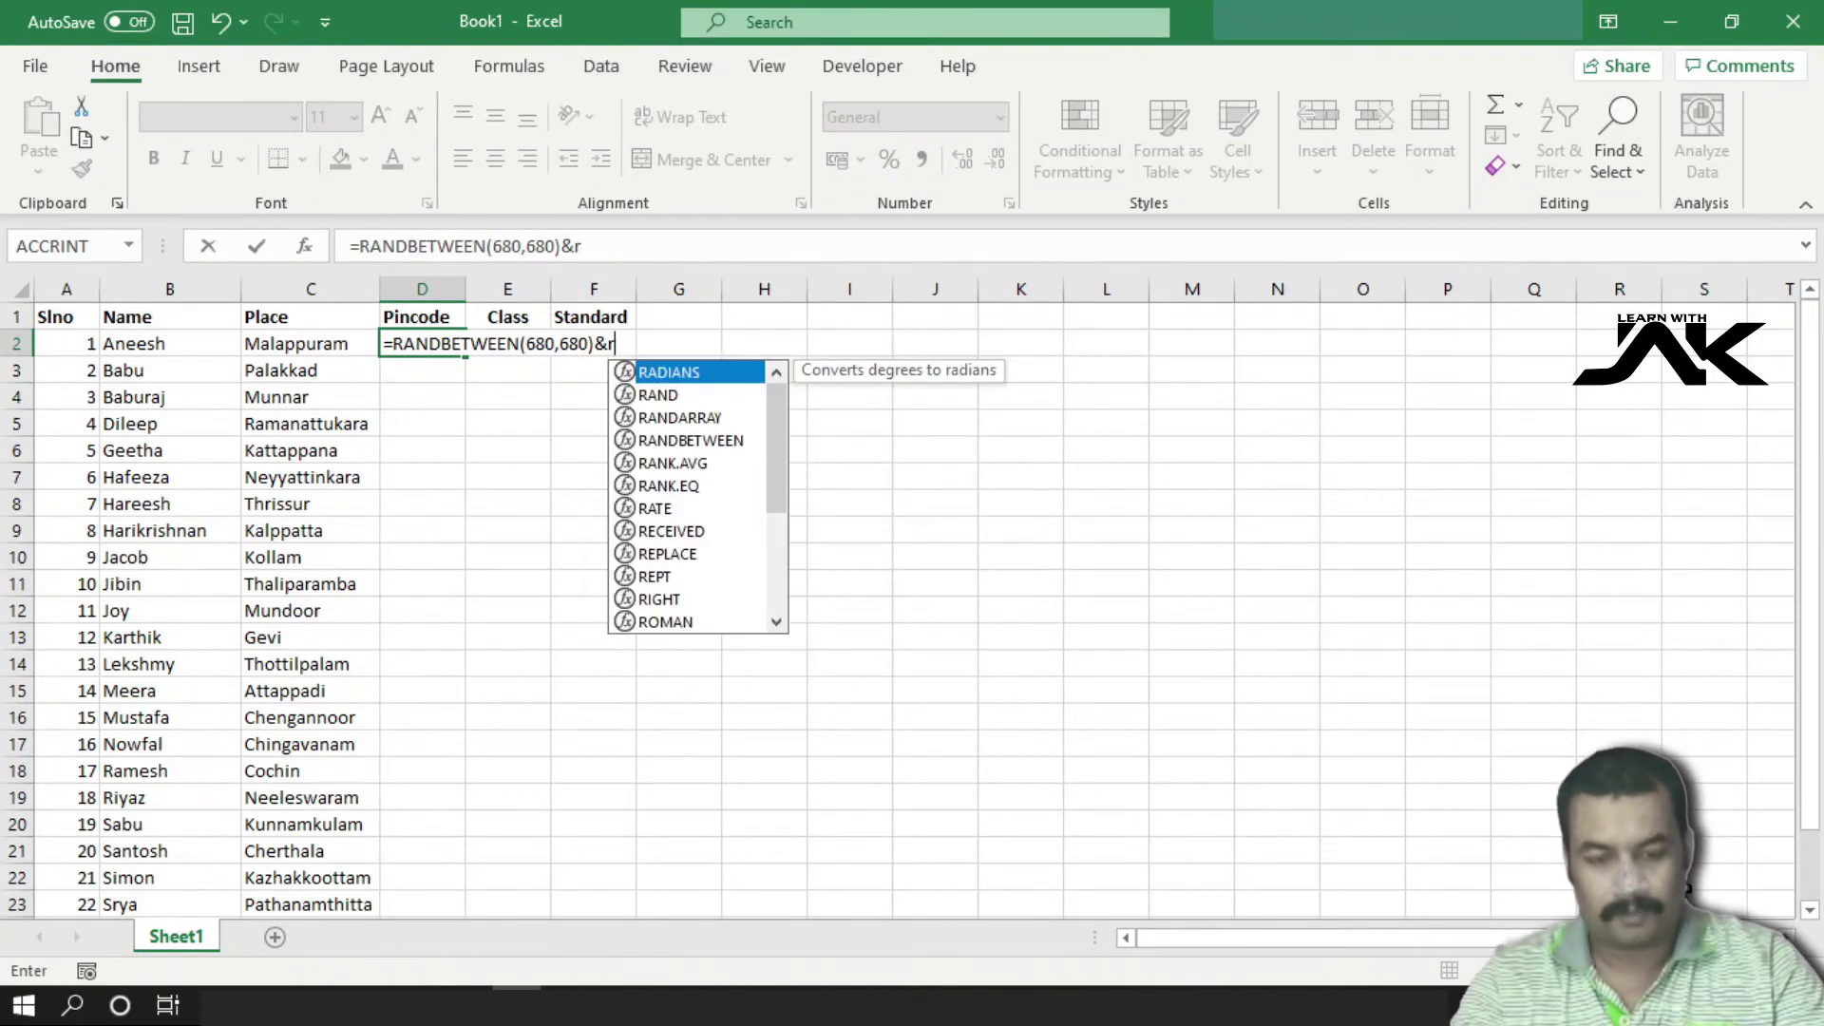
pyautogui.write('n')
pyautogui.press('BackSpace')
pyautogui.write('a')
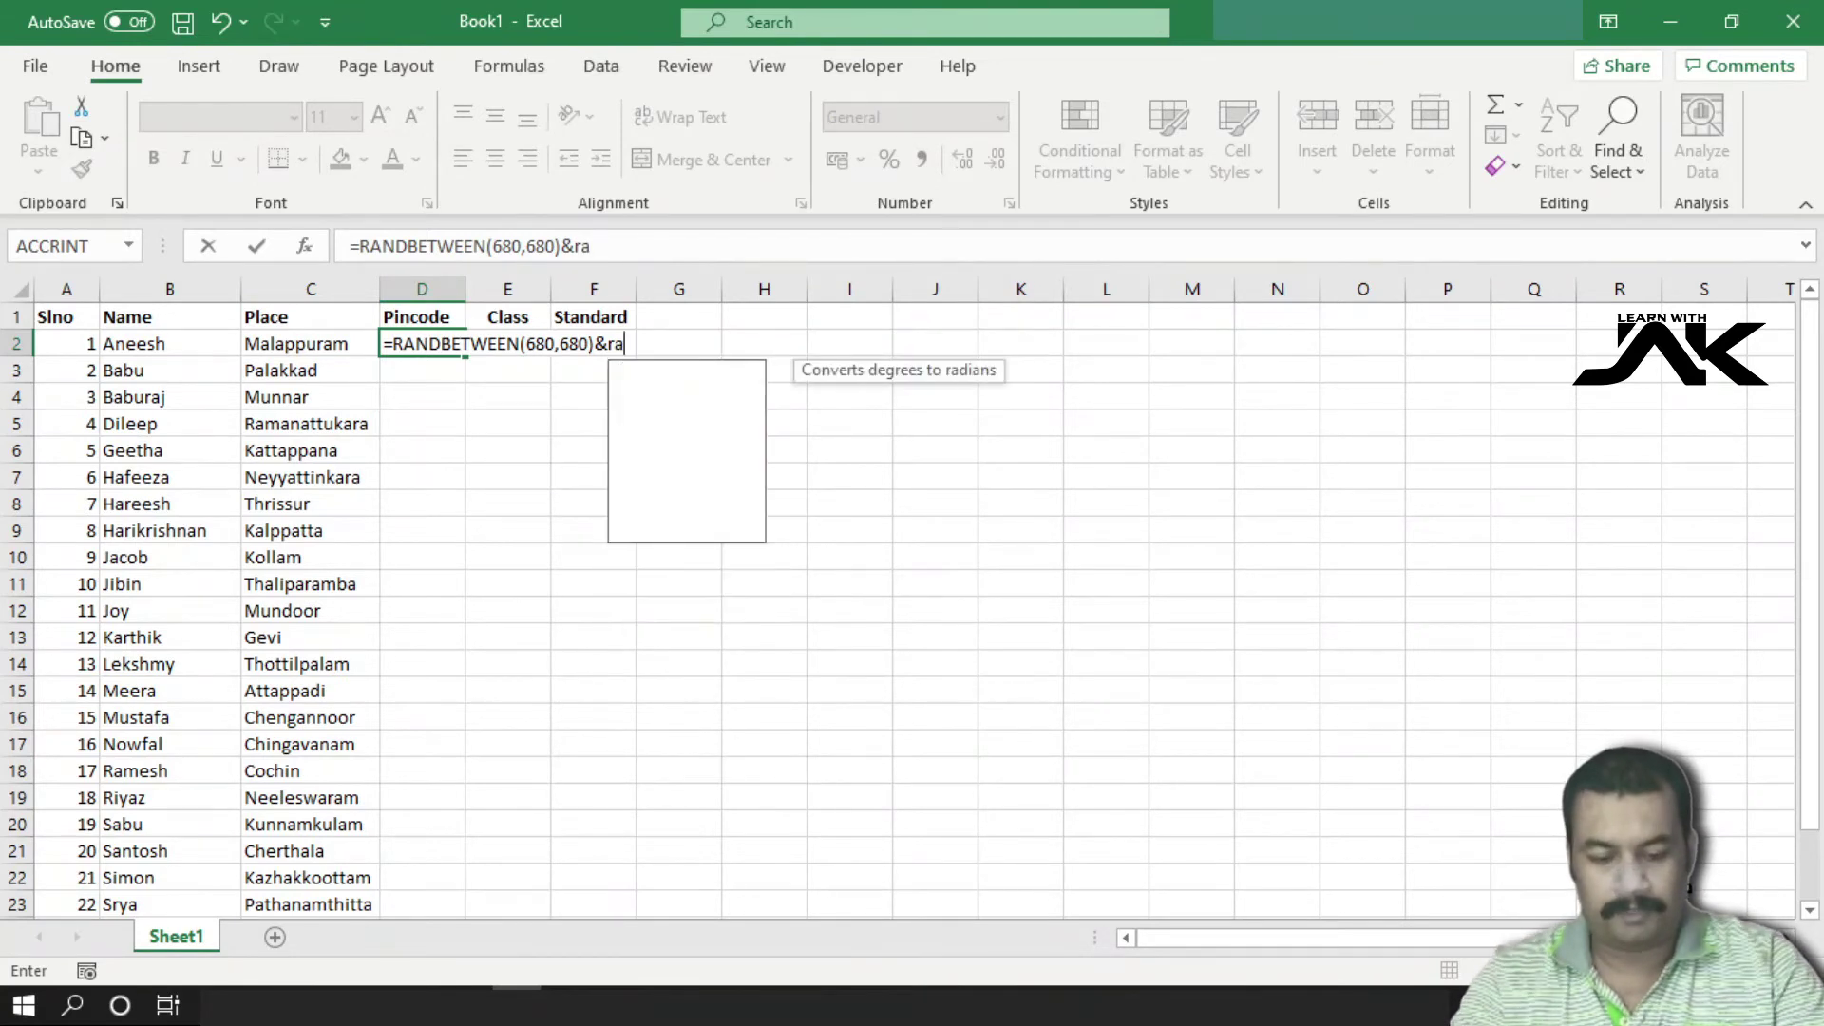
pyautogui.write('nd')
pyautogui.press('Down')
pyautogui.press('Down')
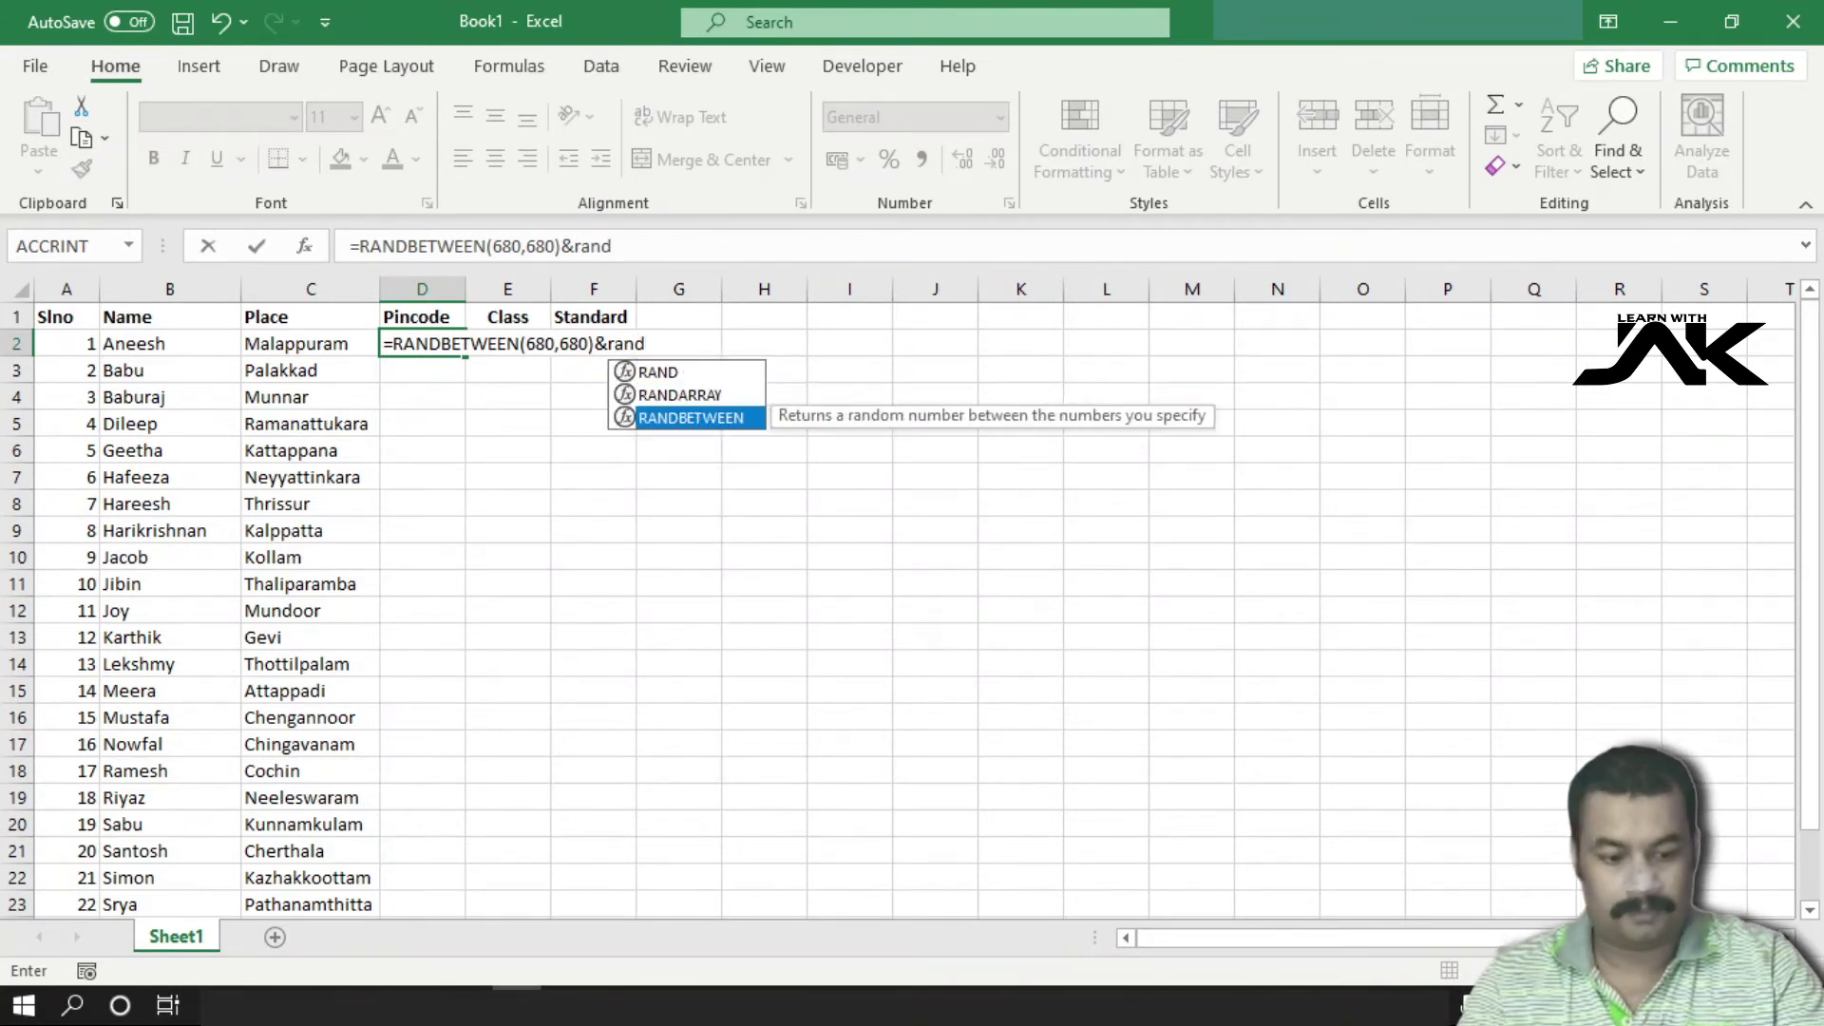
pyautogui.press('Tab')
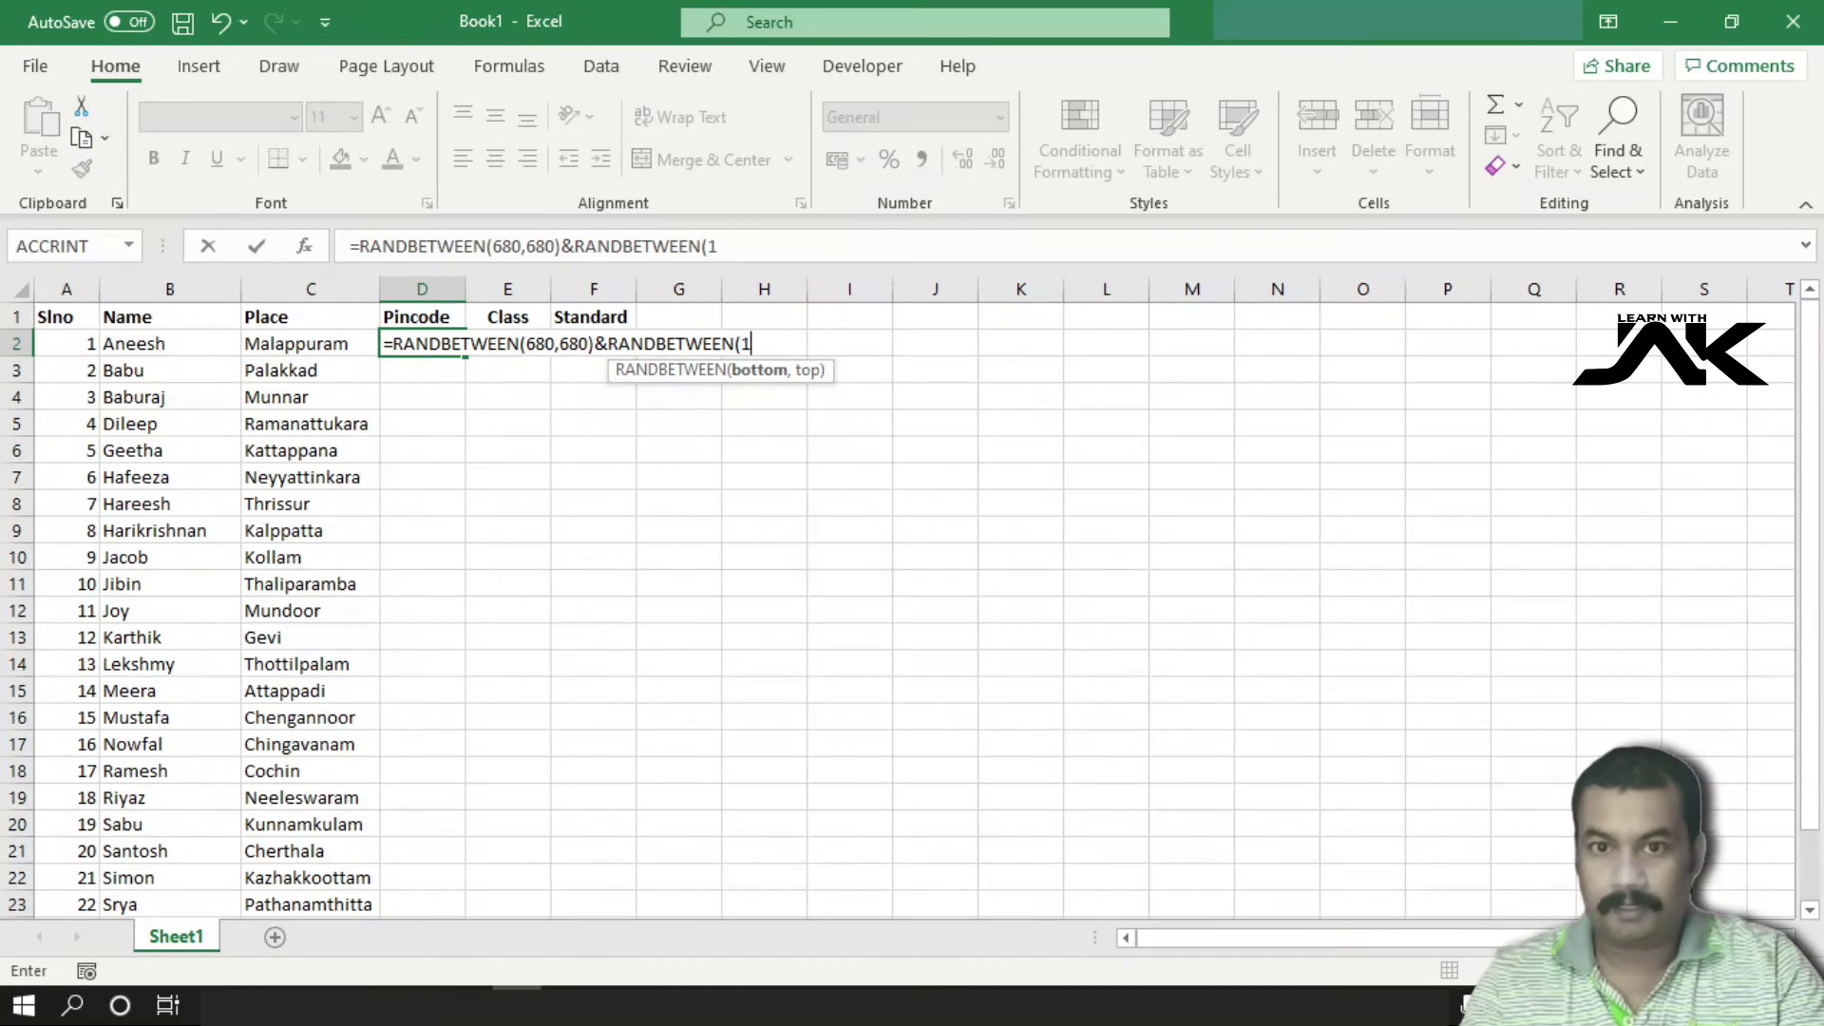
pyautogui.write('0 ,9')
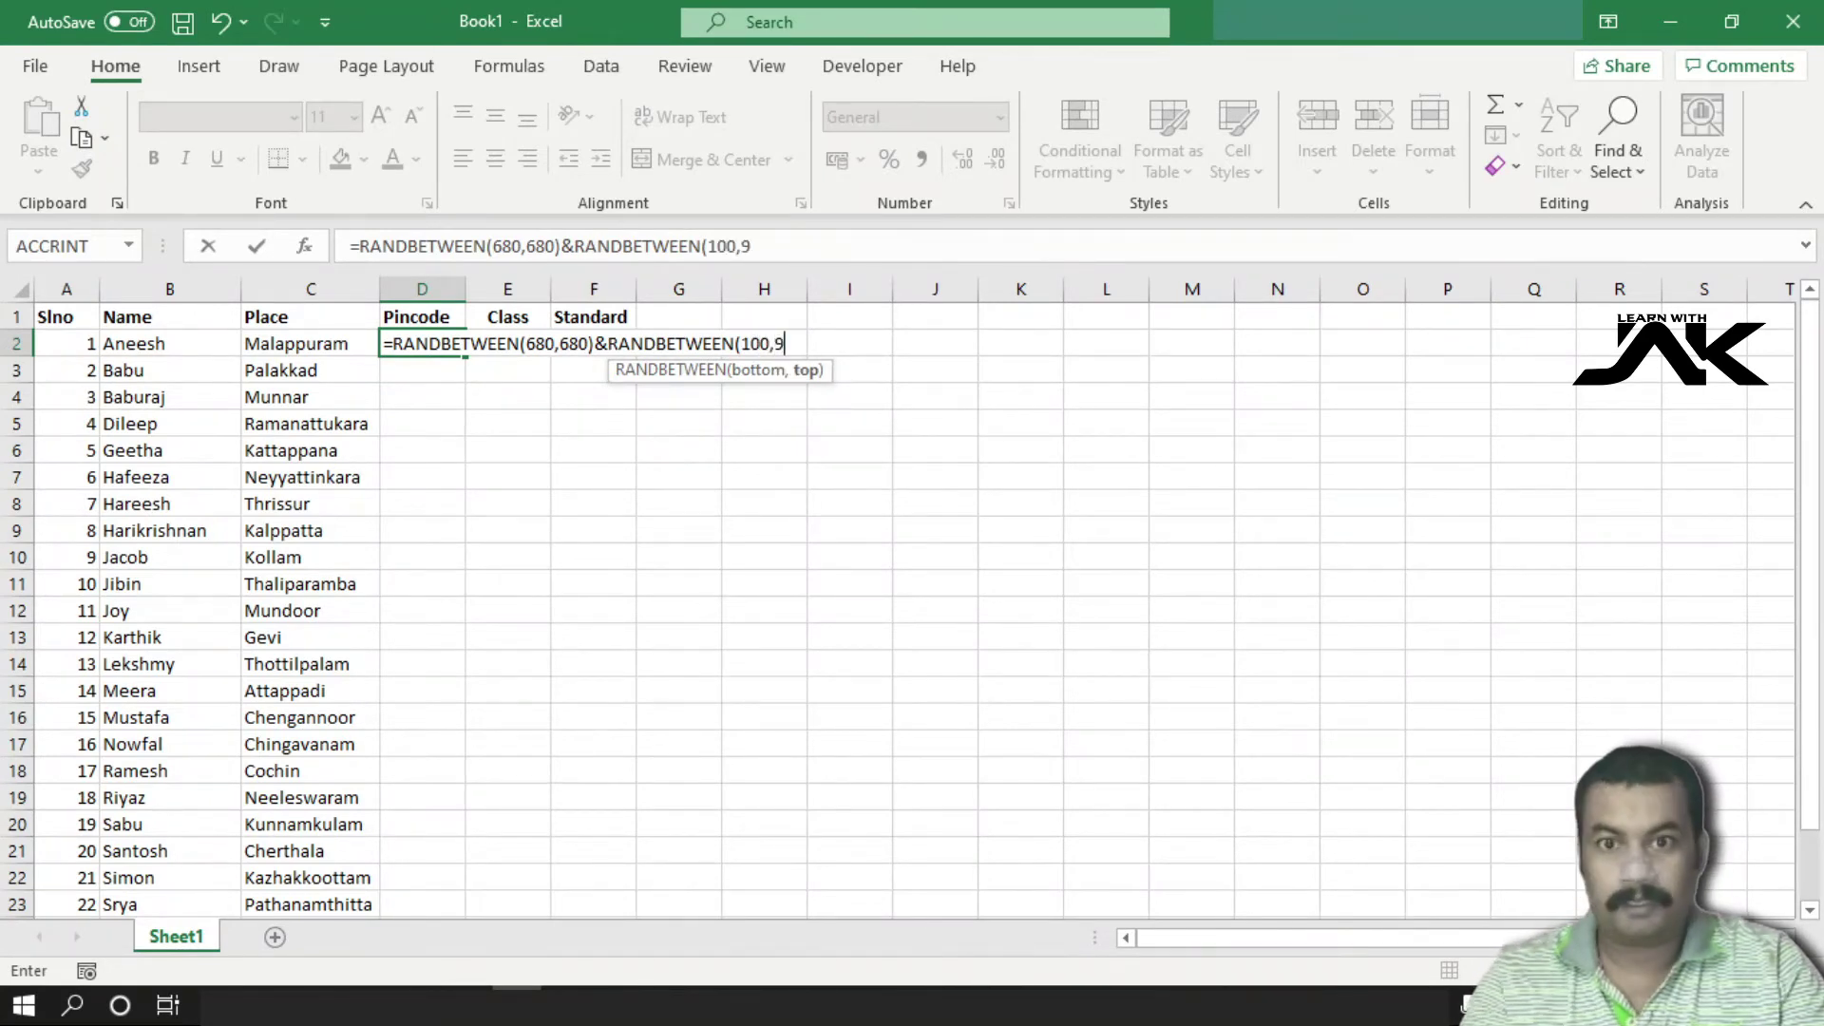
pyautogui.write('99')
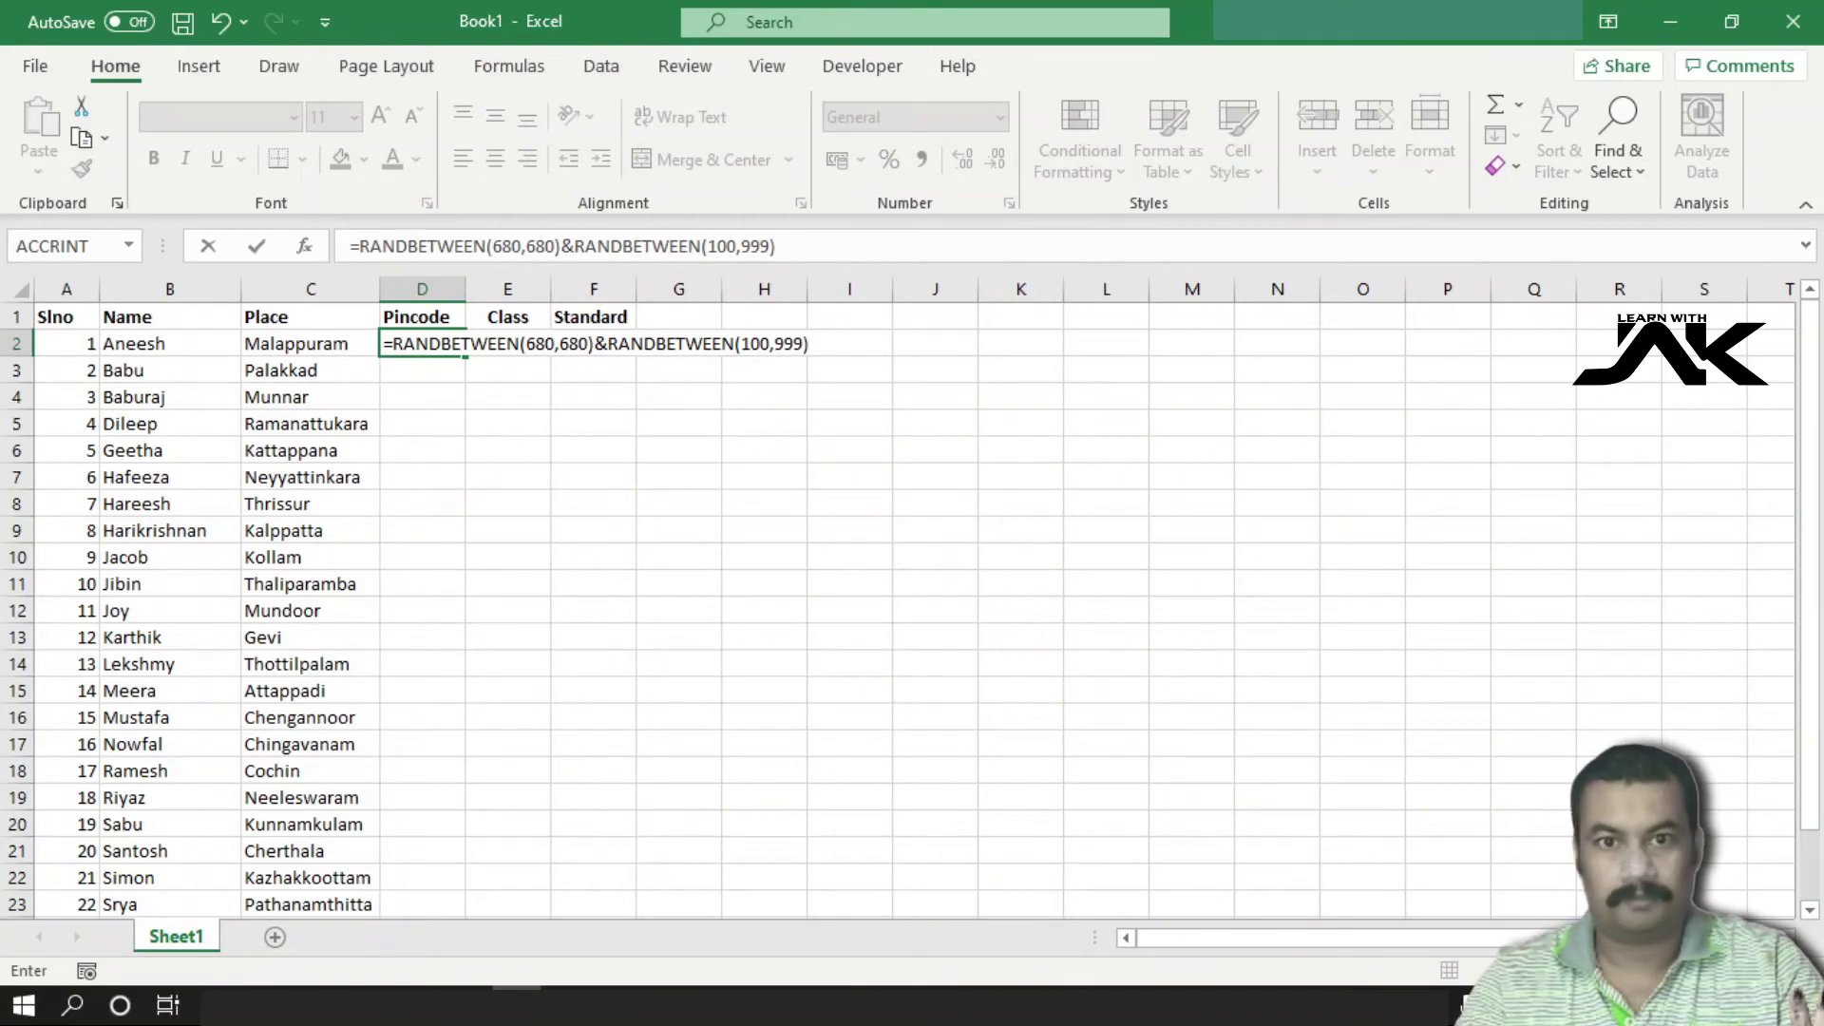
pyautogui.press('Return')
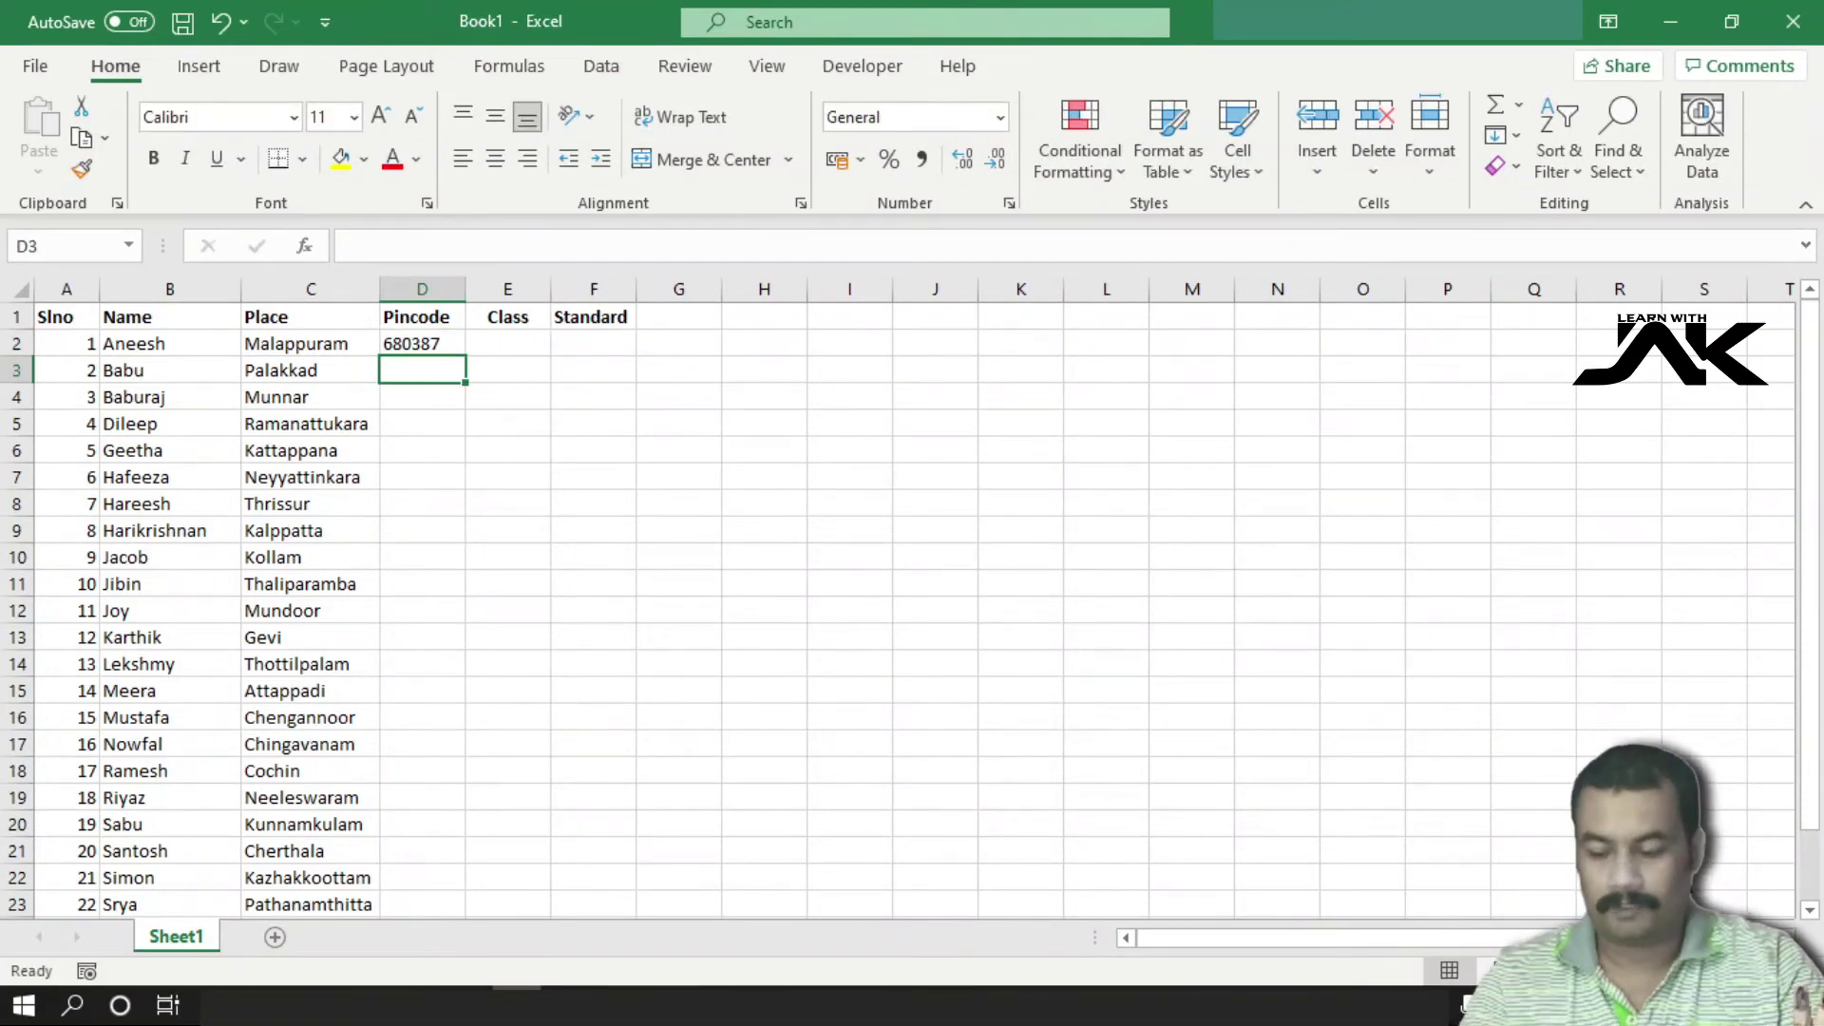
pyautogui.press('Up')
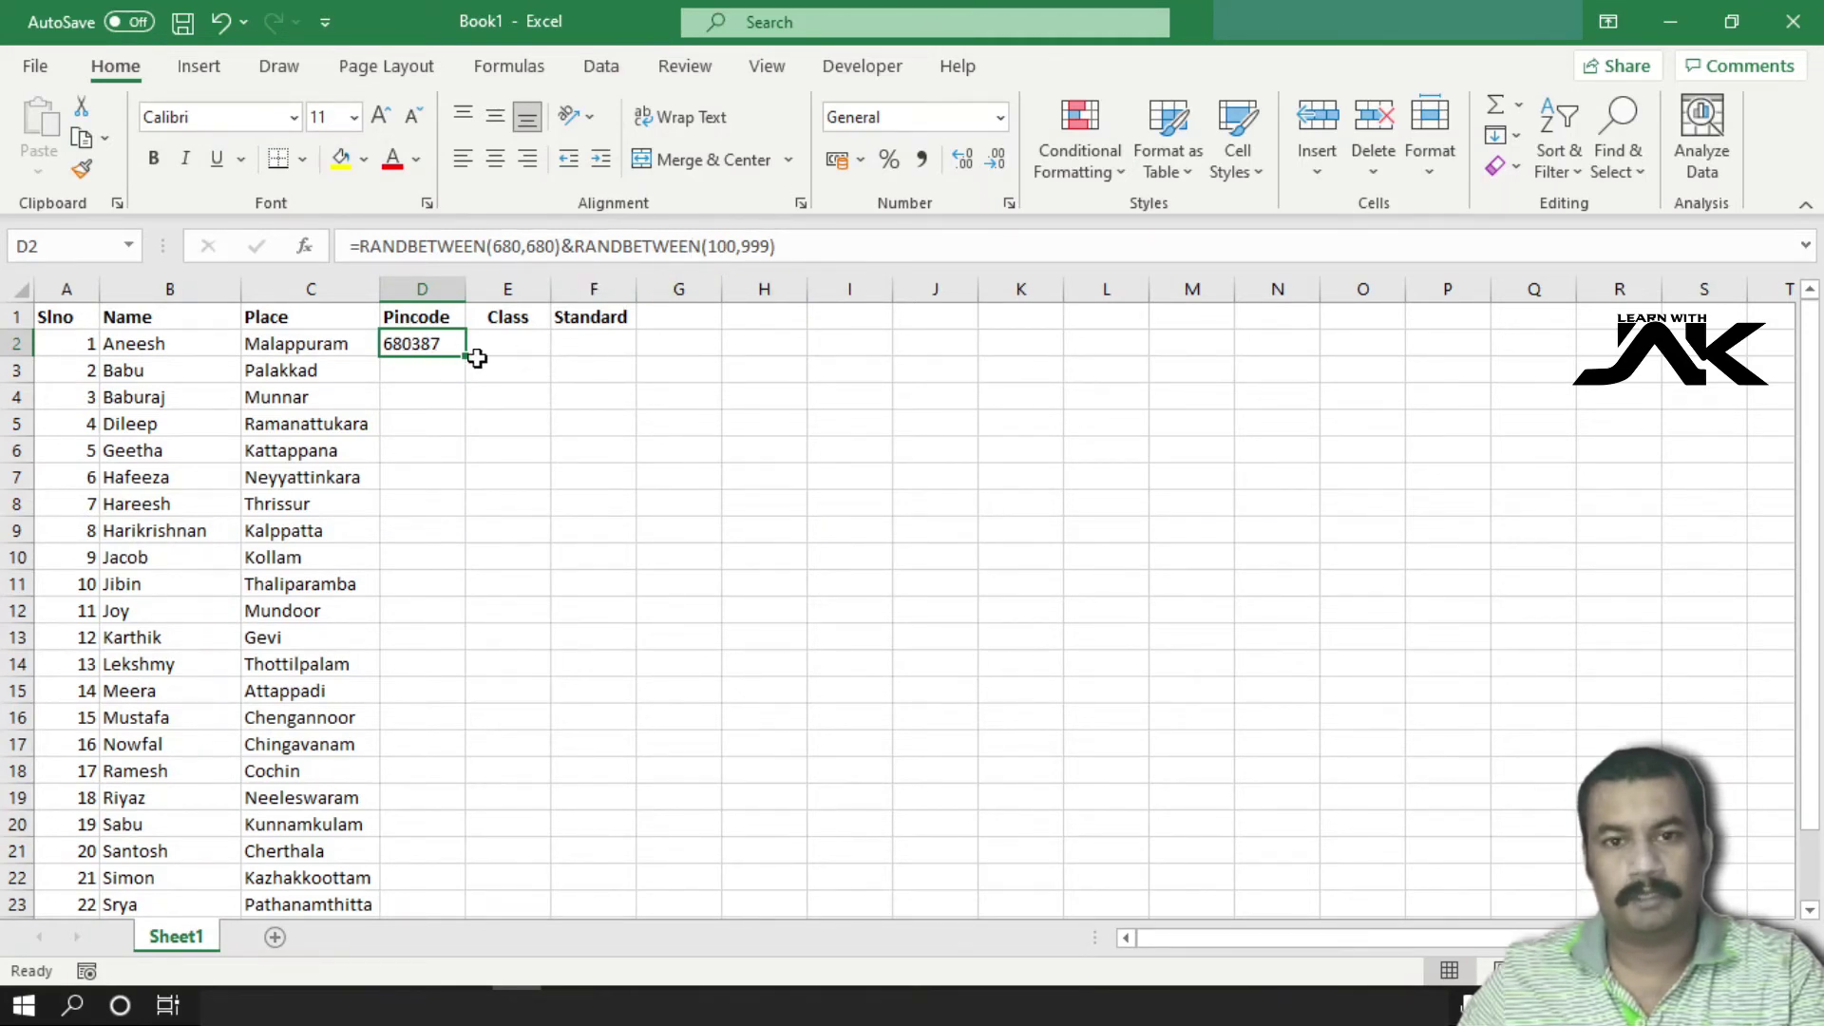
# Copy the pincode formula down to D25 and centre the pincodes
pyautogui.moveTo(467, 356); pyautogui.dragTo(466, 865)
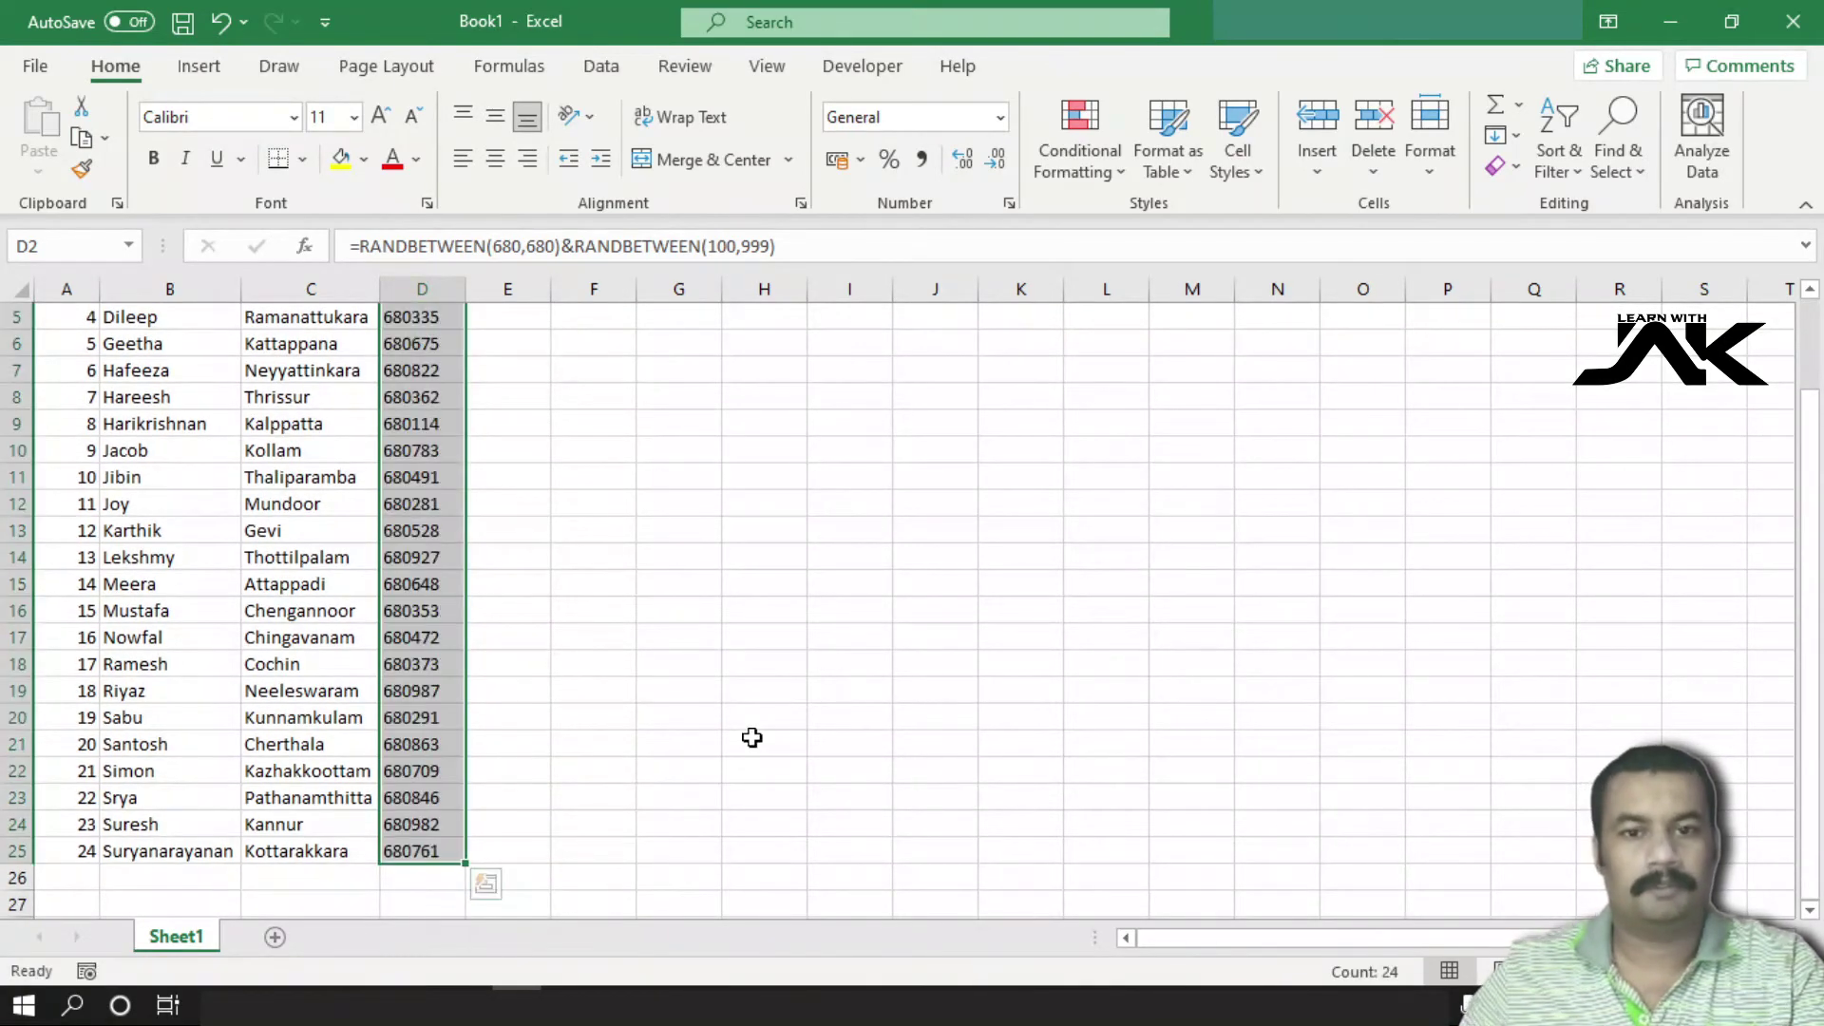
pyautogui.scroll(2, 606, 711)
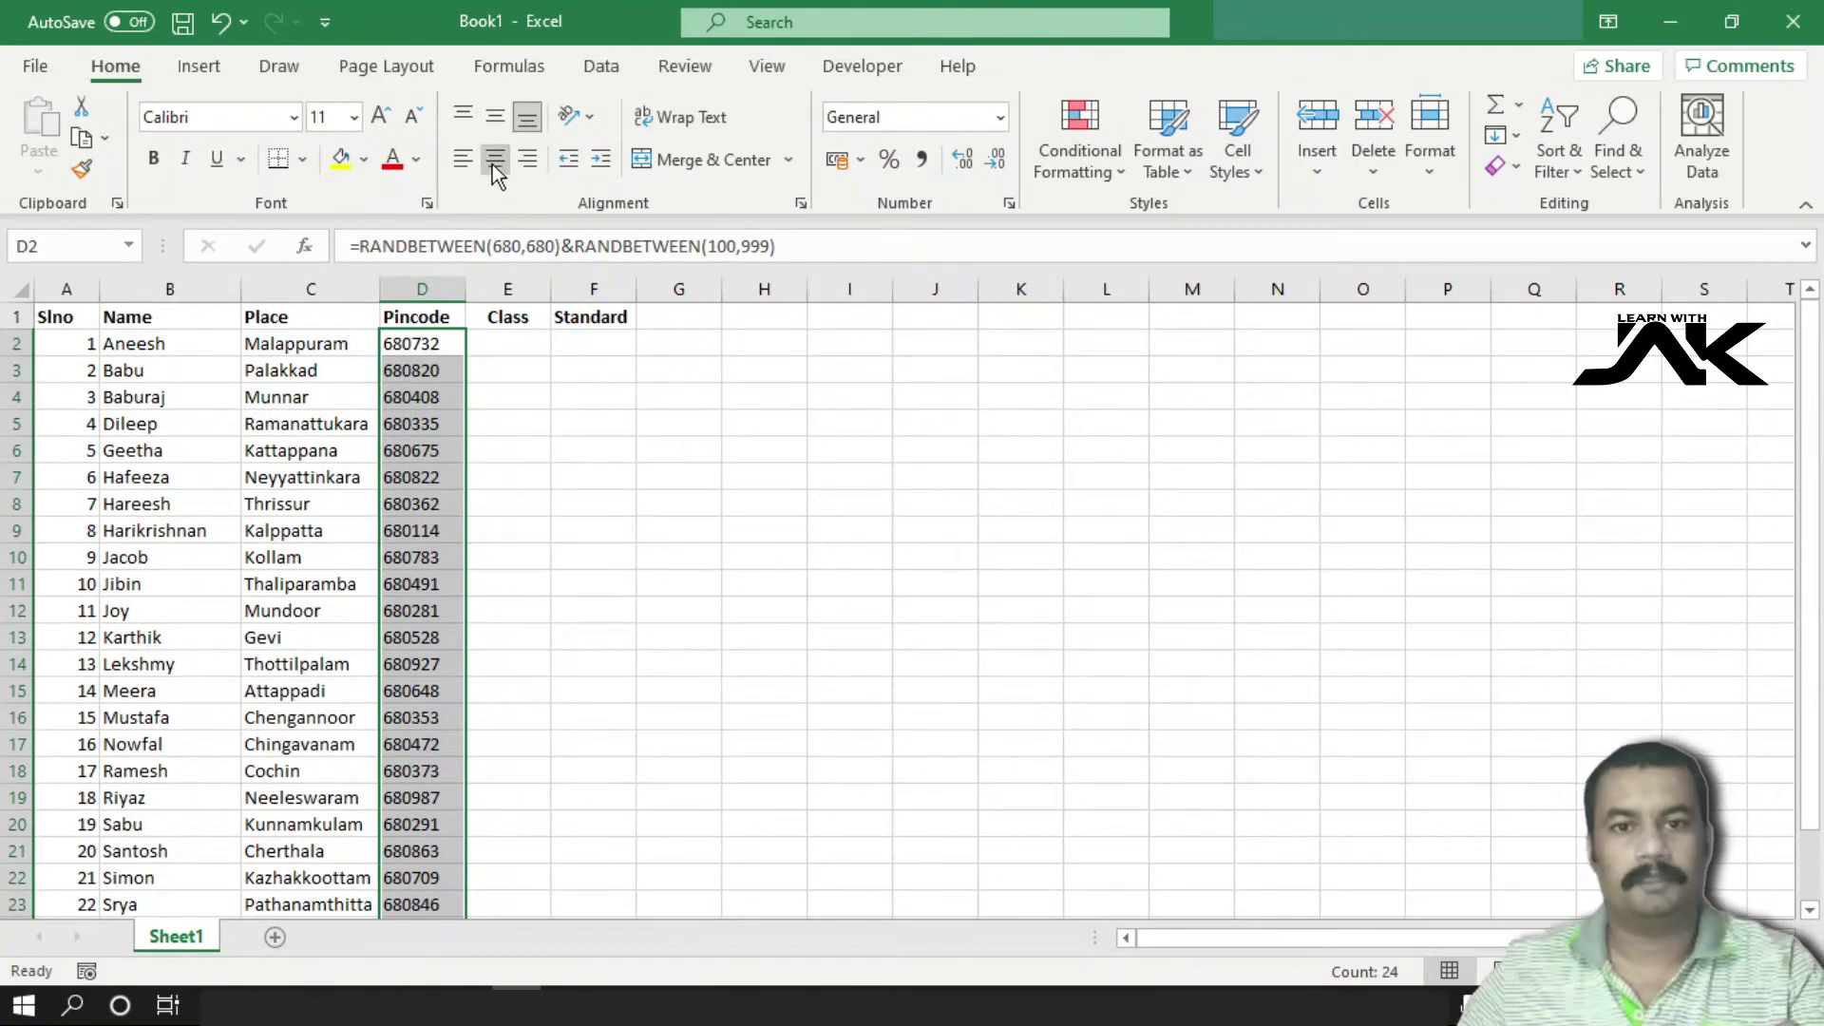
pyautogui.click(494, 160)
pyautogui.scroll(-3, 737, 757)
pyautogui.scroll(2, 737, 756)
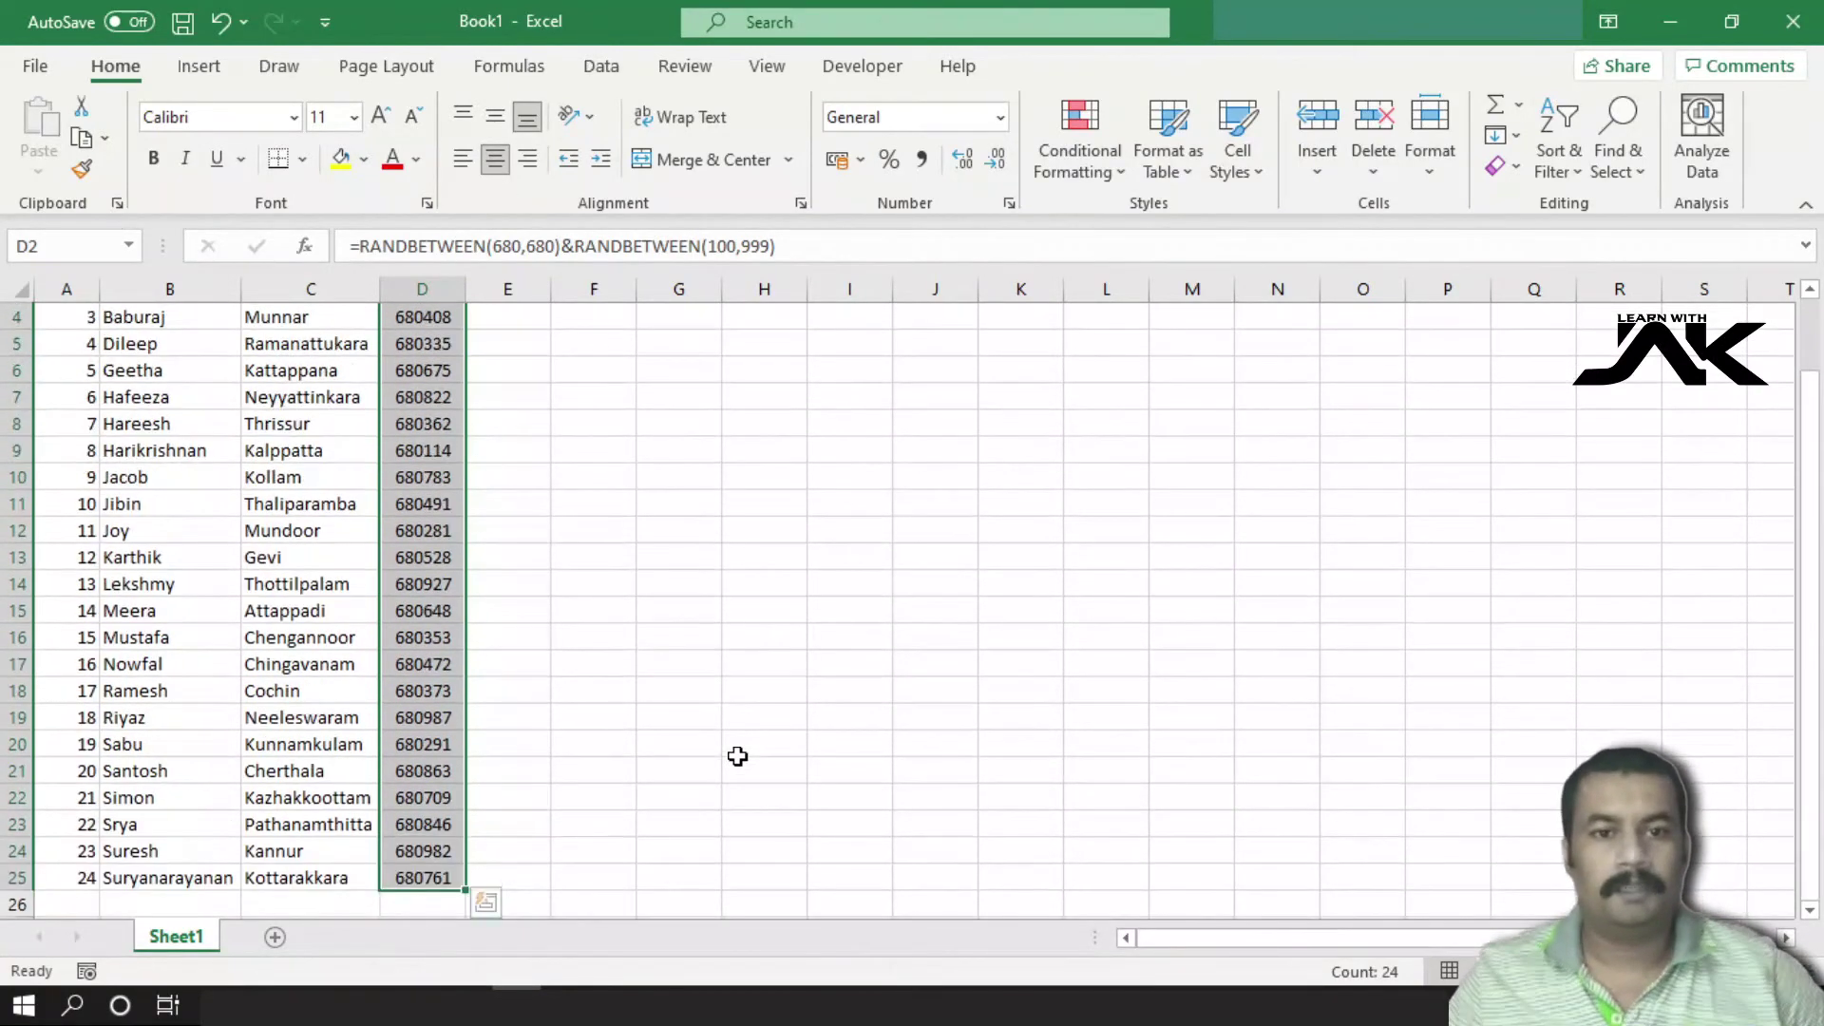
pyautogui.scroll(1, 737, 756)
pyautogui.click(424, 342)
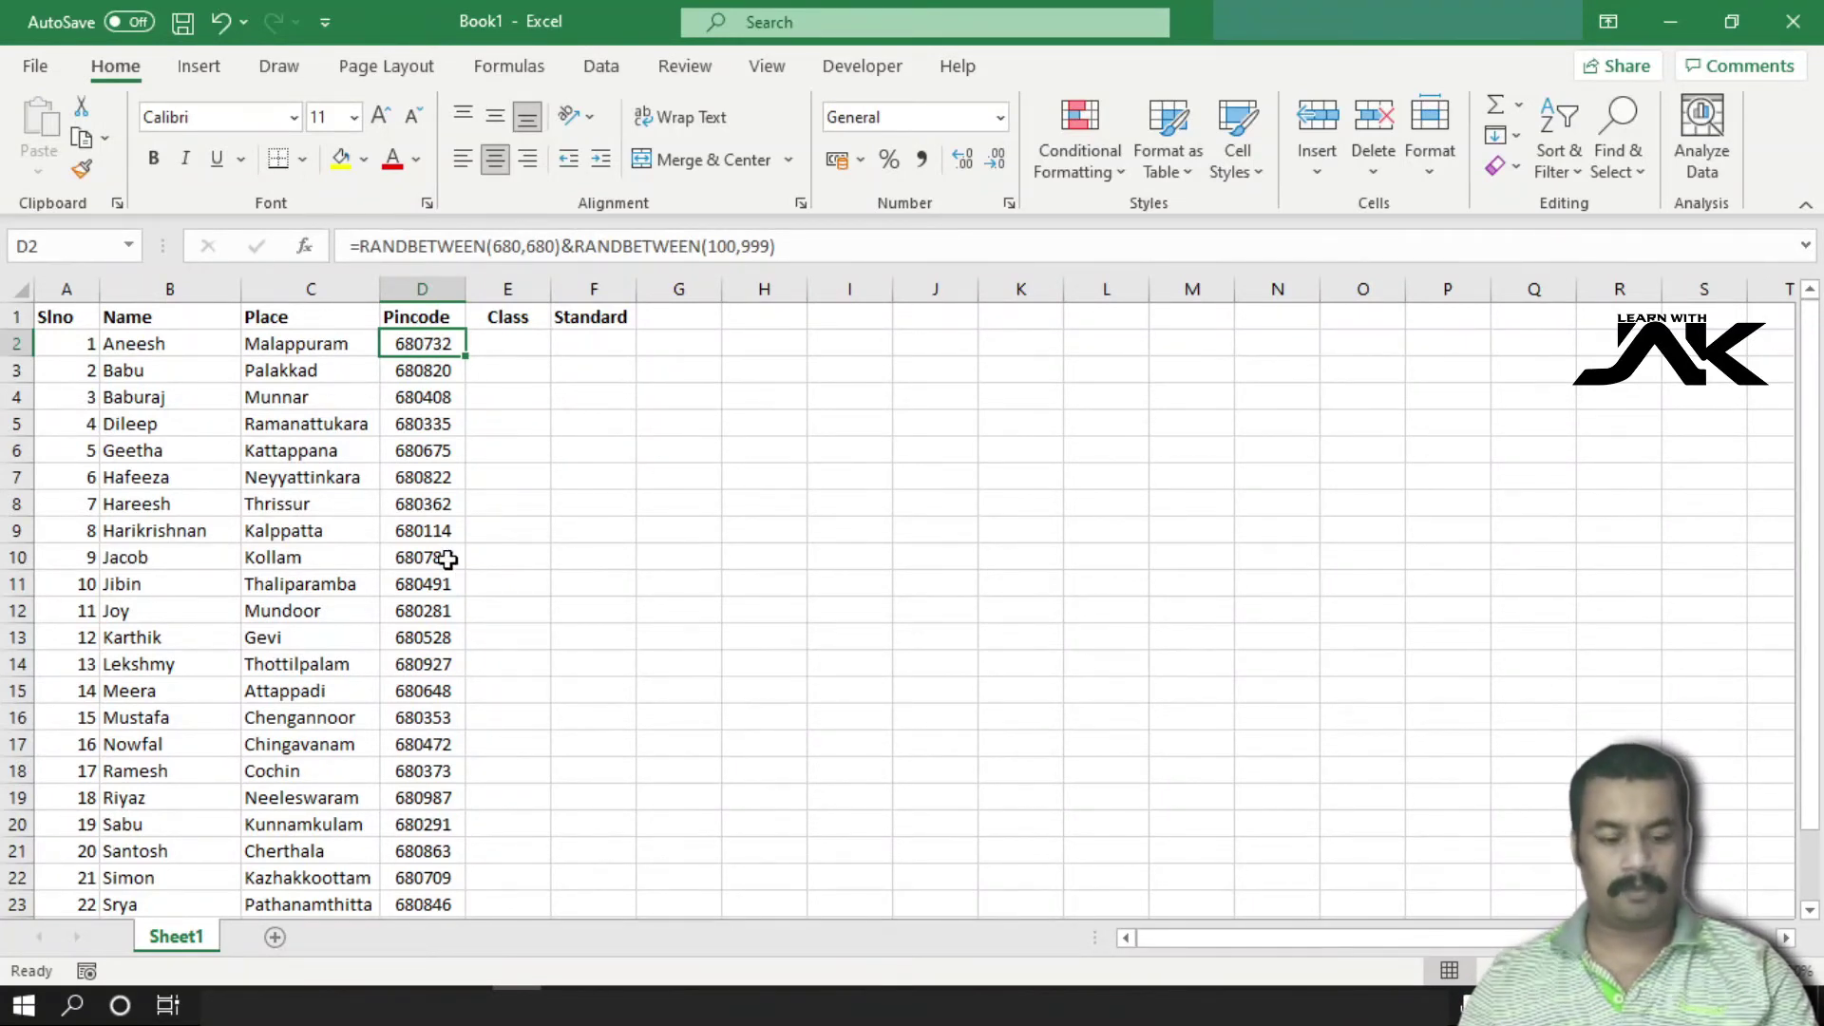
# Select all 24 pincodes in D2:D25
pyautogui.scroll(-1, 568, 823)
pyautogui.scroll(-3, 568, 823)
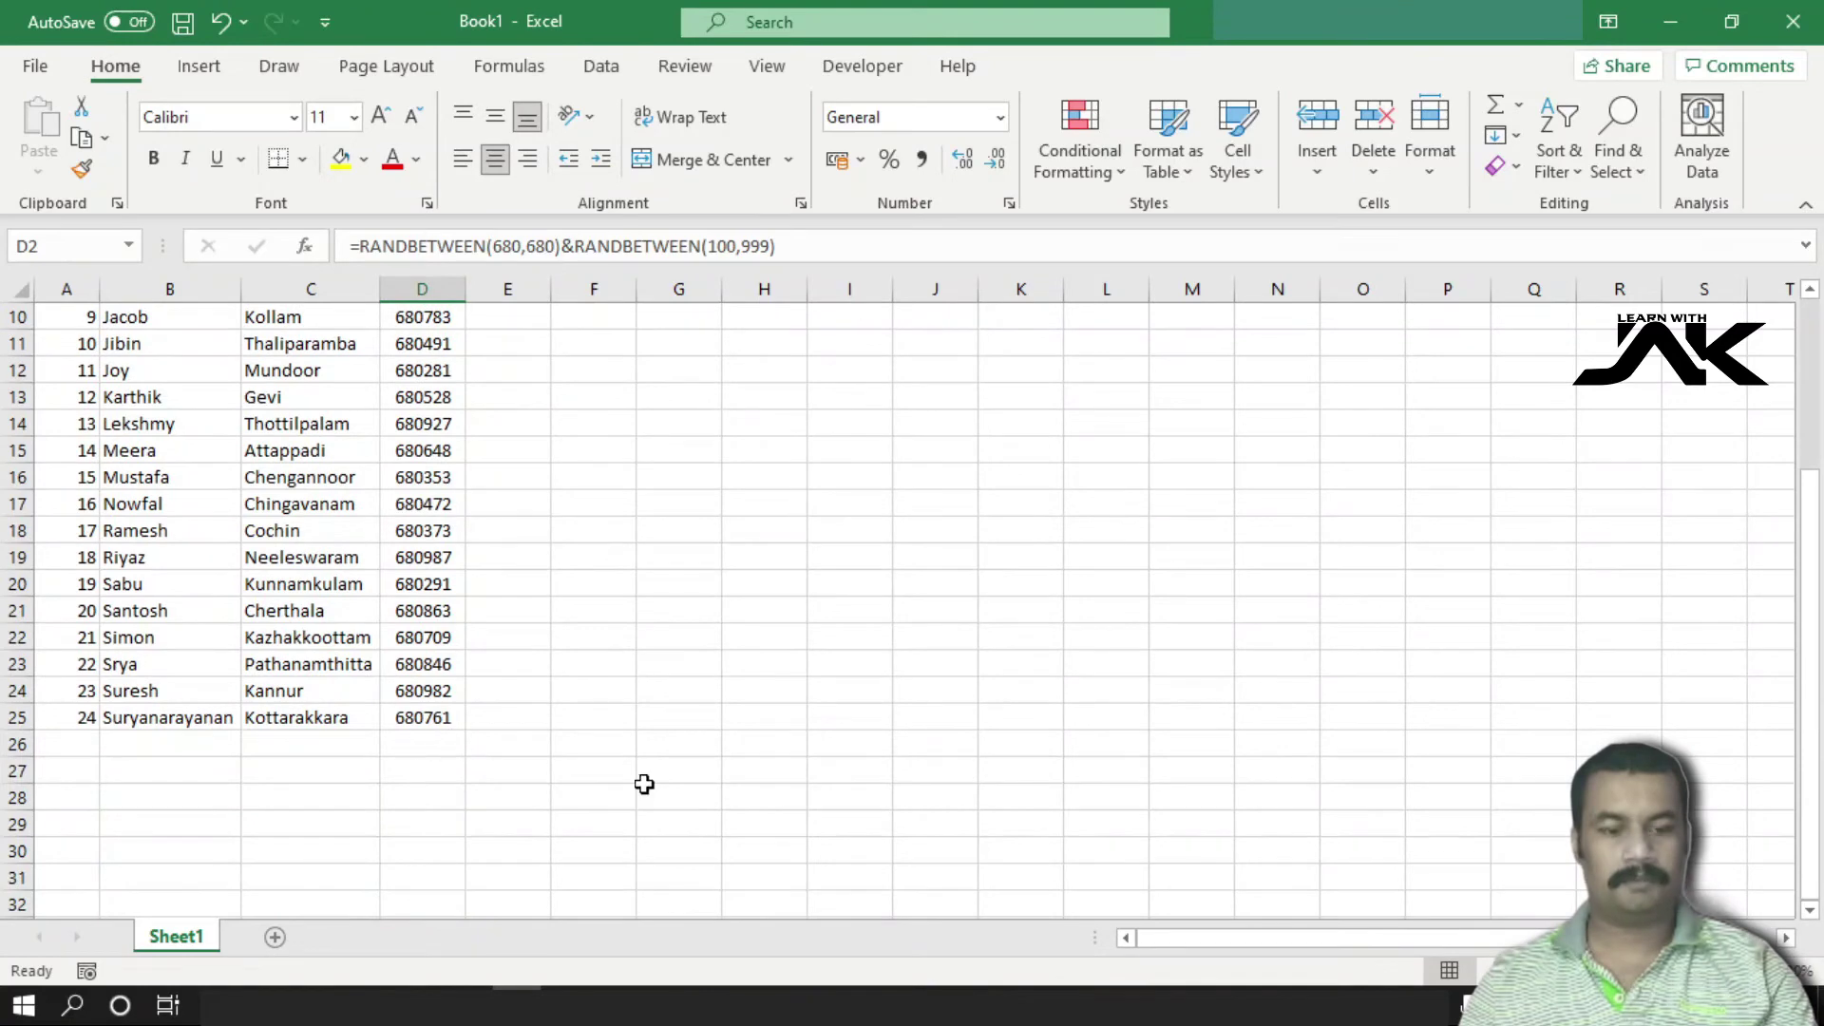
pyautogui.scroll(3, 643, 819)
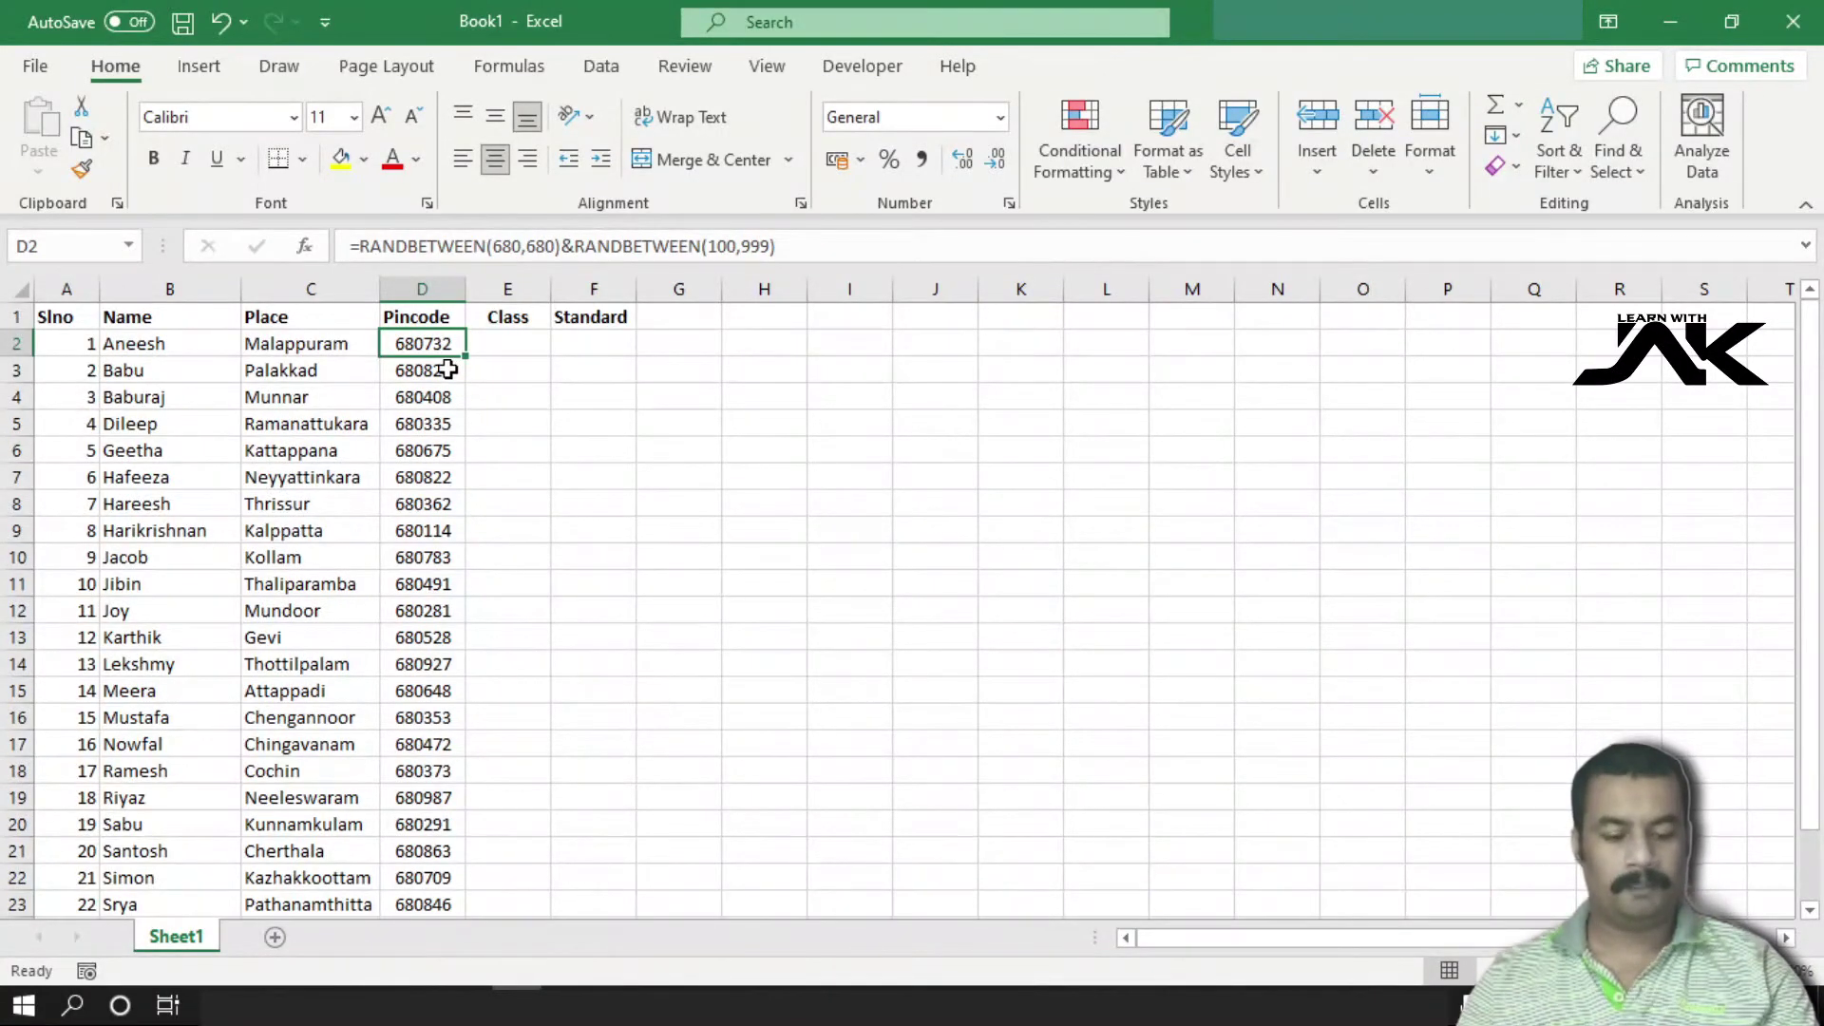
pyautogui.moveTo(430, 354); pyautogui.dragTo(437, 862)
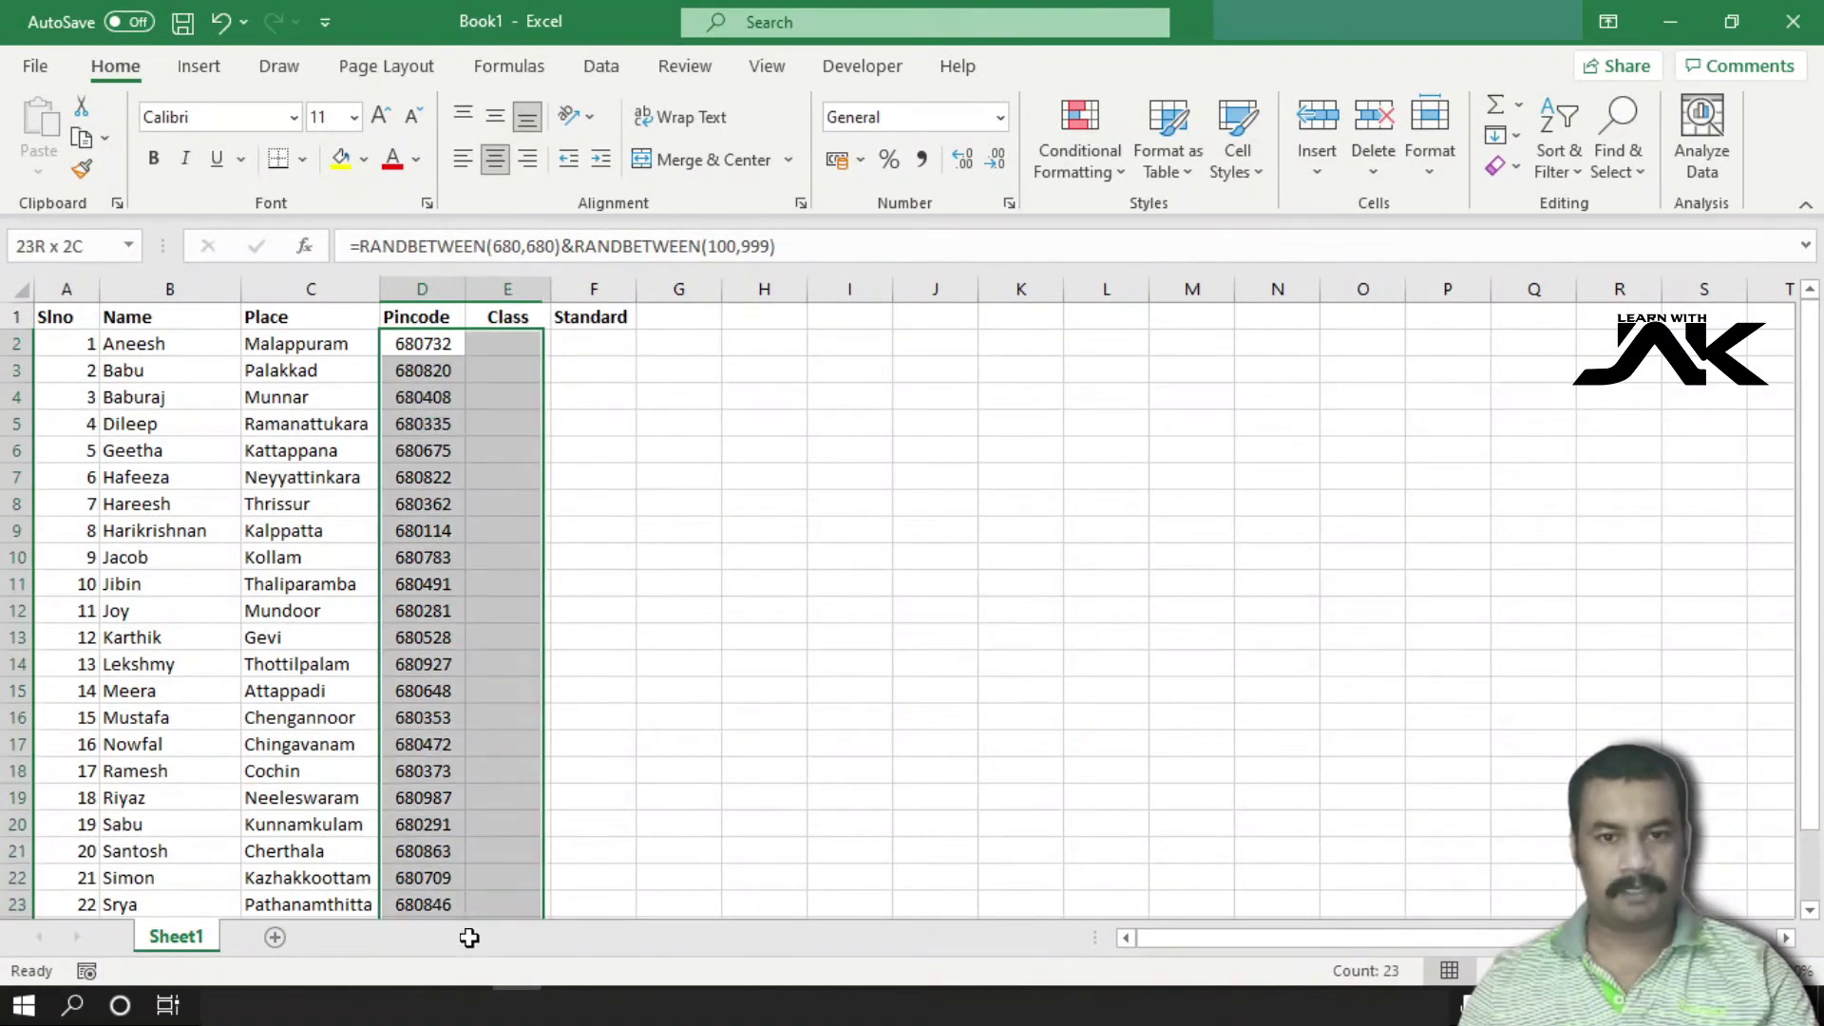
pyautogui.scroll(1, 430, 665)
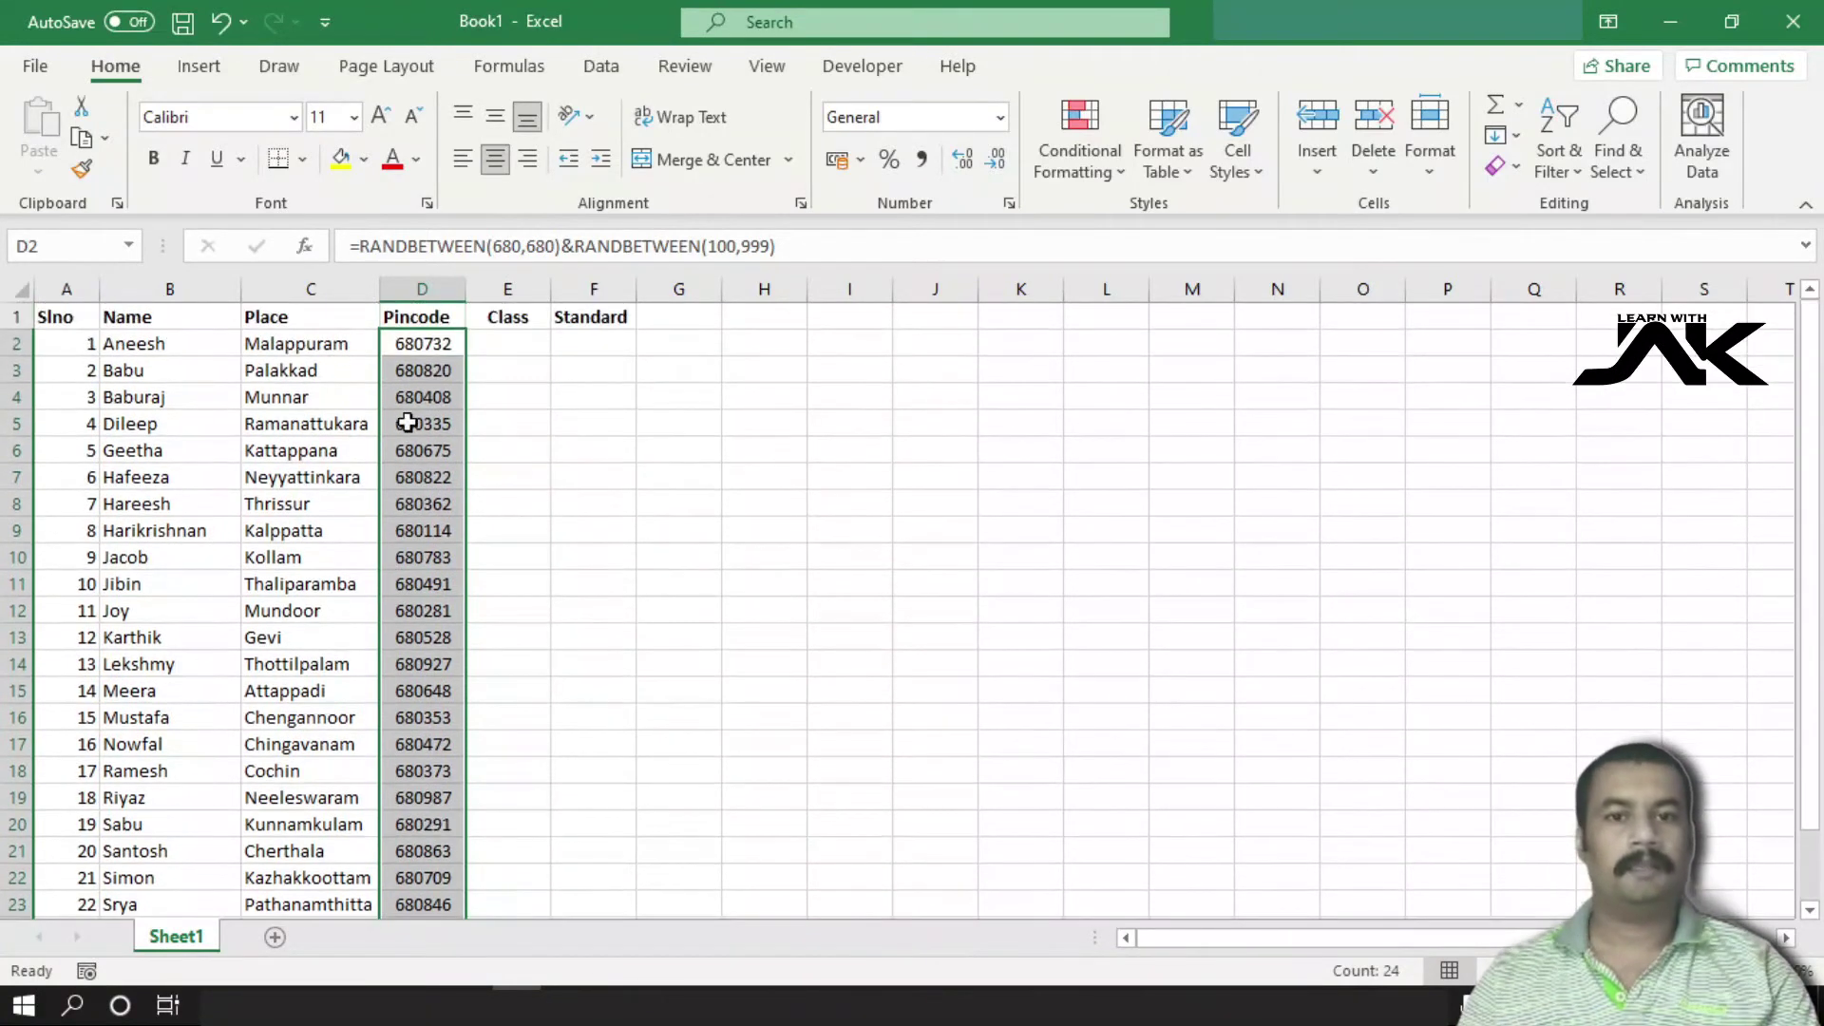
pyautogui.click(424, 344)
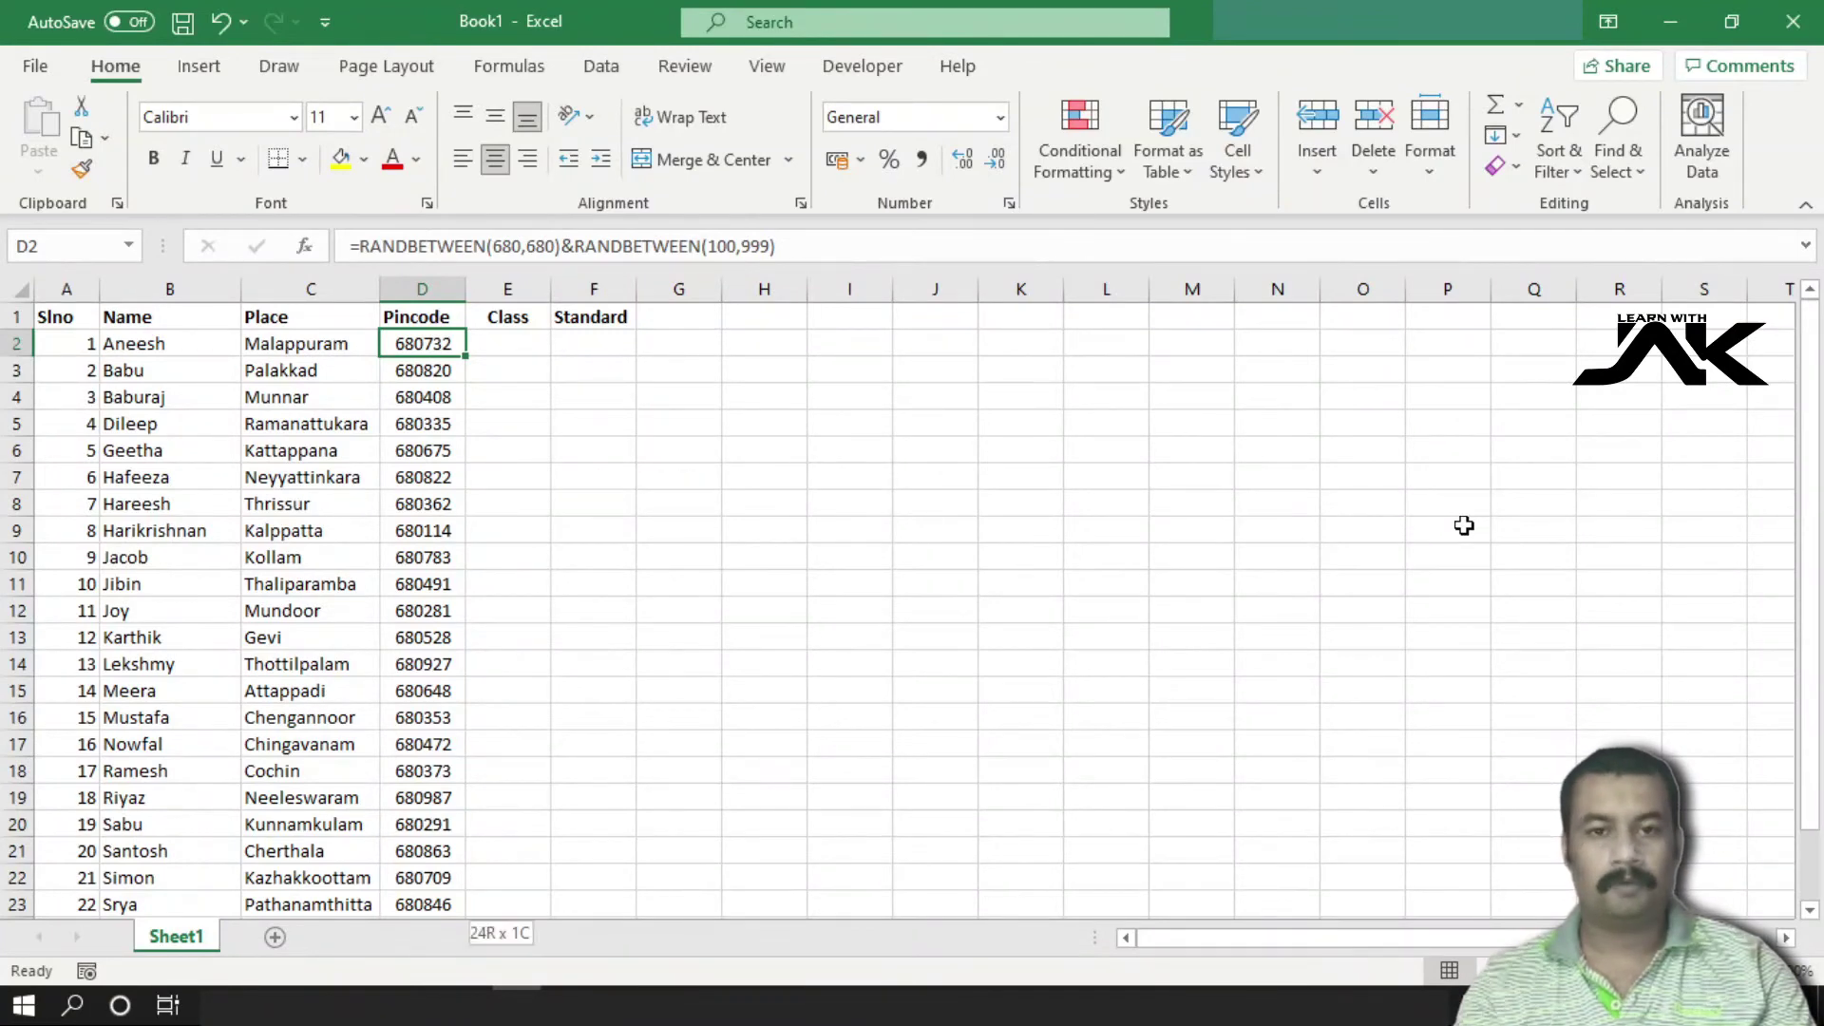
pyautogui.hotkey('ctrl', 'shift', 'Down')
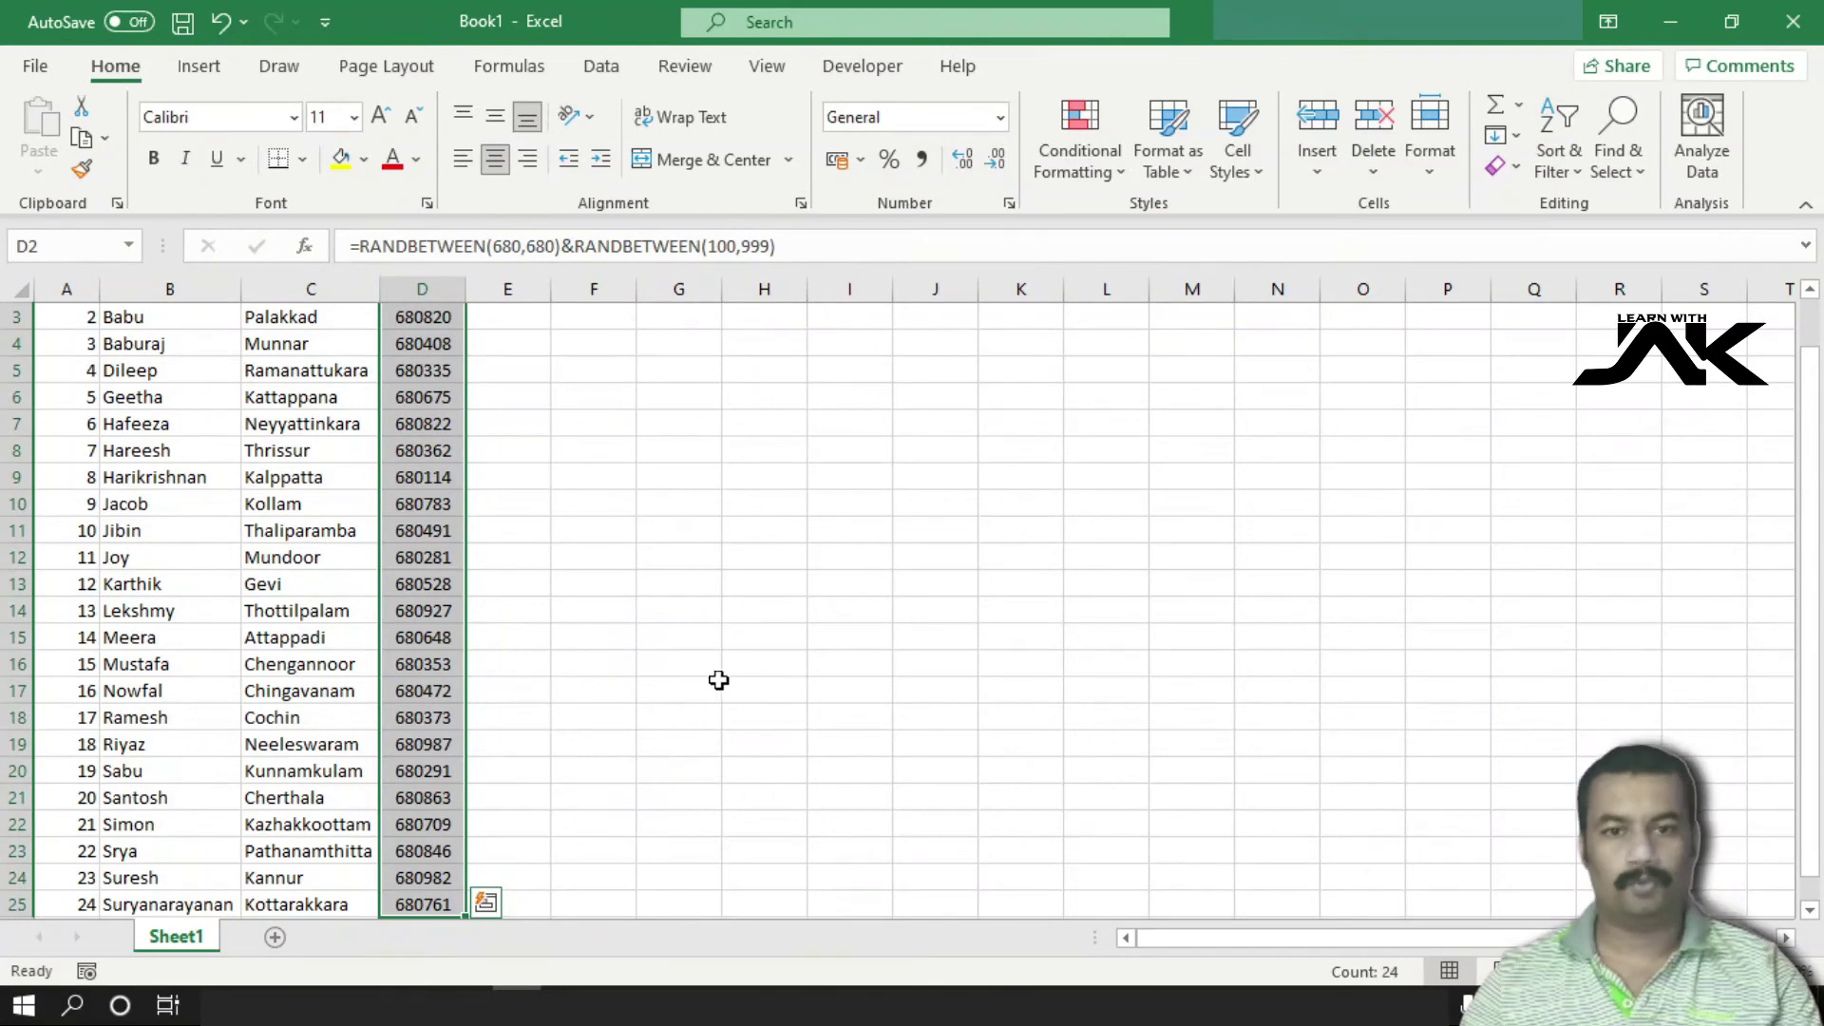
pyautogui.scroll(1, 708, 705)
pyautogui.scroll(-2, 708, 705)
pyautogui.scroll(-1, 627, 663)
pyautogui.scroll(2, 551, 580)
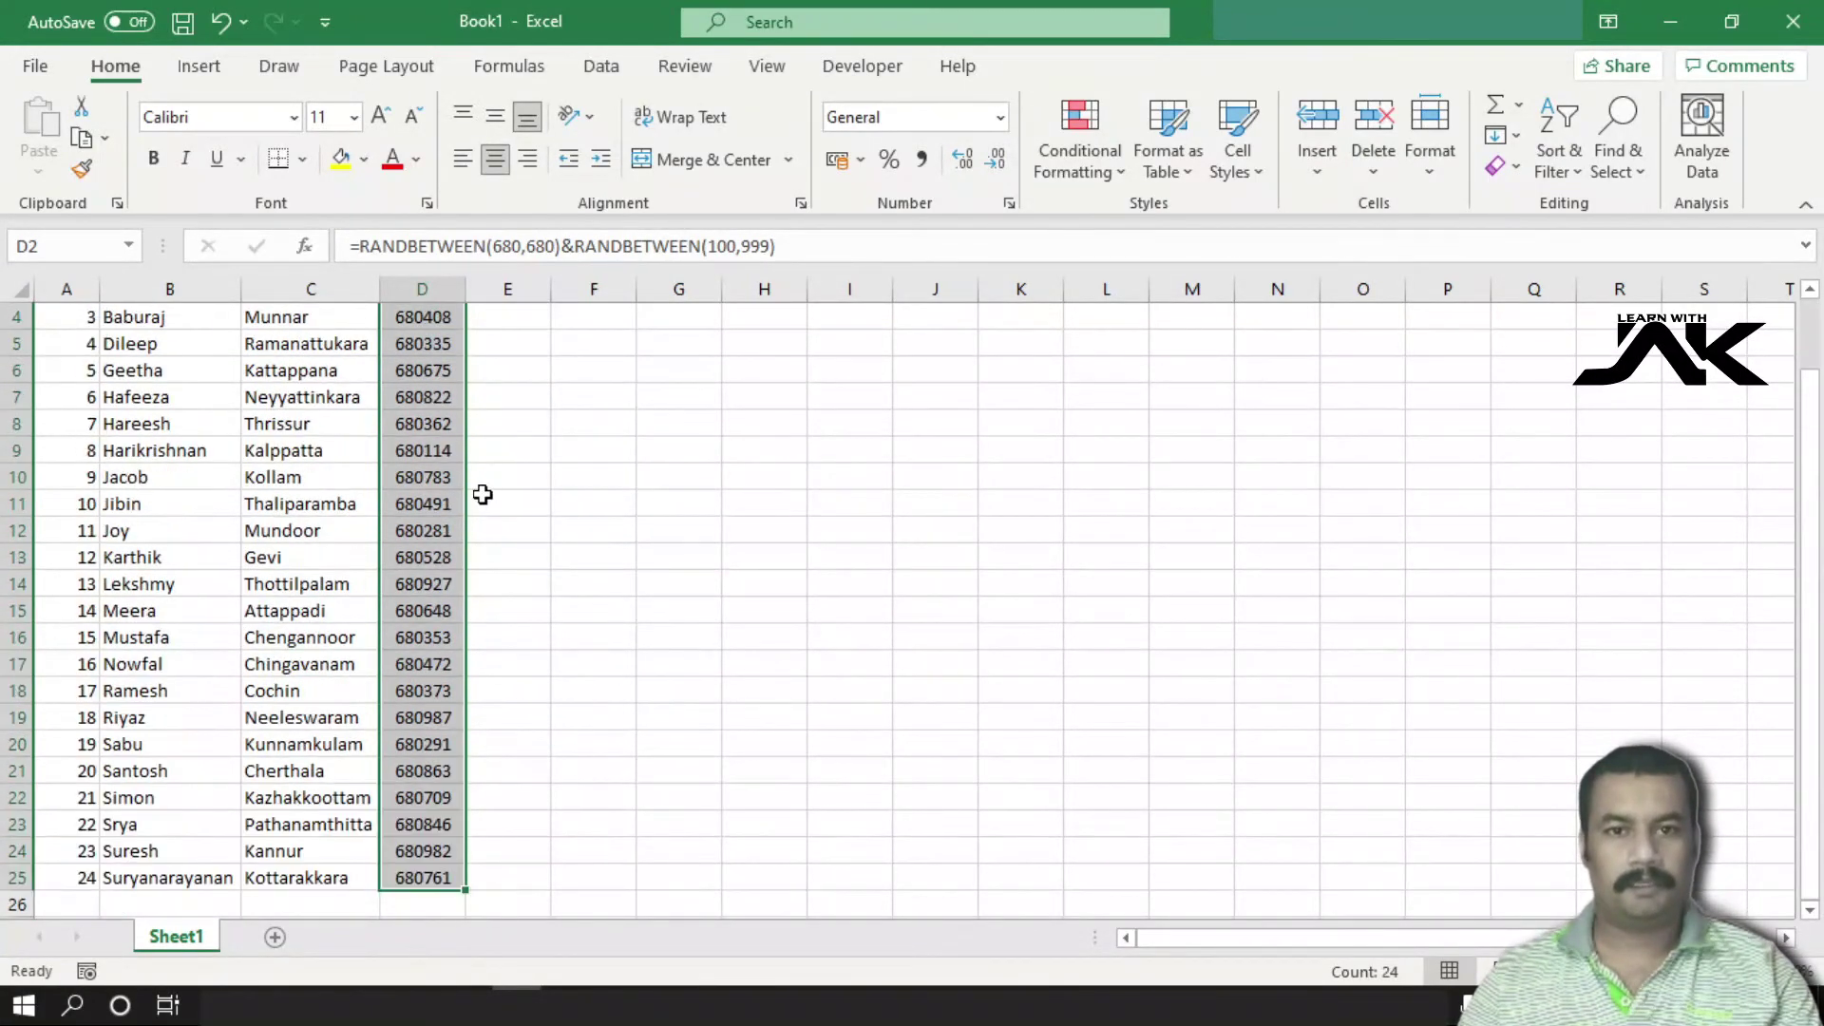
pyautogui.scroll(1, 466, 447)
pyautogui.scroll(-2, 436, 817)
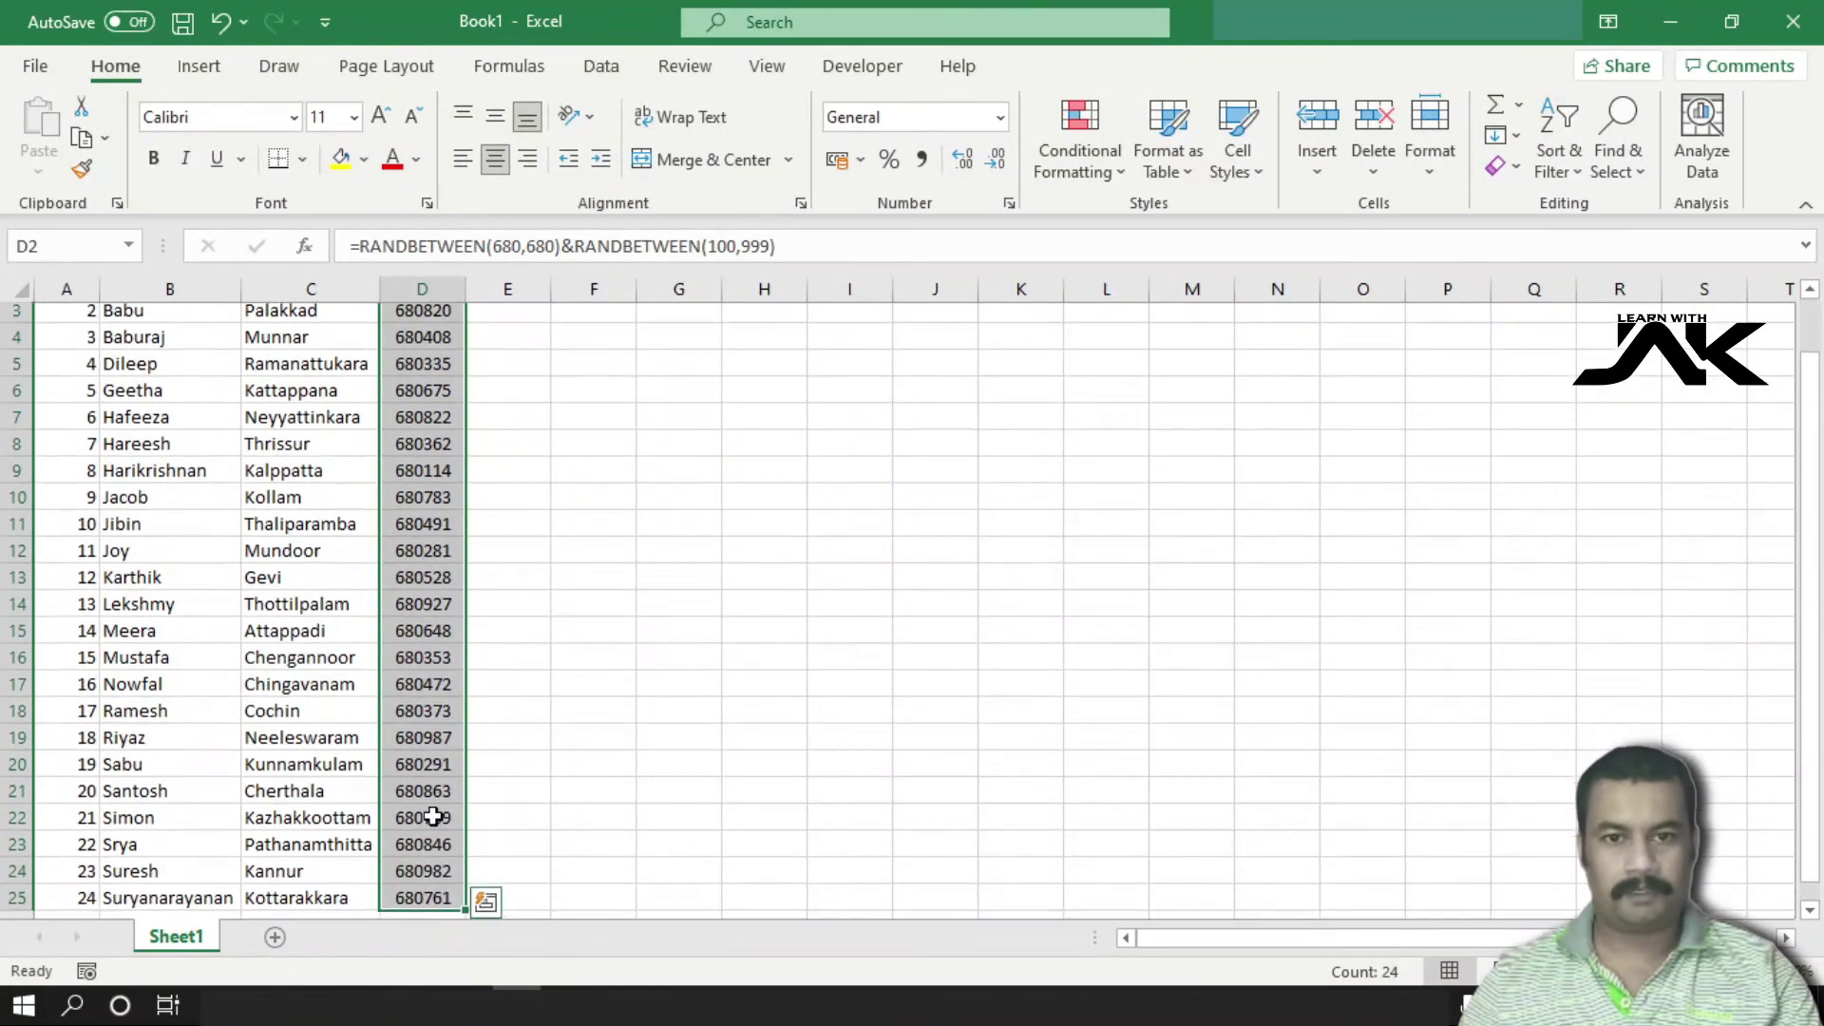
# Delete the pincode in row 17, cell D17
pyautogui.click(670, 656)
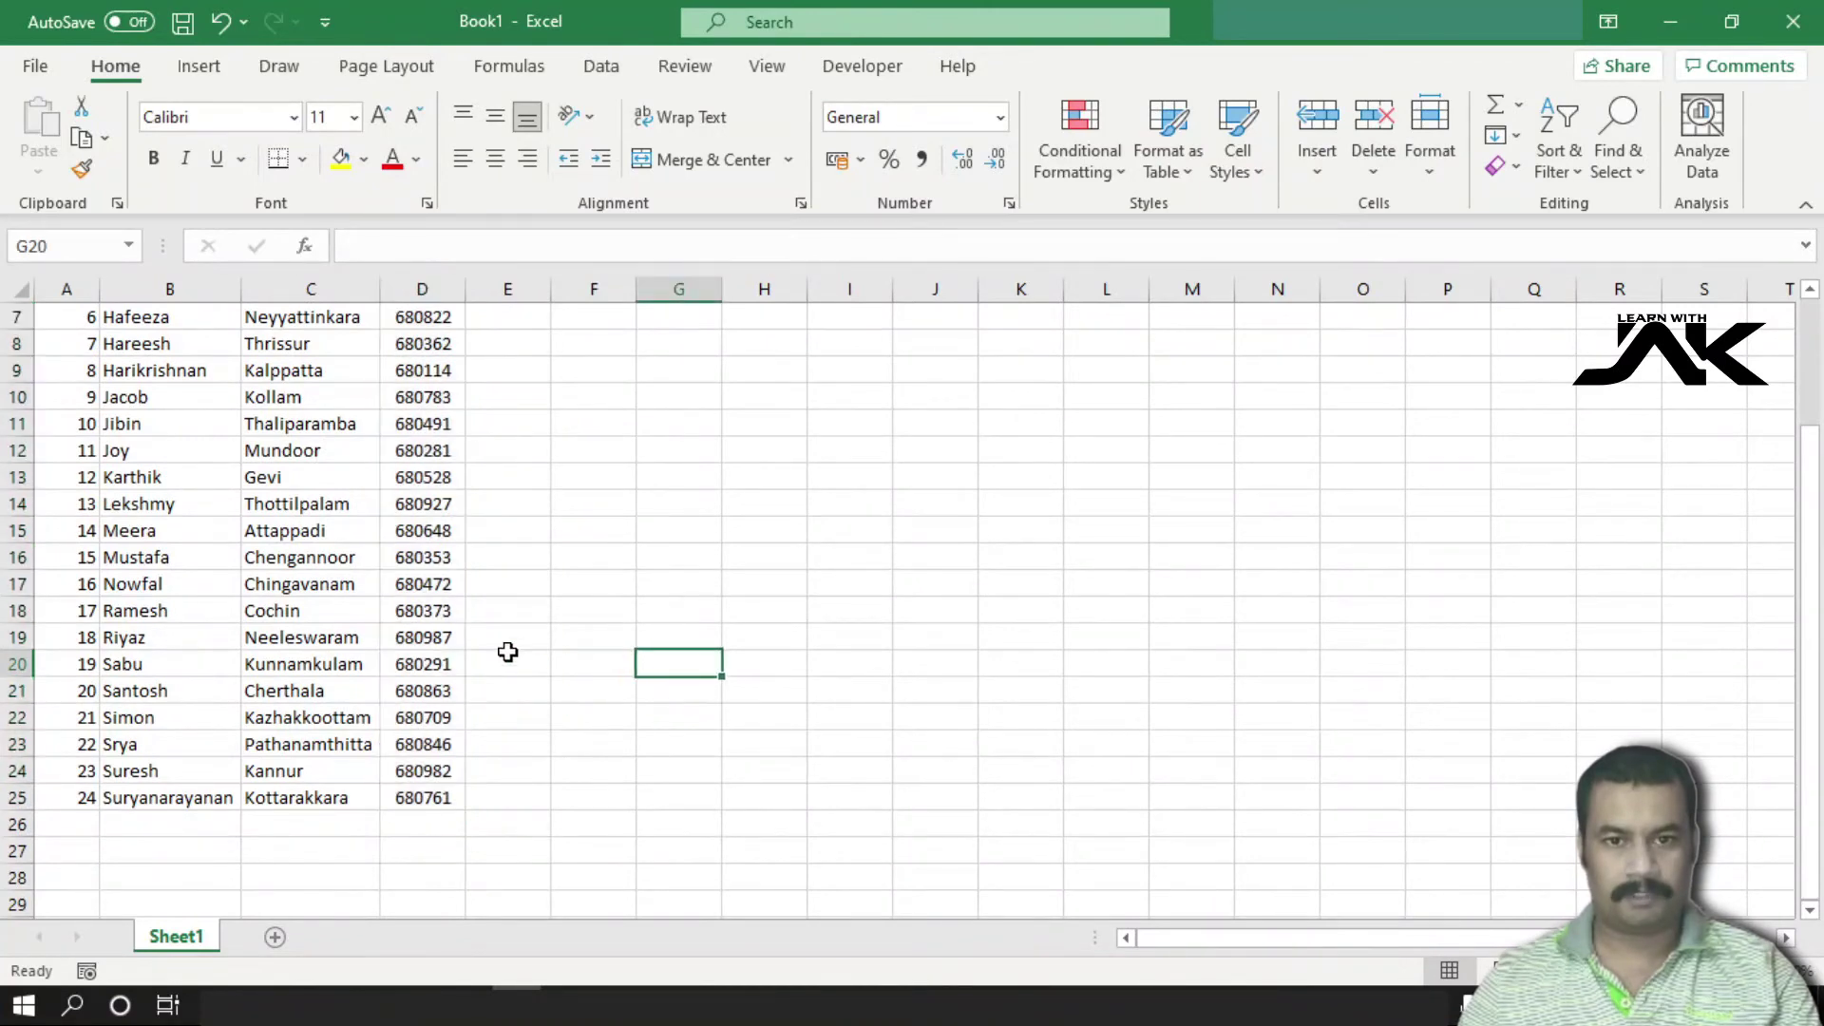
pyautogui.click(454, 587)
pyautogui.press('Delete')
pyautogui.scroll(2, 688, 635)
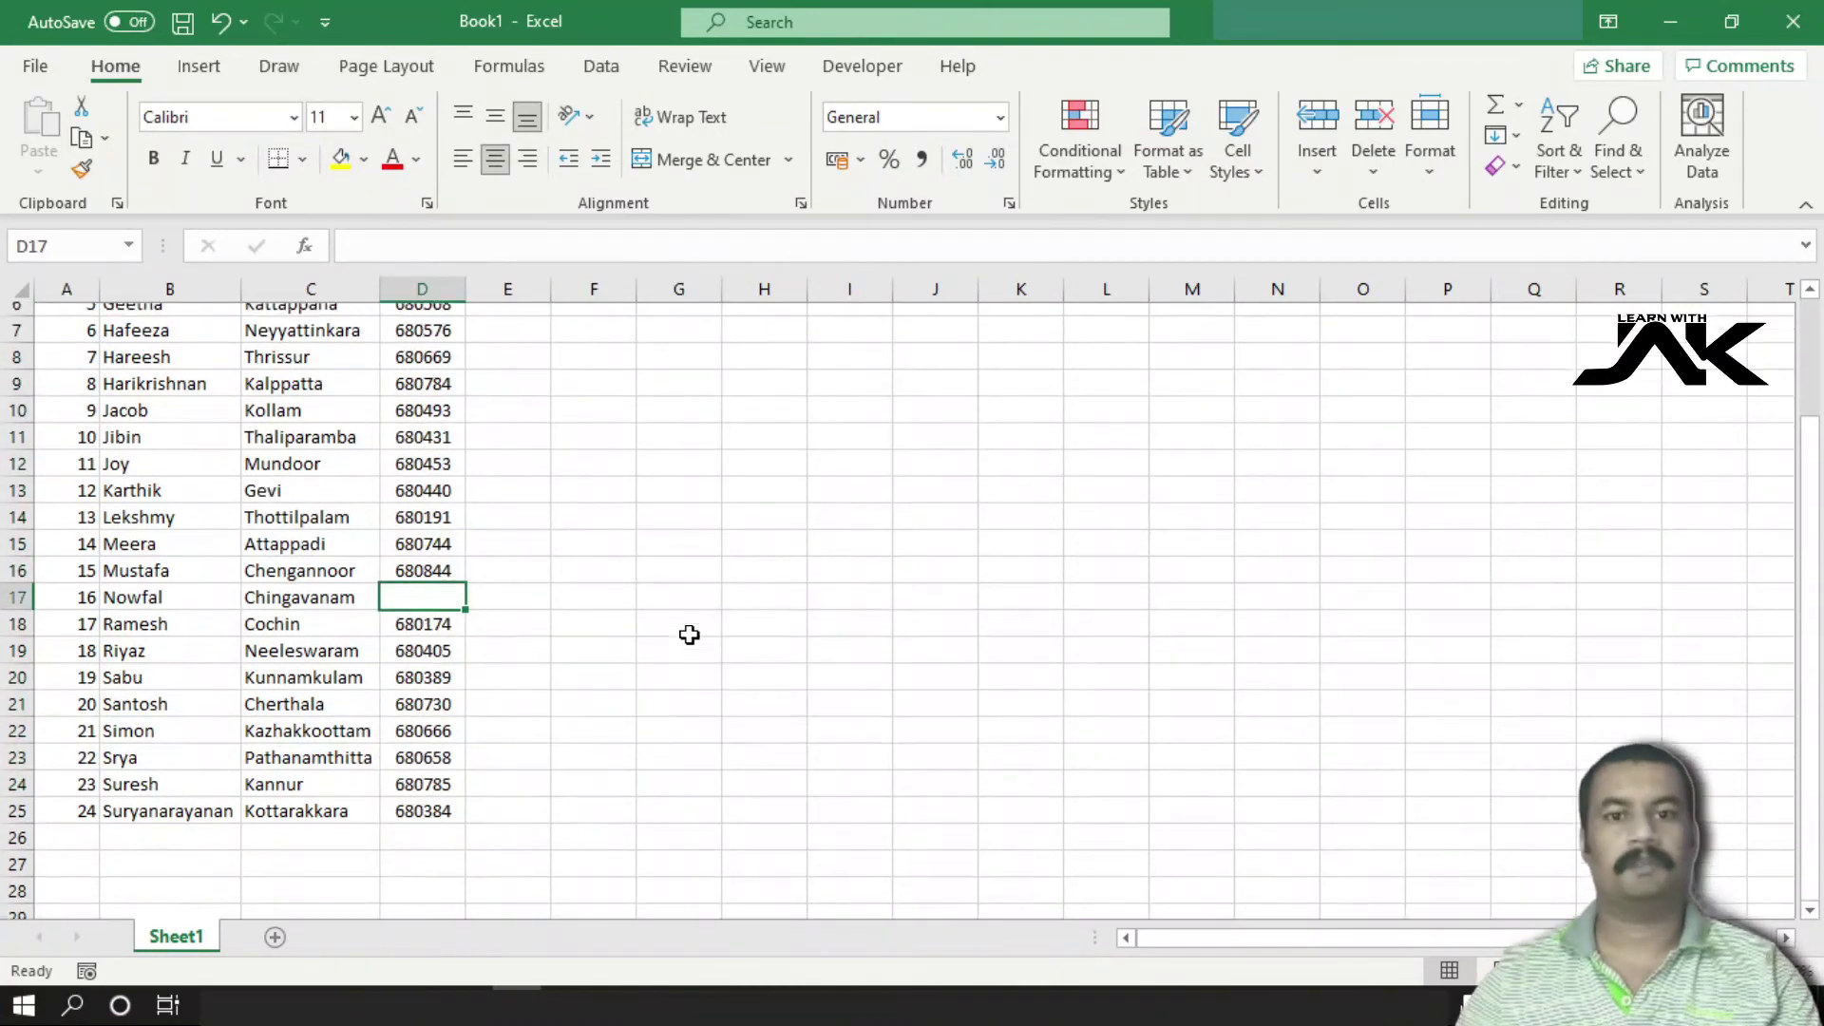
# Refill D17 with the random pincode formula, giving 680230
pyautogui.click(419, 343)
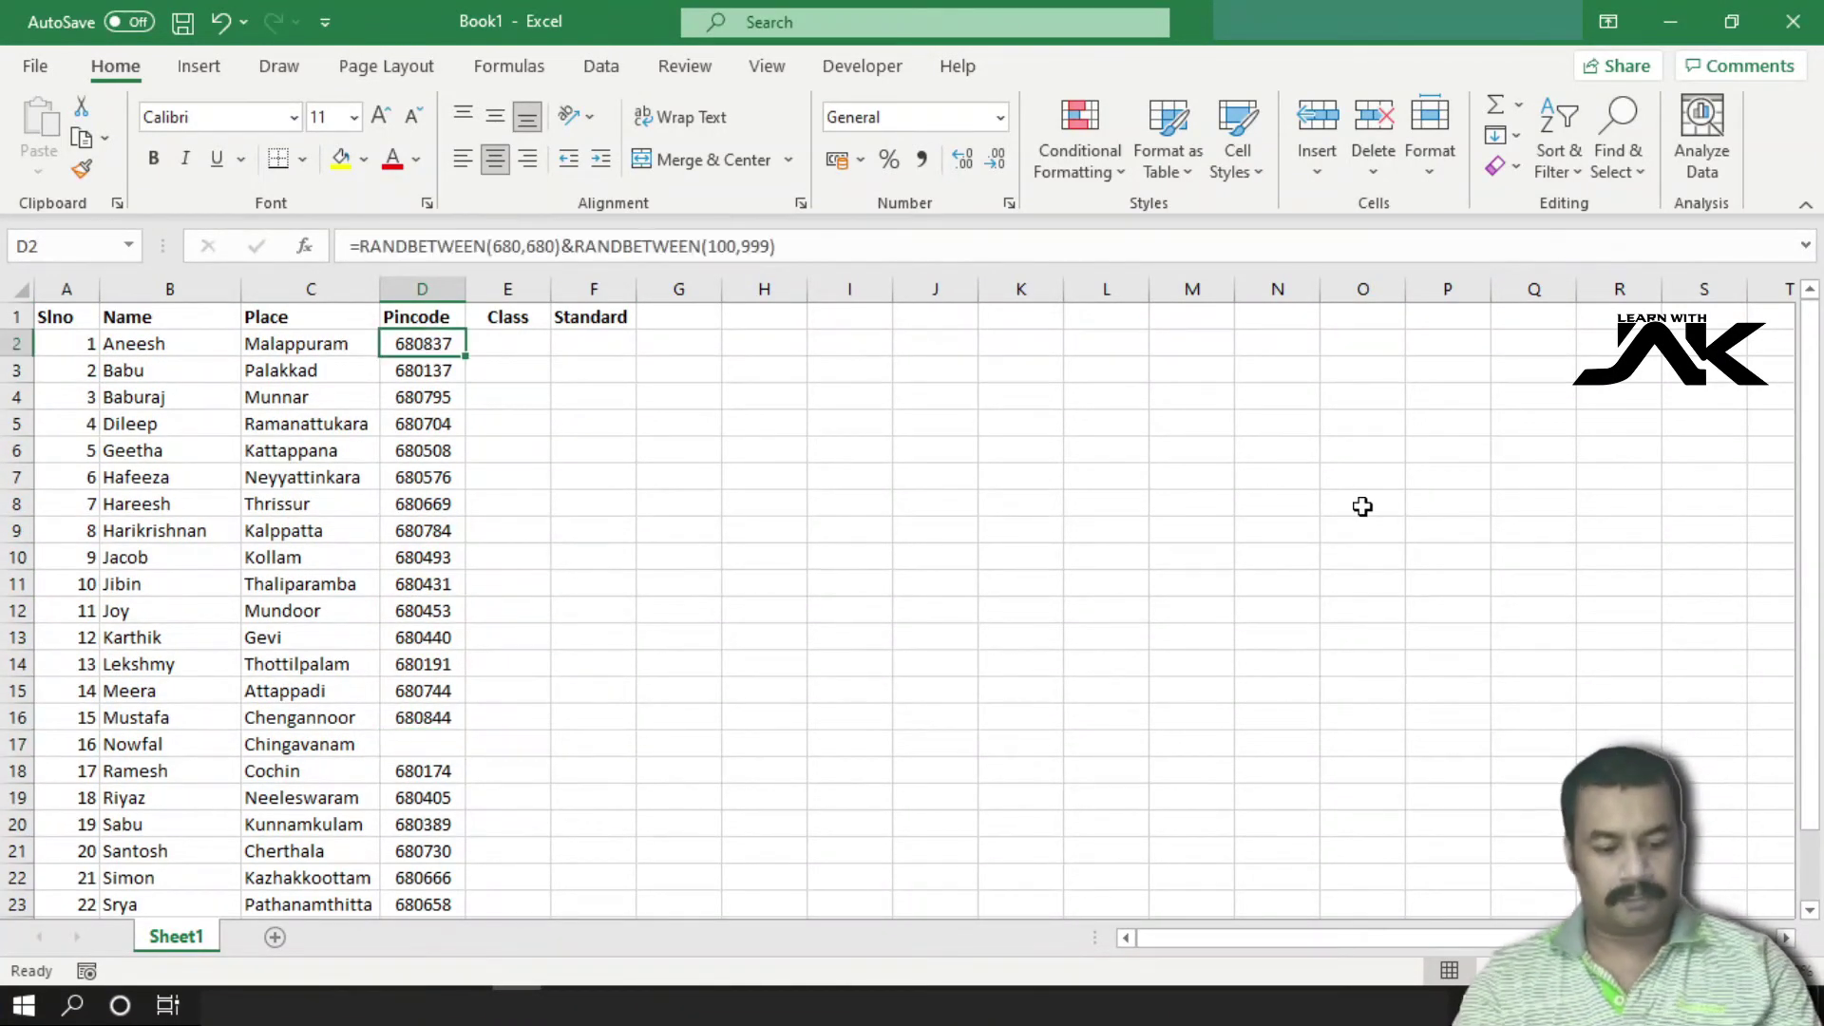
pyautogui.hotkey('shift', 'Down')
pyautogui.hotkey('shift', 'Down')
pyautogui.hotkey('shift', 'Down')
pyautogui.hotkey('shift', 'Down')
pyautogui.hotkey('shift', 'Down')
pyautogui.hotkey('shift', 'Down')
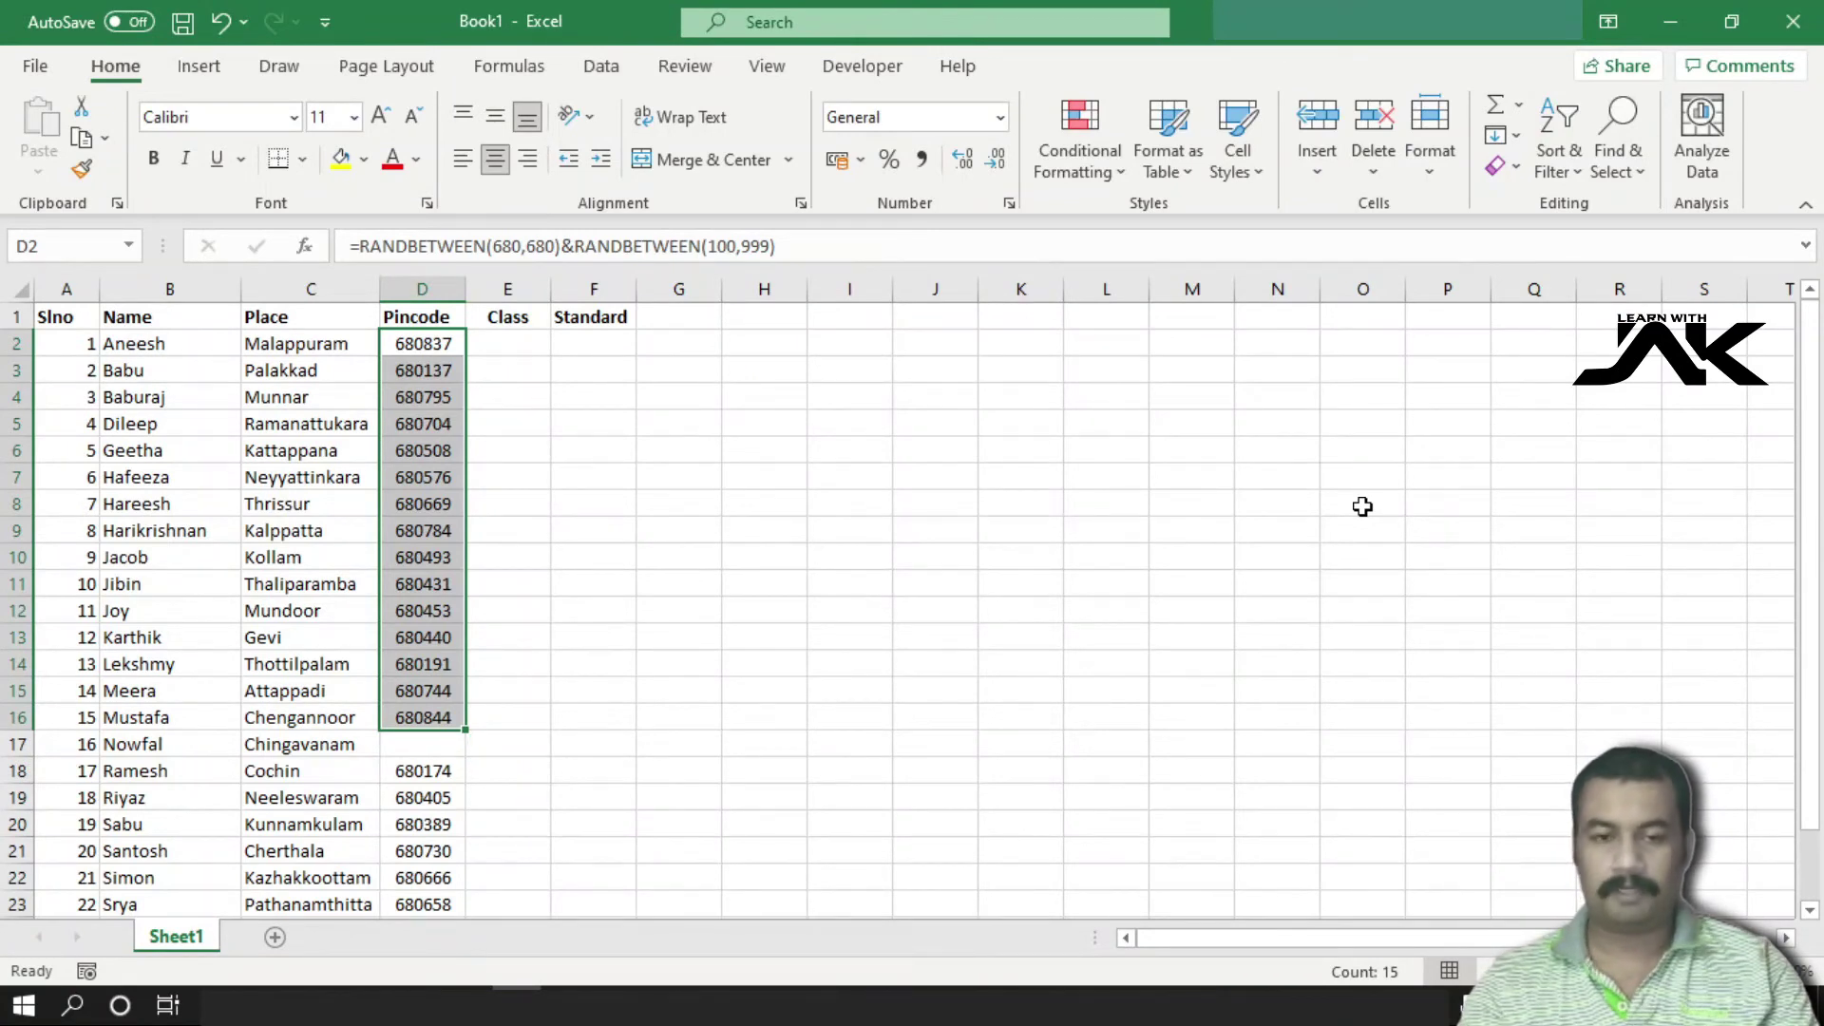
pyautogui.hotkey('shift', 'Down')
pyautogui.hotkey('shift', 'Down')
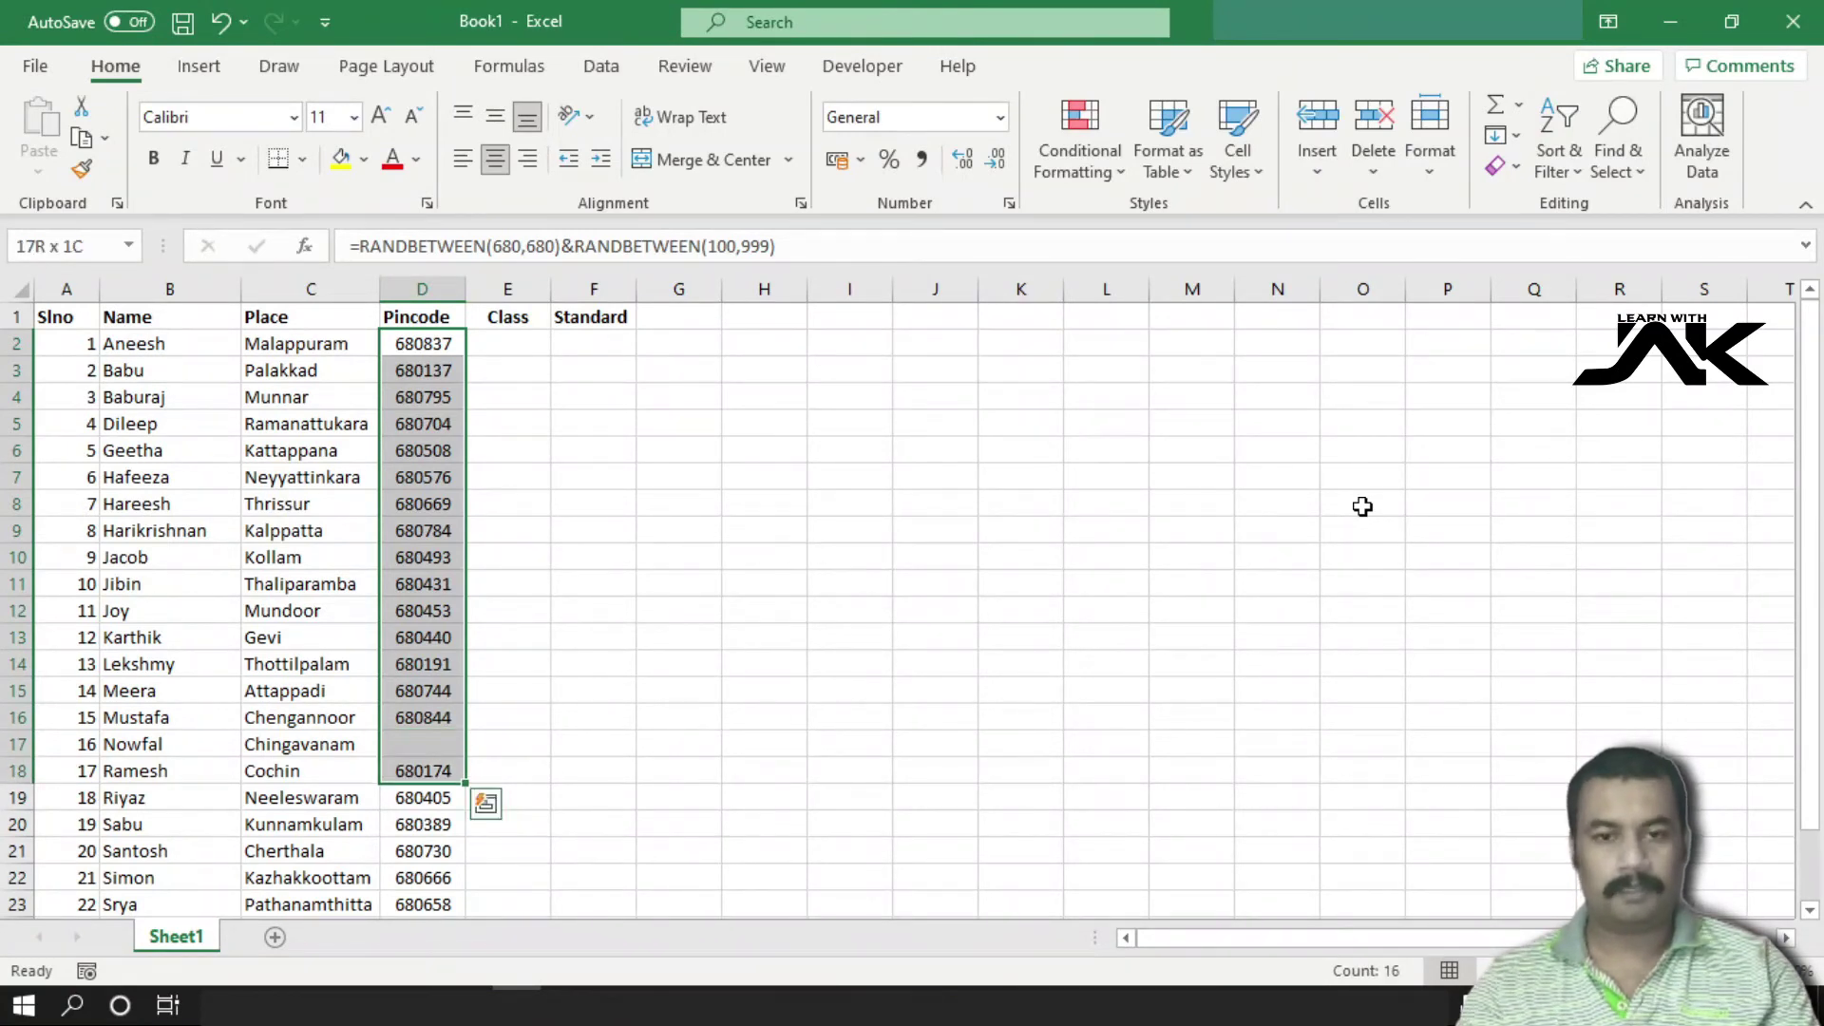
pyautogui.hotkey('shift', 'Down')
pyautogui.hotkey('shift', 'Down')
pyautogui.hotkey('shift', 'Down')
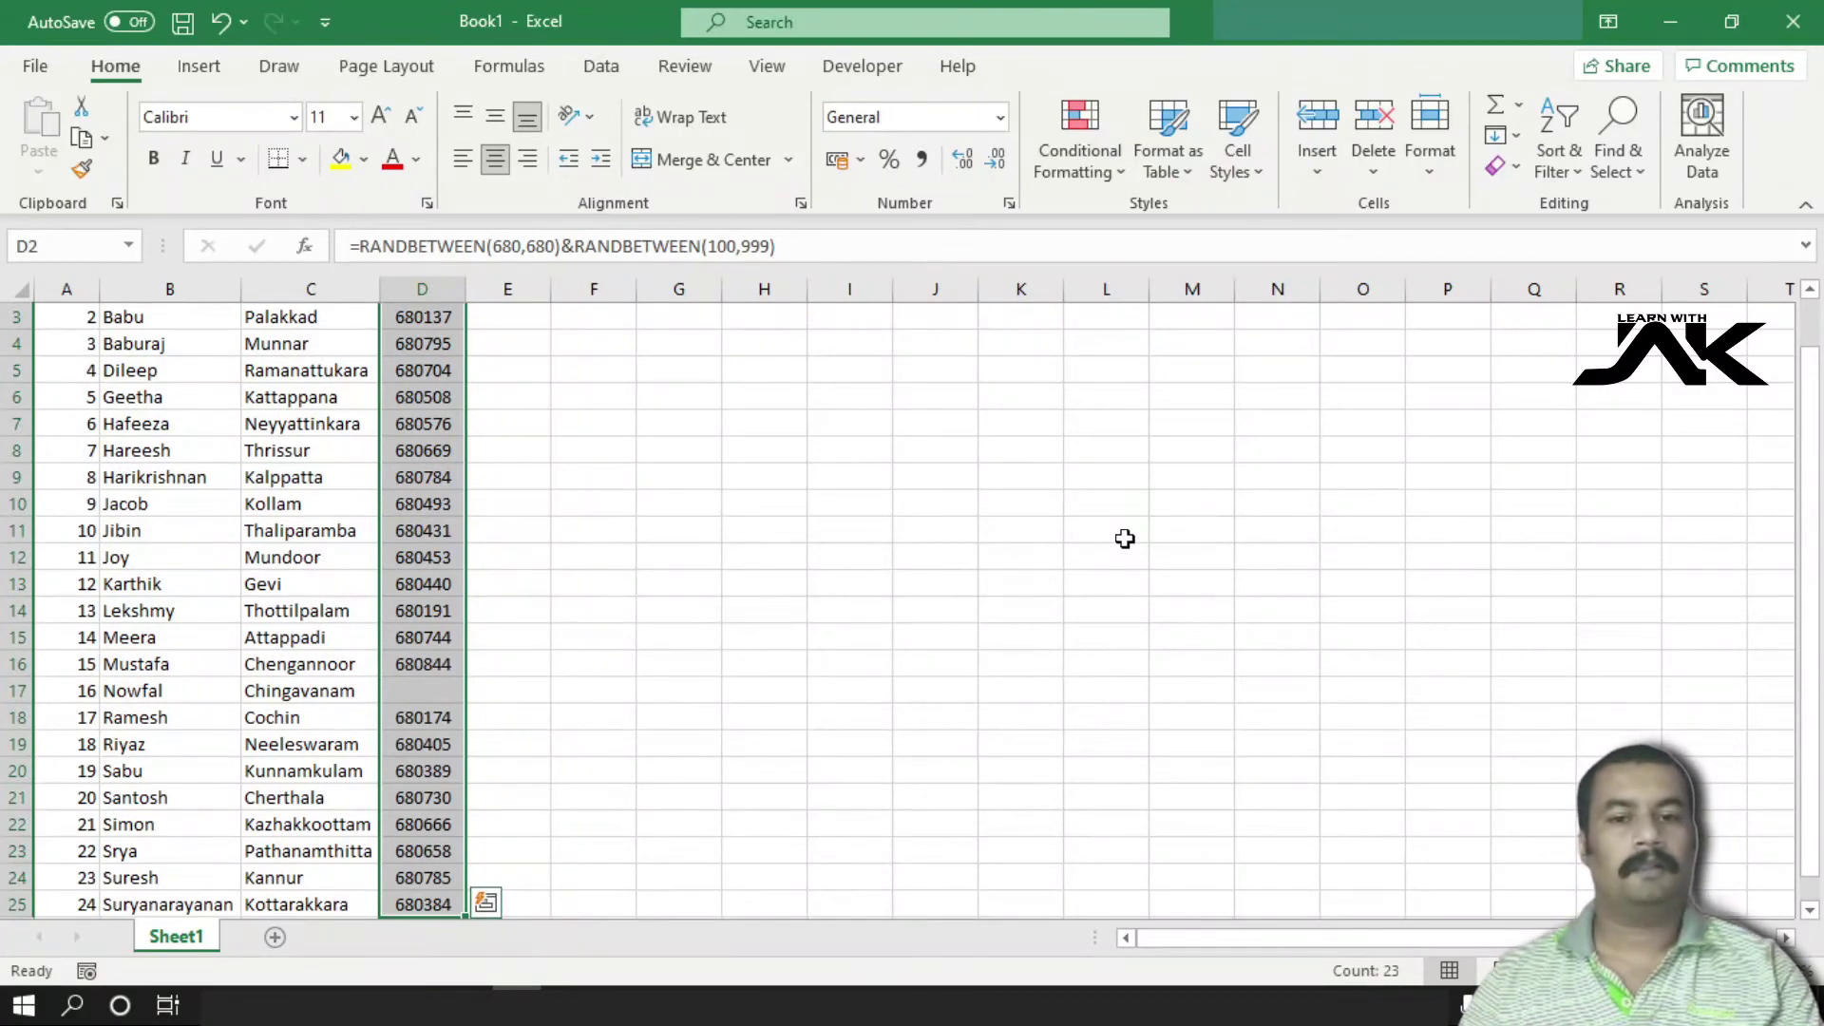
pyautogui.scroll(-1, 1125, 539)
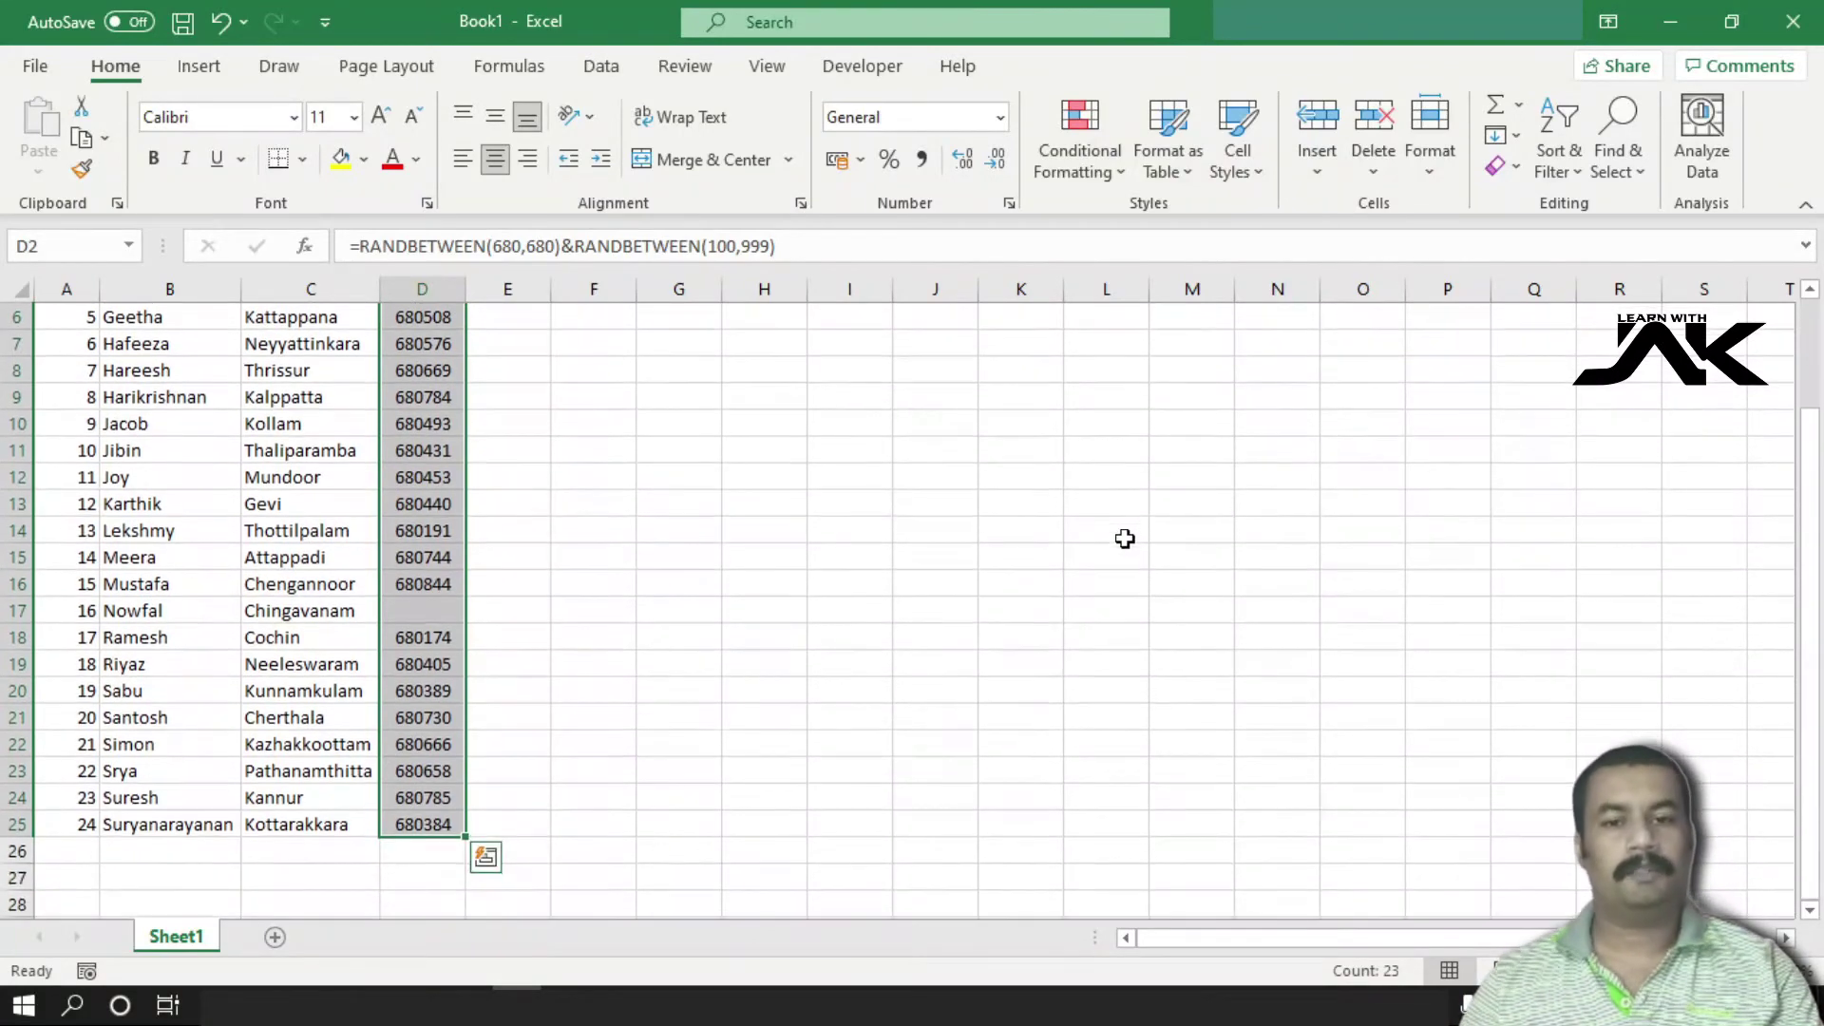
pyautogui.click(441, 612)
pyautogui.hotkey('ctrl', 'd')
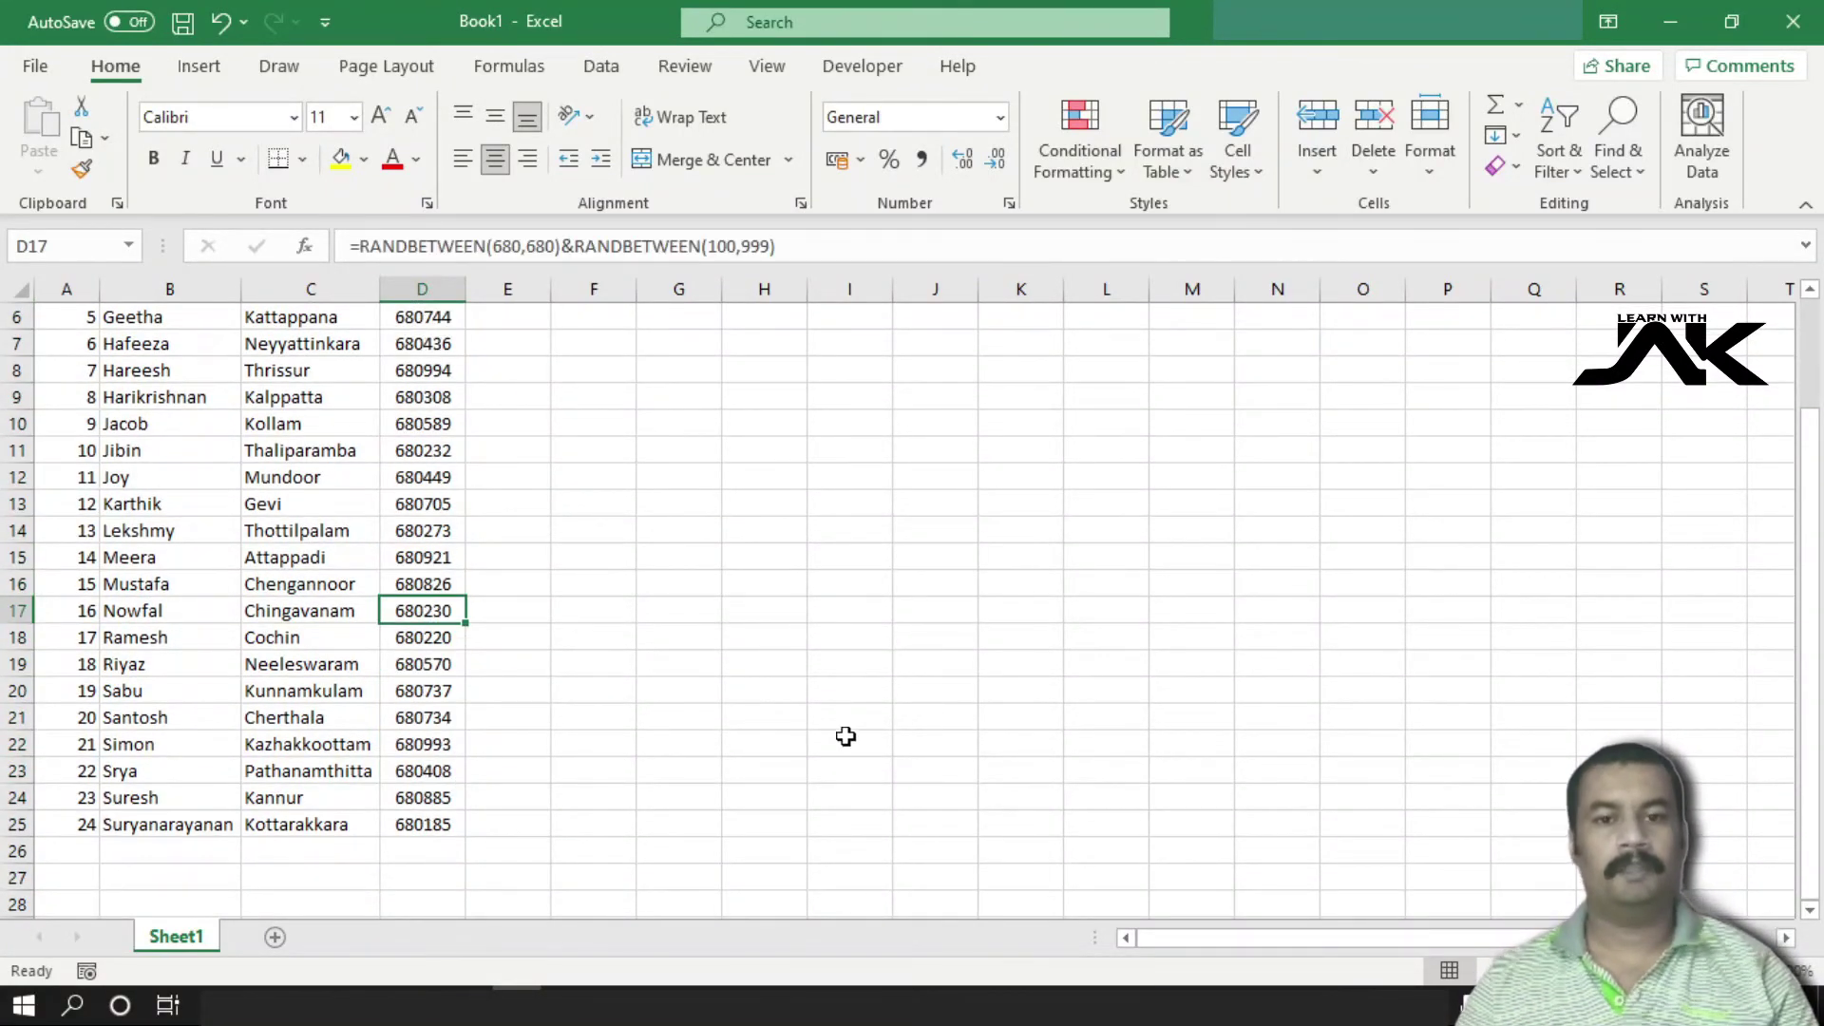
pyautogui.scroll(2, 746, 744)
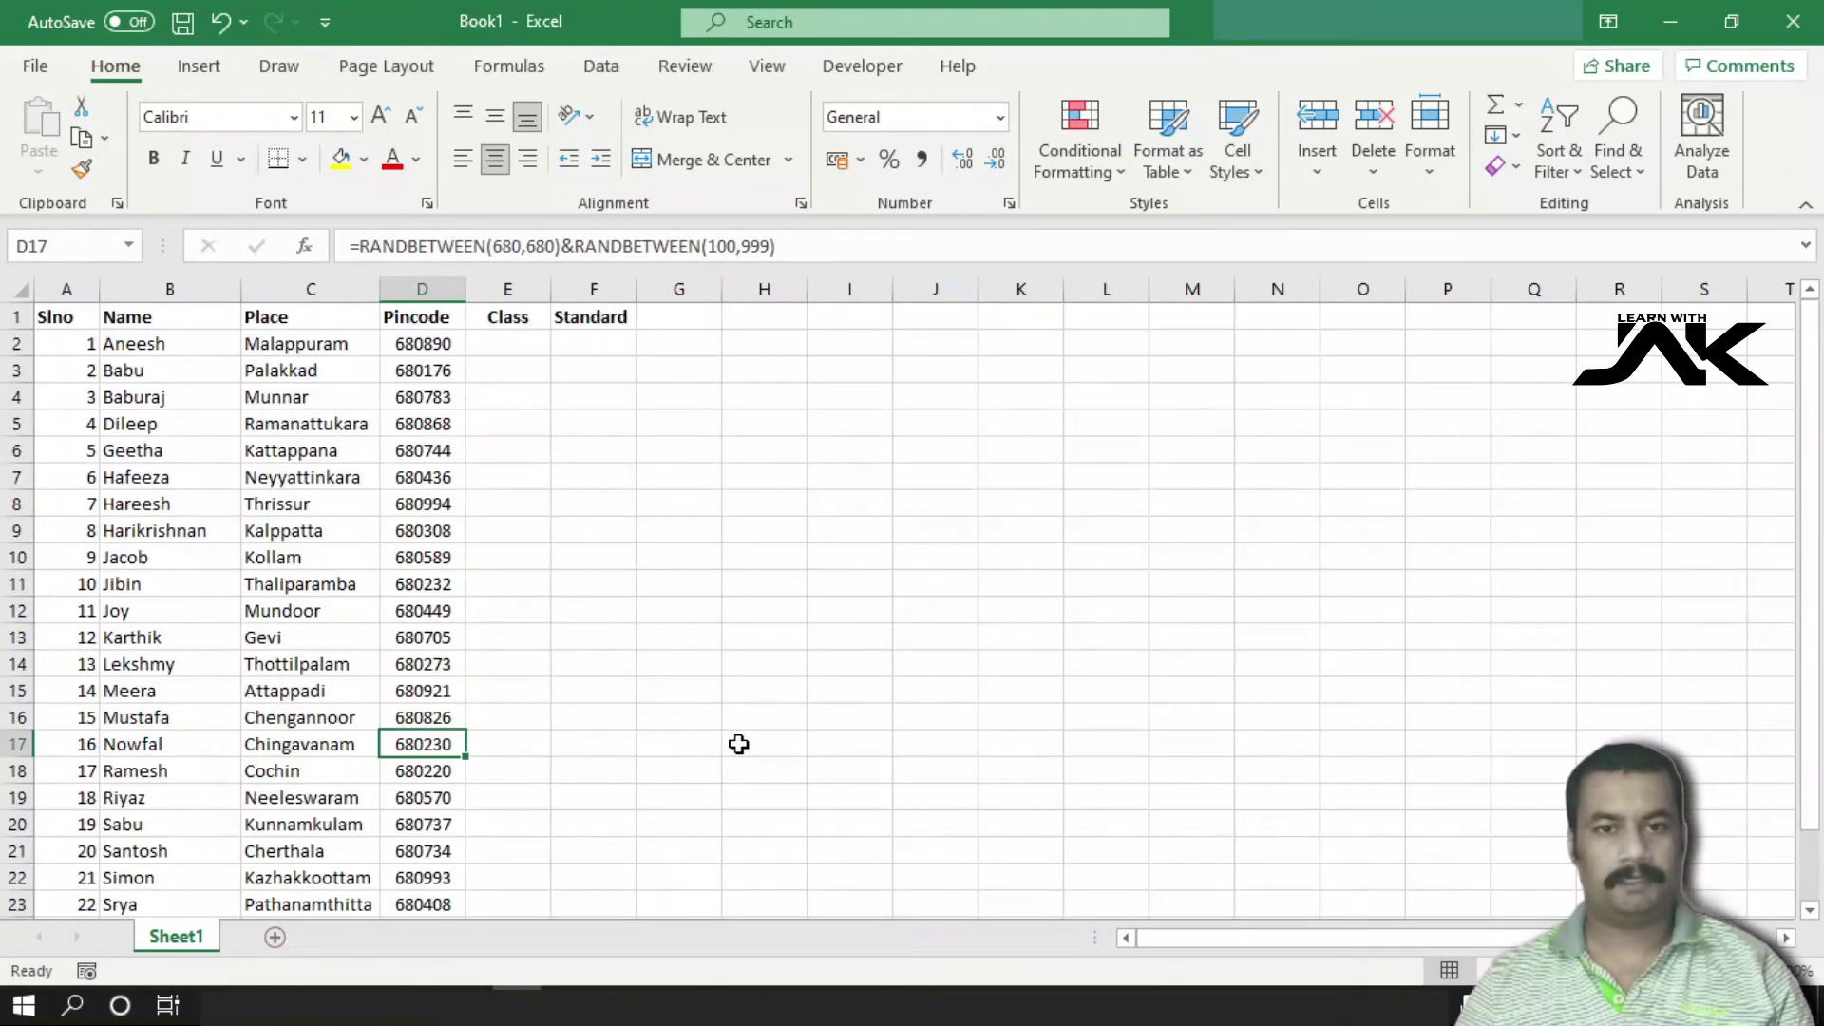
# Copy D2:D25 and paste it back as values, fixing D2 at 680890
pyautogui.click(456, 351)
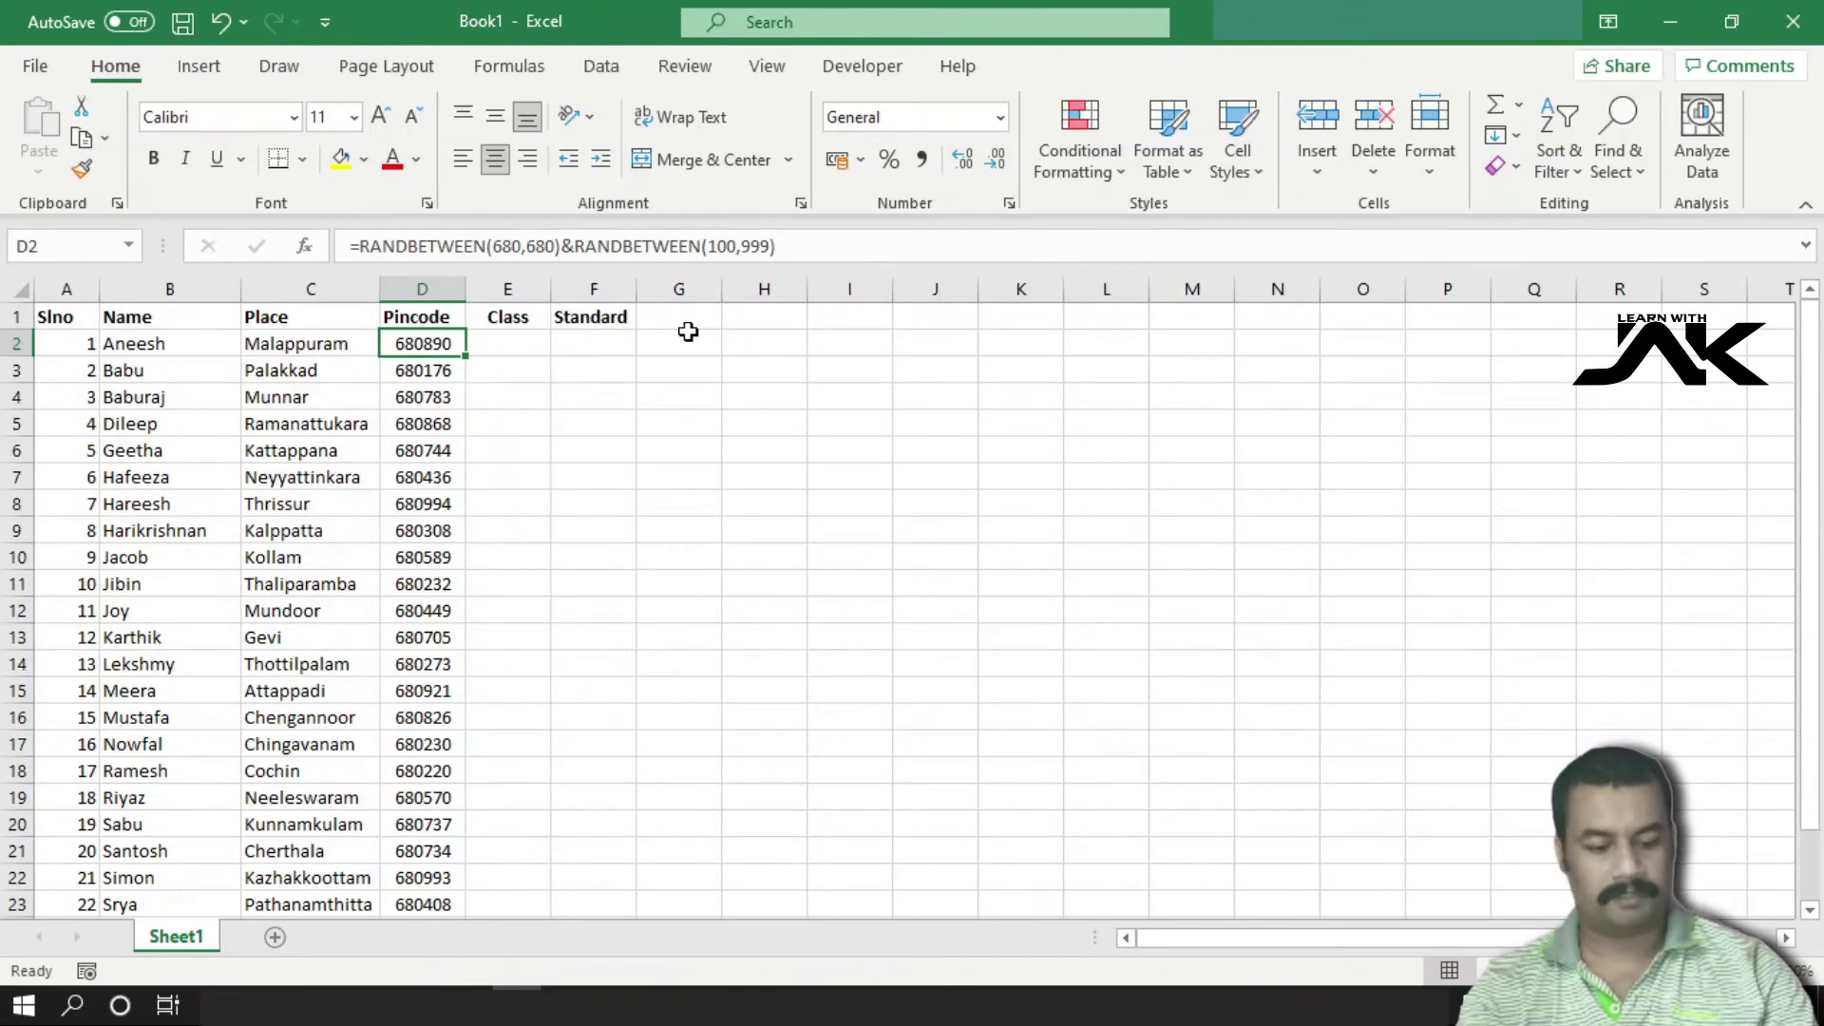
pyautogui.hotkey('ctrl', 'shift', 'Down')
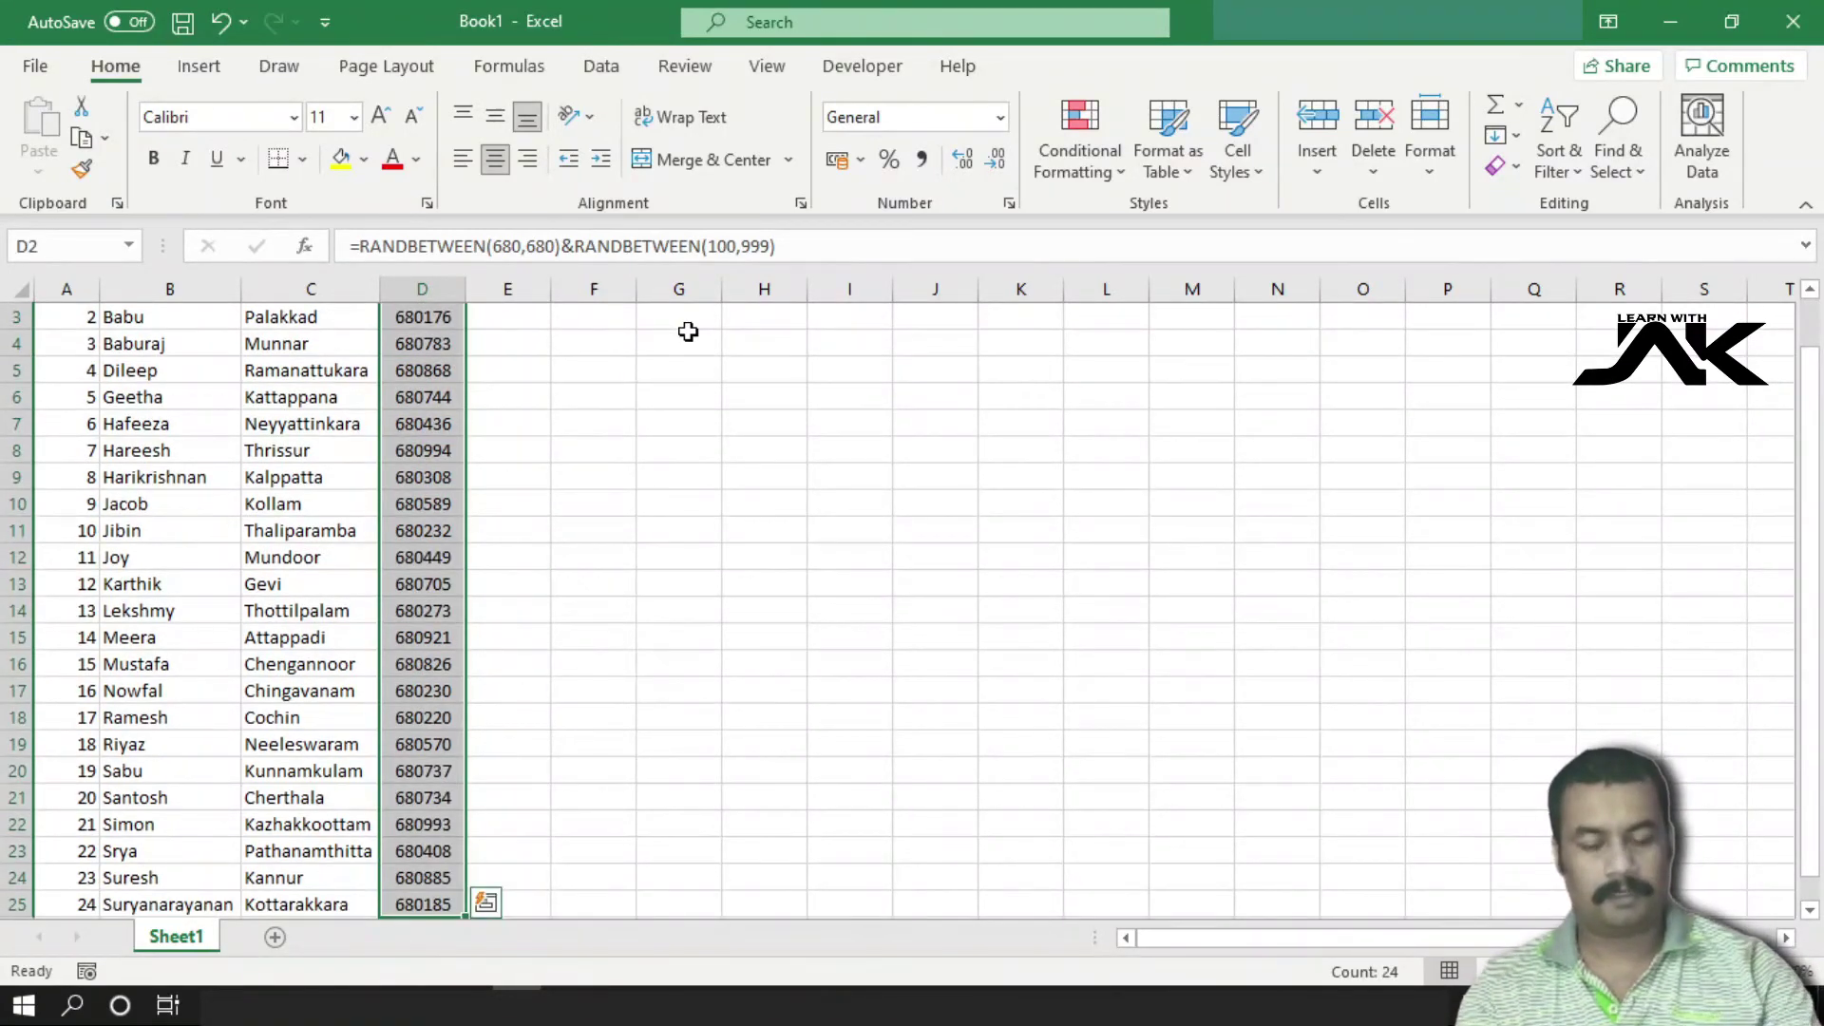
pyautogui.hotkey('ctrl', 'c')
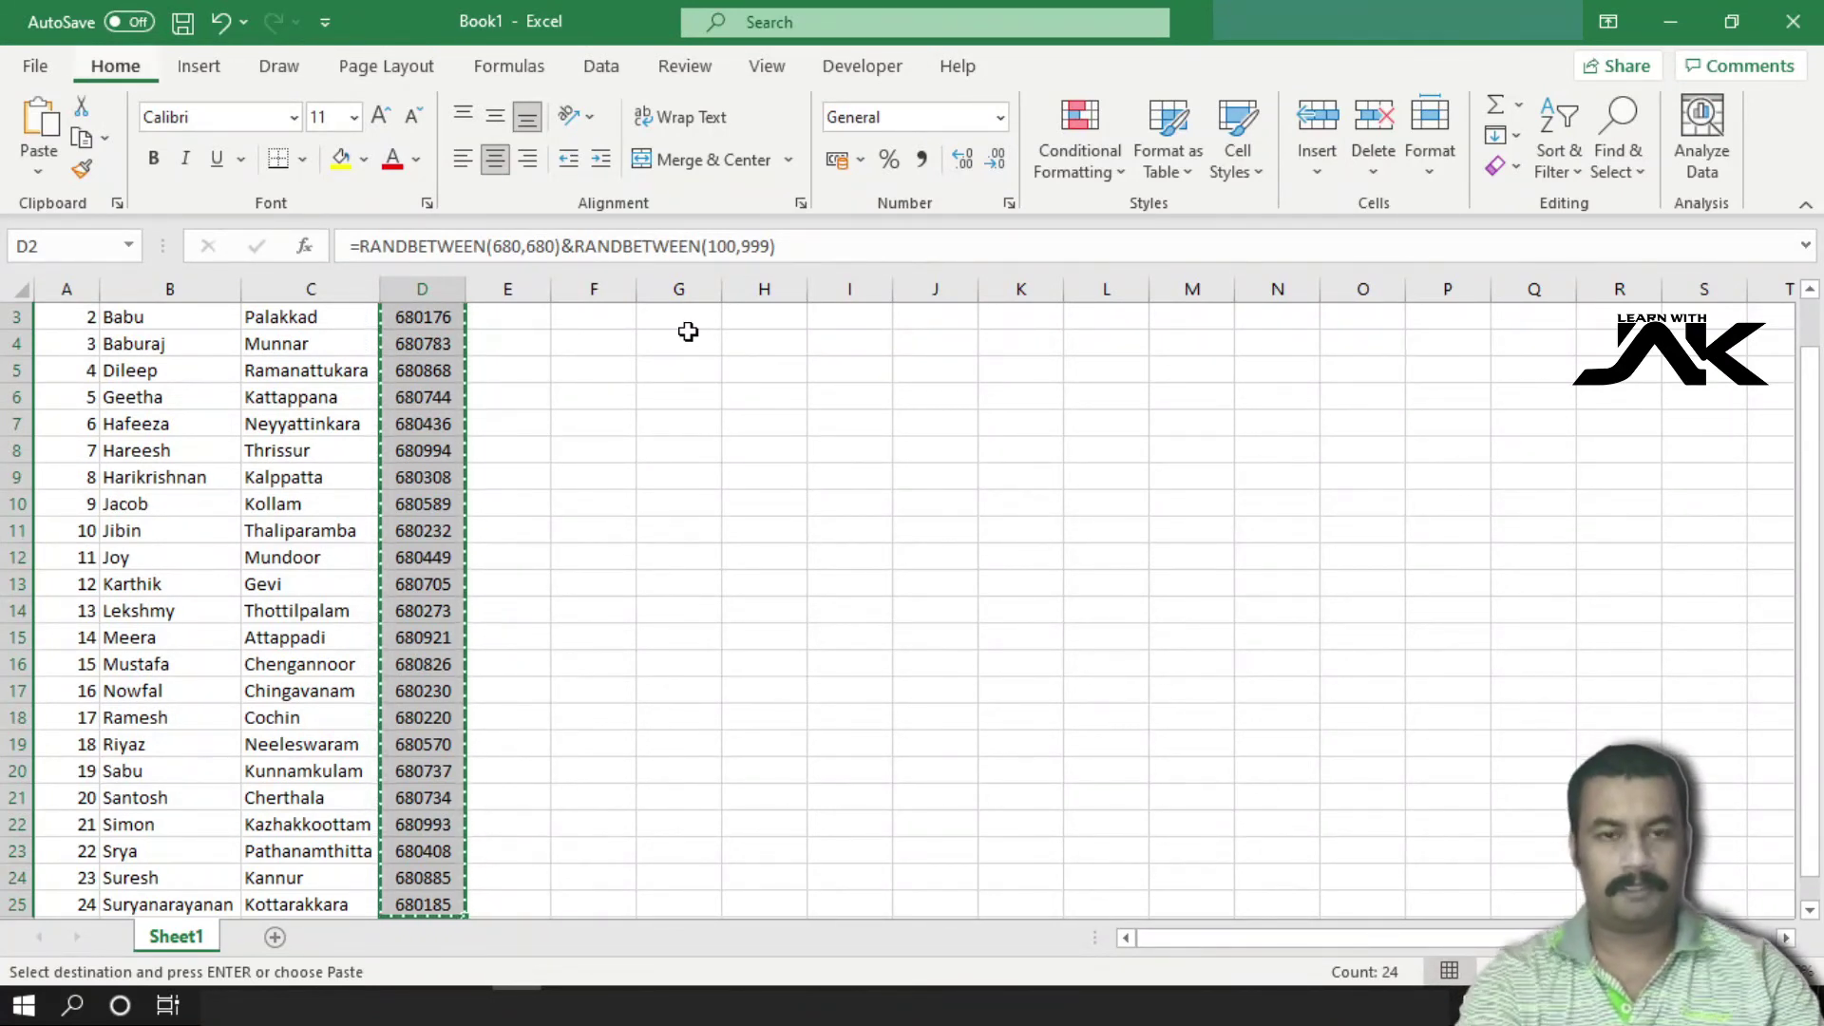
pyautogui.hotkey('alt', 'h')
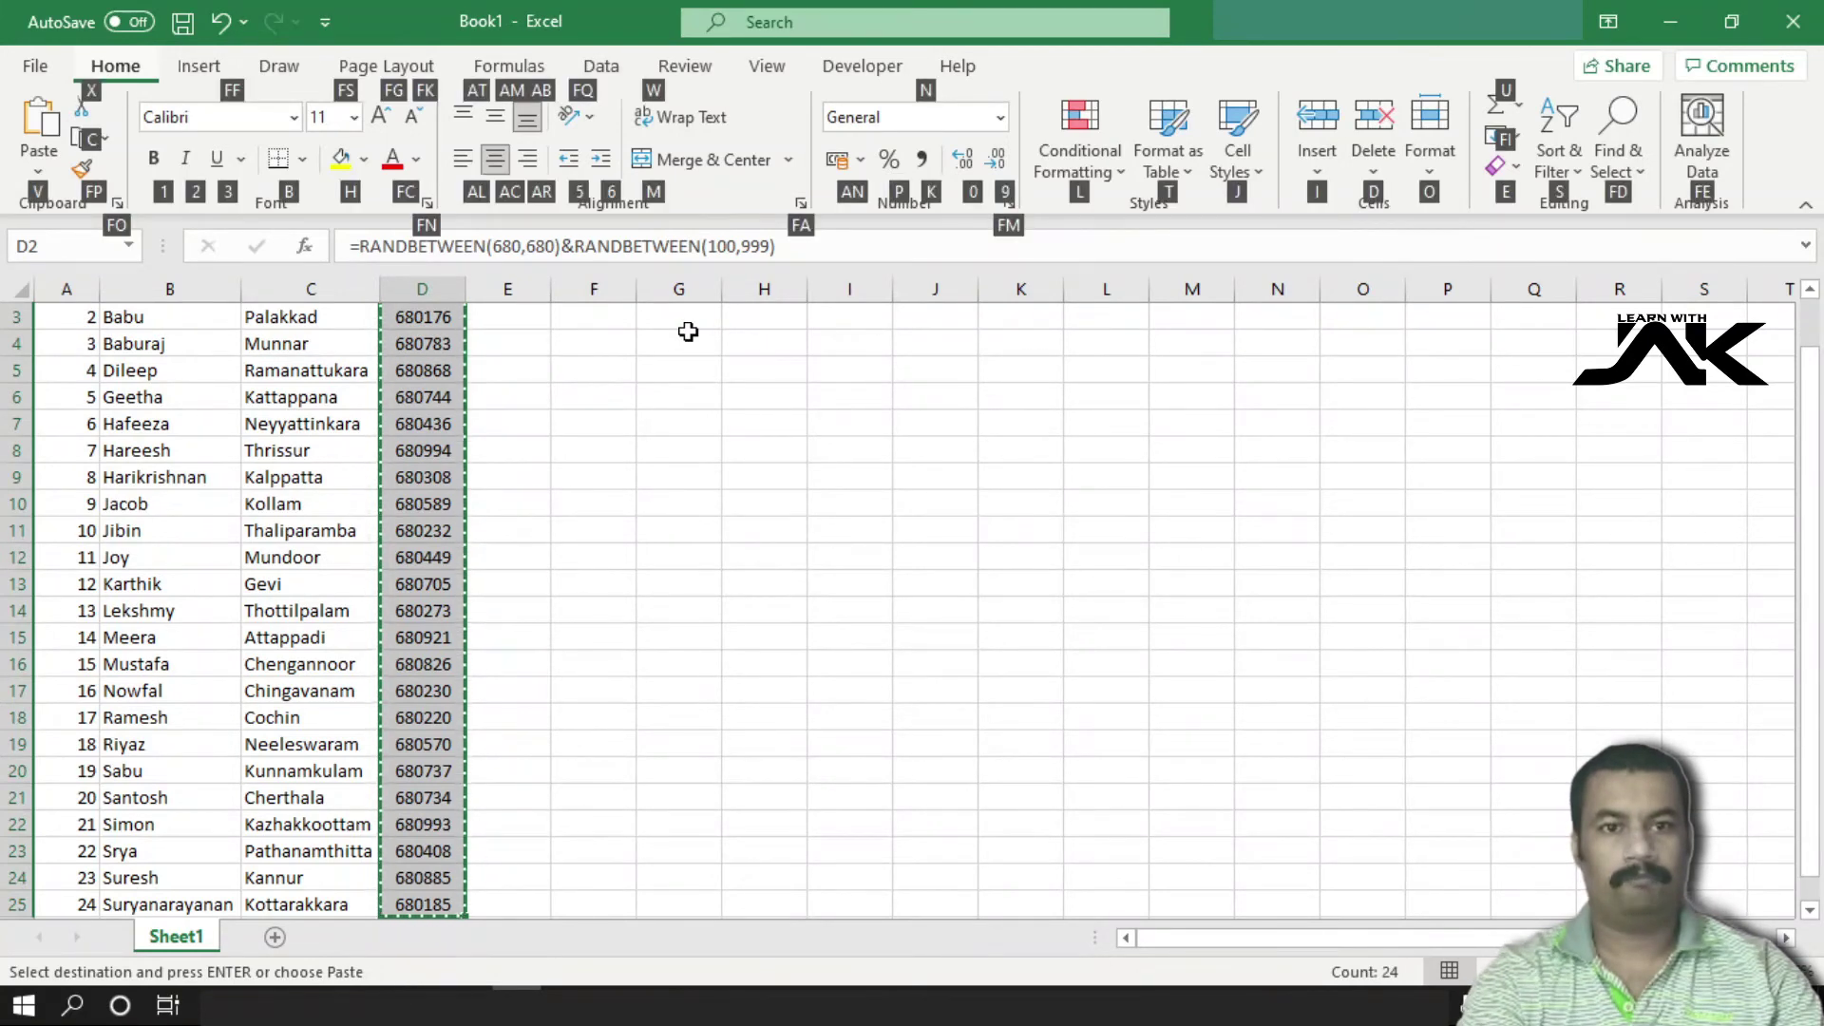
pyautogui.press('v')
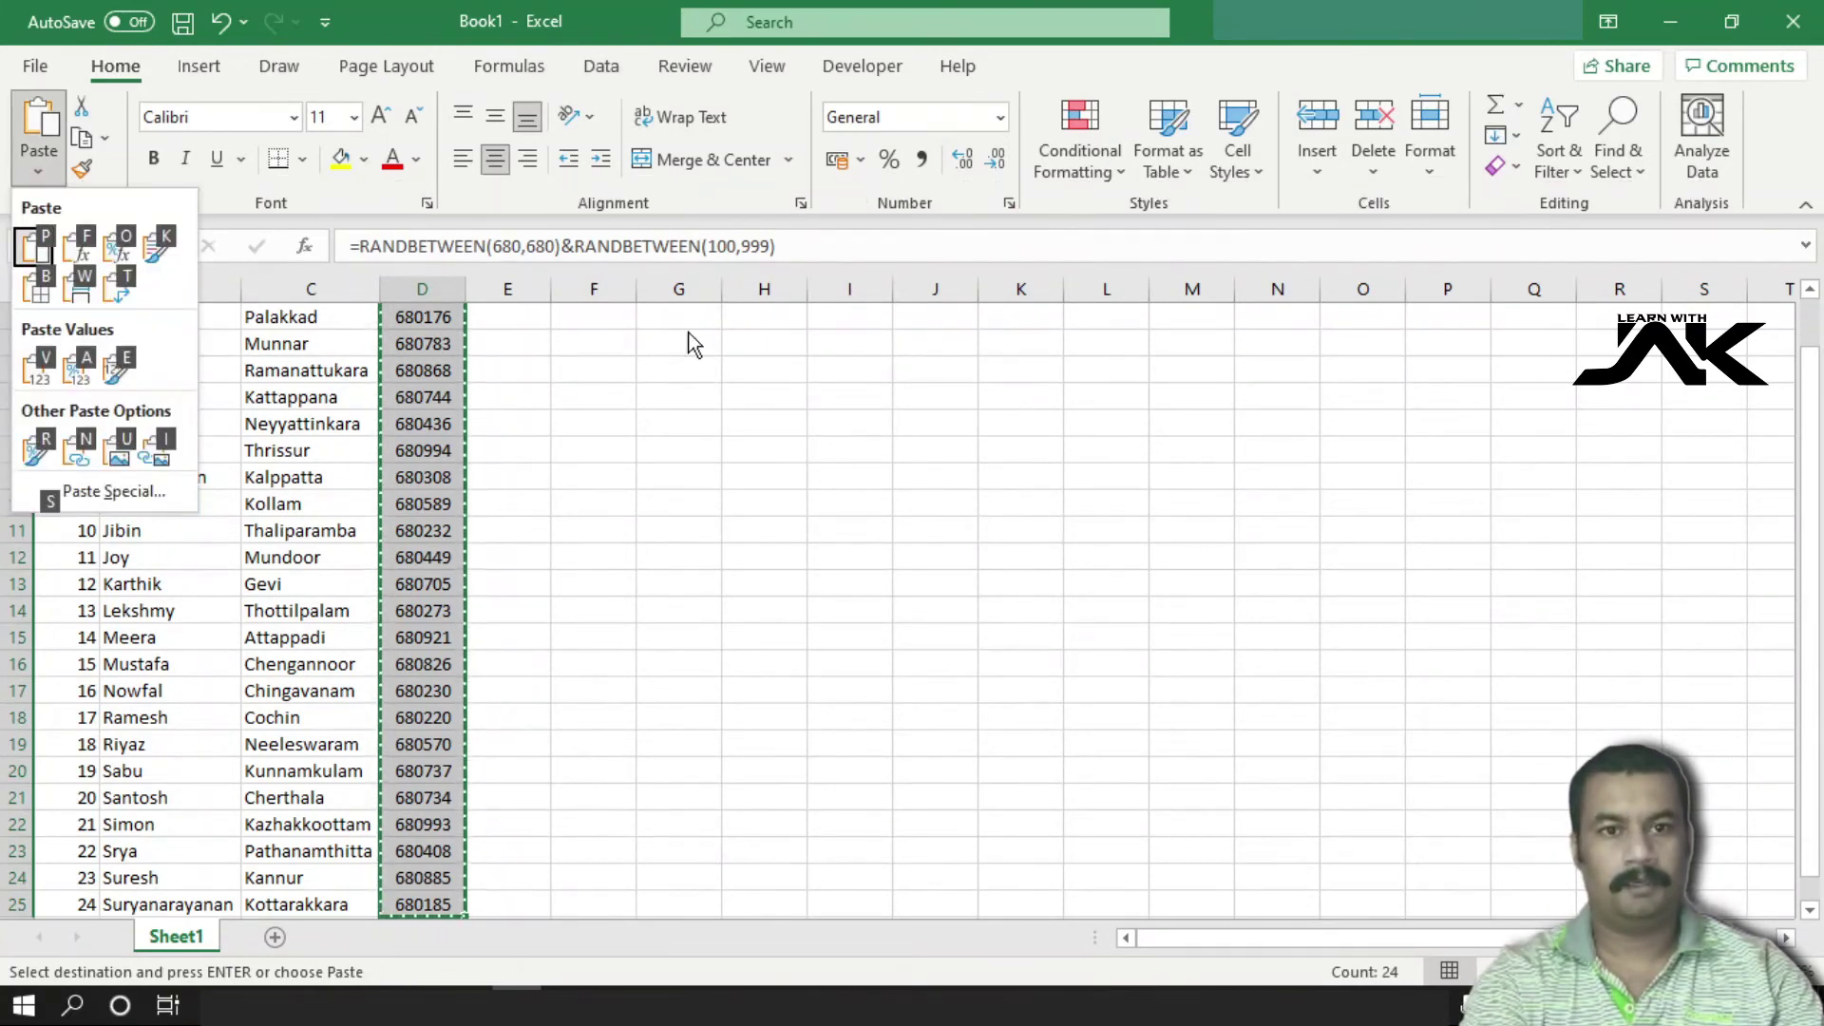
pyautogui.press('v')
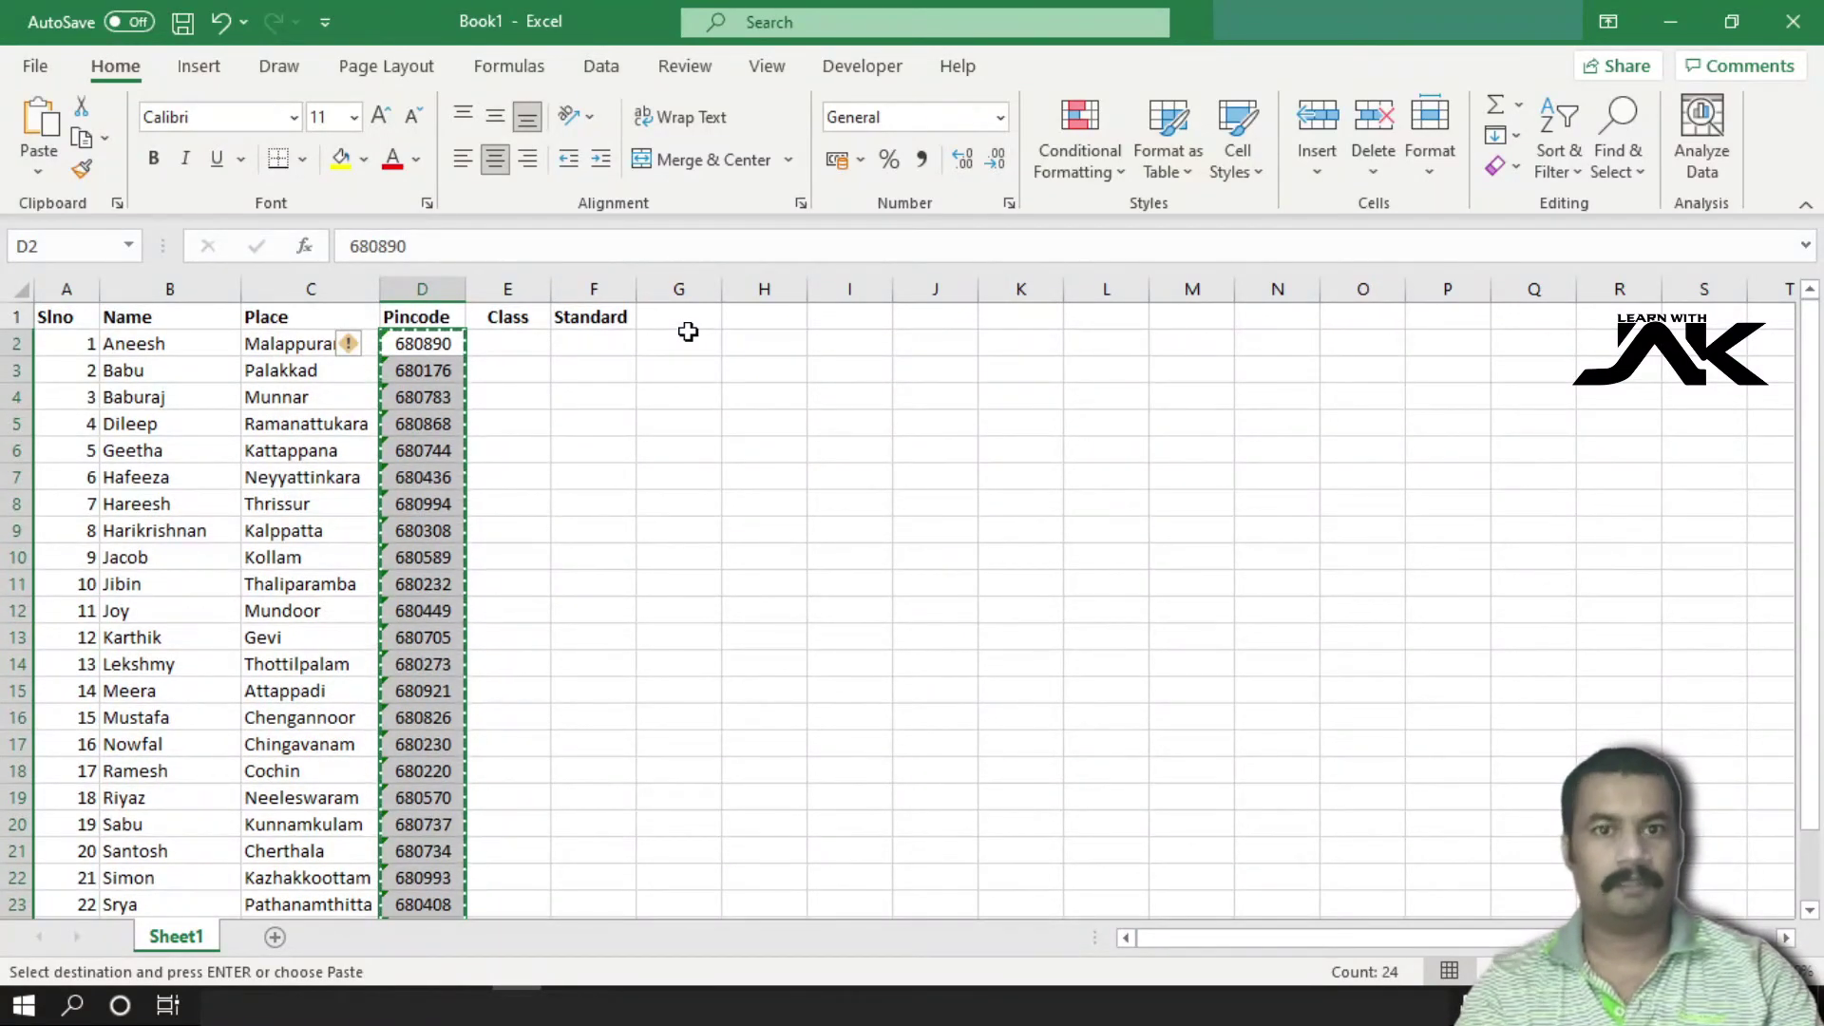
pyautogui.press('Right')
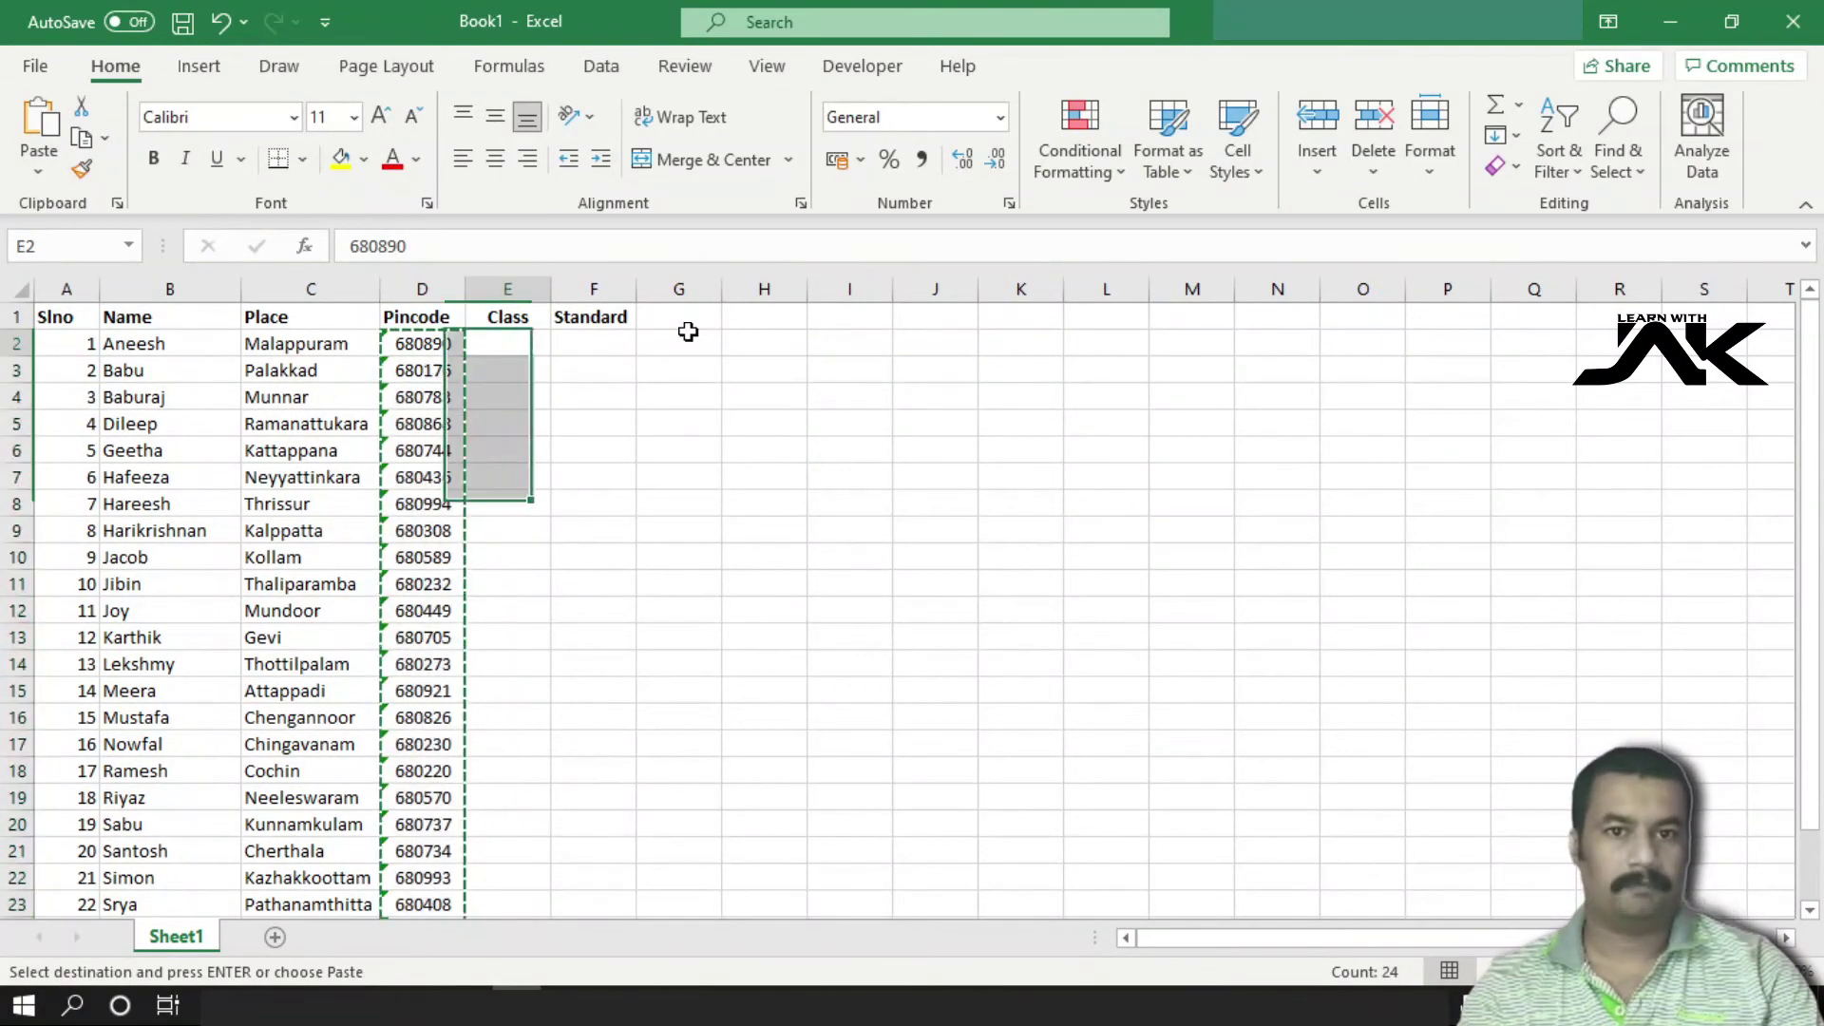
pyautogui.press('Left')
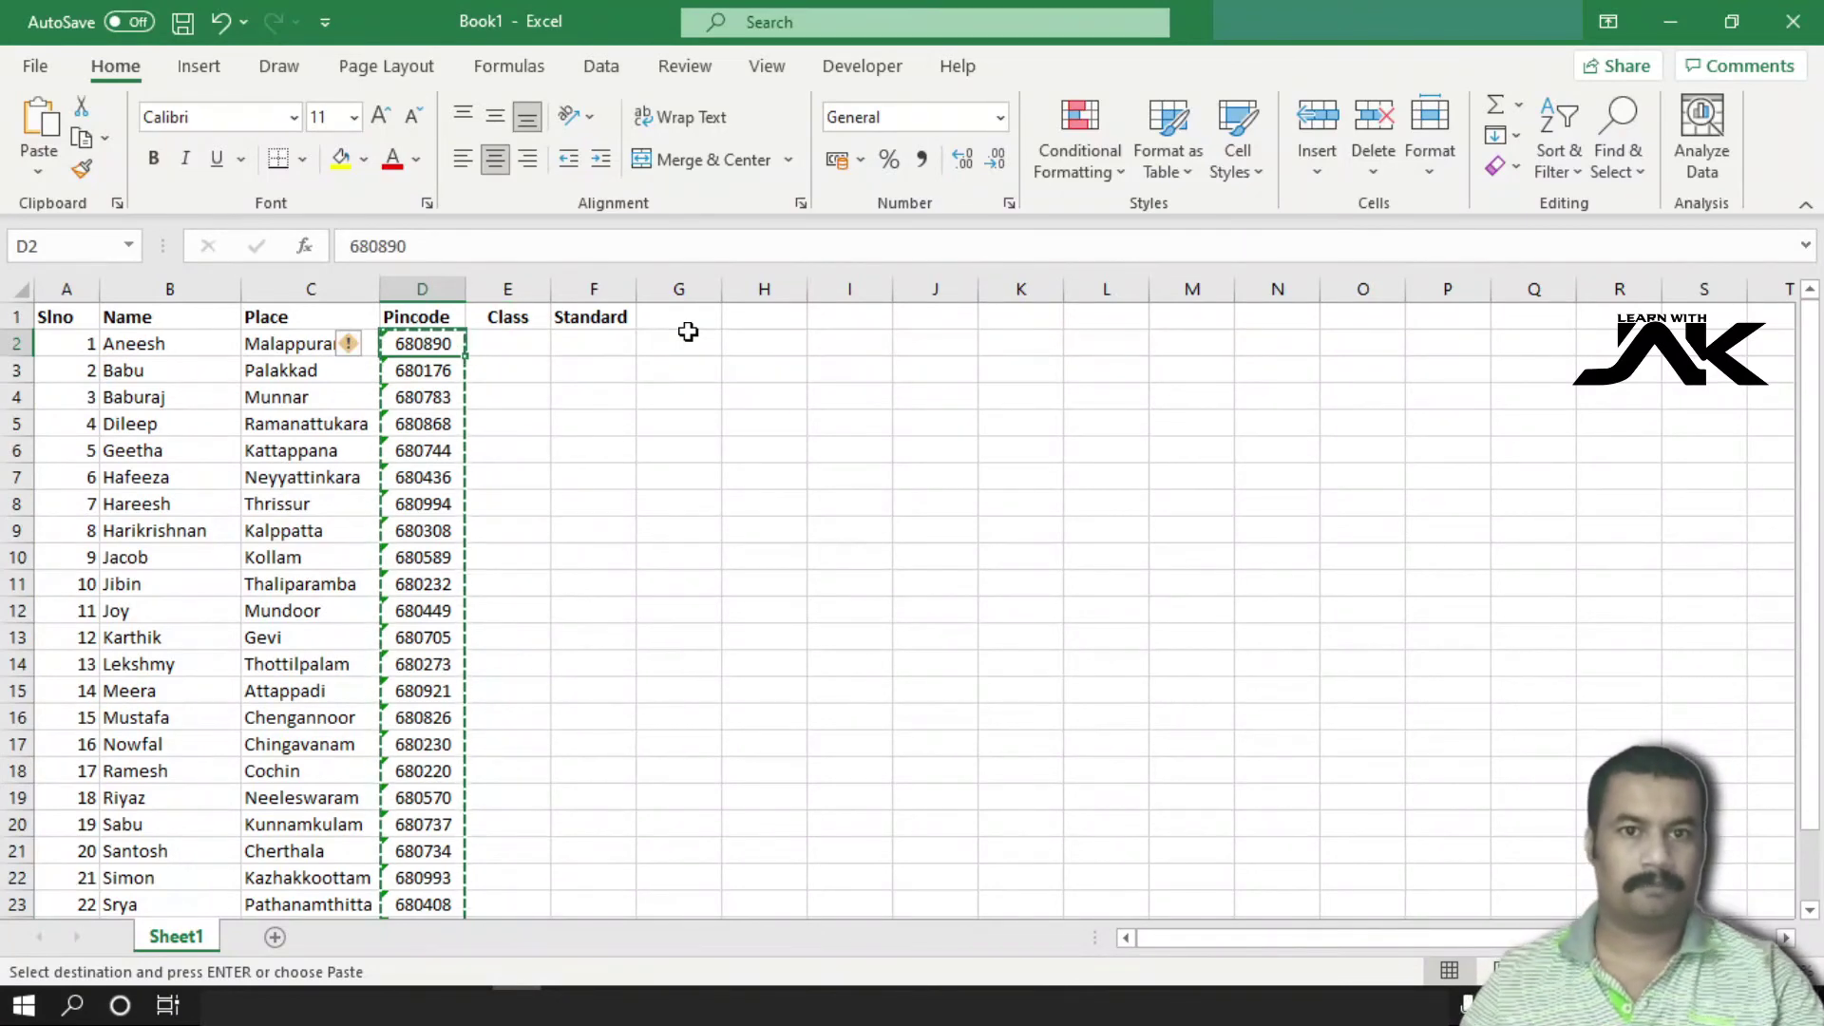
pyautogui.scroll(-1, 468, 766)
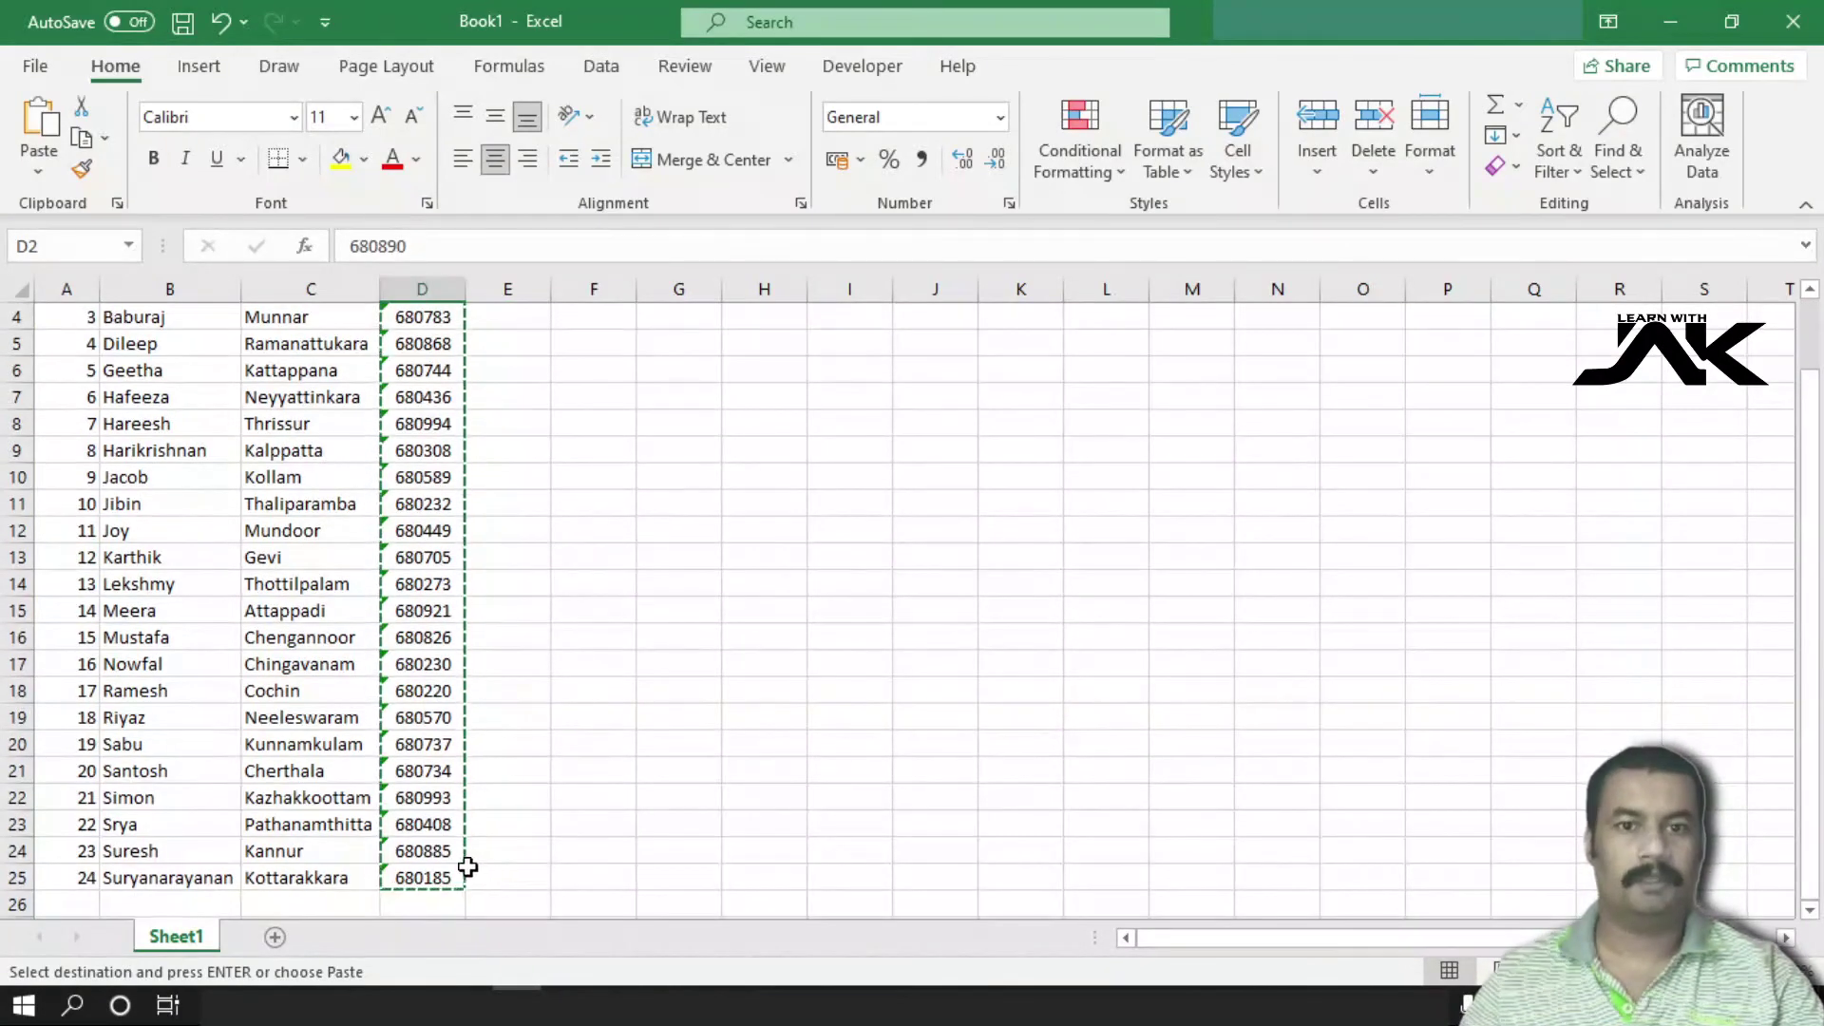
pyautogui.scroll(1, 466, 865)
pyautogui.click(529, 353)
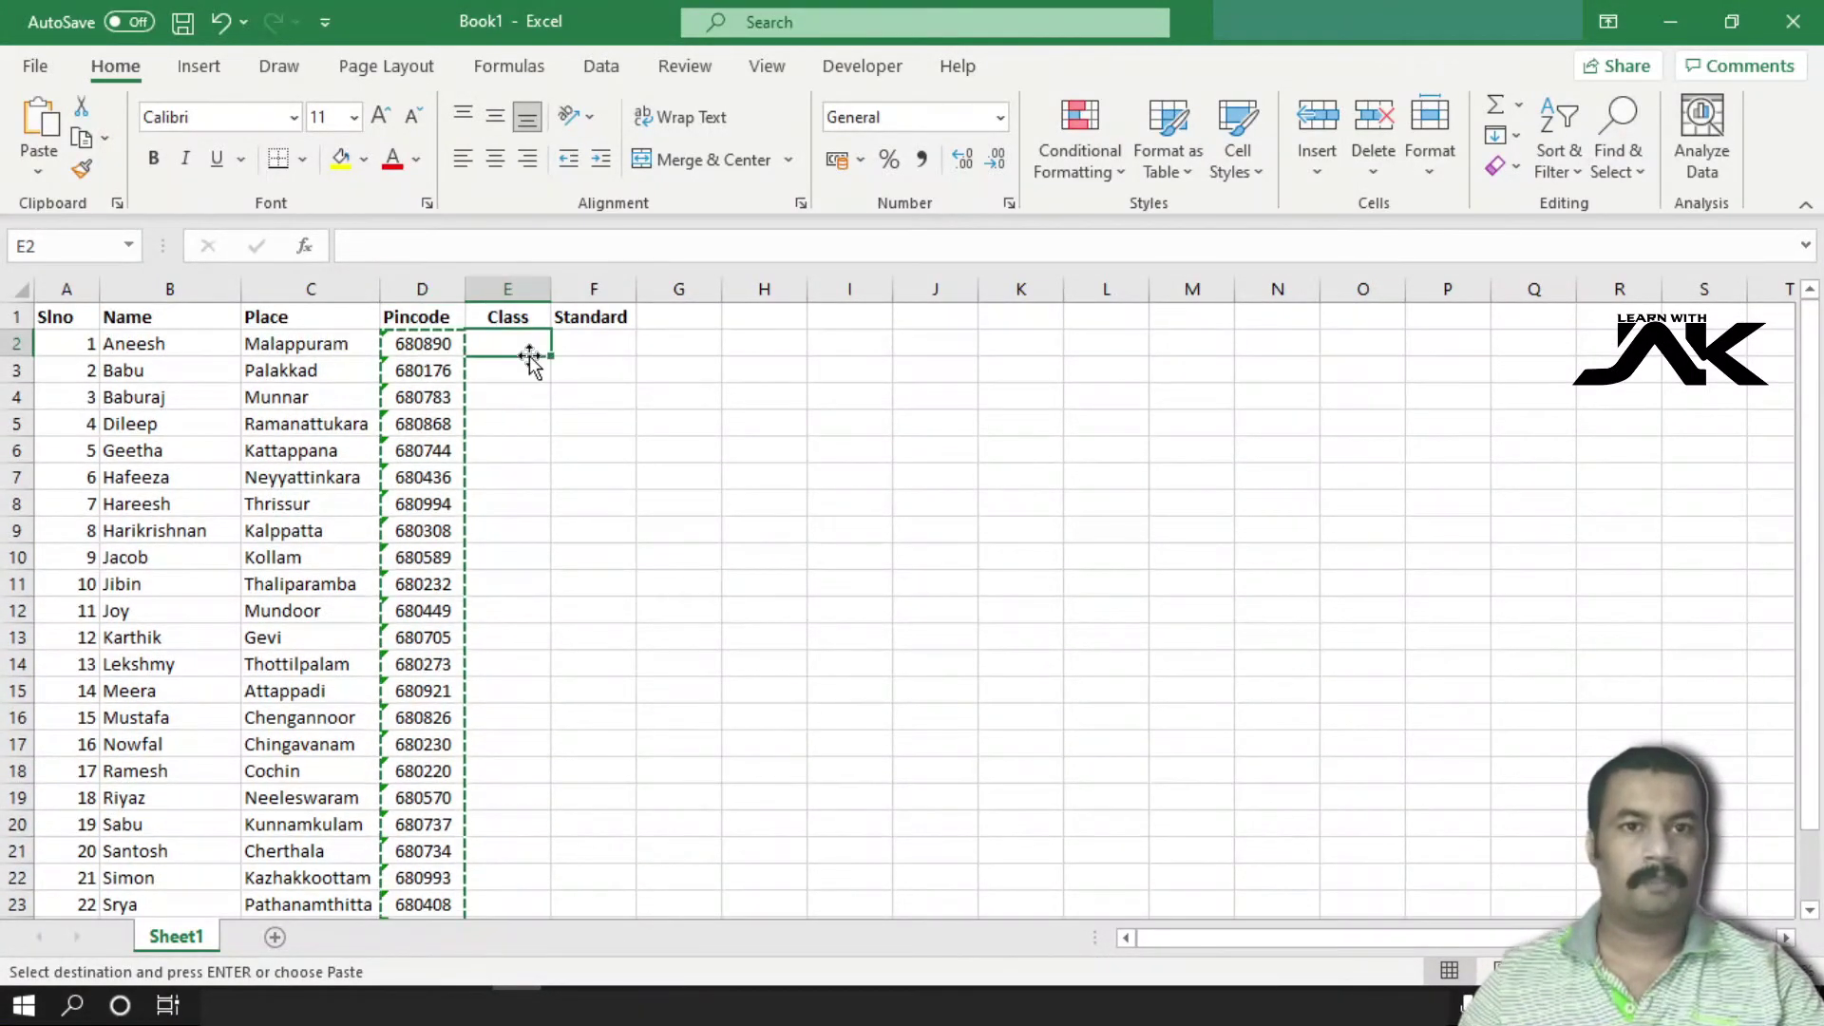
pyautogui.click(500, 366)
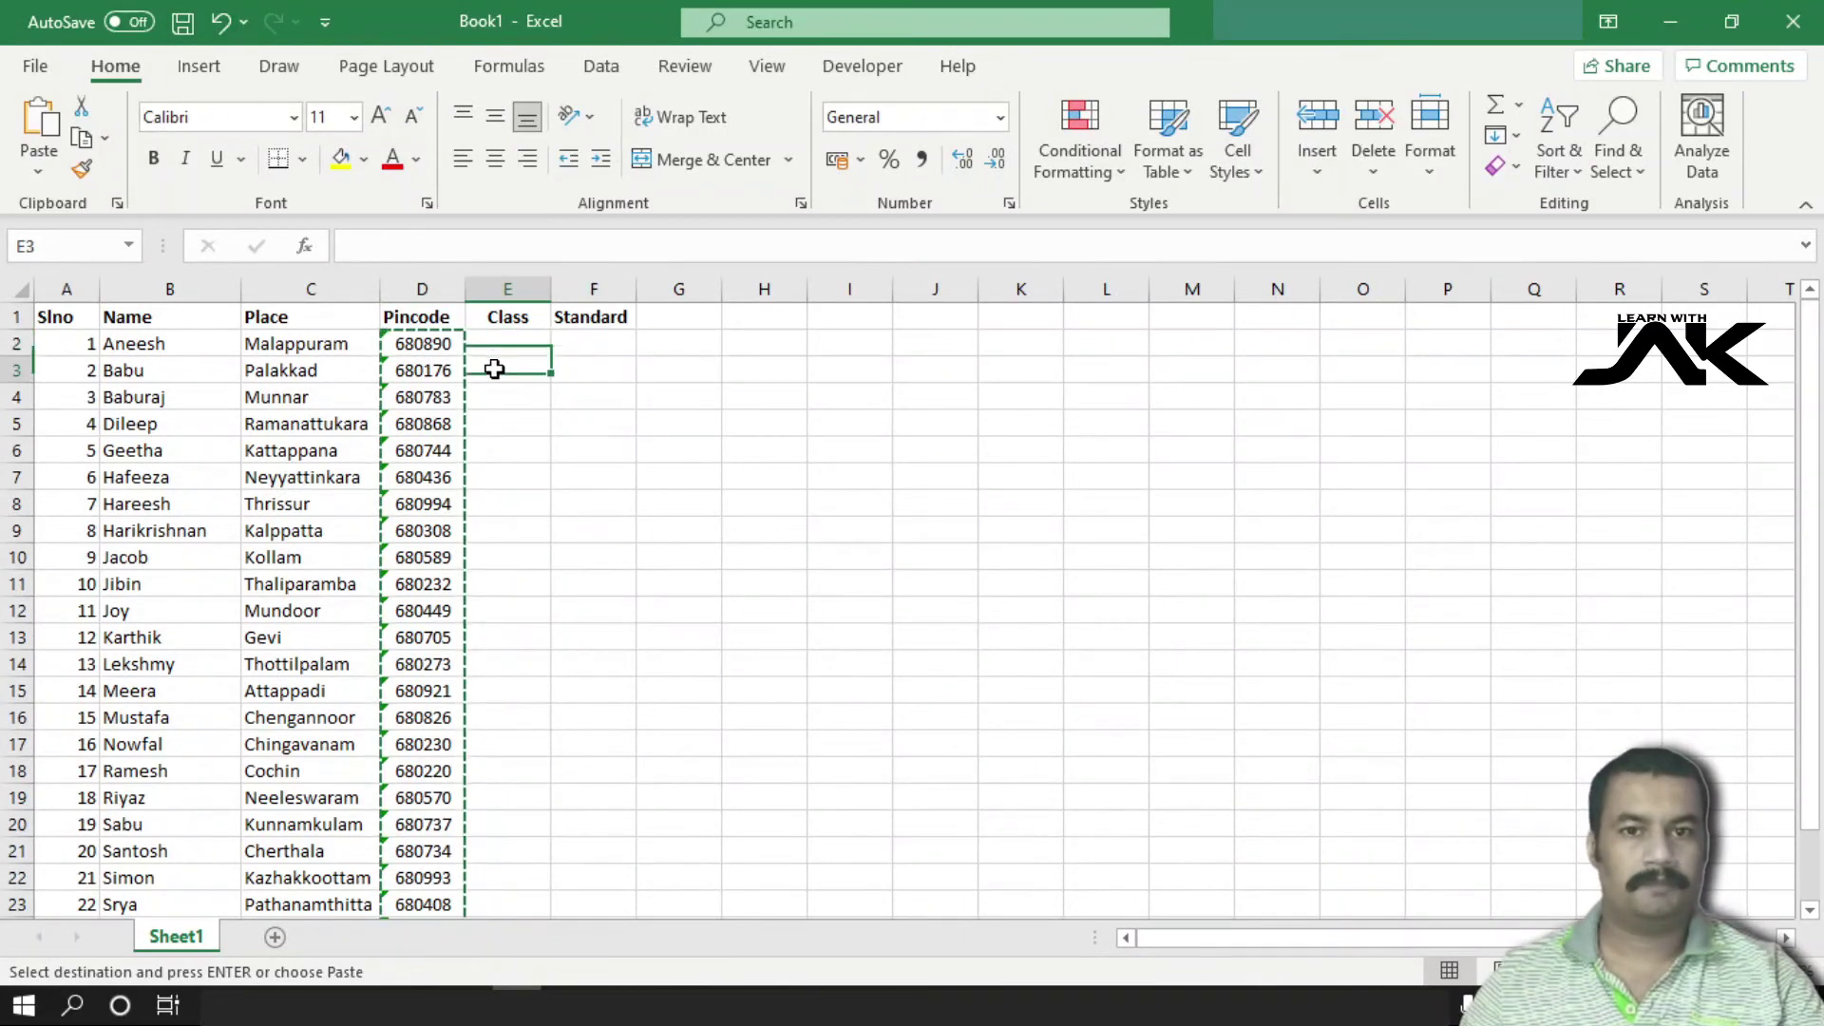
pyautogui.press('BackSpace')
pyautogui.press('Up')
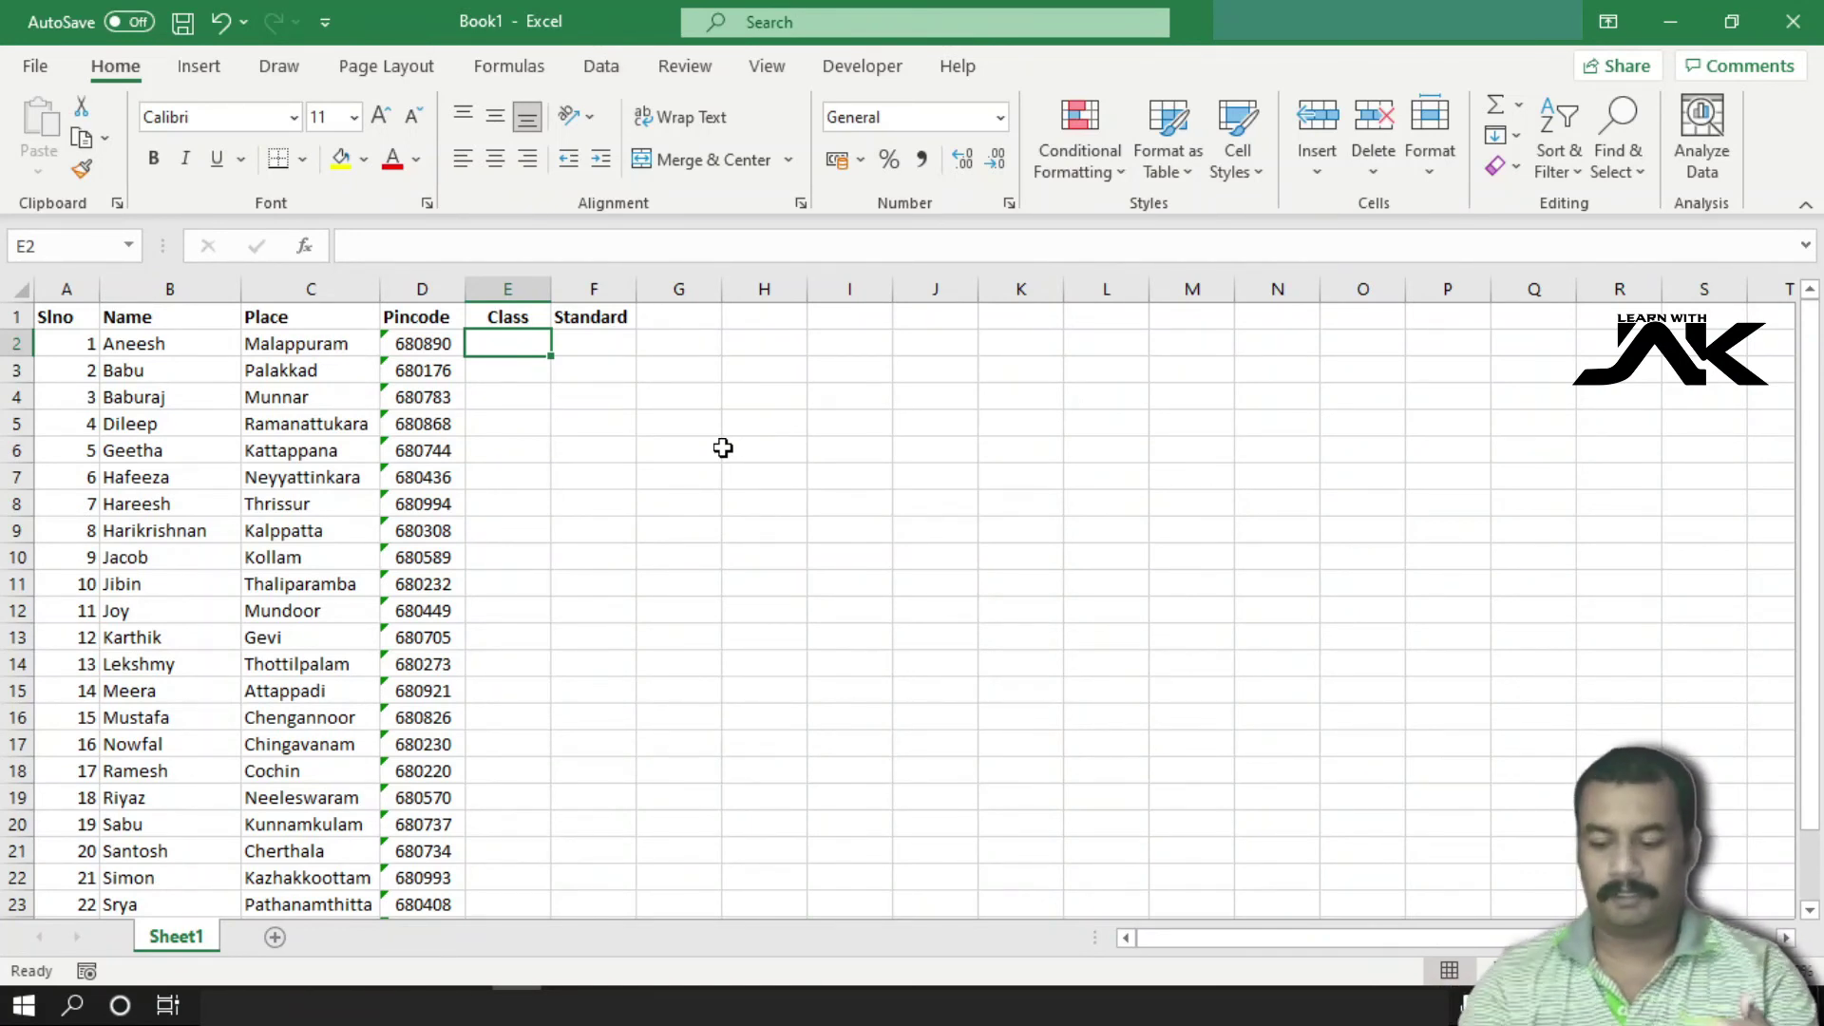
pyautogui.press('Left')
pyautogui.hotkey('ctrl', 'shift', 'Down')
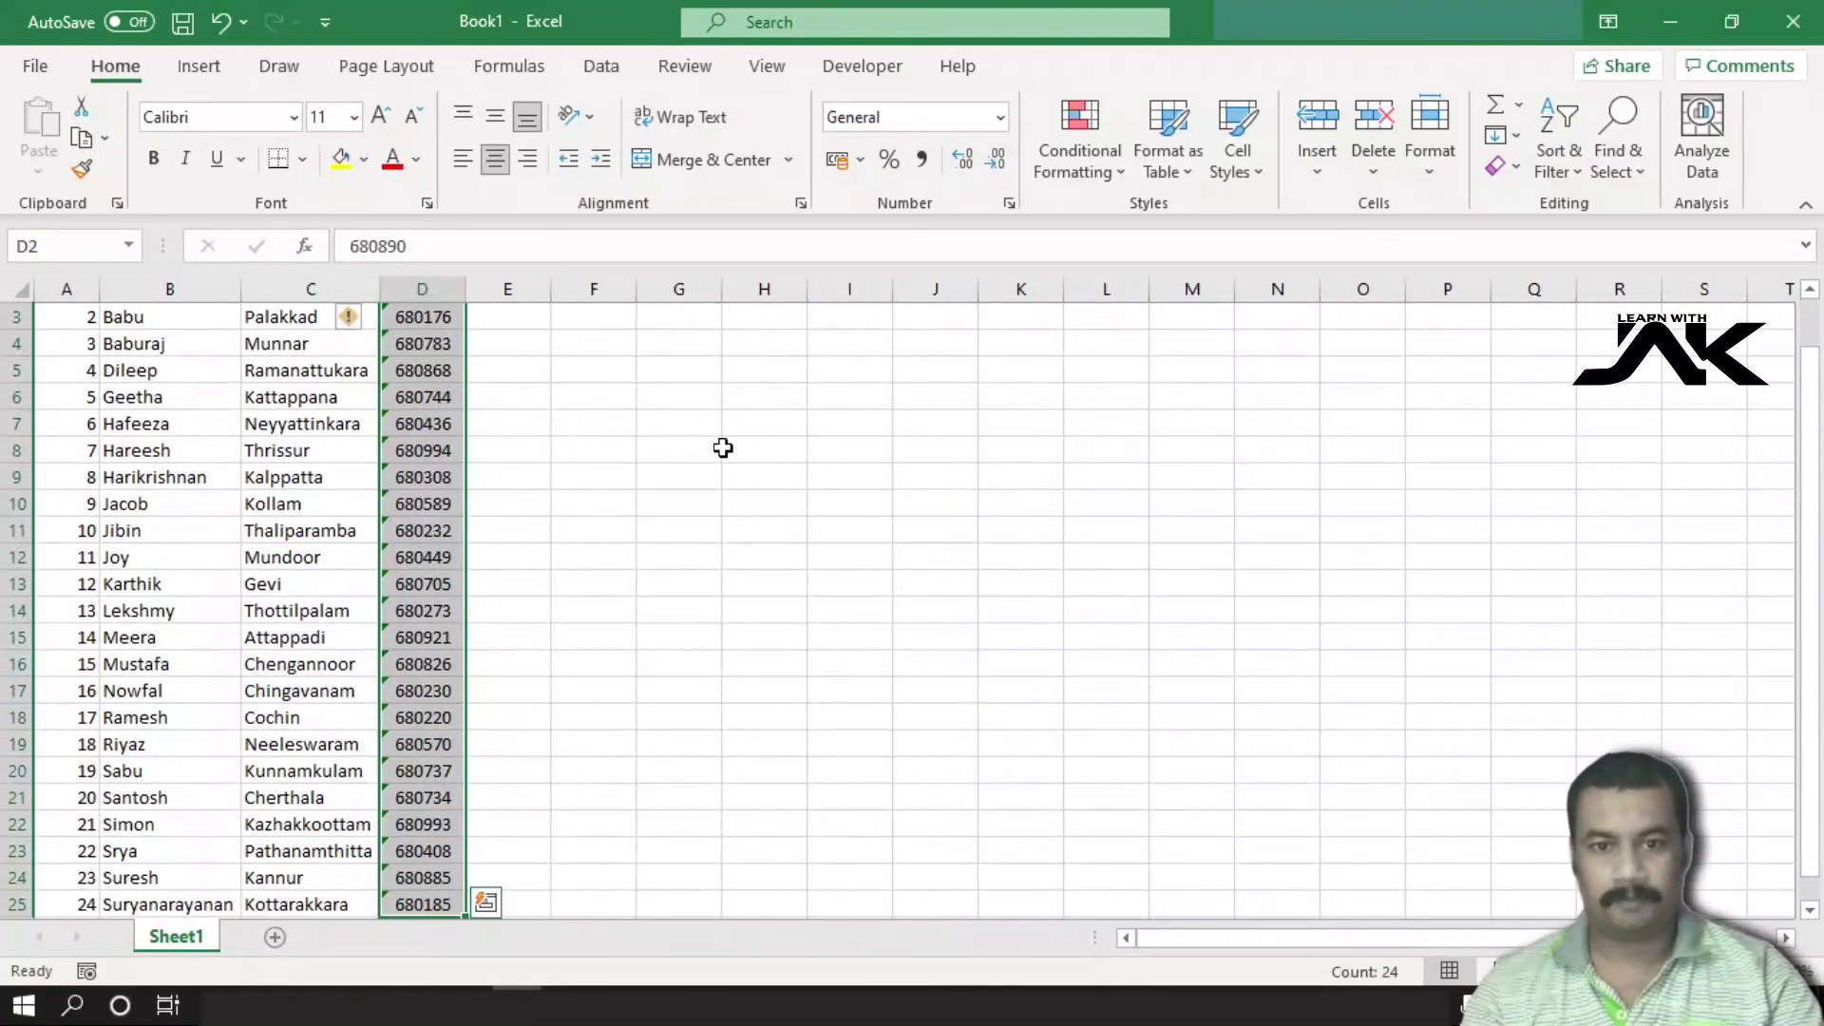
pyautogui.press('Down')
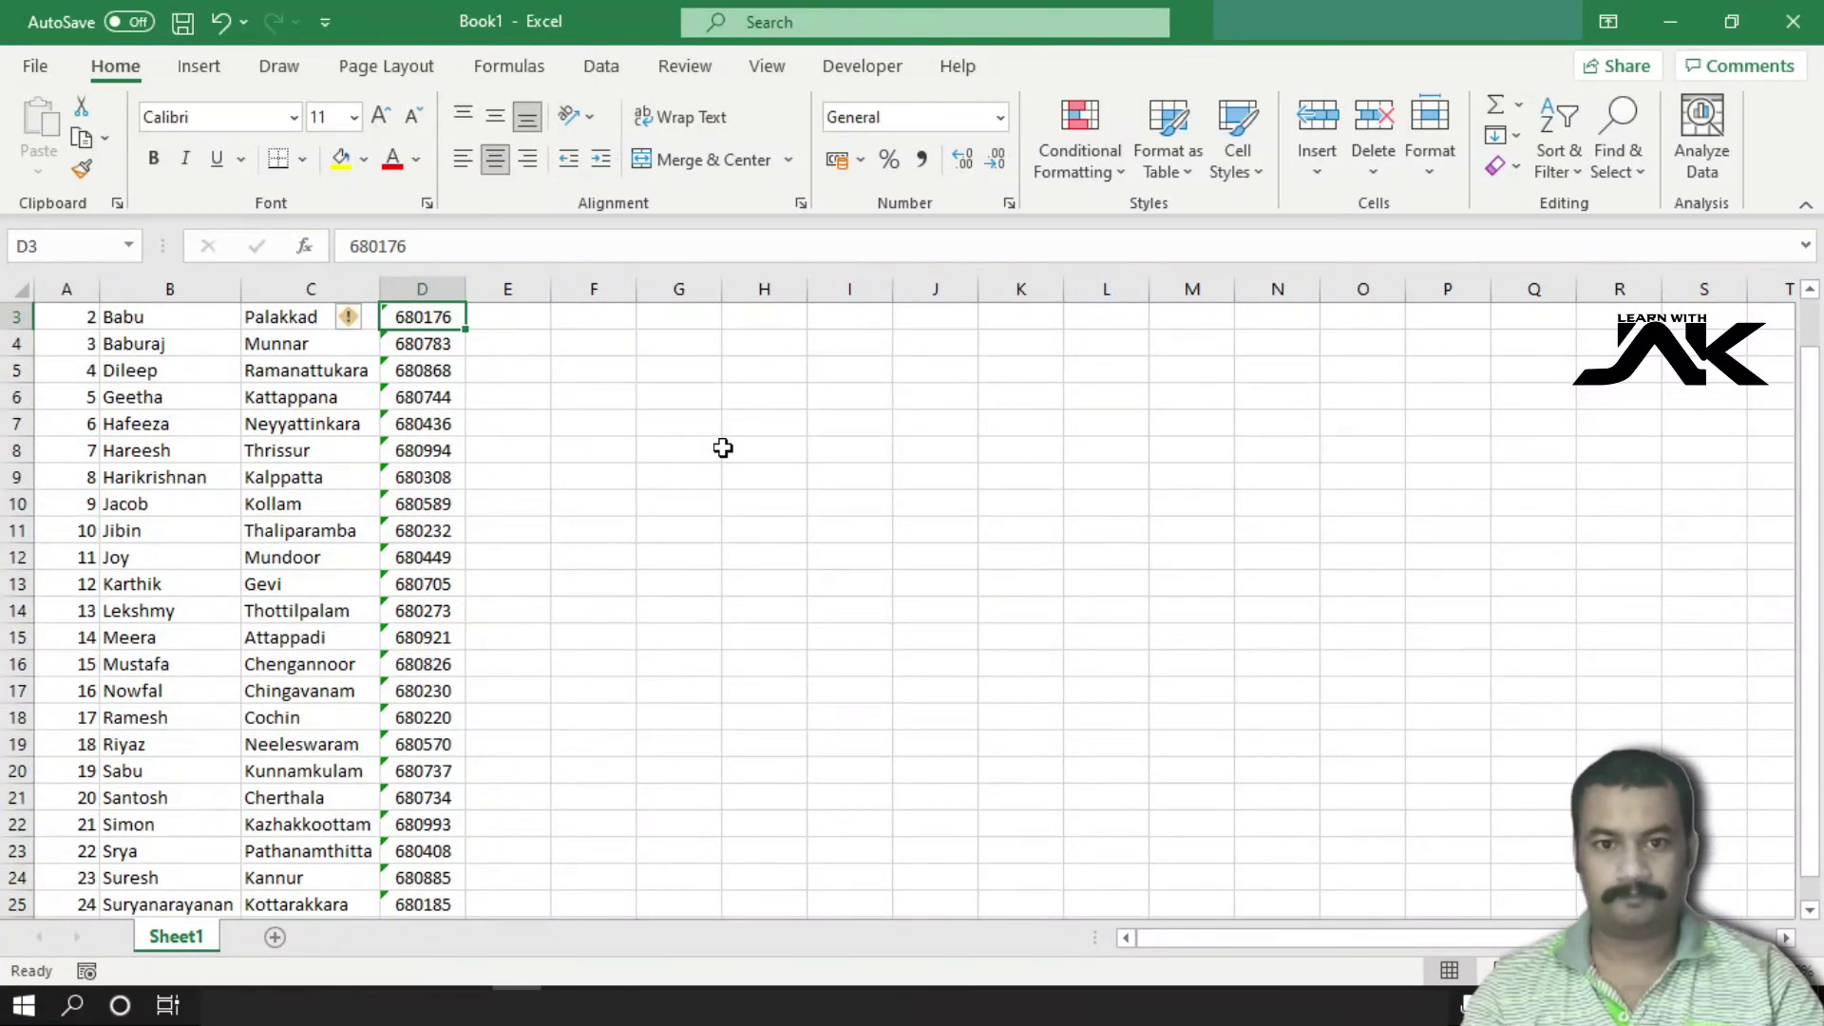
pyautogui.hotkey('ctrl', 'Down')
pyautogui.hotkey('ctrl', 'Up')
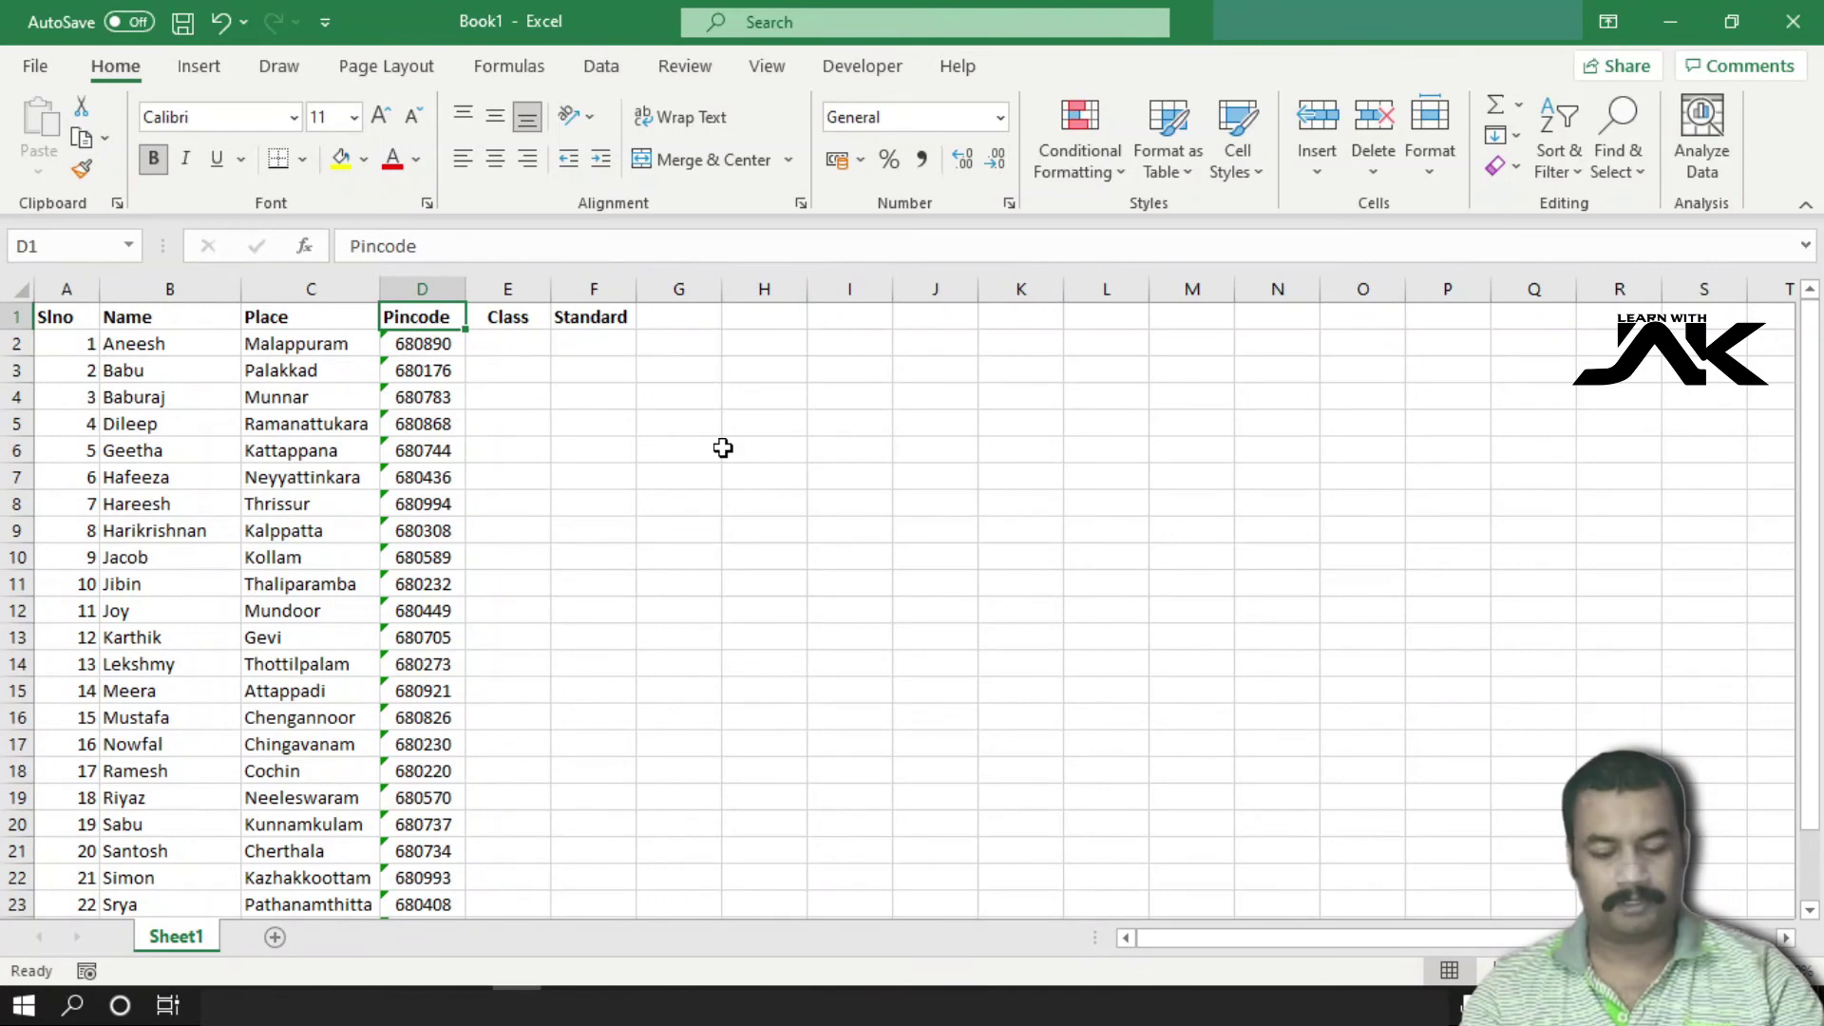
pyautogui.hotkey('ctrl', 'Down')
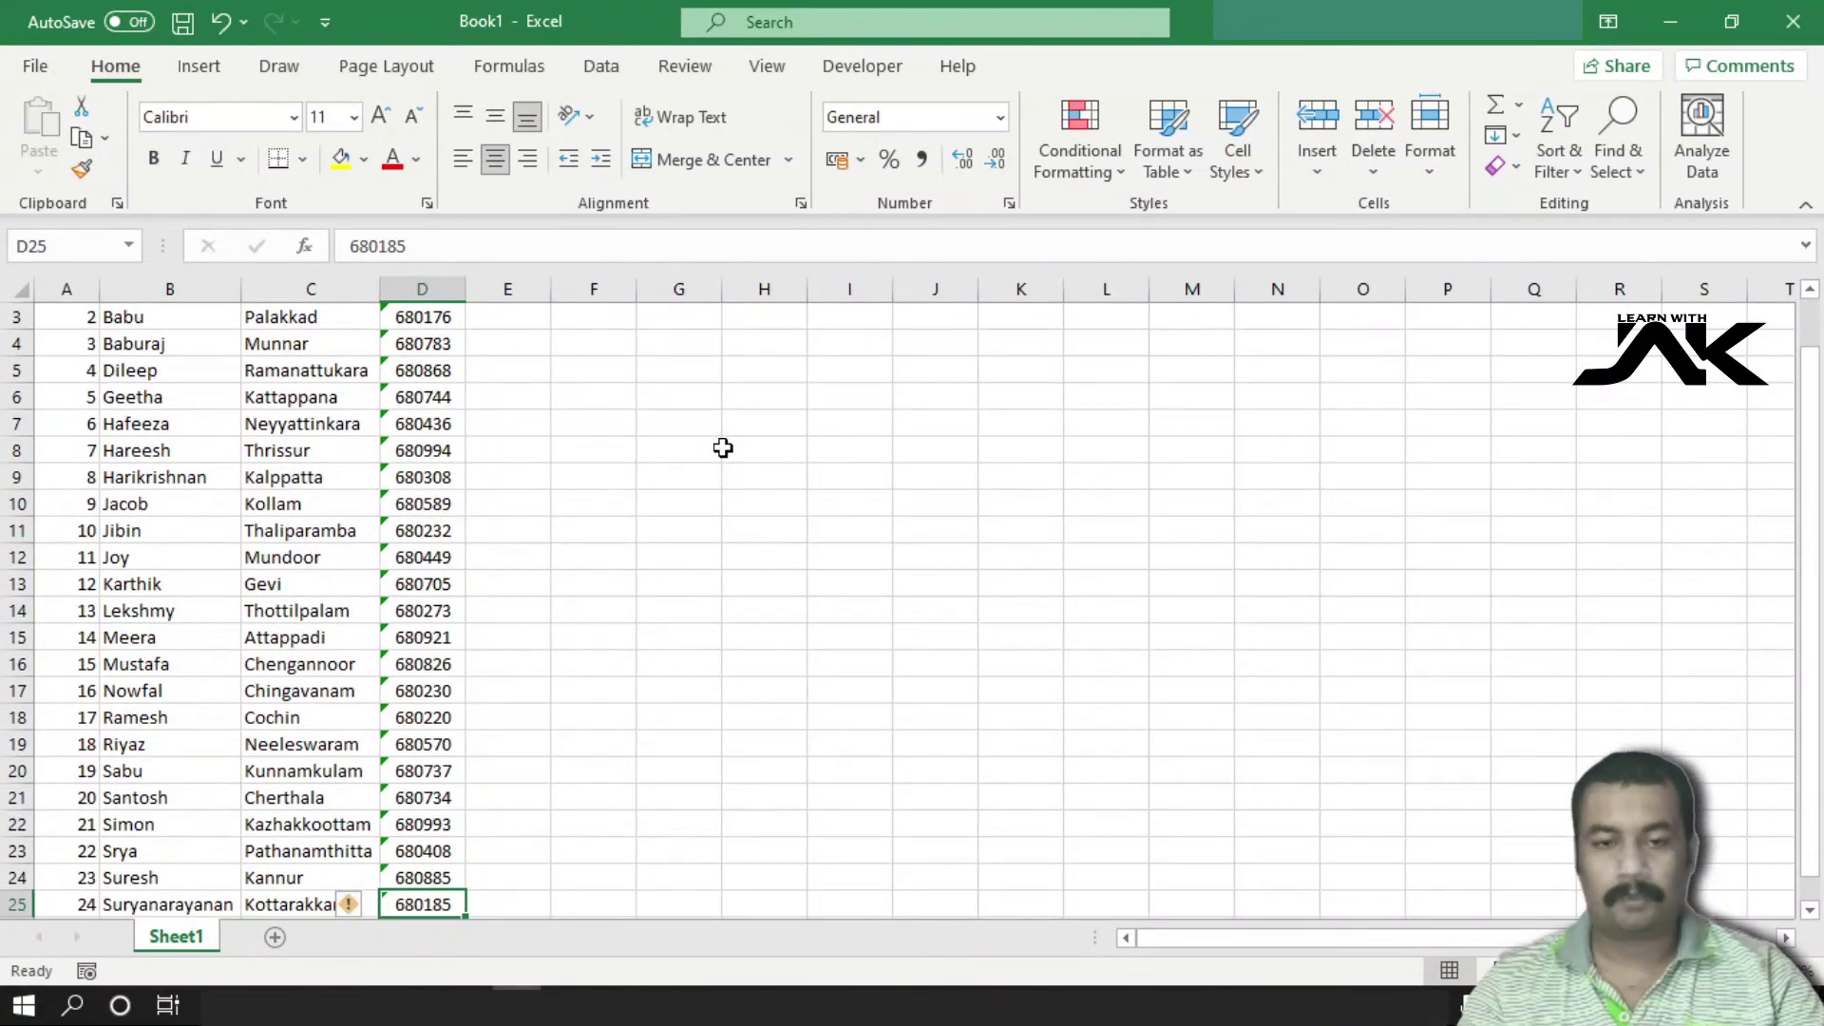
pyautogui.hotkey('ctrl', 'Left')
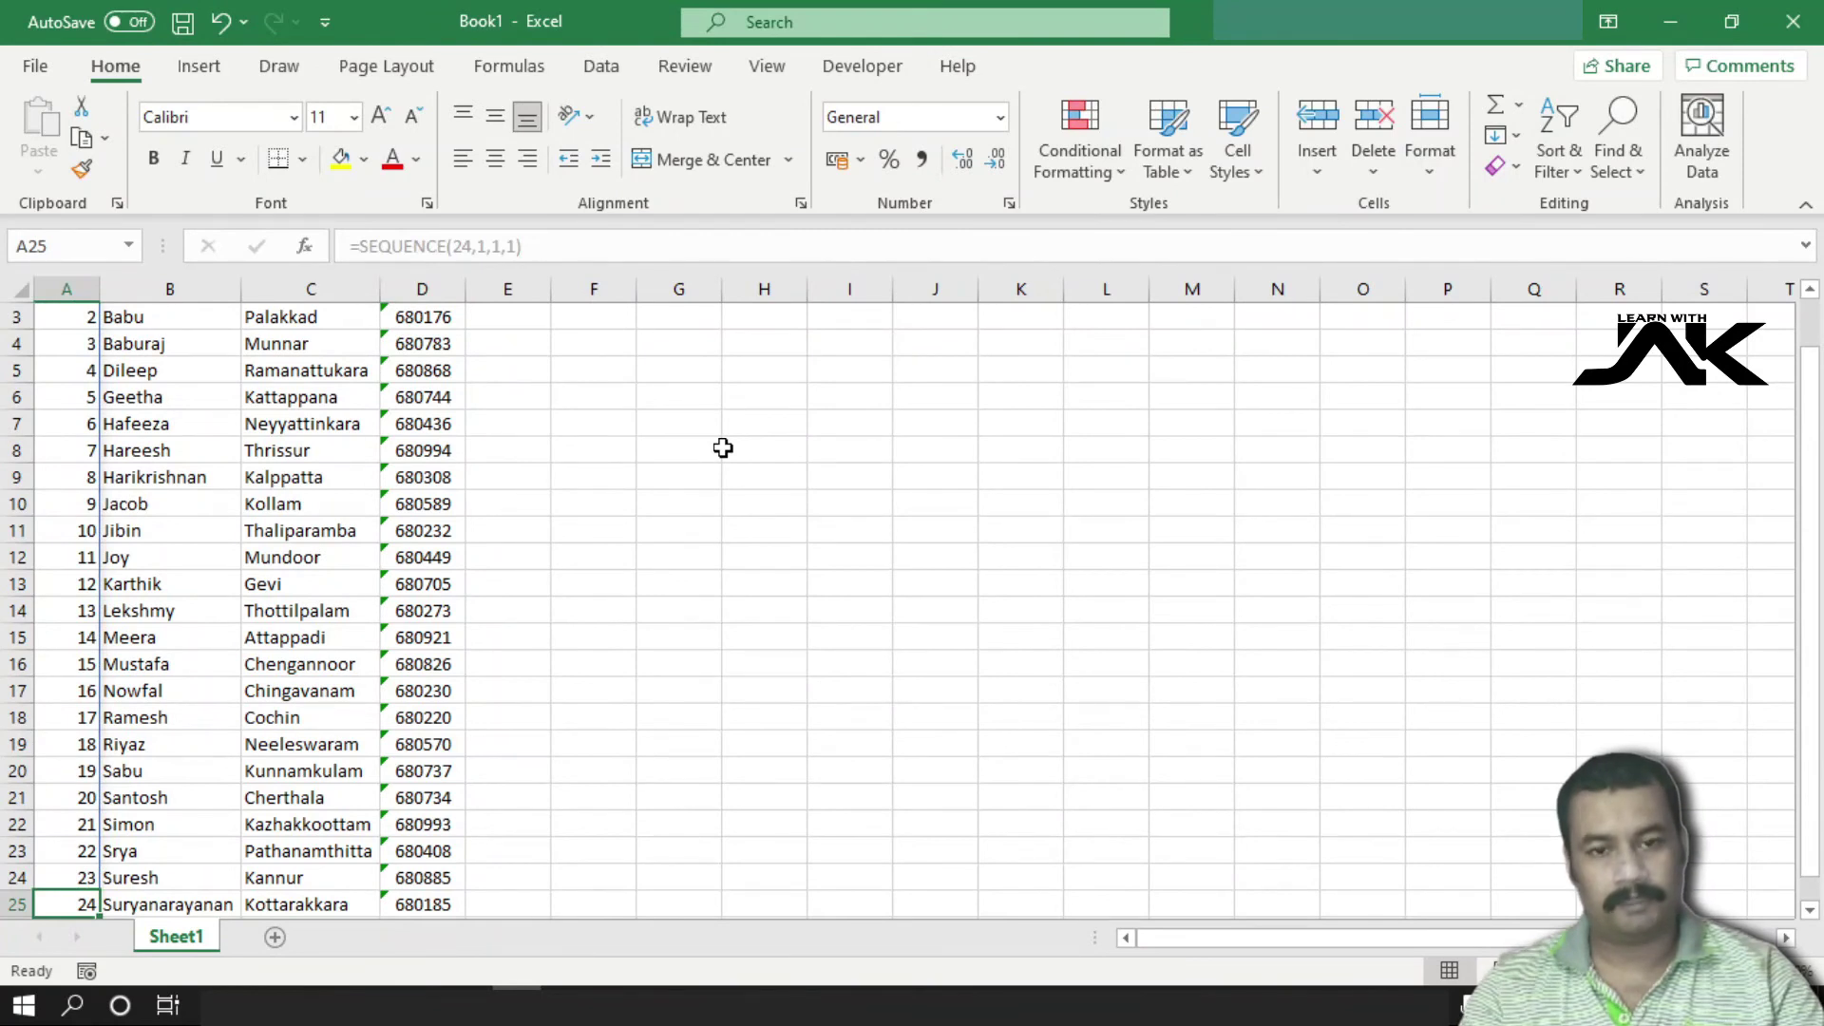
pyautogui.hotkey('ctrl', 'Up')
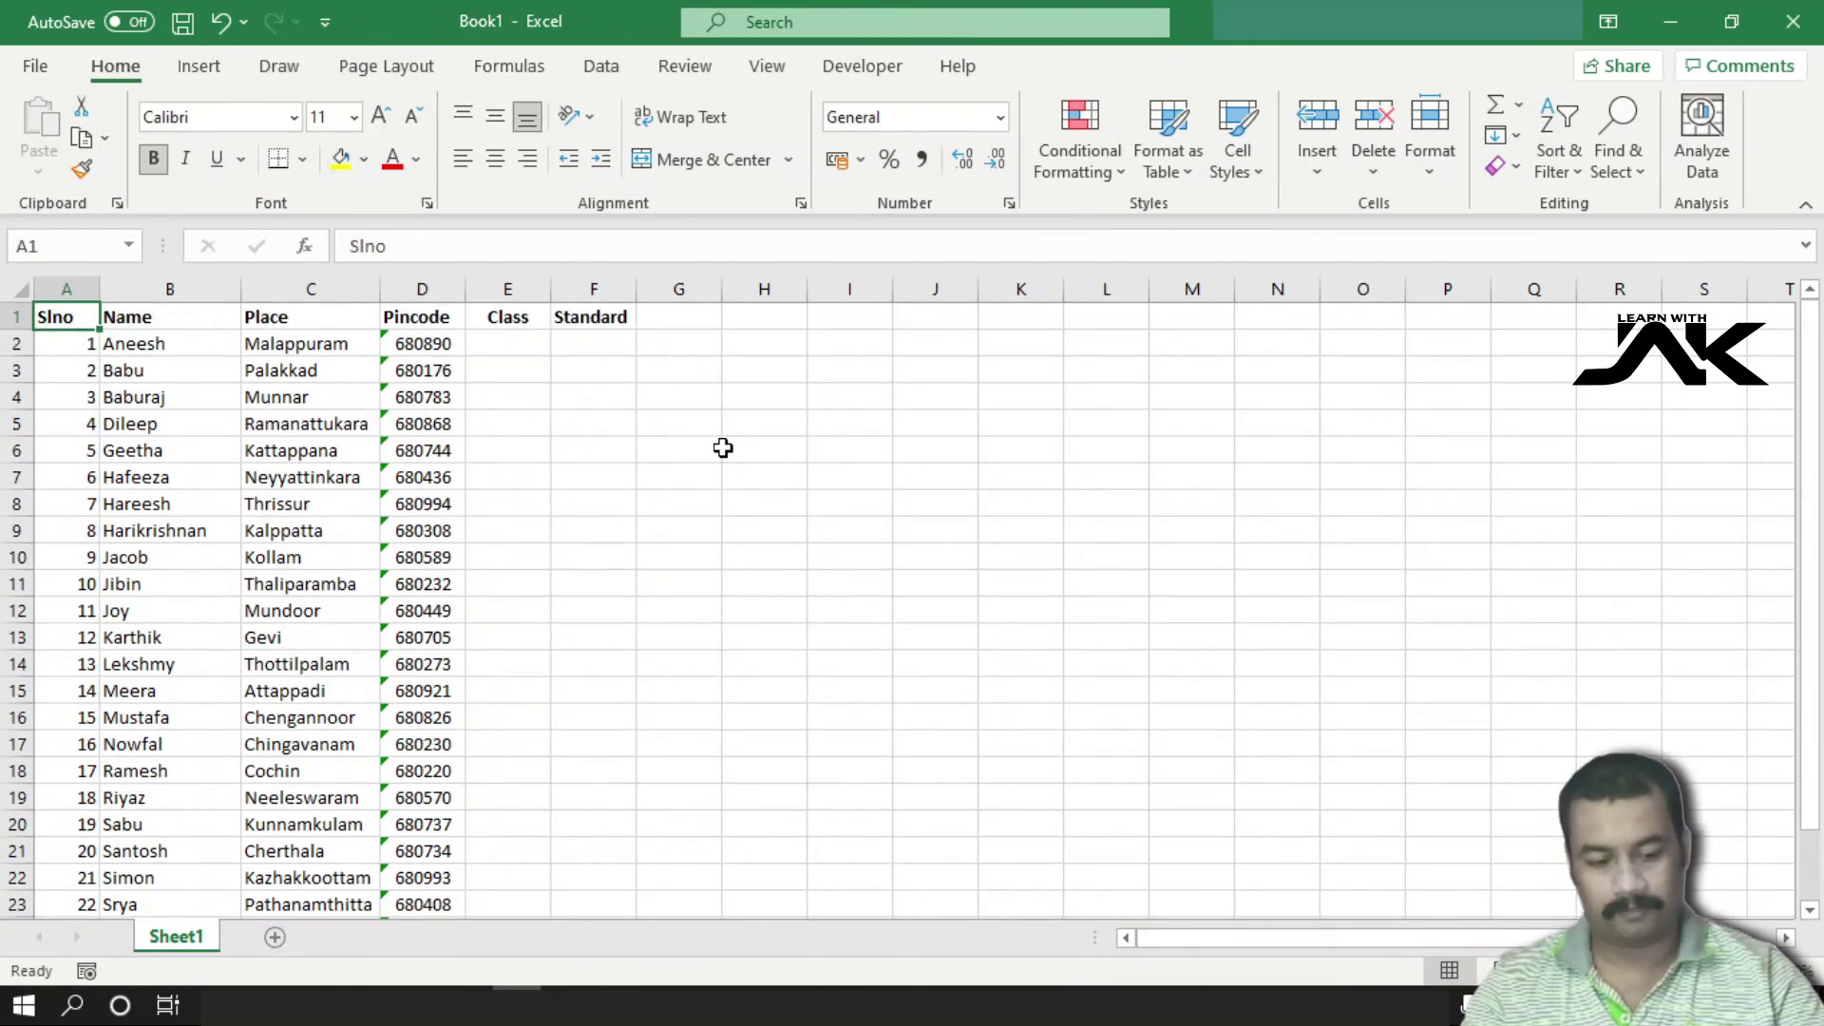
pyautogui.hotkey('ctrl', 'Right')
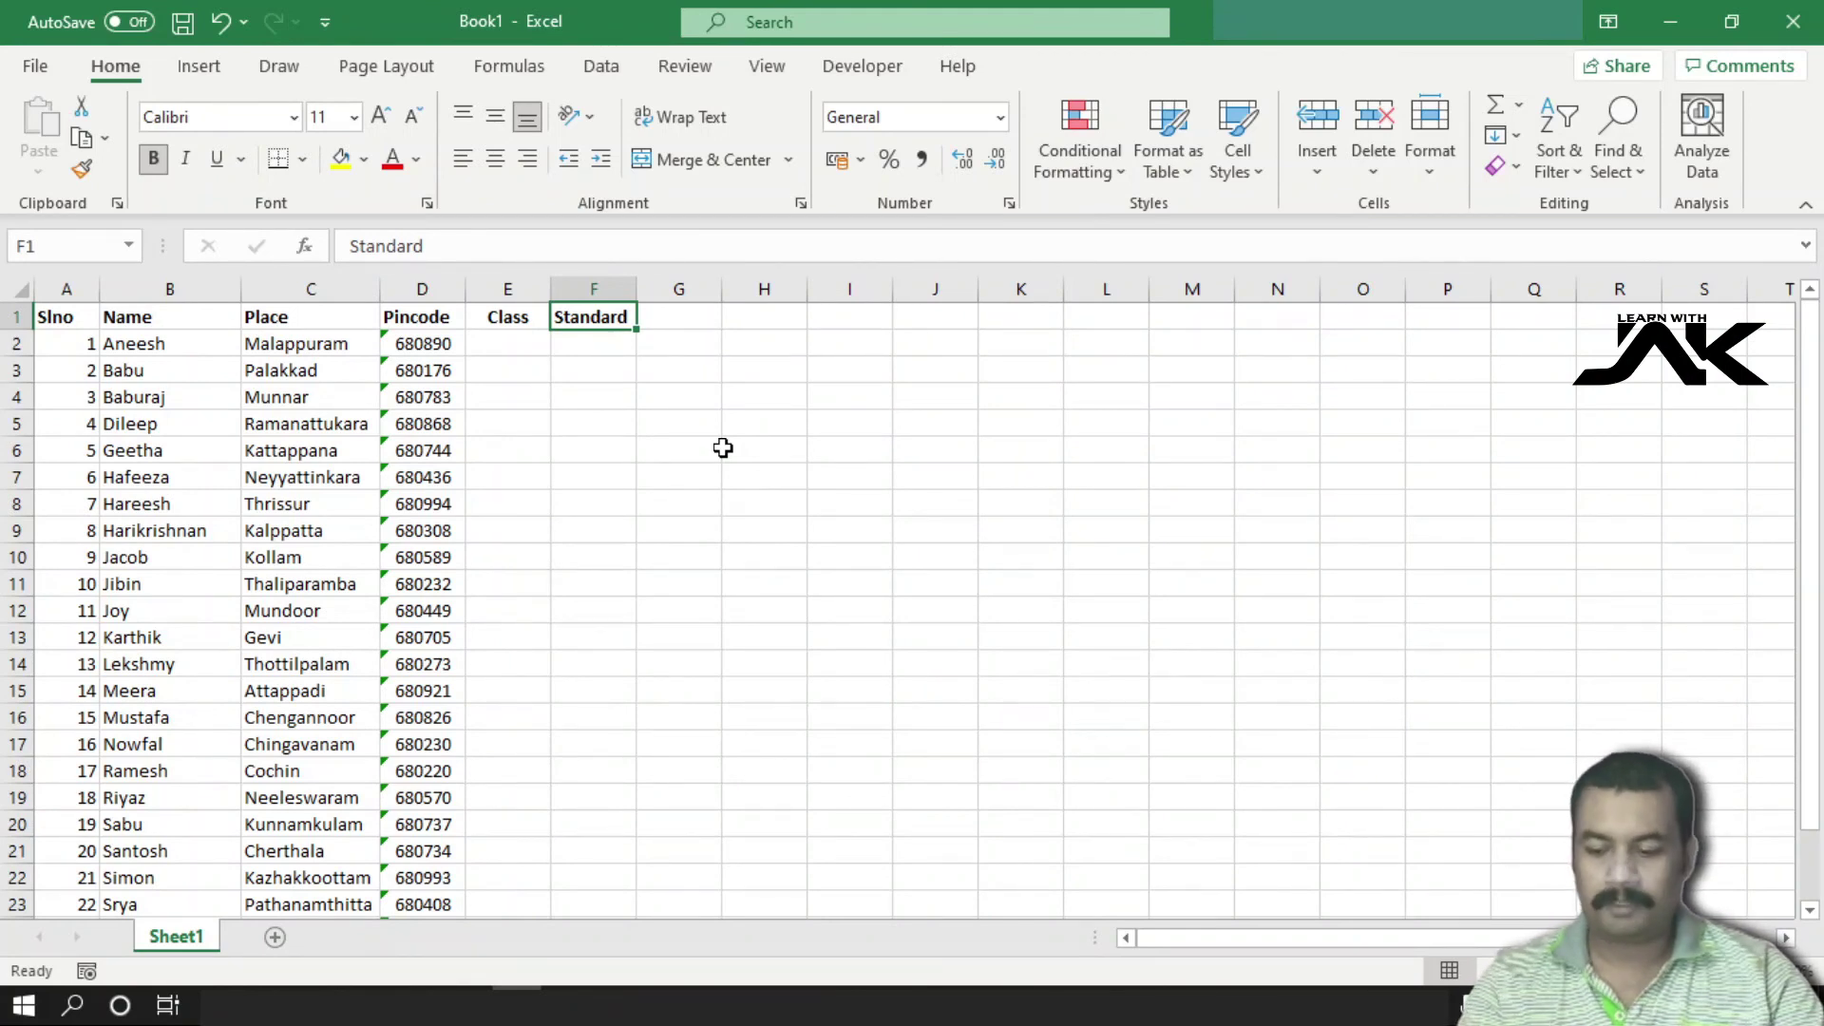
pyautogui.press('End')
pyautogui.press('Left')
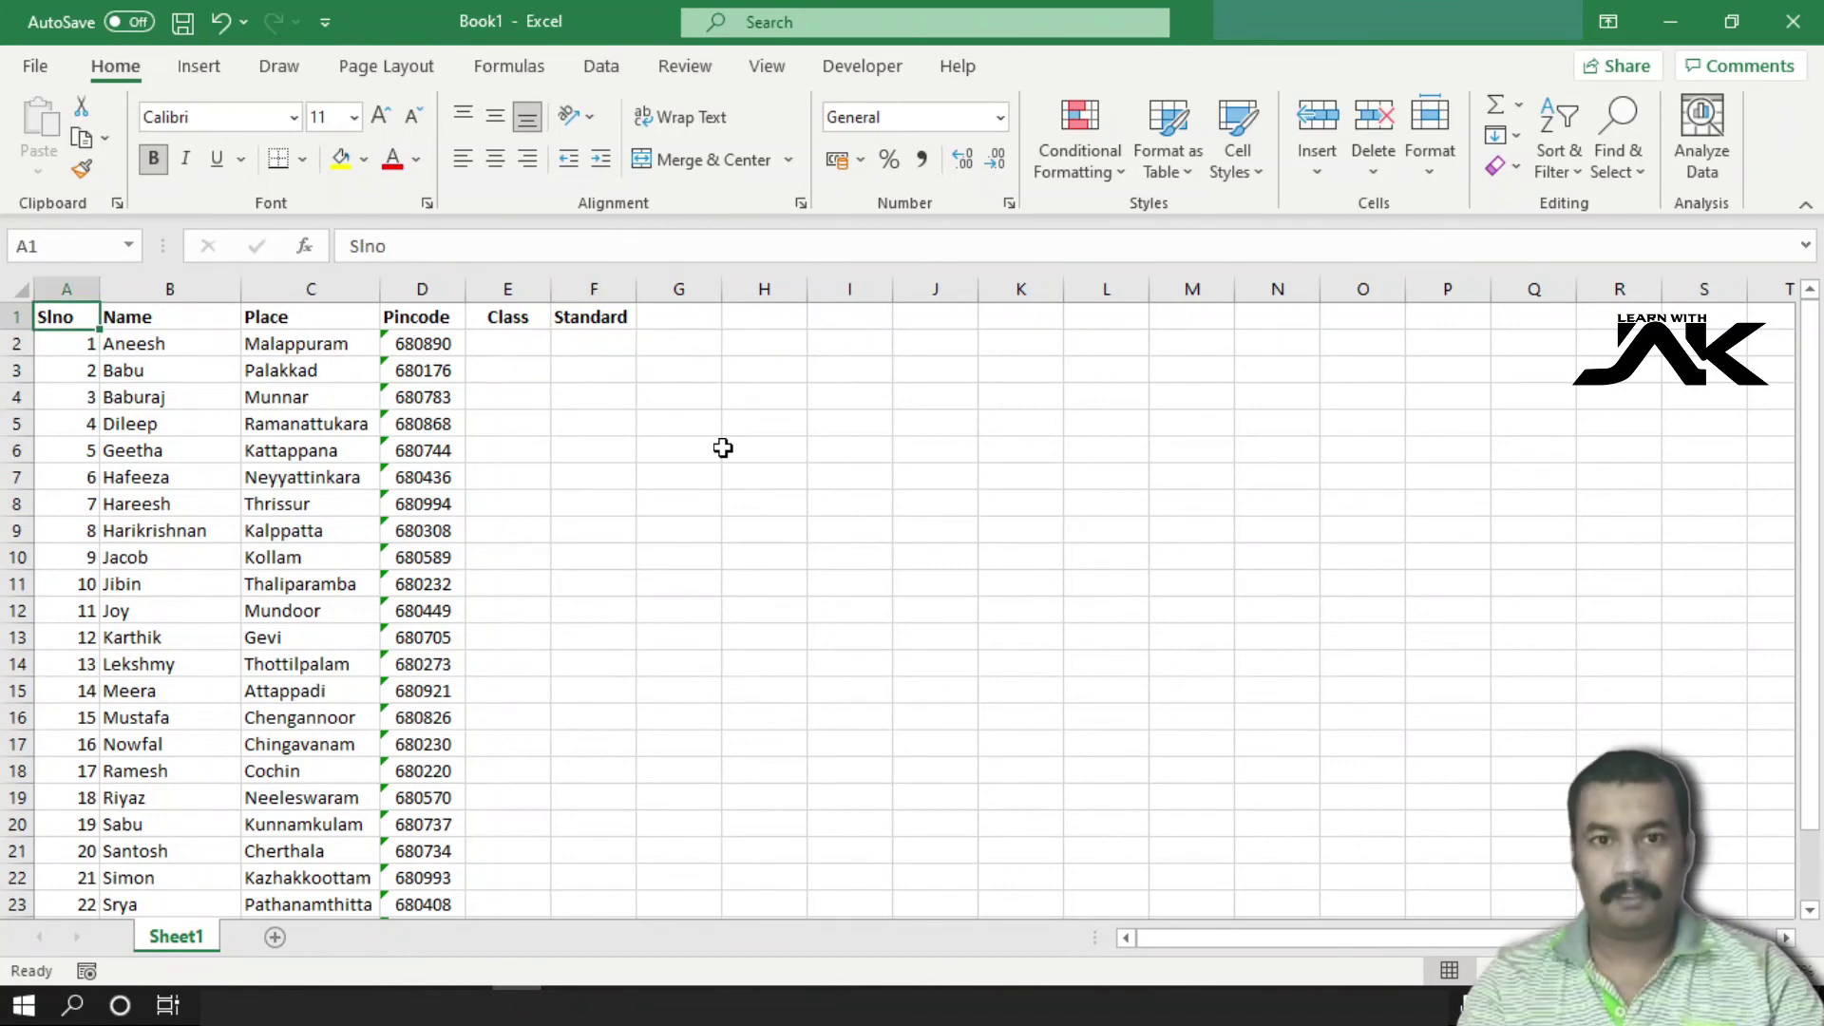
pyautogui.press('Right')
pyautogui.press('End')
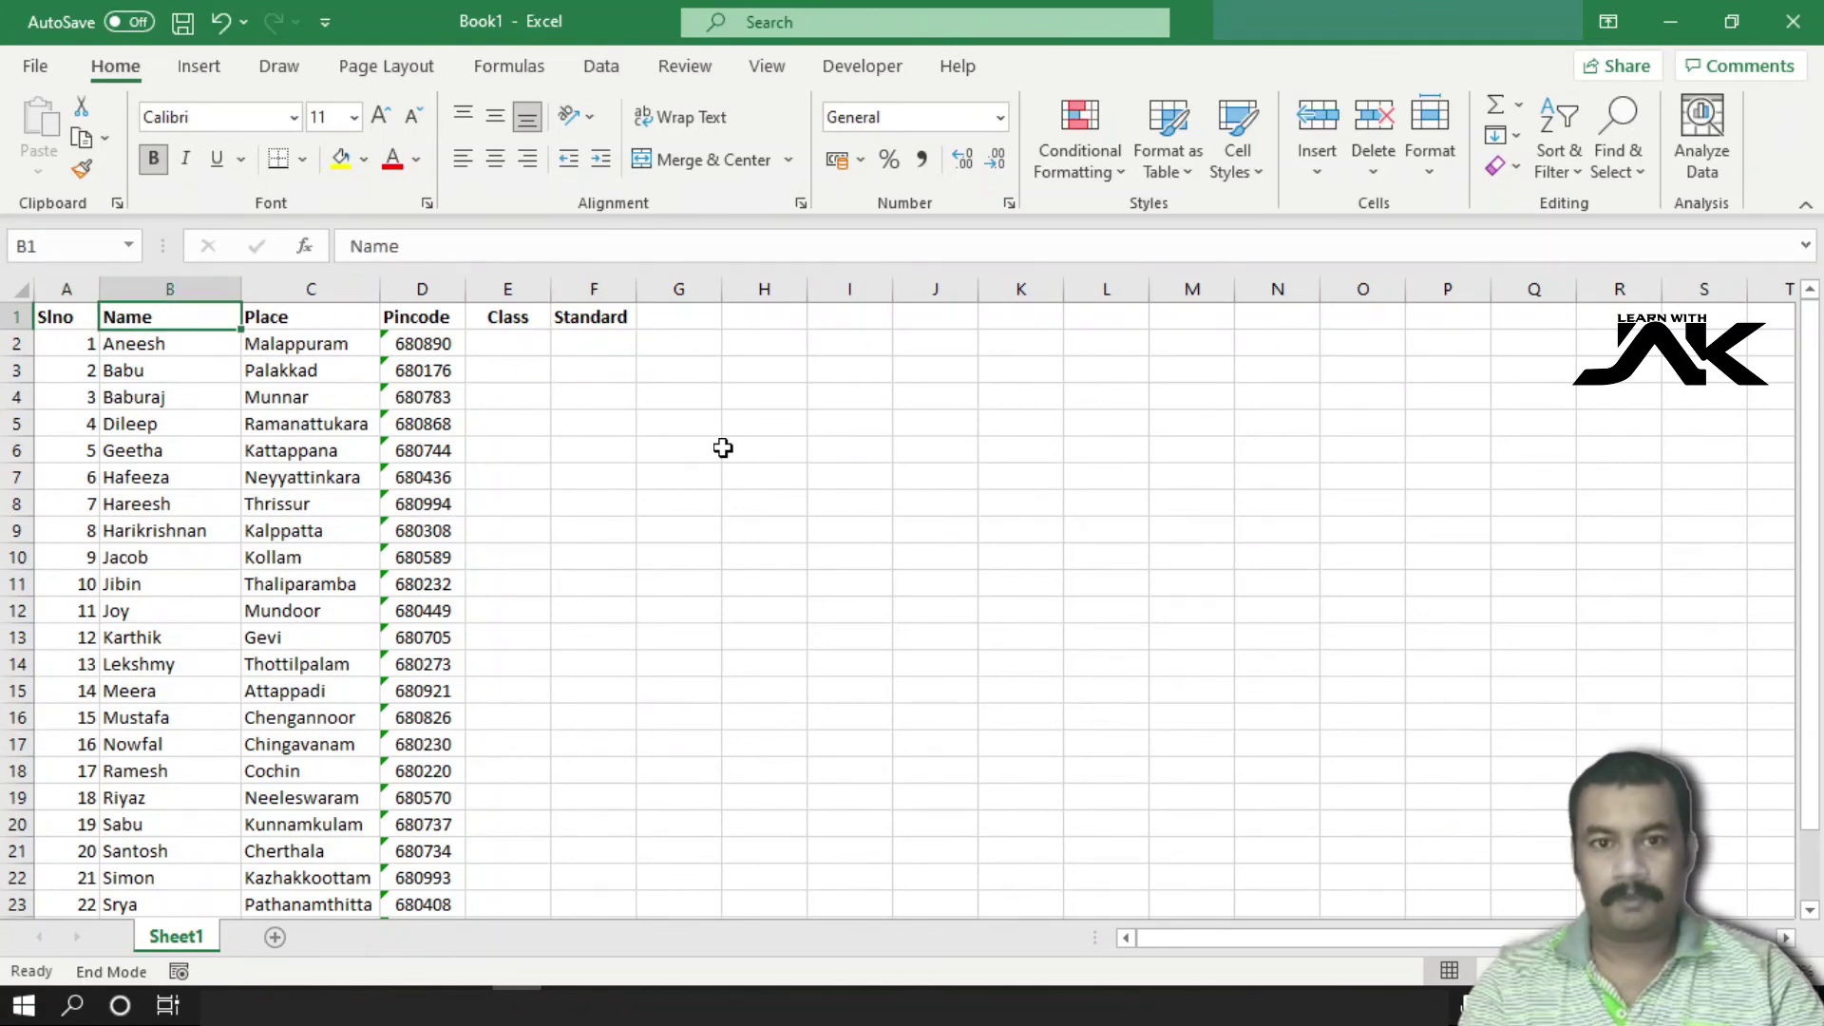
pyautogui.press('Down')
pyautogui.press('End')
pyautogui.press('Up')
pyautogui.press('Right')
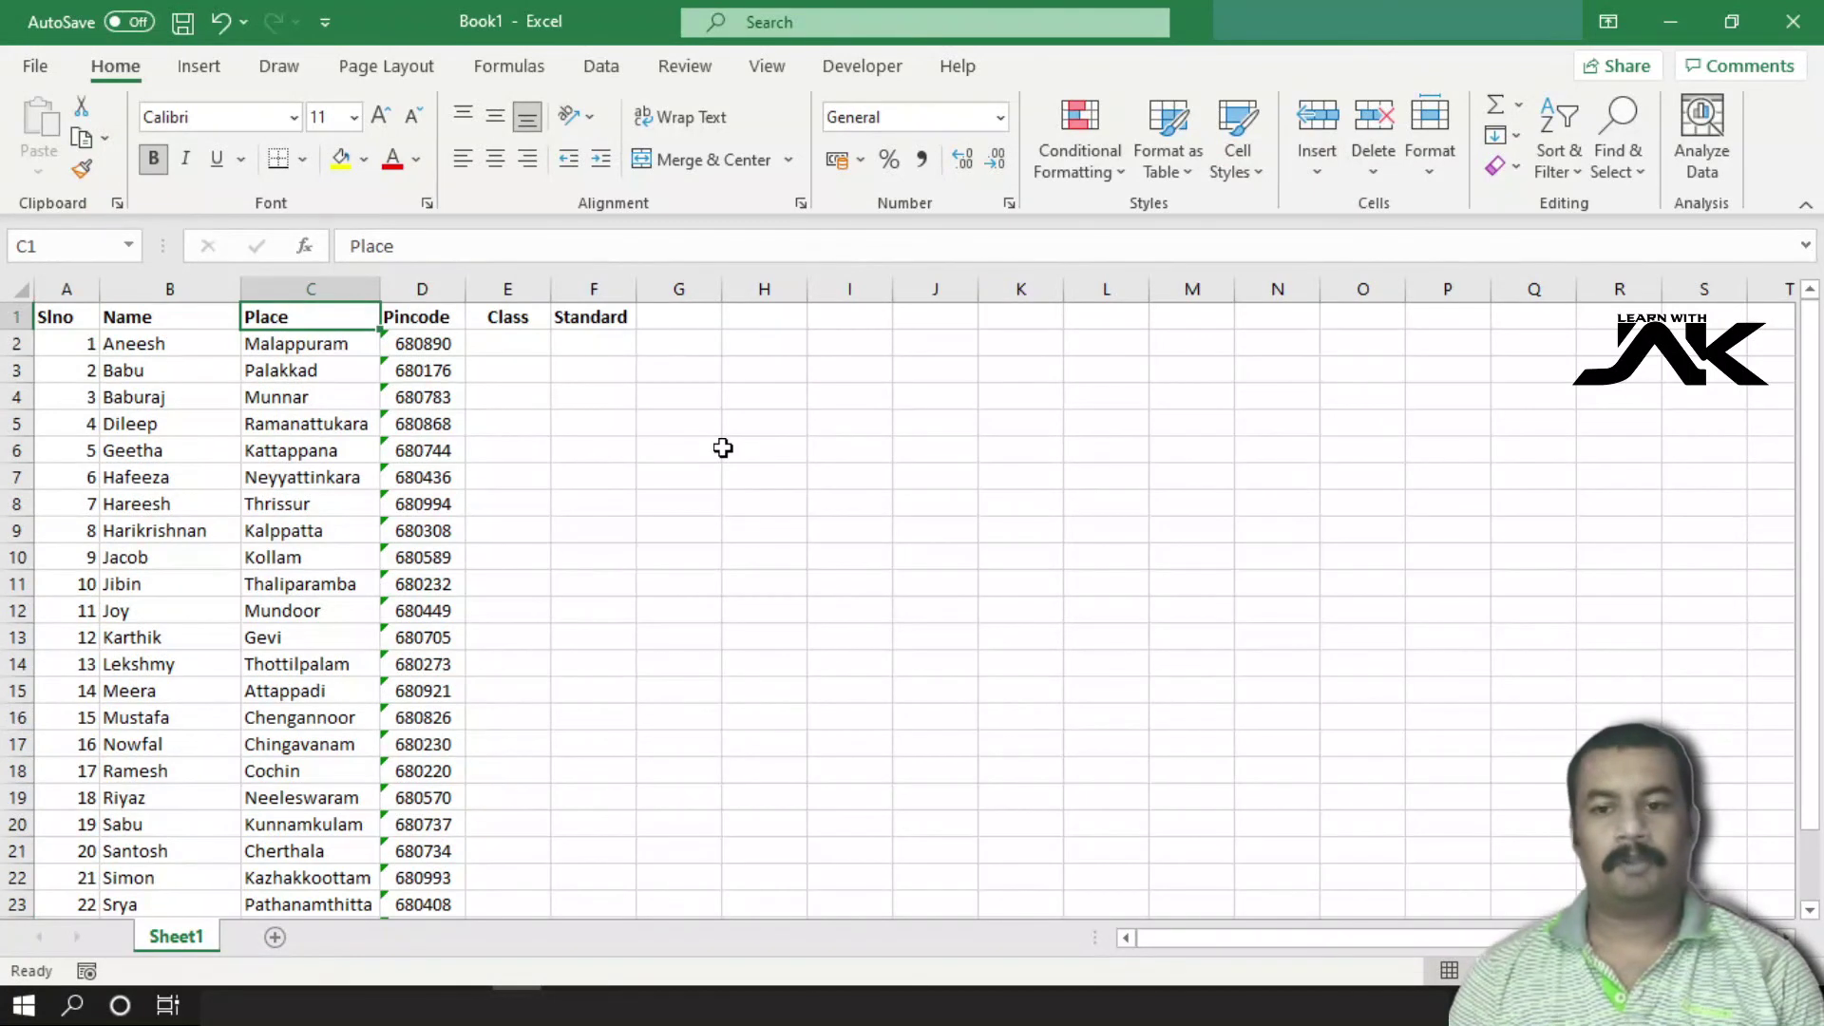